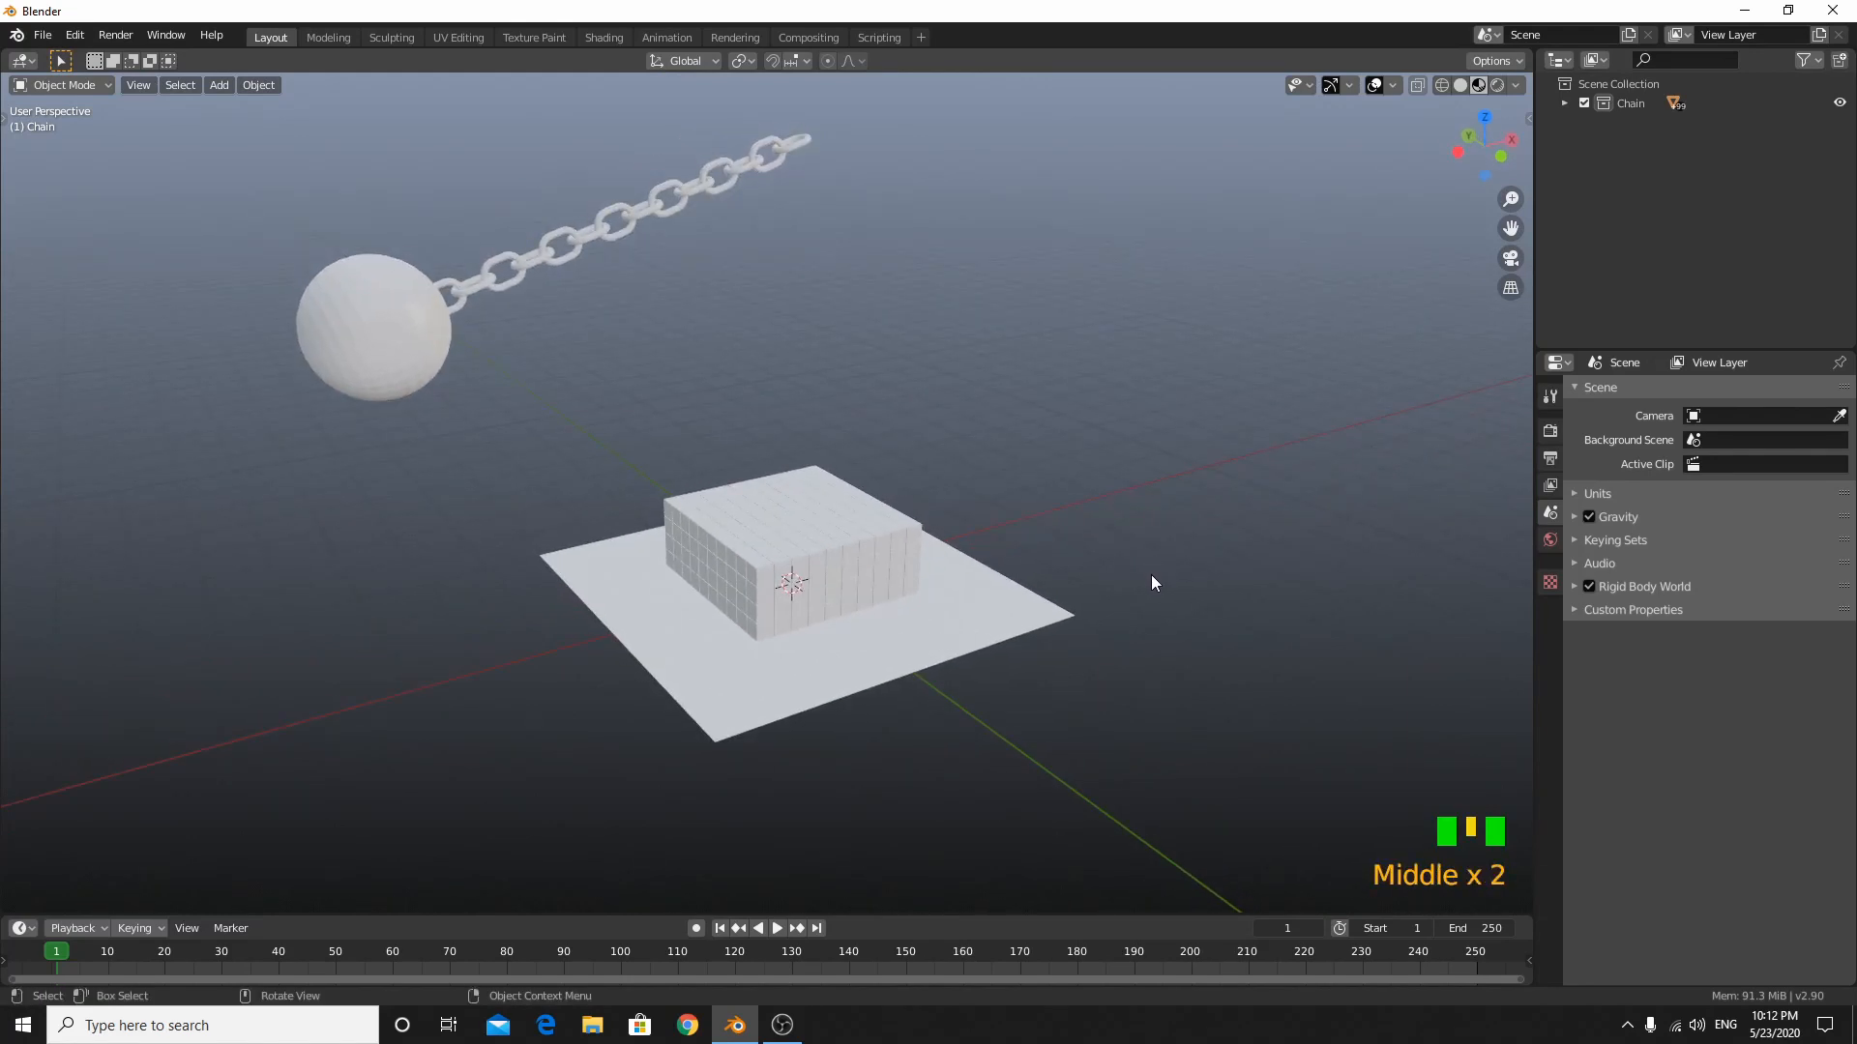
- Switch the viewport to rendered shading, add a sun light and move it to the ball's side of the scene
click(1494, 84)
mouse_move(1180, 465)
middle_down()
mouse_move(1122, 513)
mouse_move(1070, 513)
middle_up()
key(shift+a)
mouse_move(849, 488)
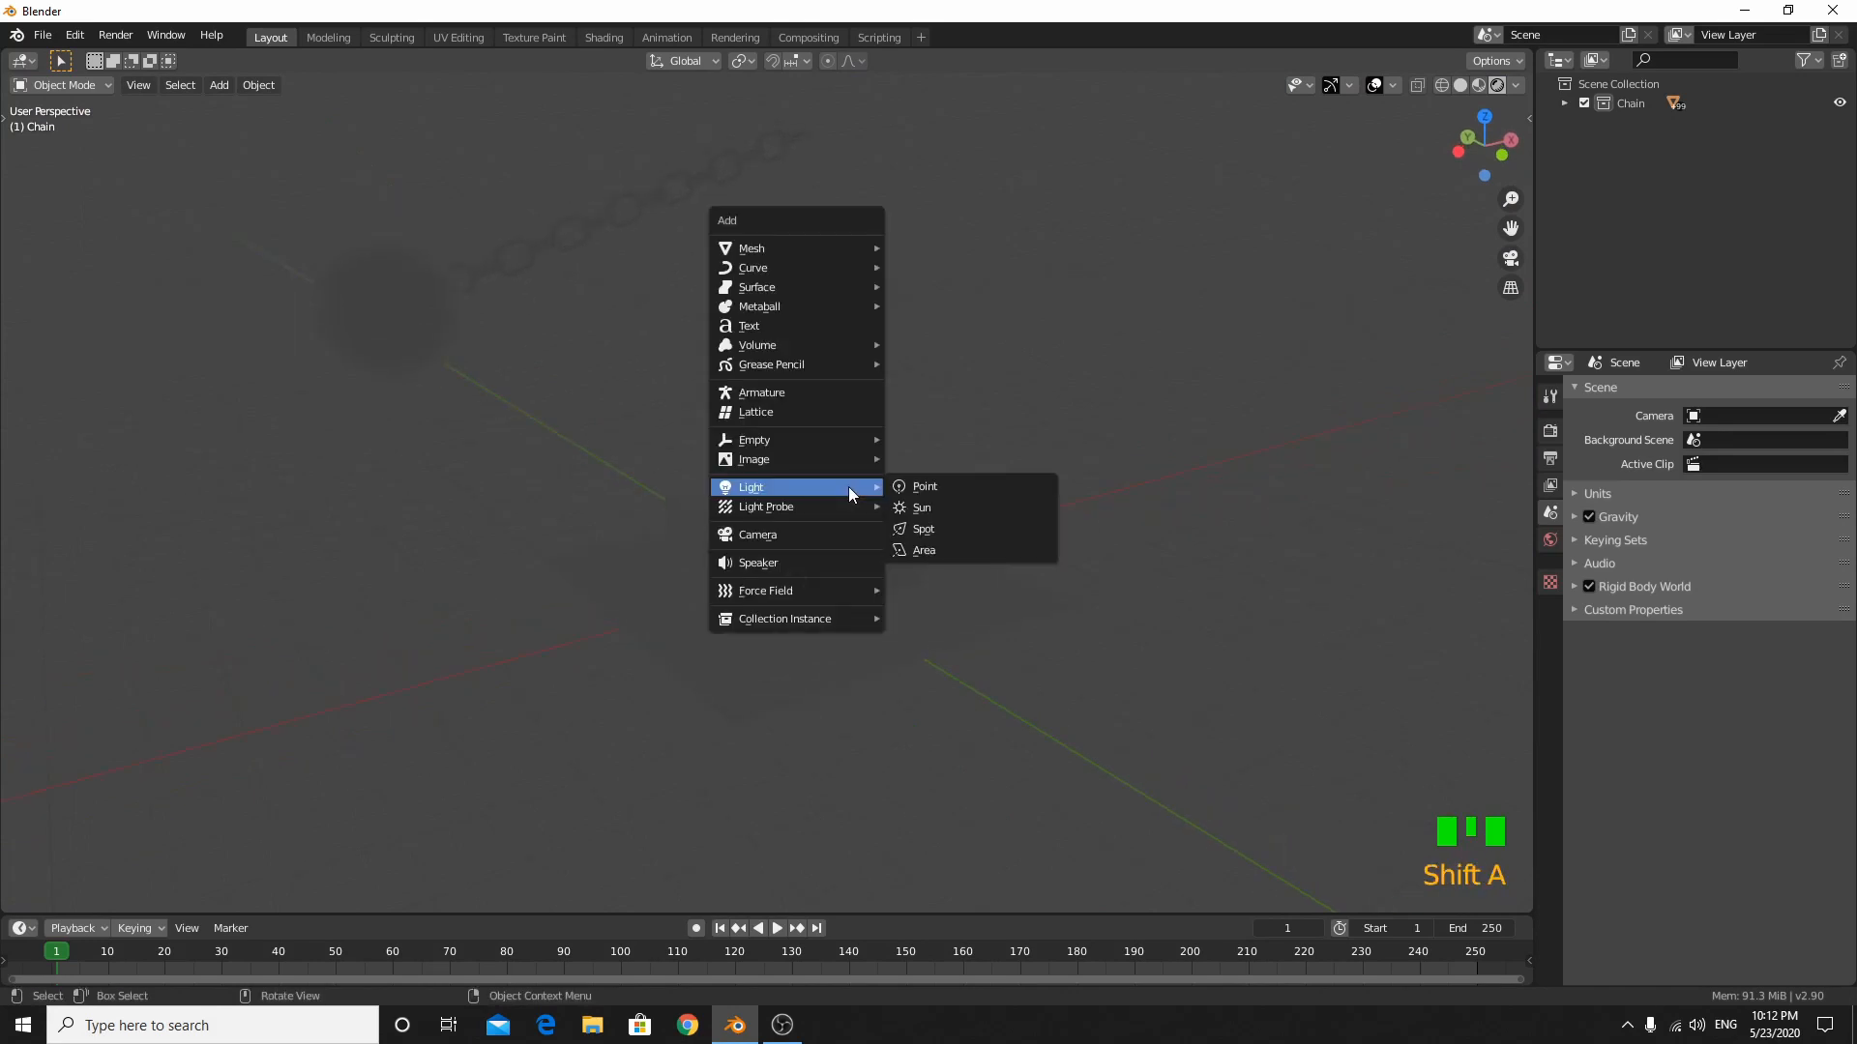
click(923, 507)
middle_drag(617, 613, 615, 606)
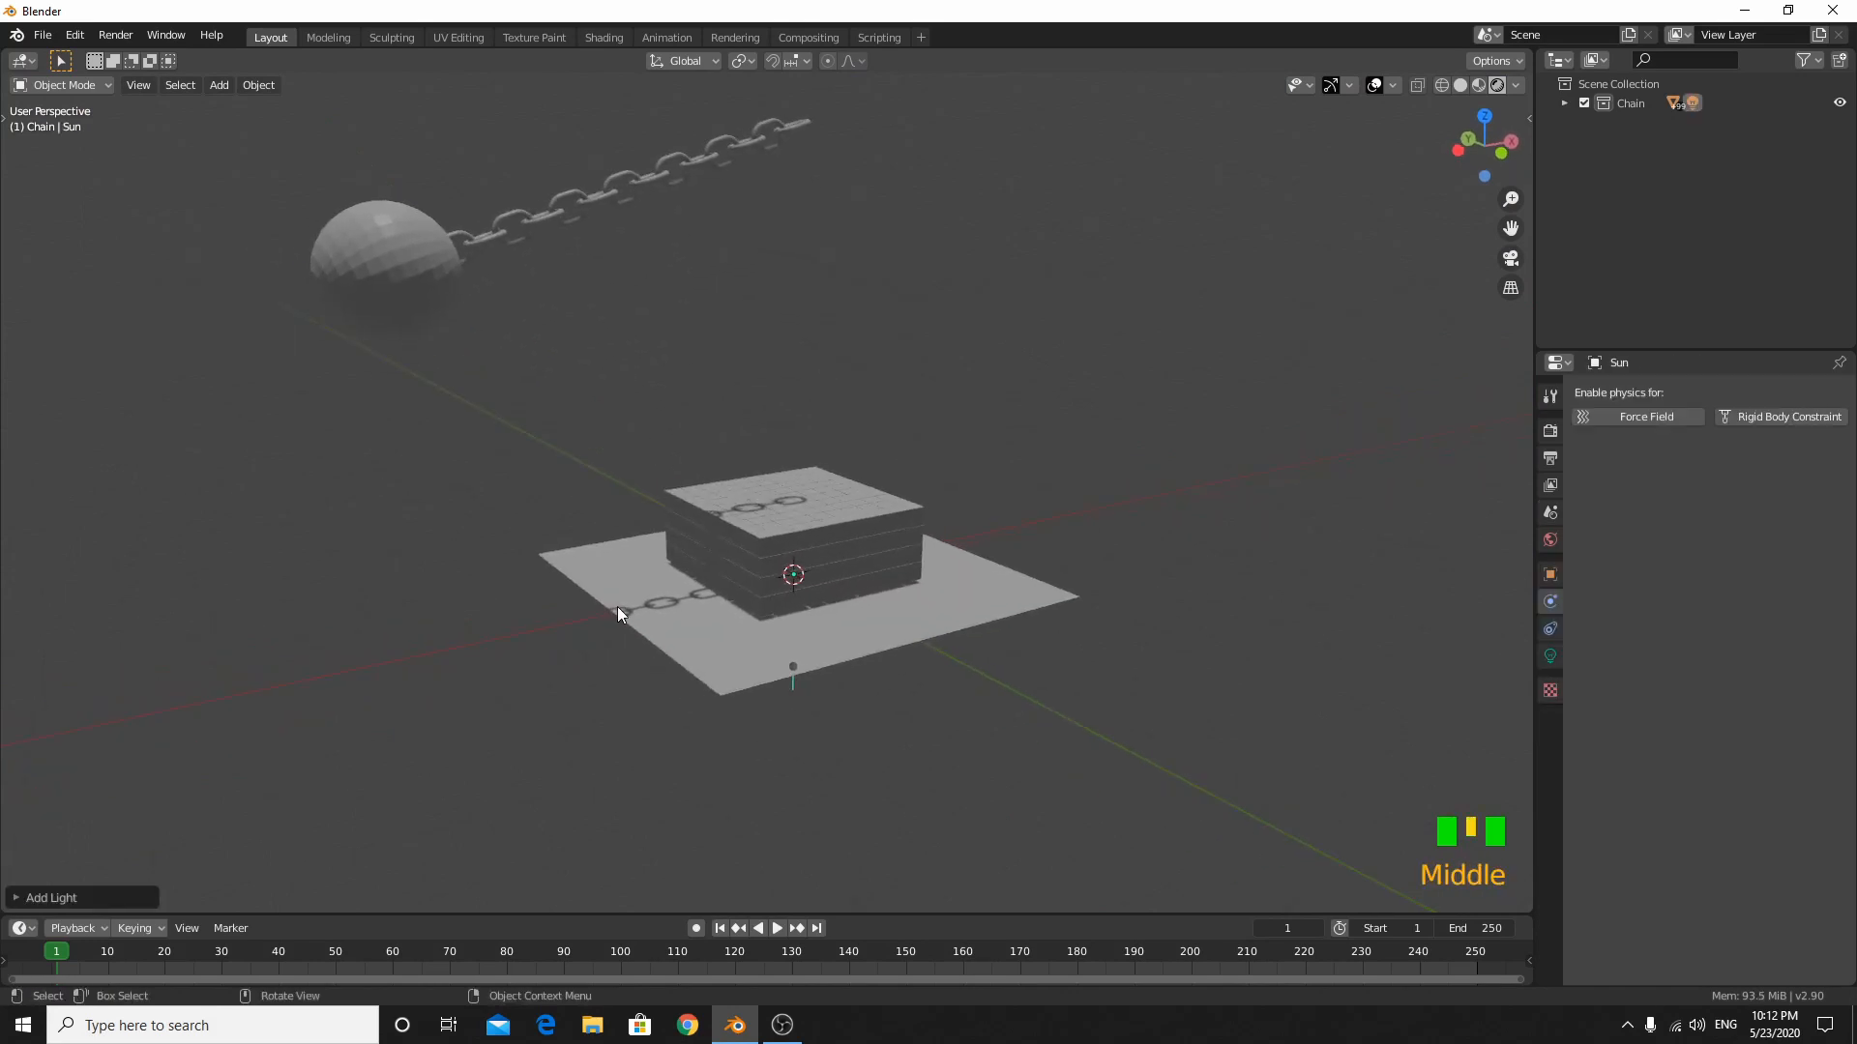
key(g)
click(252, 479)
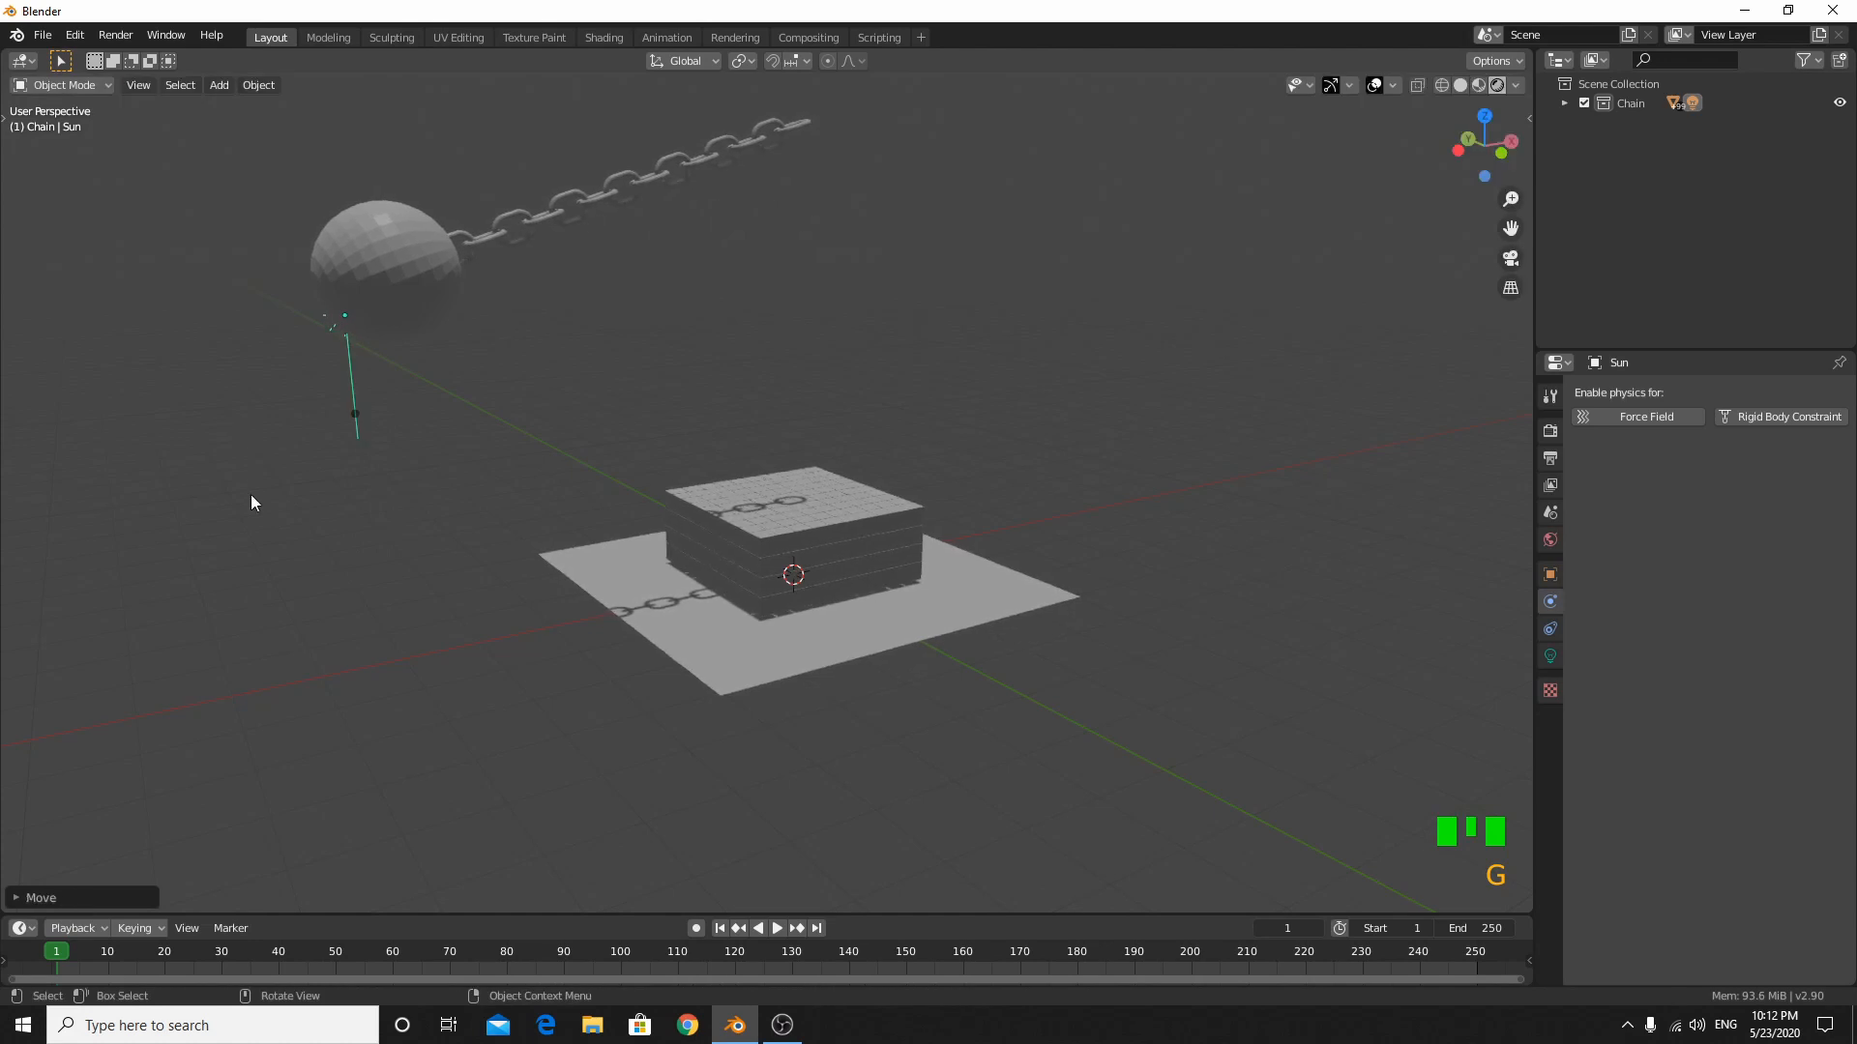
- Rotate the sun light from the top view and again from an angled view, and scale it up
key(KP_7)
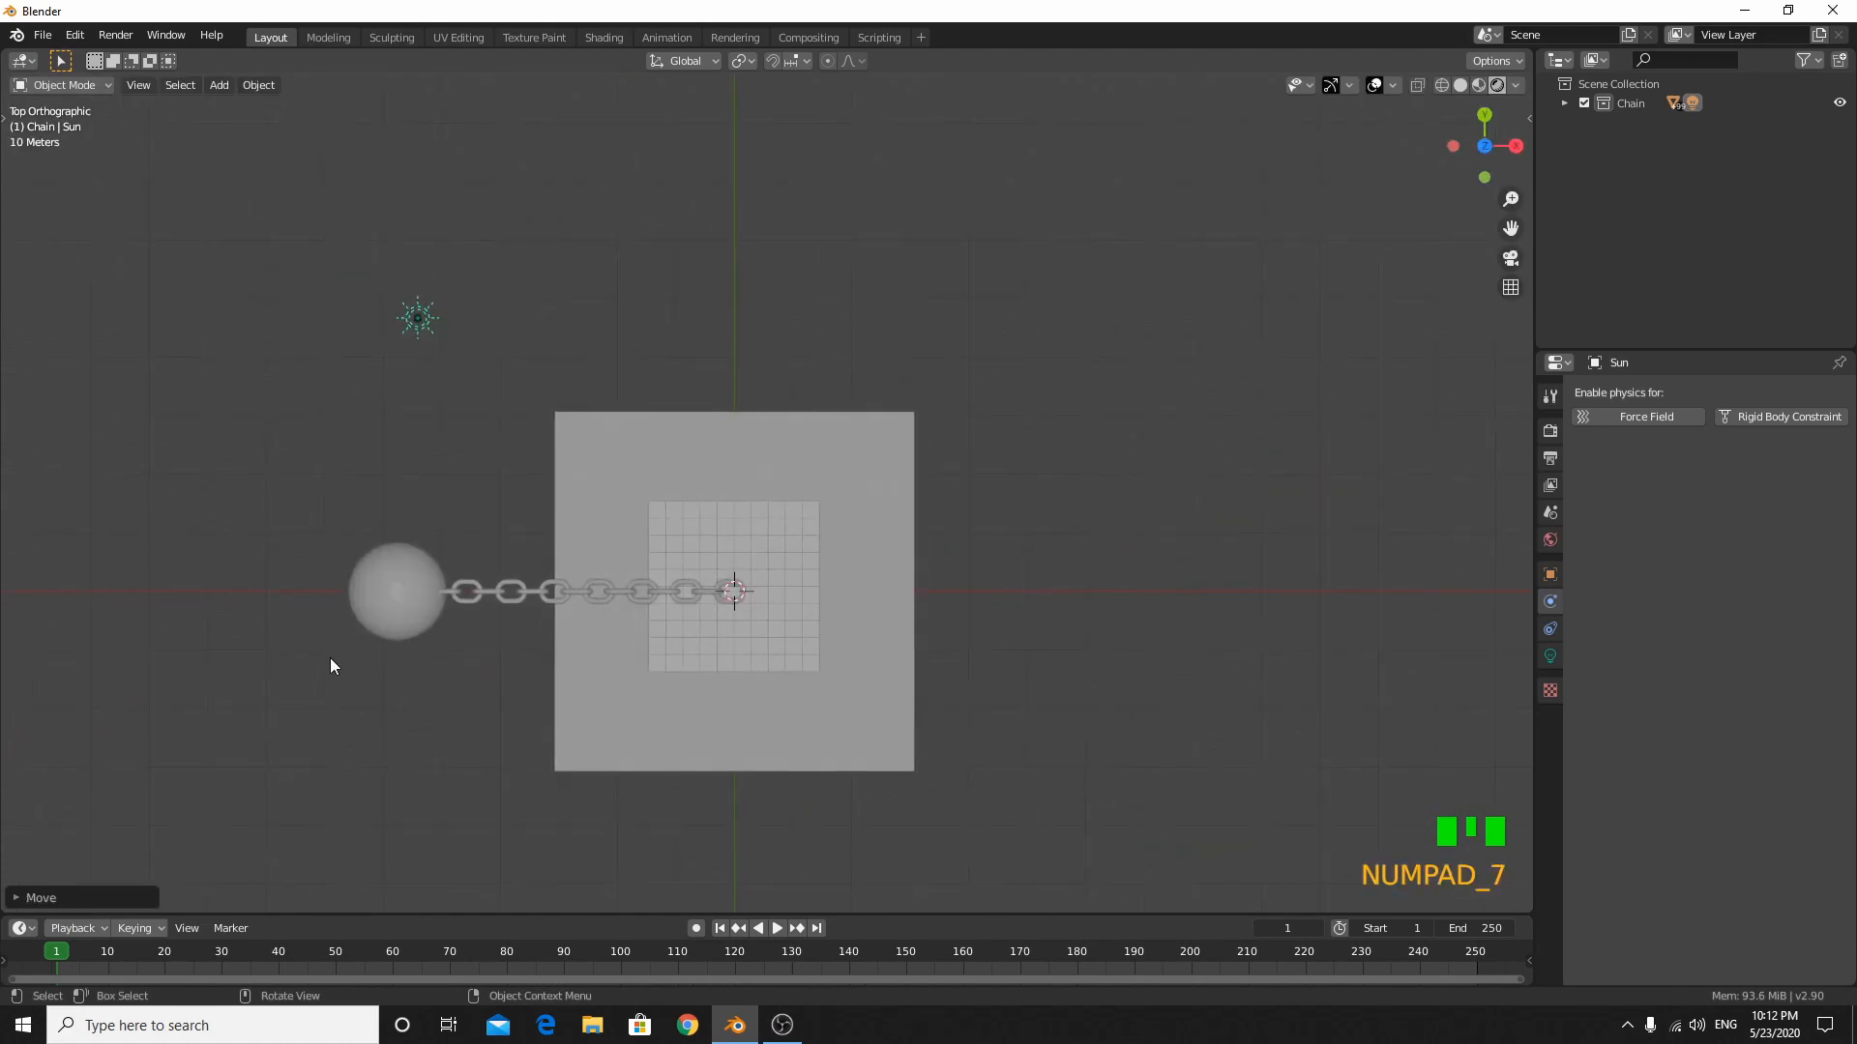
key(r)
click(858, 883)
middle_drag(851, 241, 722, 383)
key(r)
click(1186, 350)
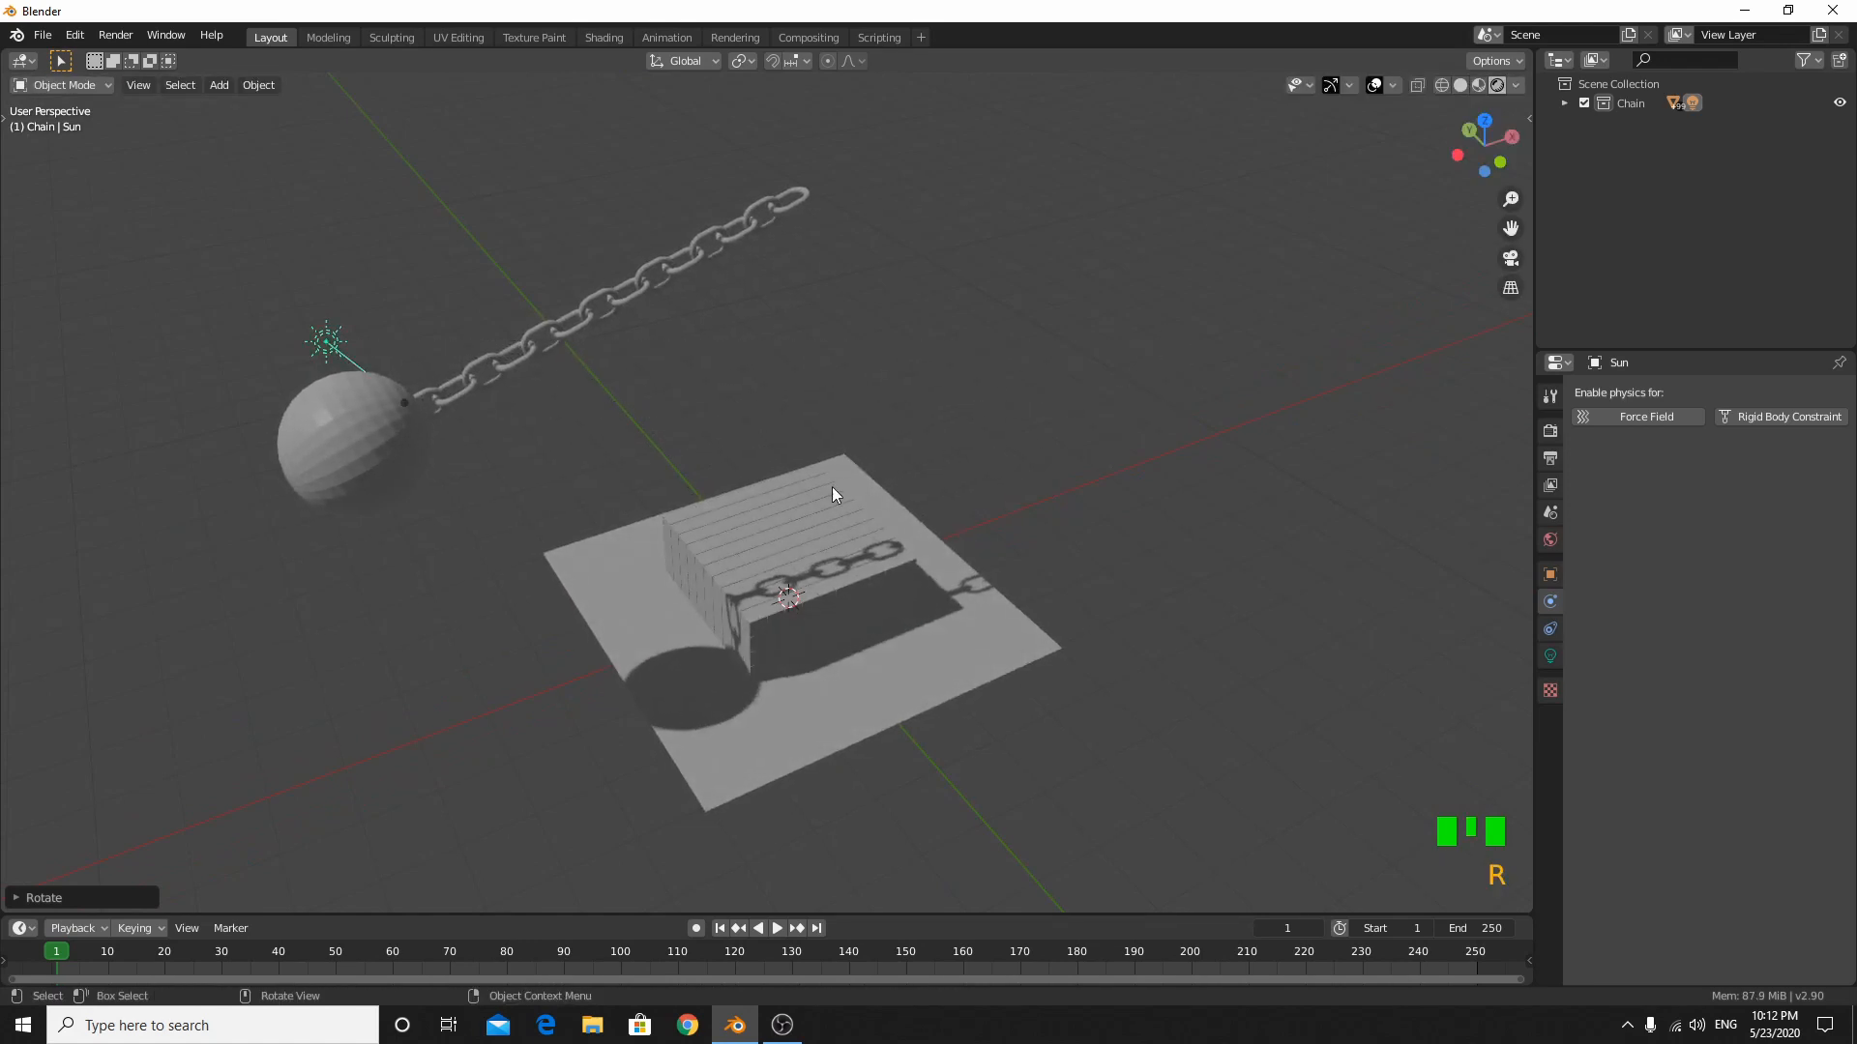
middle_drag(845, 485, 893, 491)
key(s)
click(683, 727)
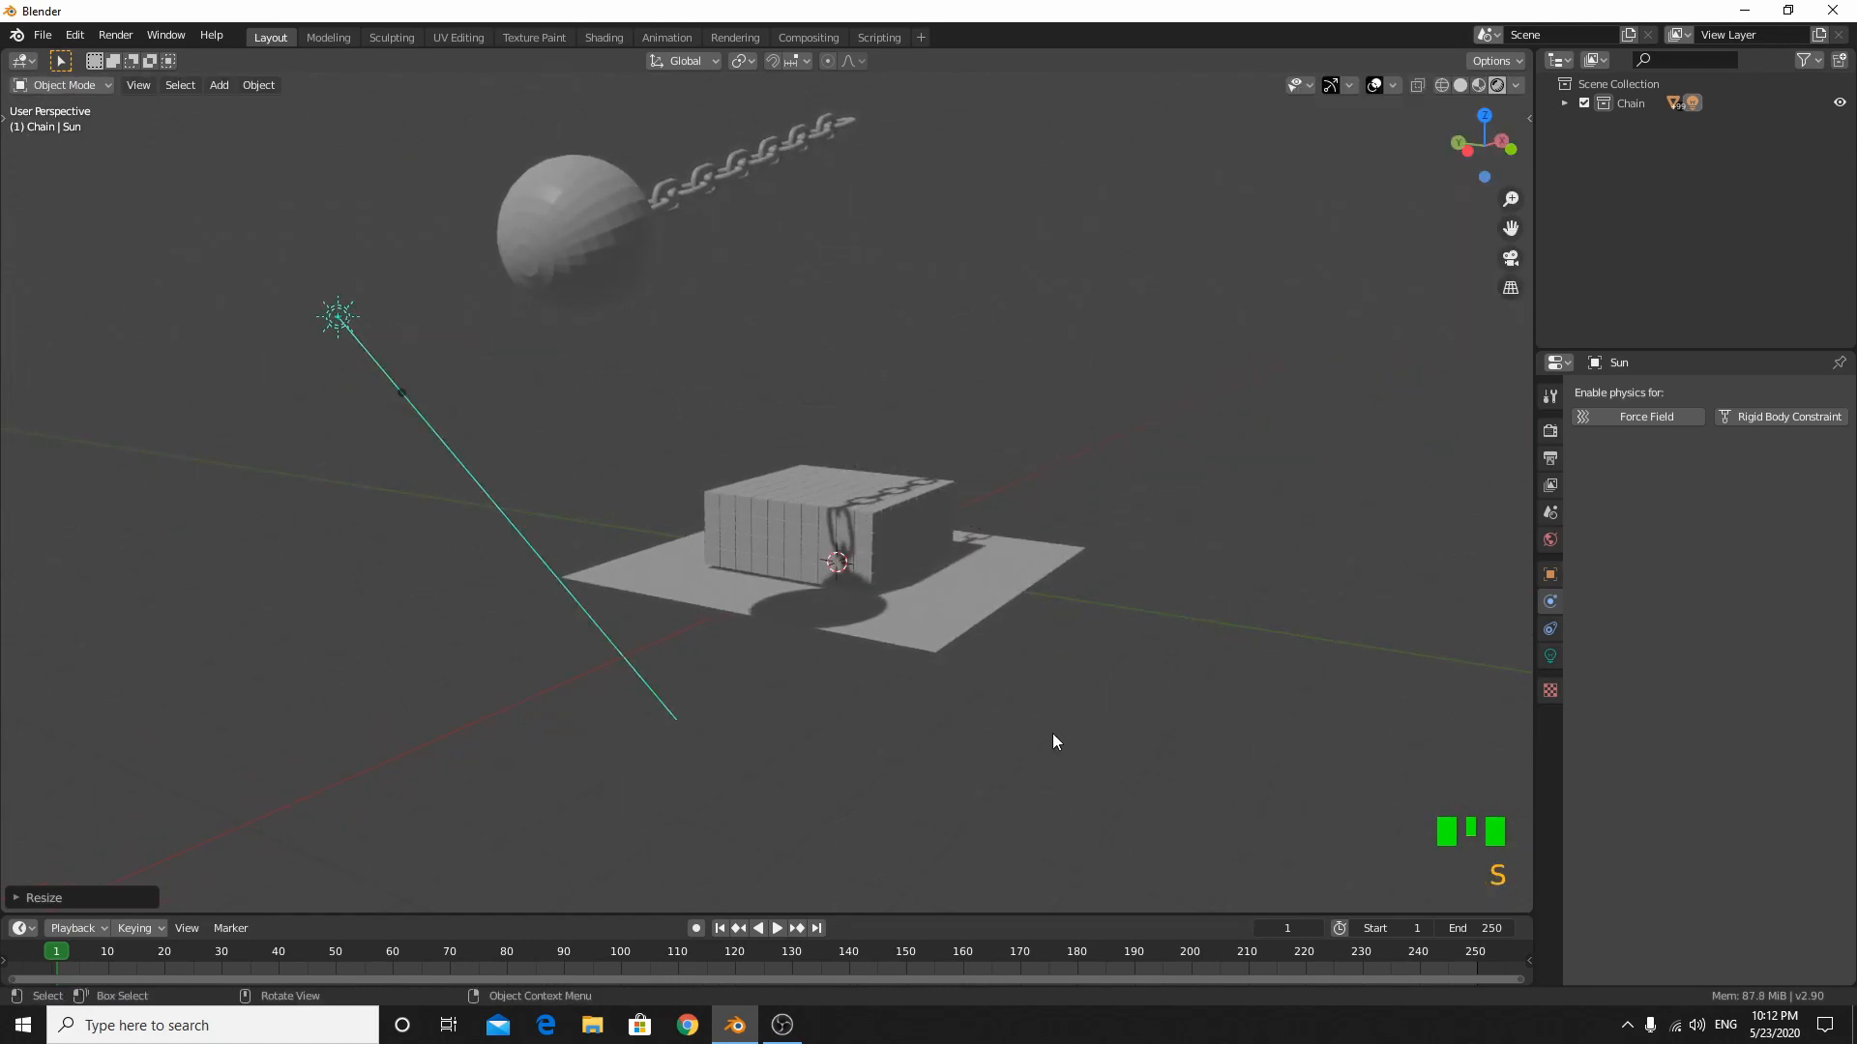
- Refine the sun light's rotation, including about the global X axis, so it shines diagonally down onto the cube stack
key(r)
click(1318, 437)
middle_drag(1317, 437, 1100, 611)
key(r)
key(x)
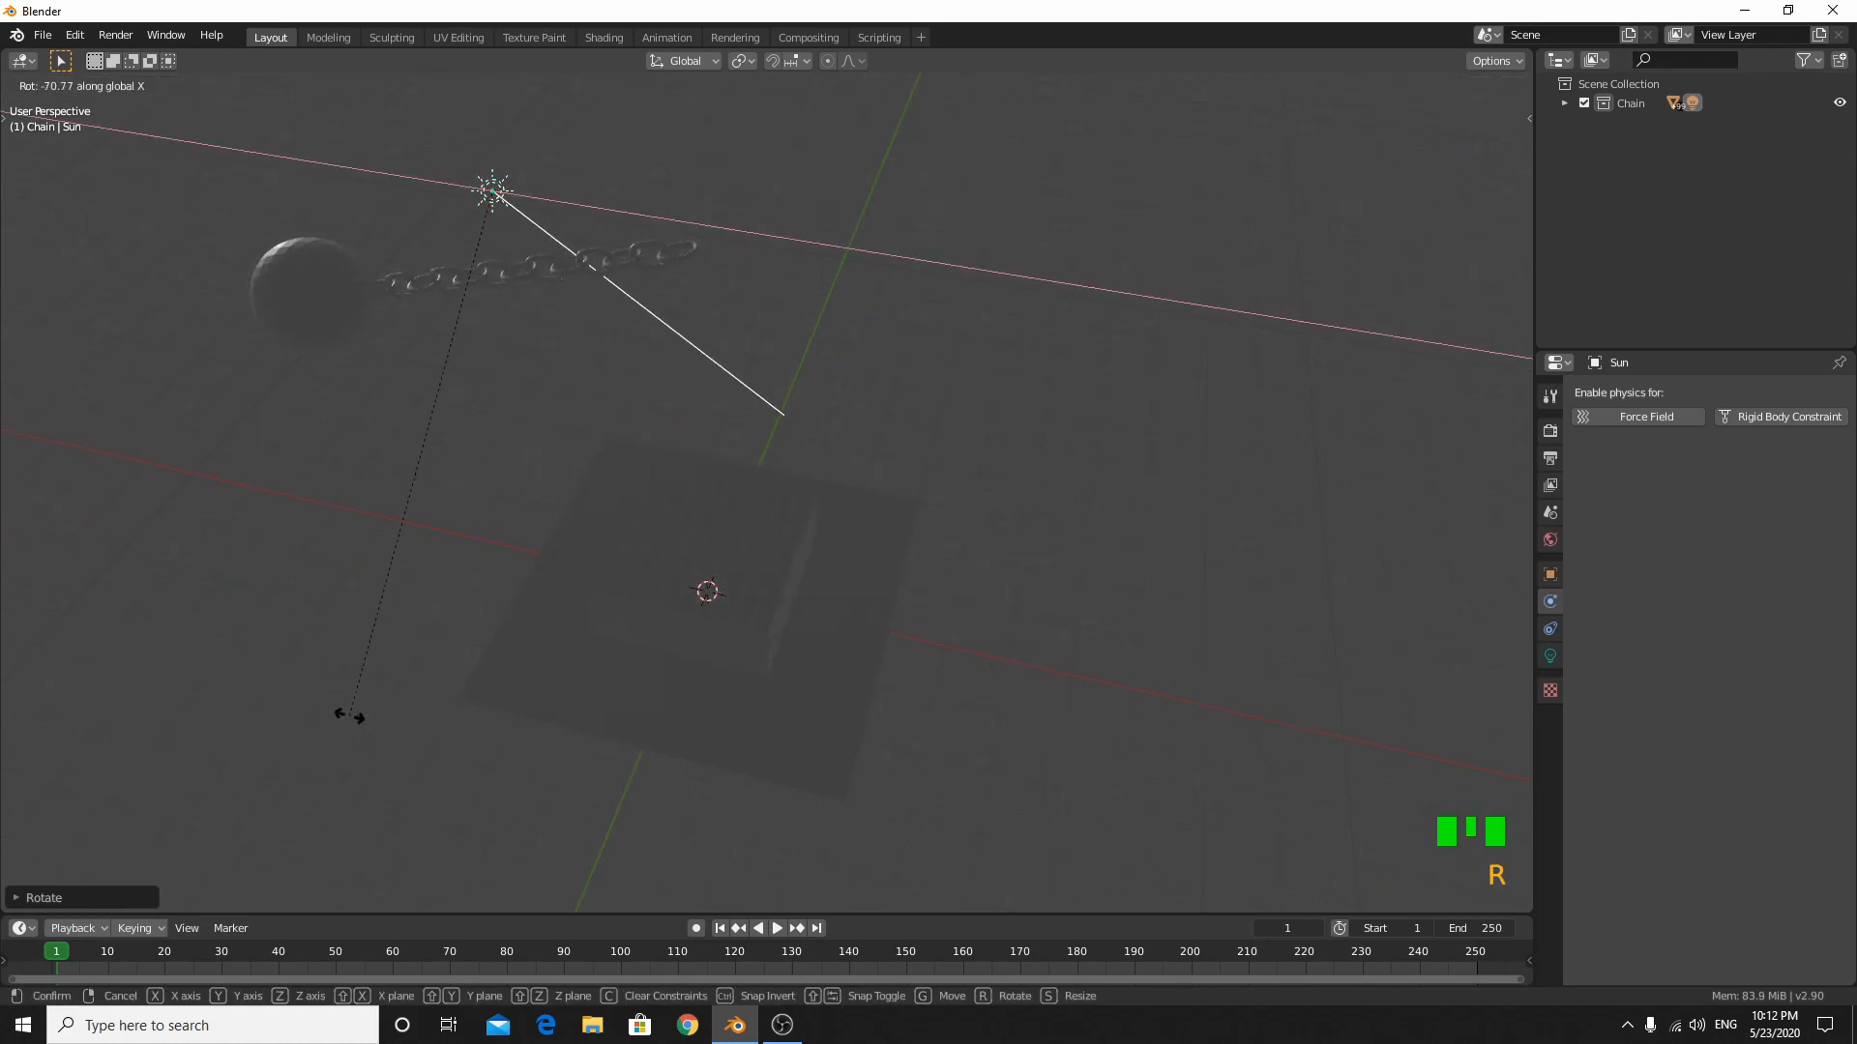
click(1044, 548)
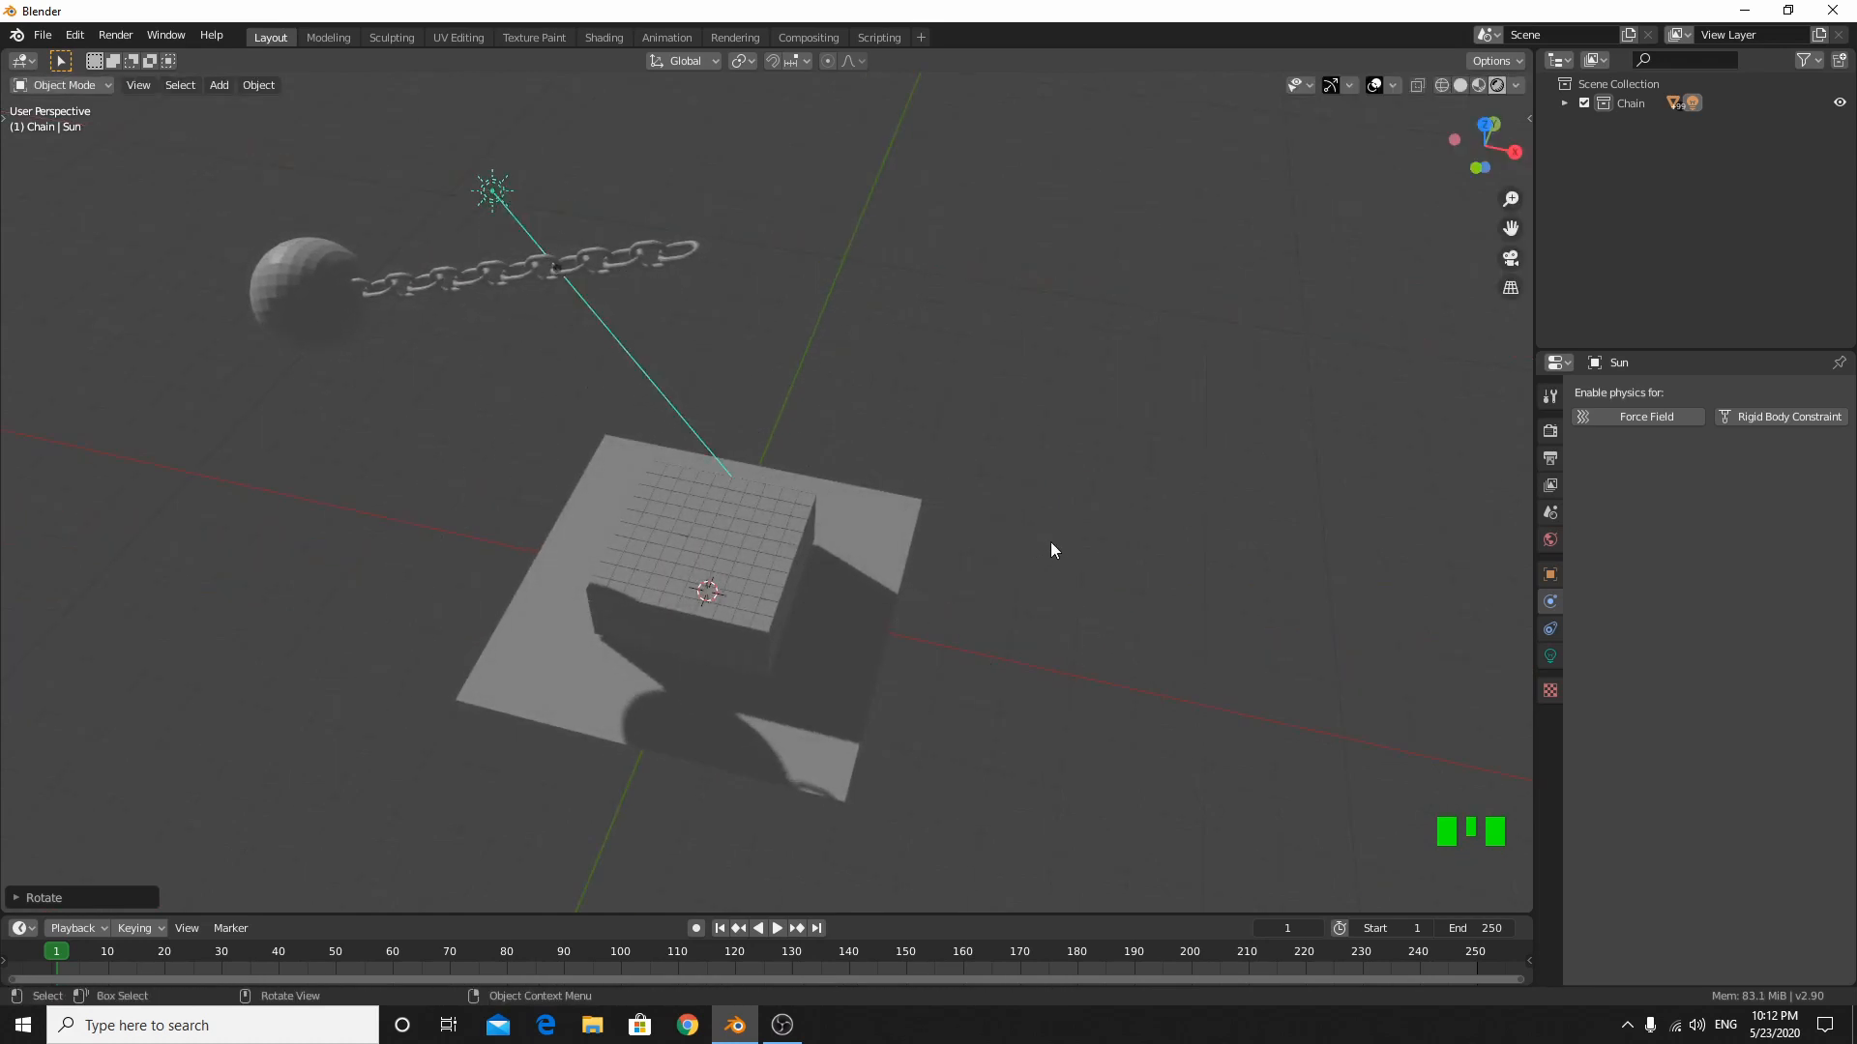
key(r)
click(524, 701)
middle_drag(525, 701, 655, 611)
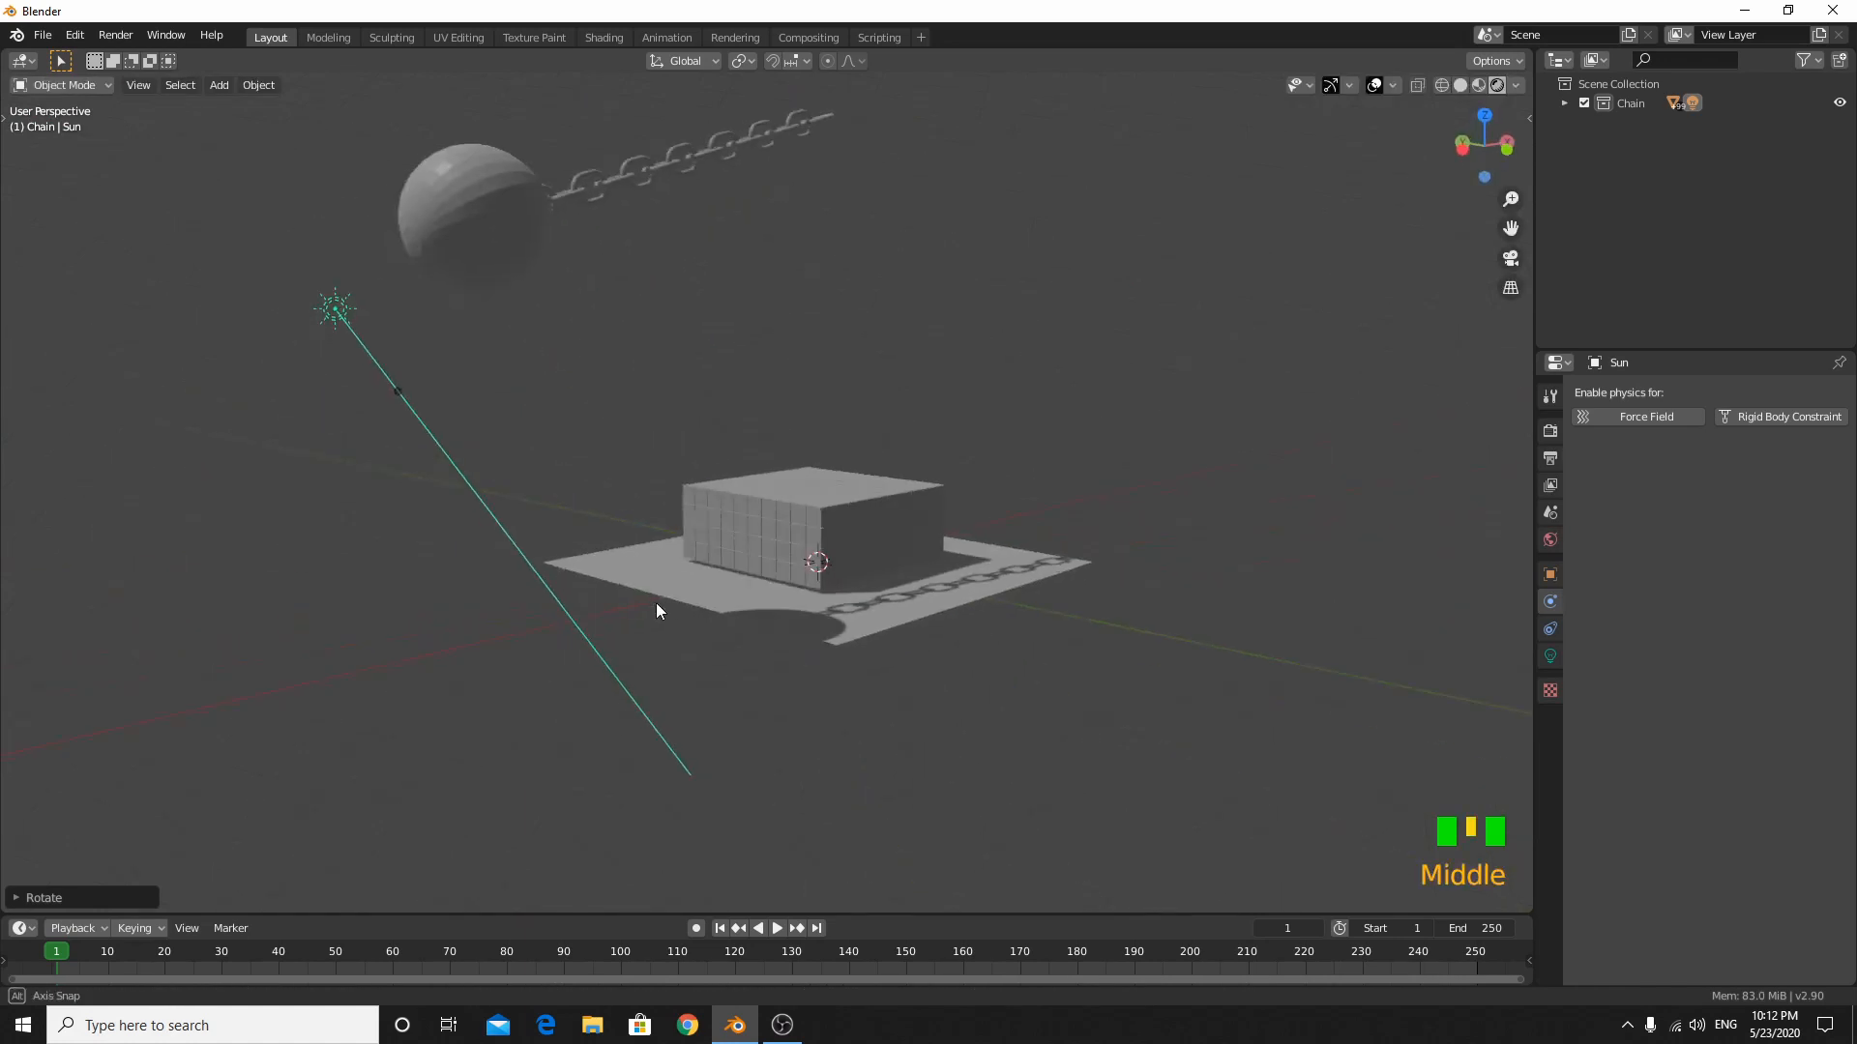
- Raise the sun light to a position above the wrecking ball
key(g)
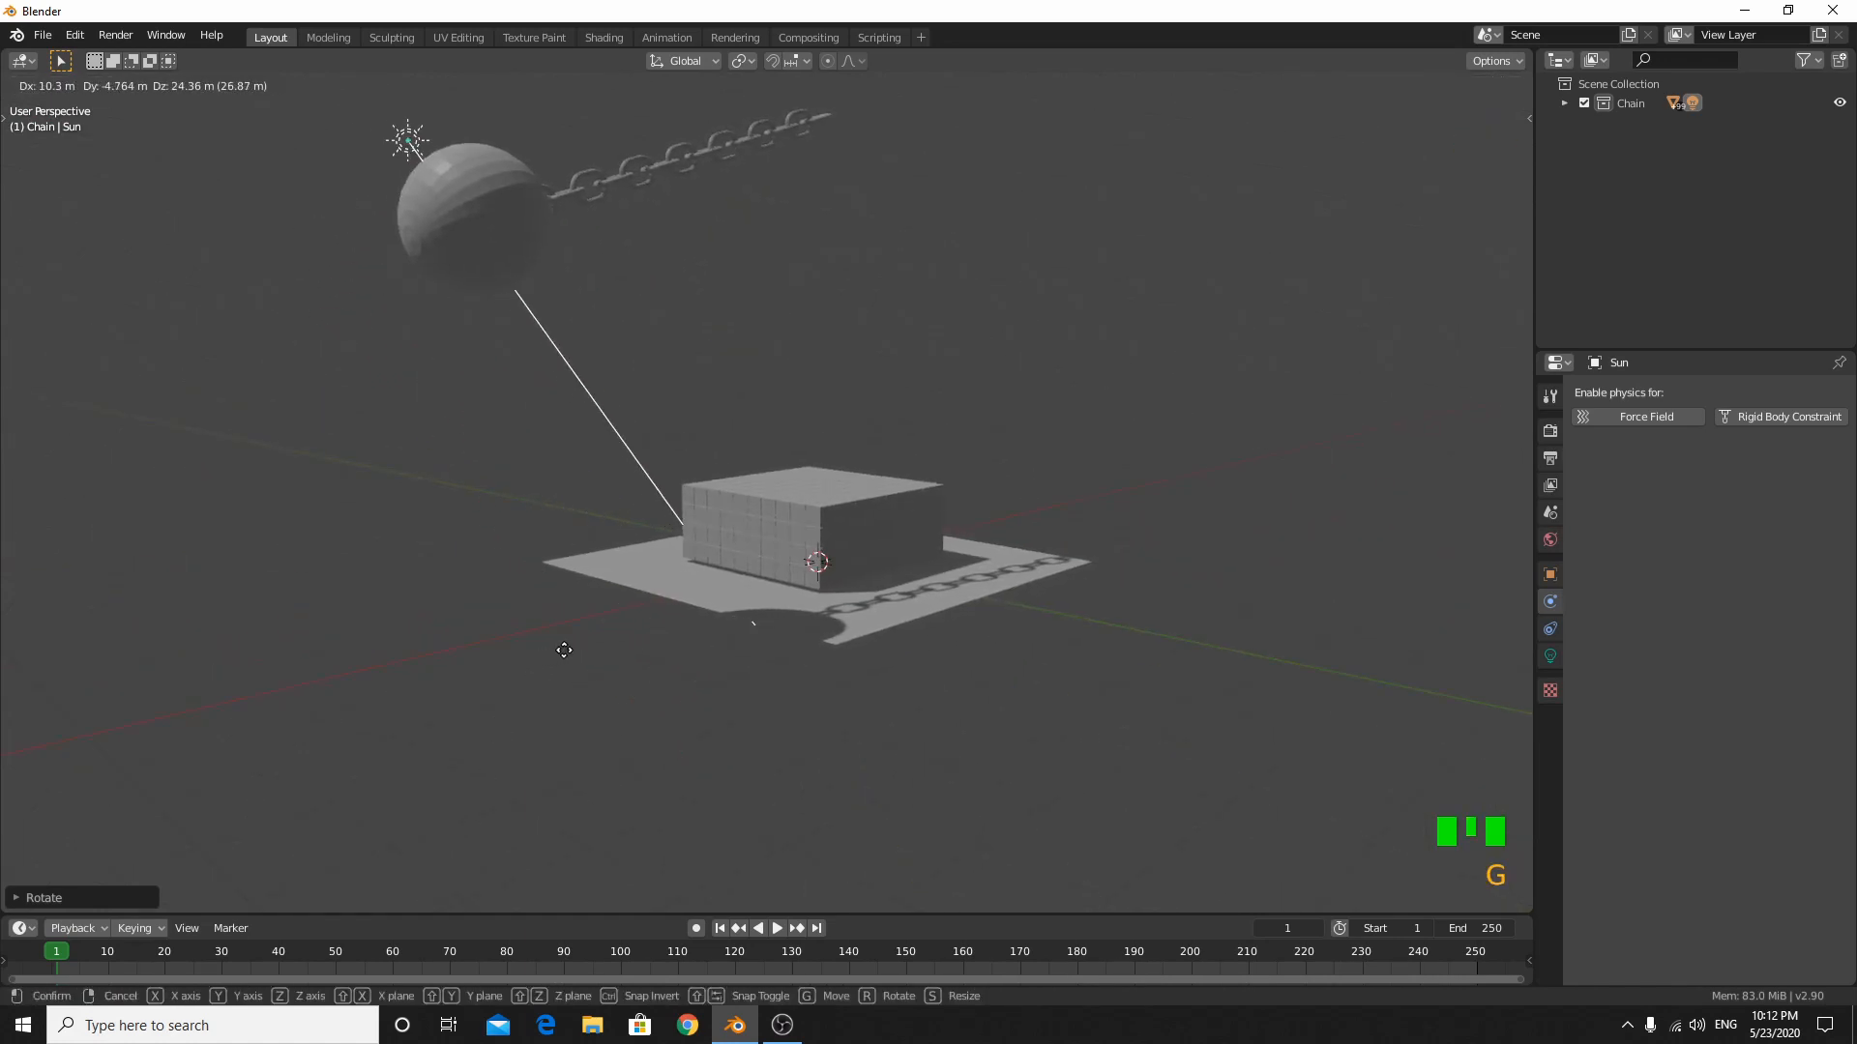
click(612, 640)
middle_drag(613, 640, 662, 567)
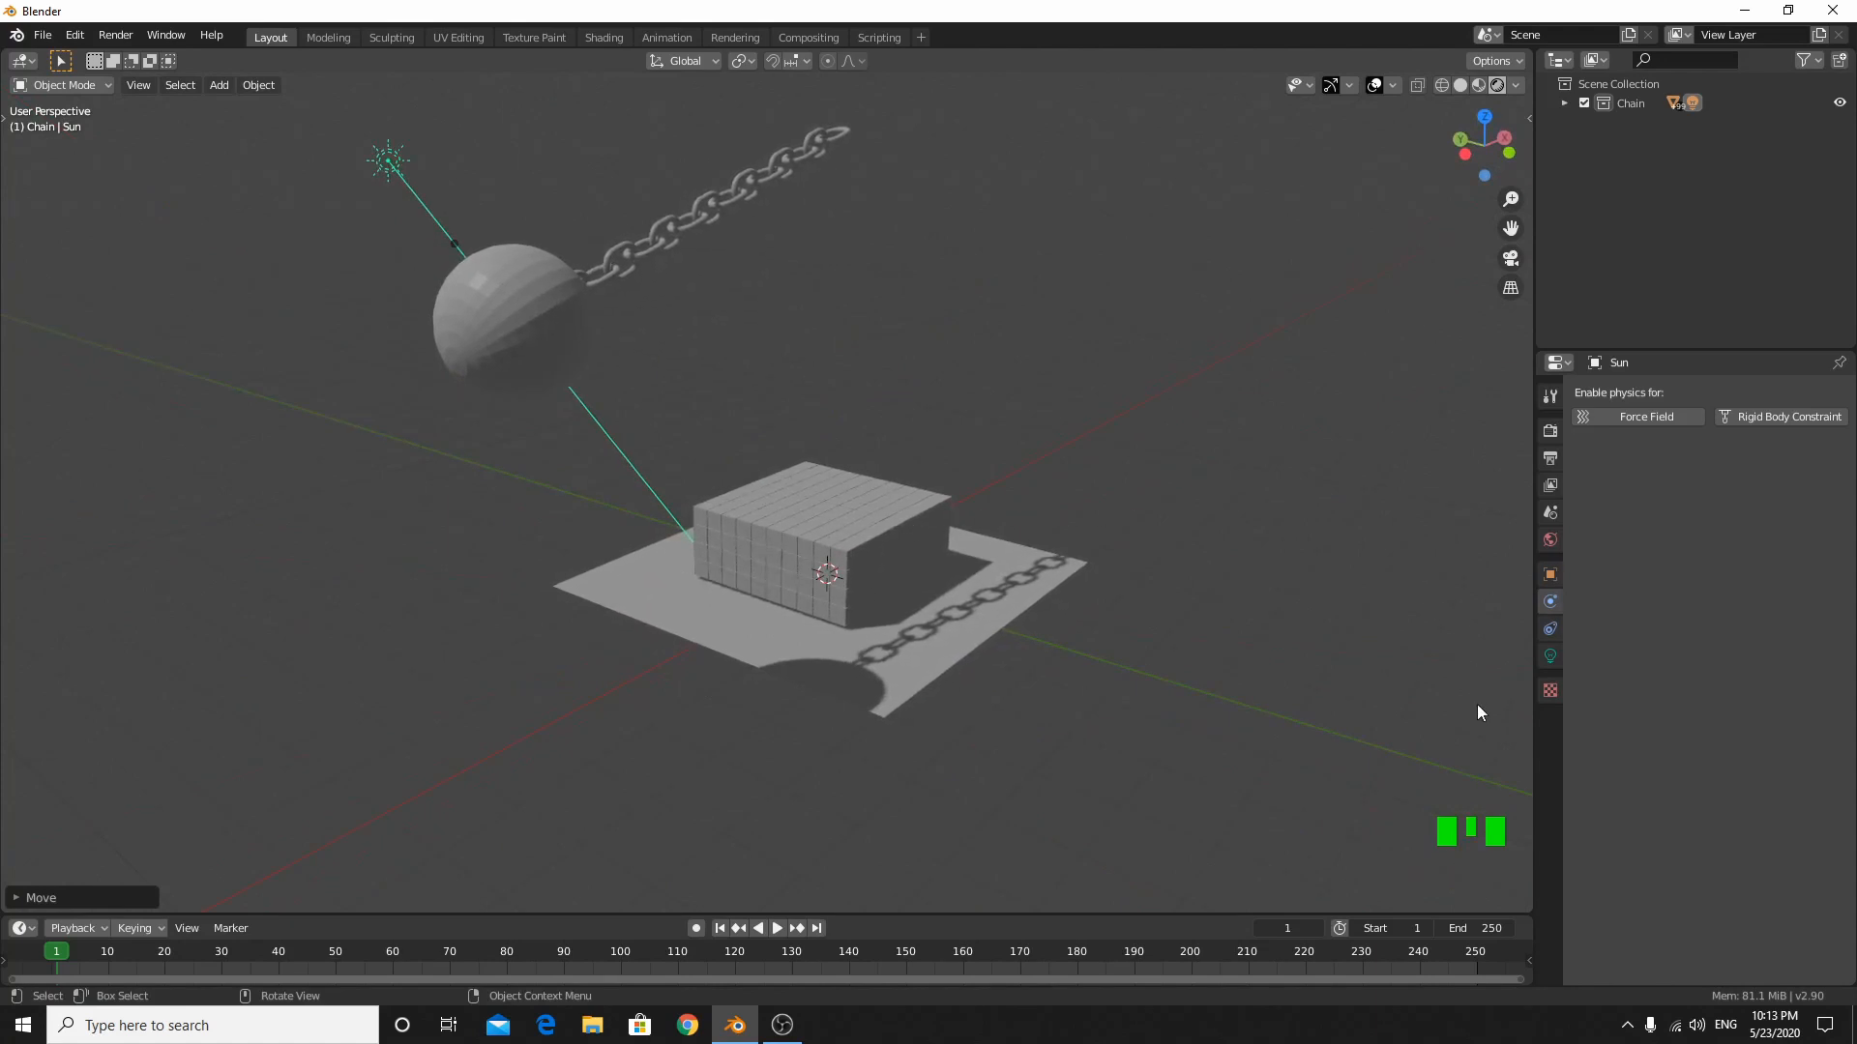
- Set the sun light's strength to 10
click(1550, 656)
click(1722, 518)
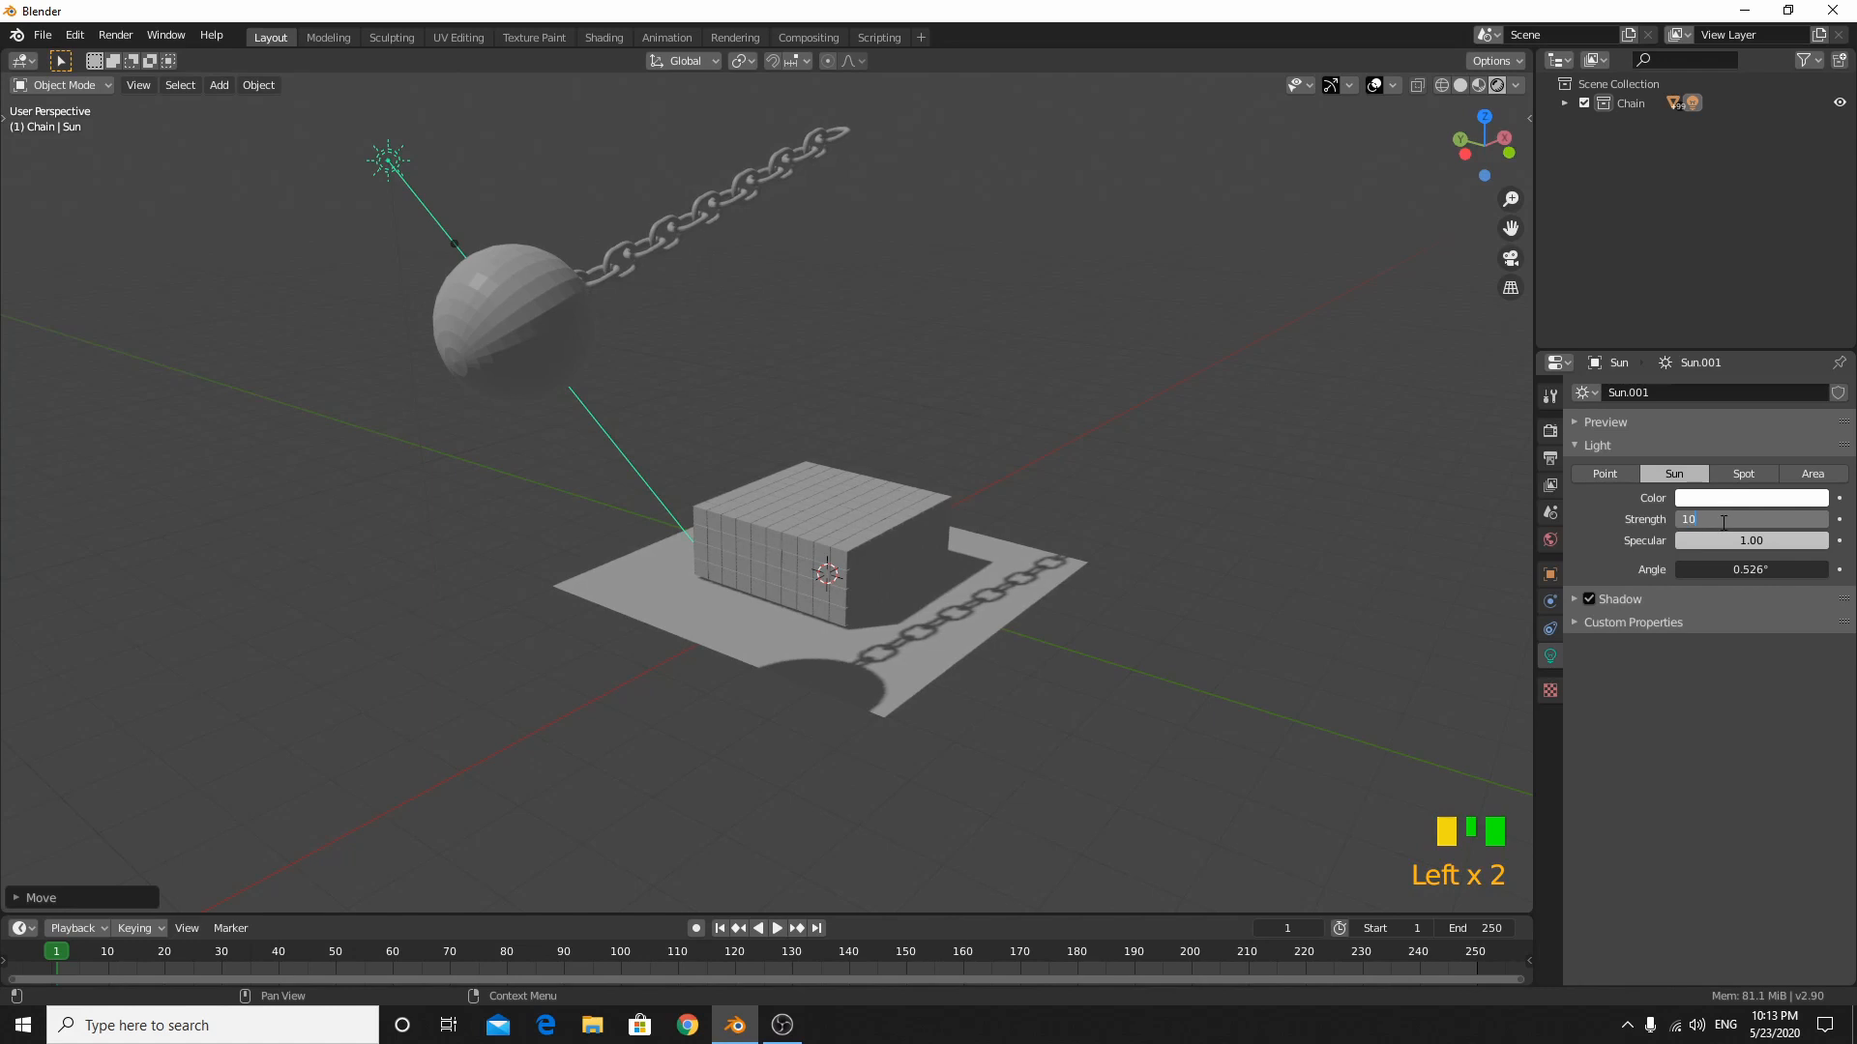
middle_drag(1062, 679, 959, 625)
scroll(963, 652, down, 2)
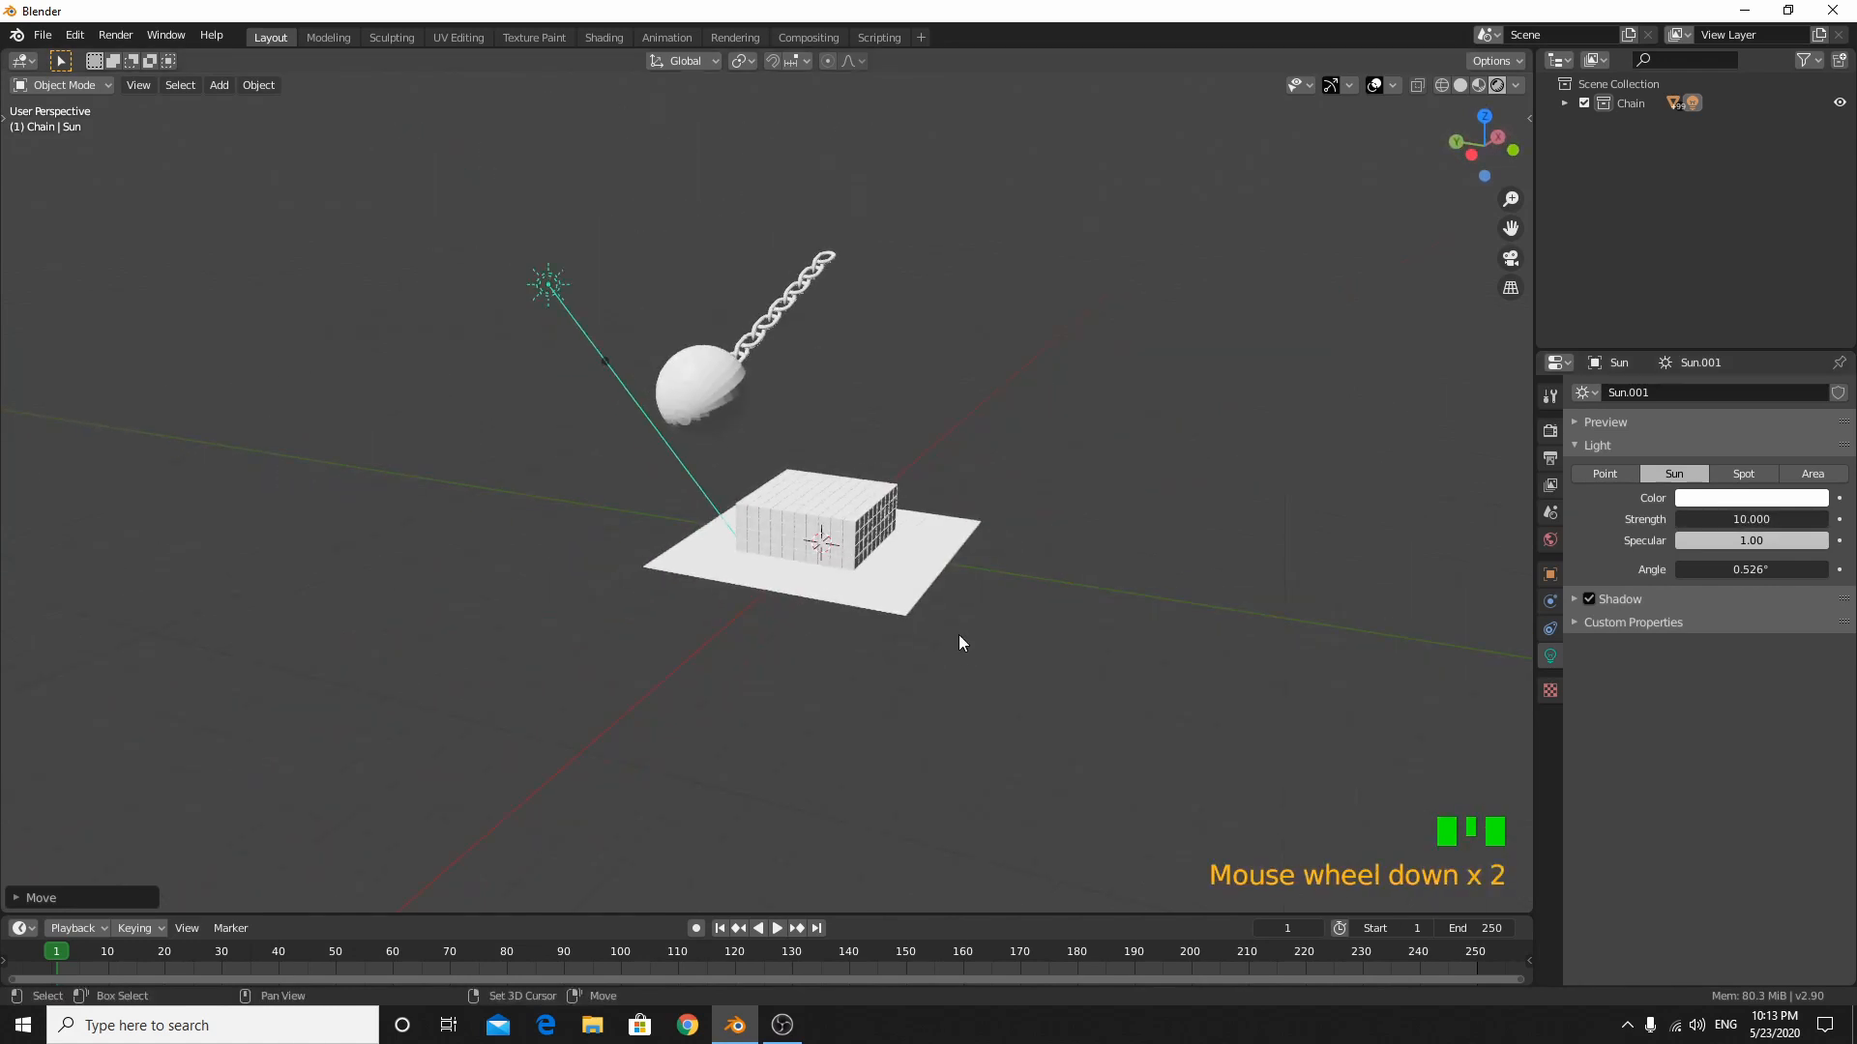
- Duplicate the sun light to the opposite side of the cube stack and rotate the copy toward the cubes
key(shift+d)
click(1410, 725)
key(r)
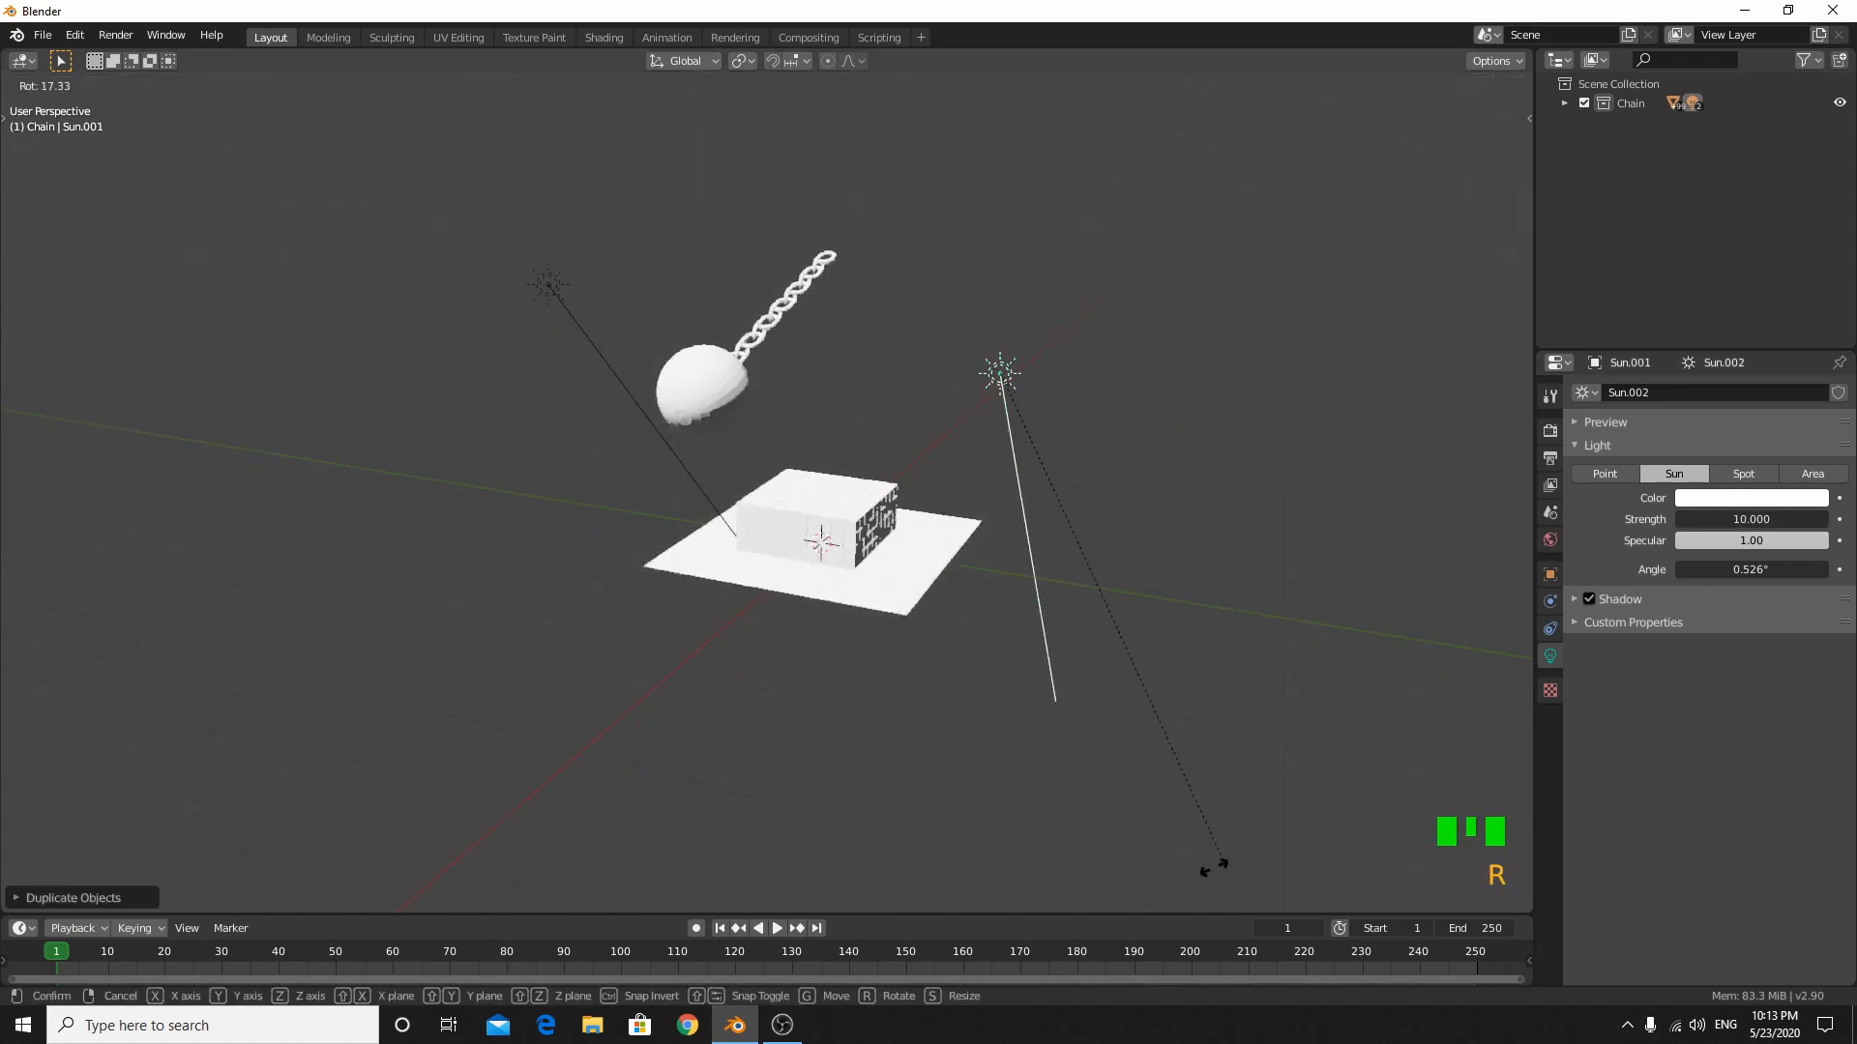
click(696, 680)
middle_drag(697, 680, 712, 780)
scroll(1477, 703, up, 3)
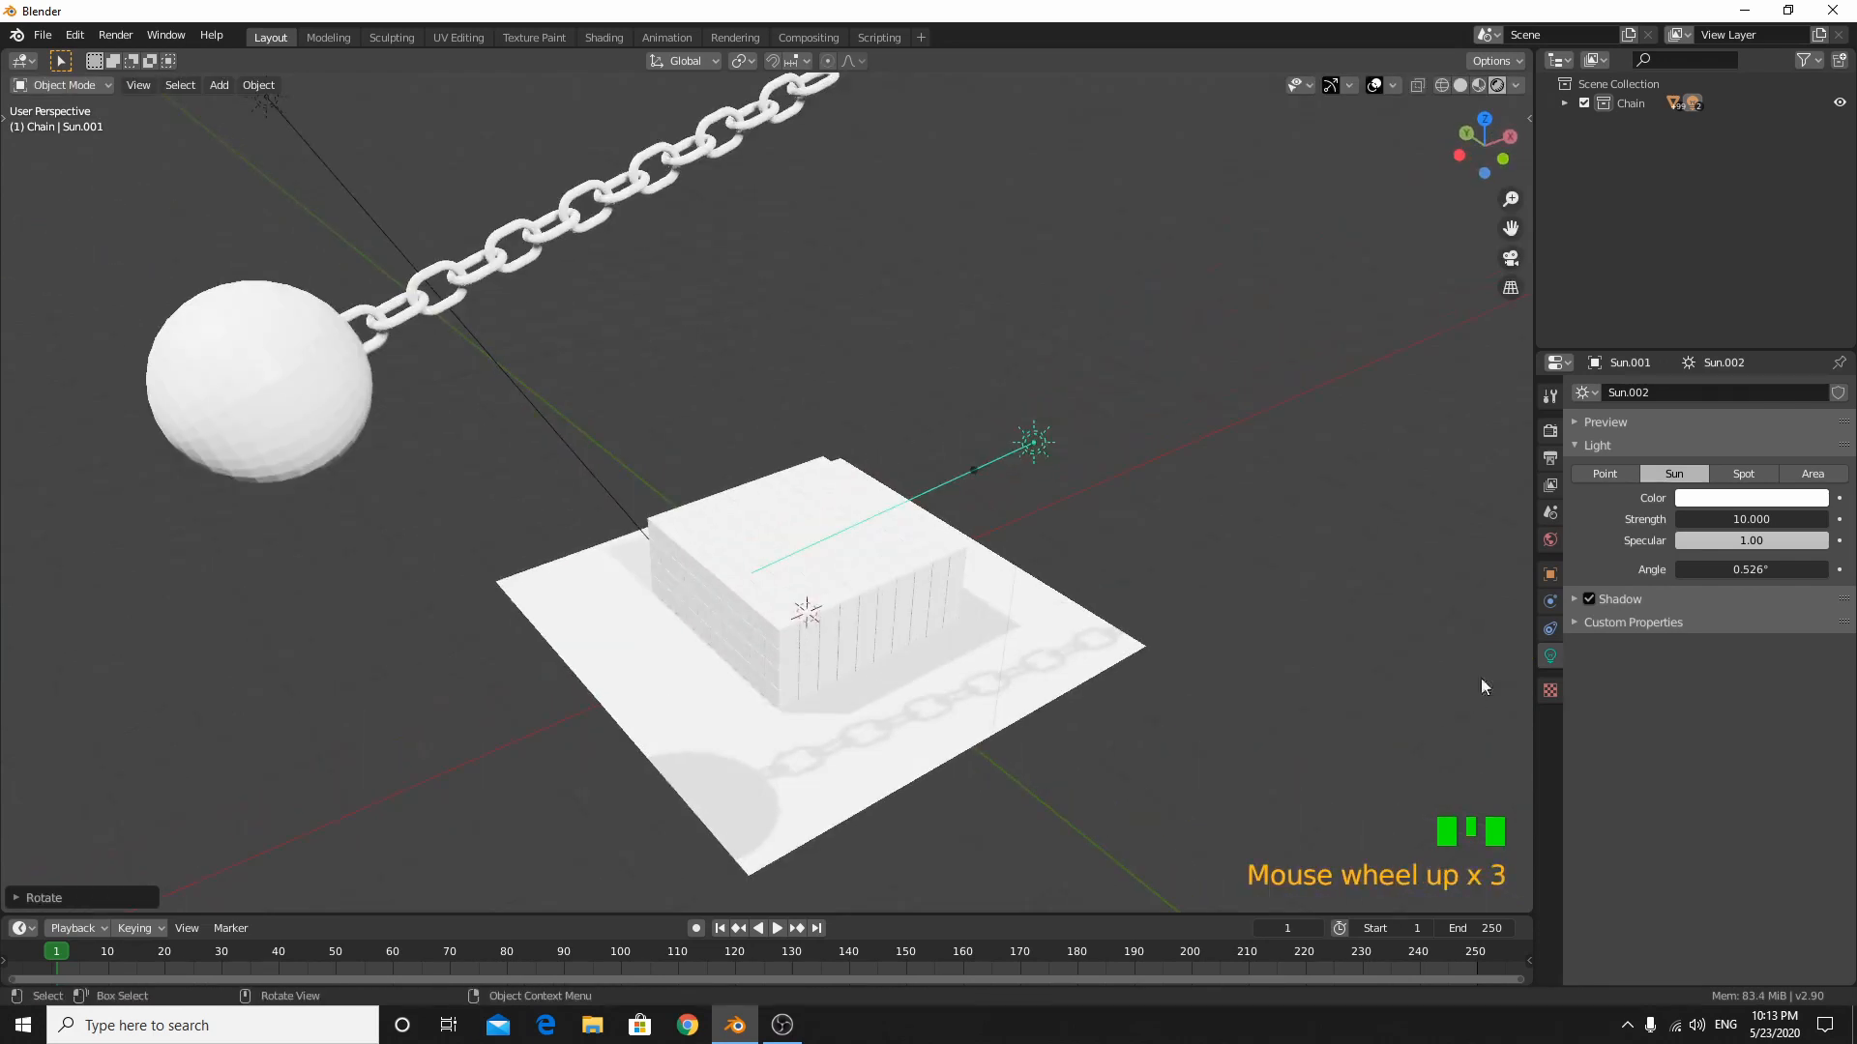
- Set the duplicated sun light's strength to 5
click(1792, 518)
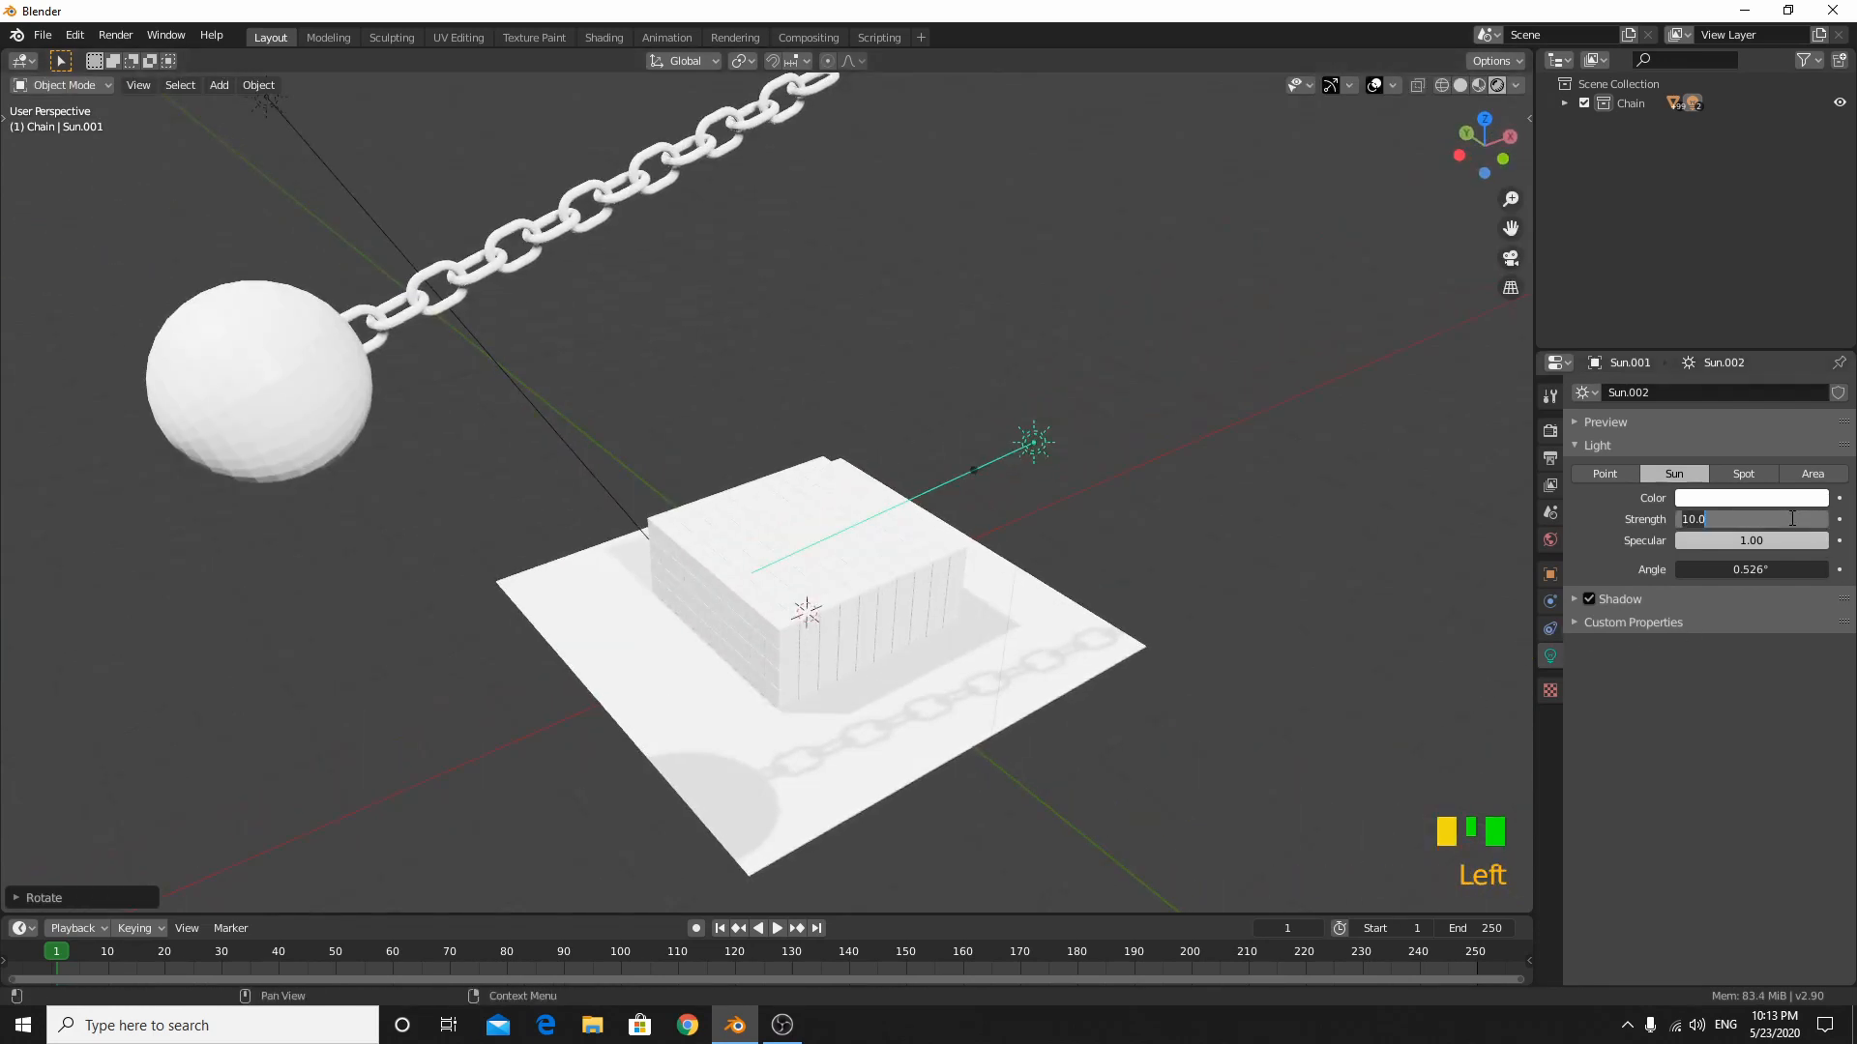
click(791, 665)
middle_drag(677, 725, 674, 697)
- Move the second sun light horizontally away from the cube stack with Z locked, and rotate it toward the scene
scroll(672, 694, down, 3)
key(g)
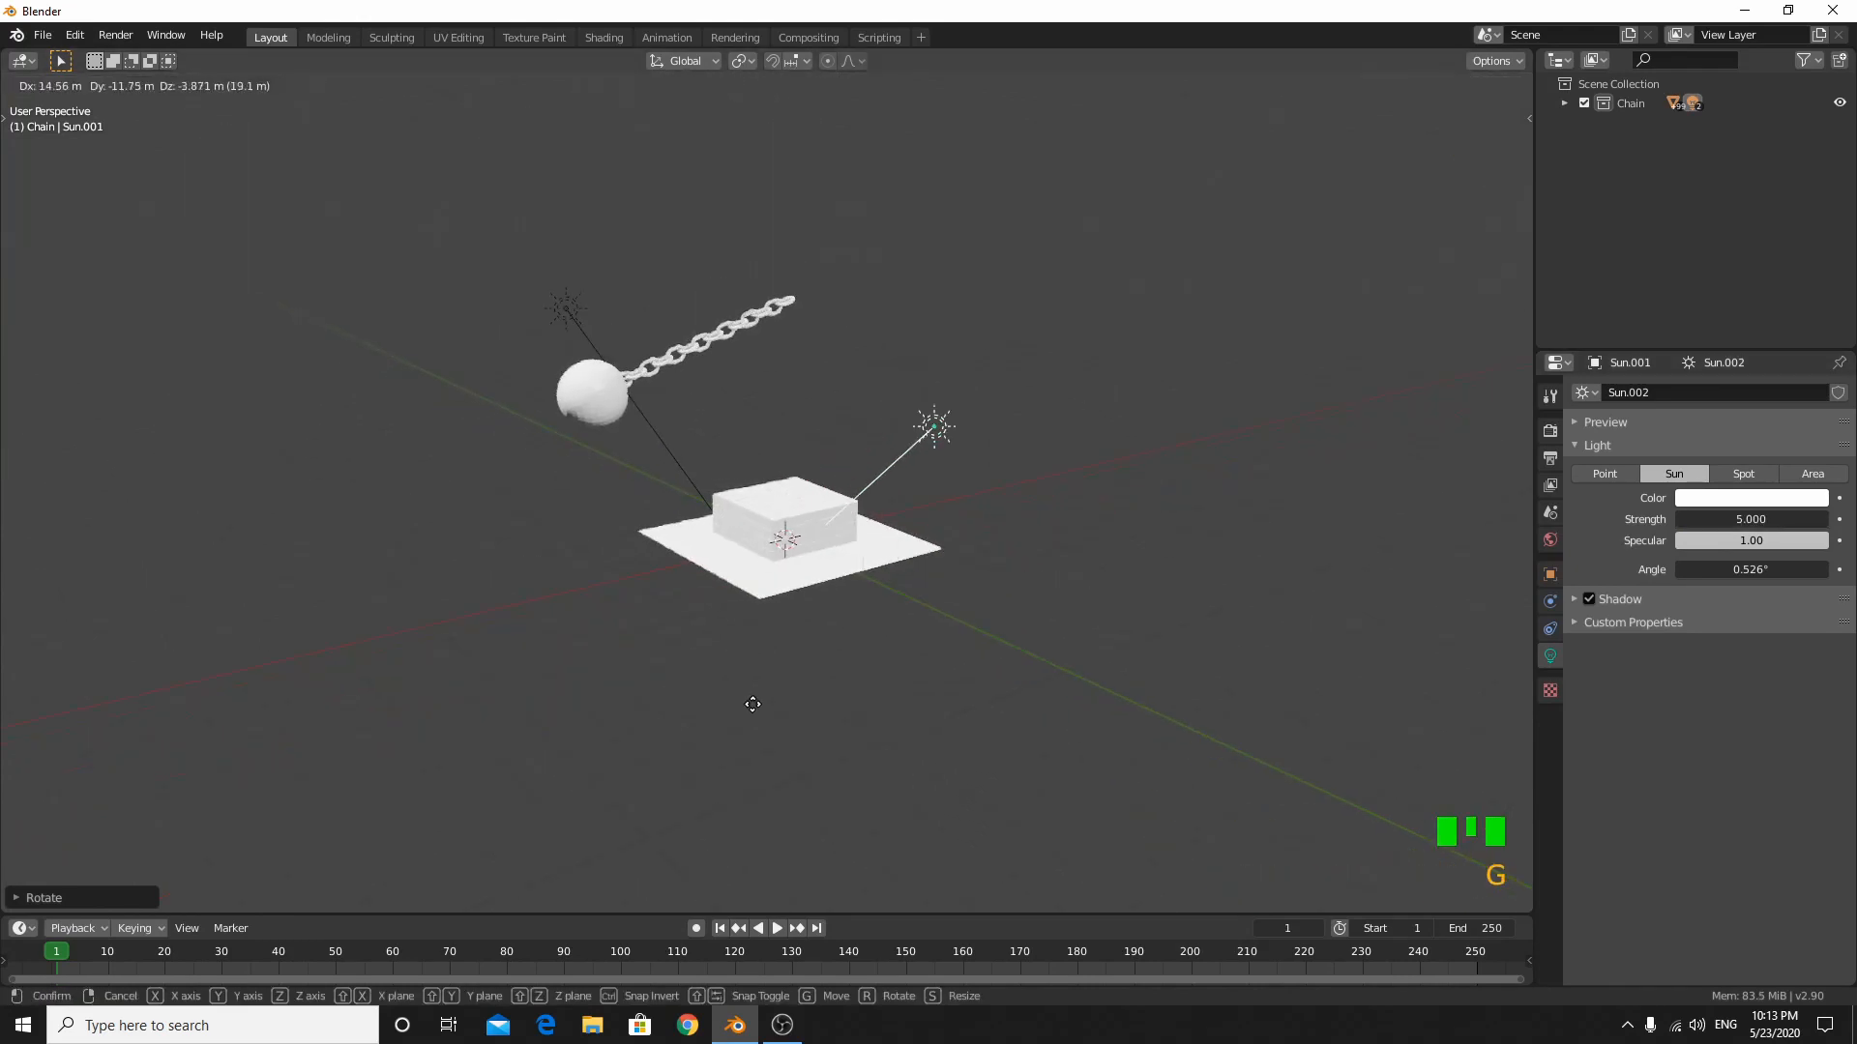
key(shift+z)
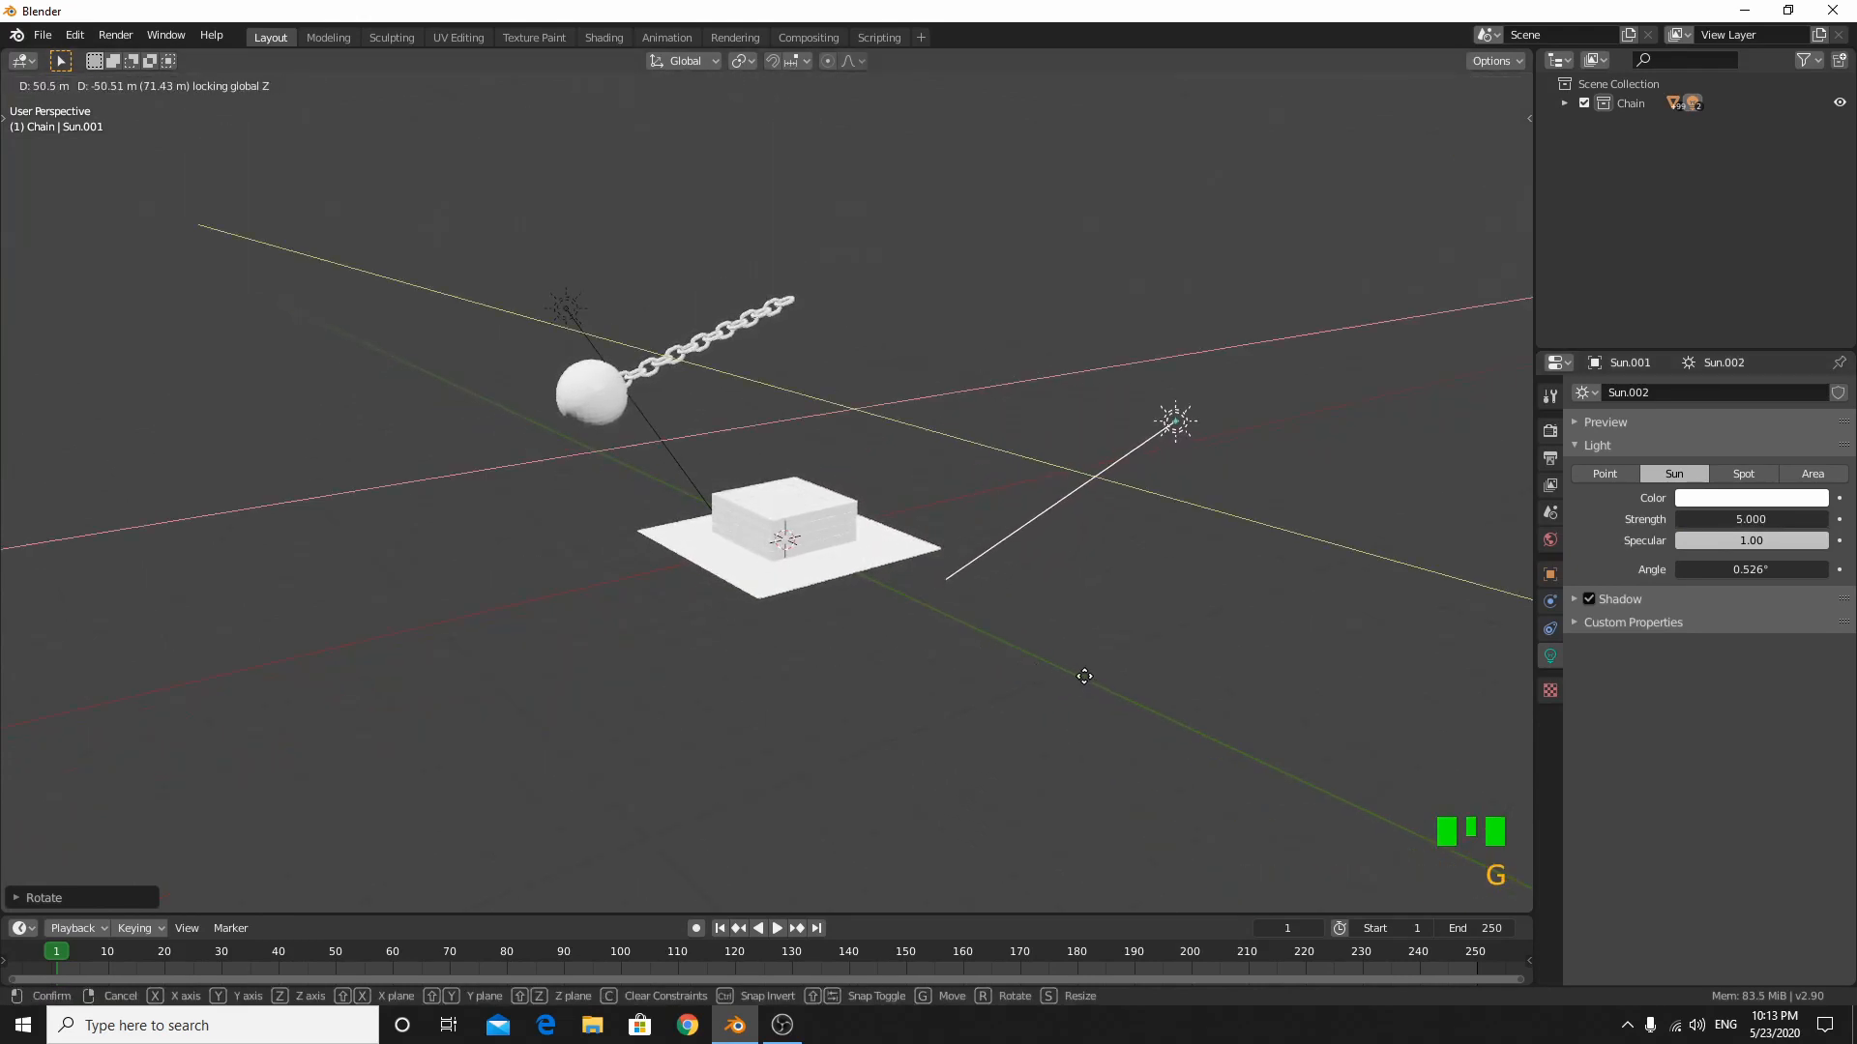
click(1107, 654)
middle_drag(1107, 653, 1024, 687)
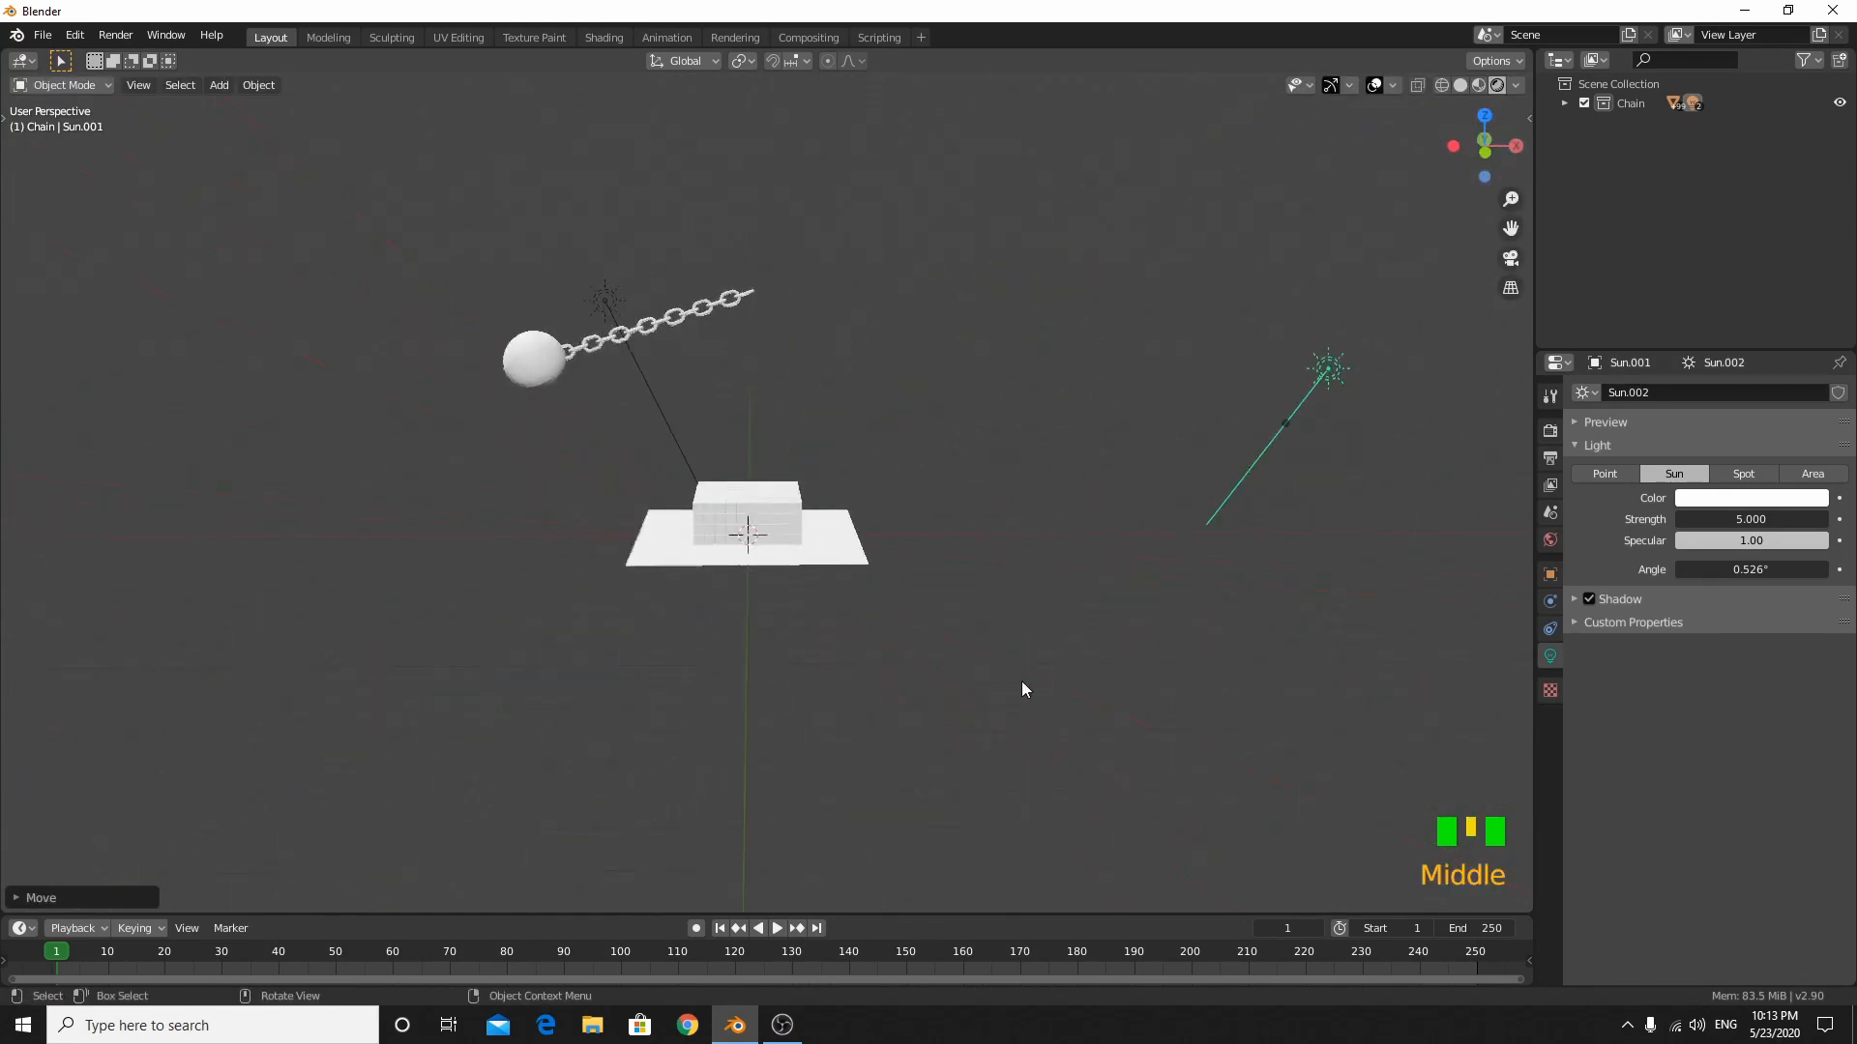
scroll(1088, 701, up, 2)
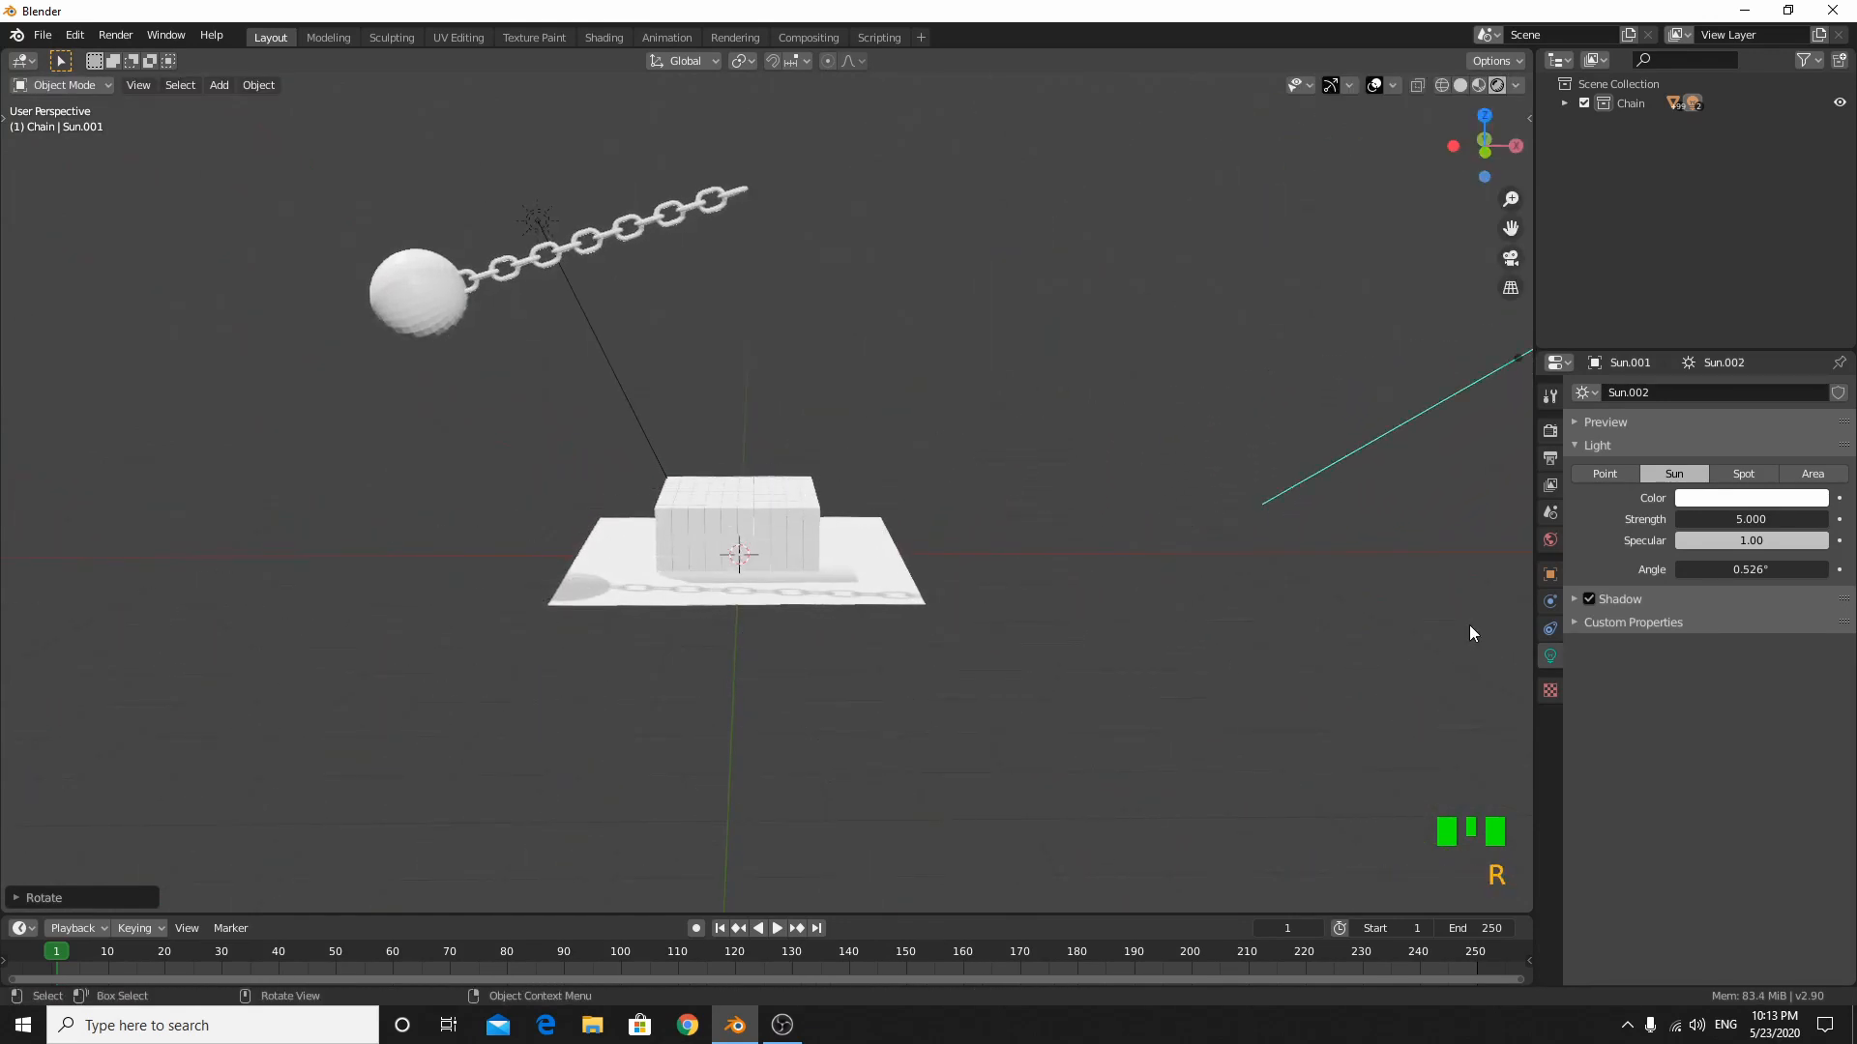
middle_drag(799, 646, 891, 665)
- Add a camera and align it to the current view of the scene
key(shift+a)
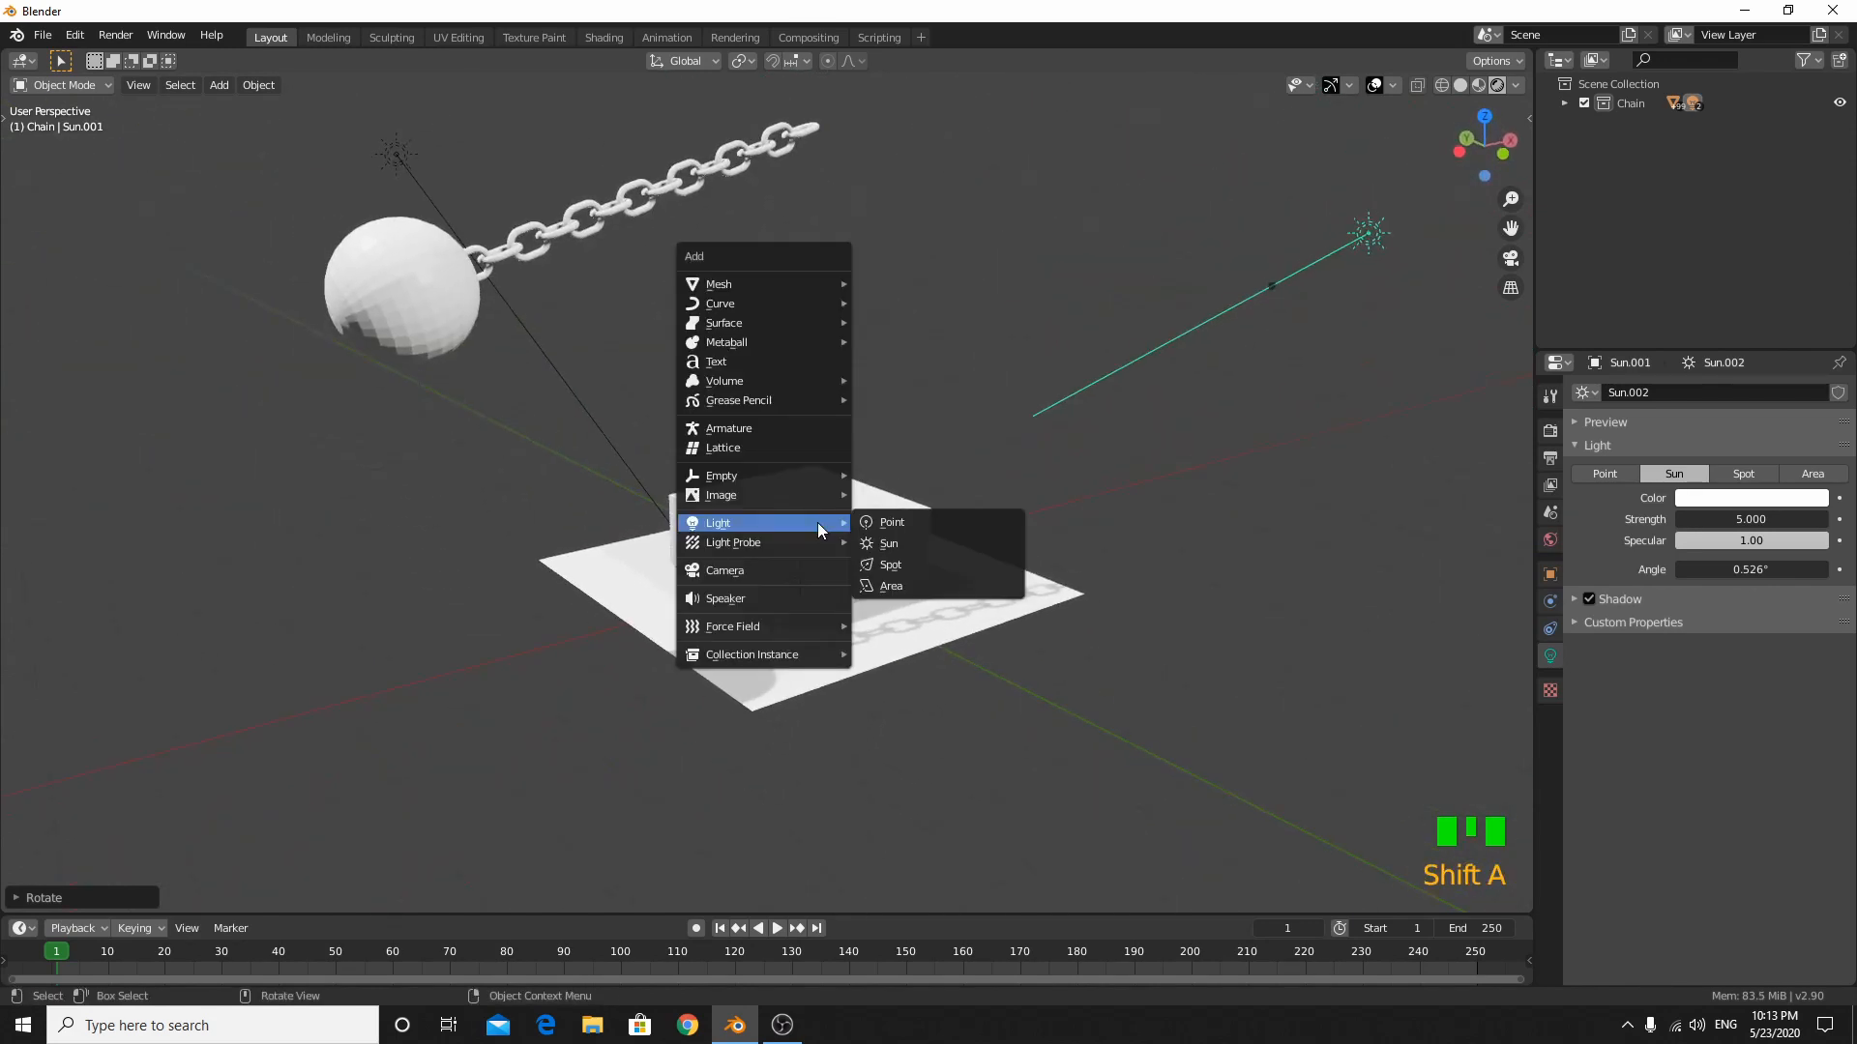
click(773, 574)
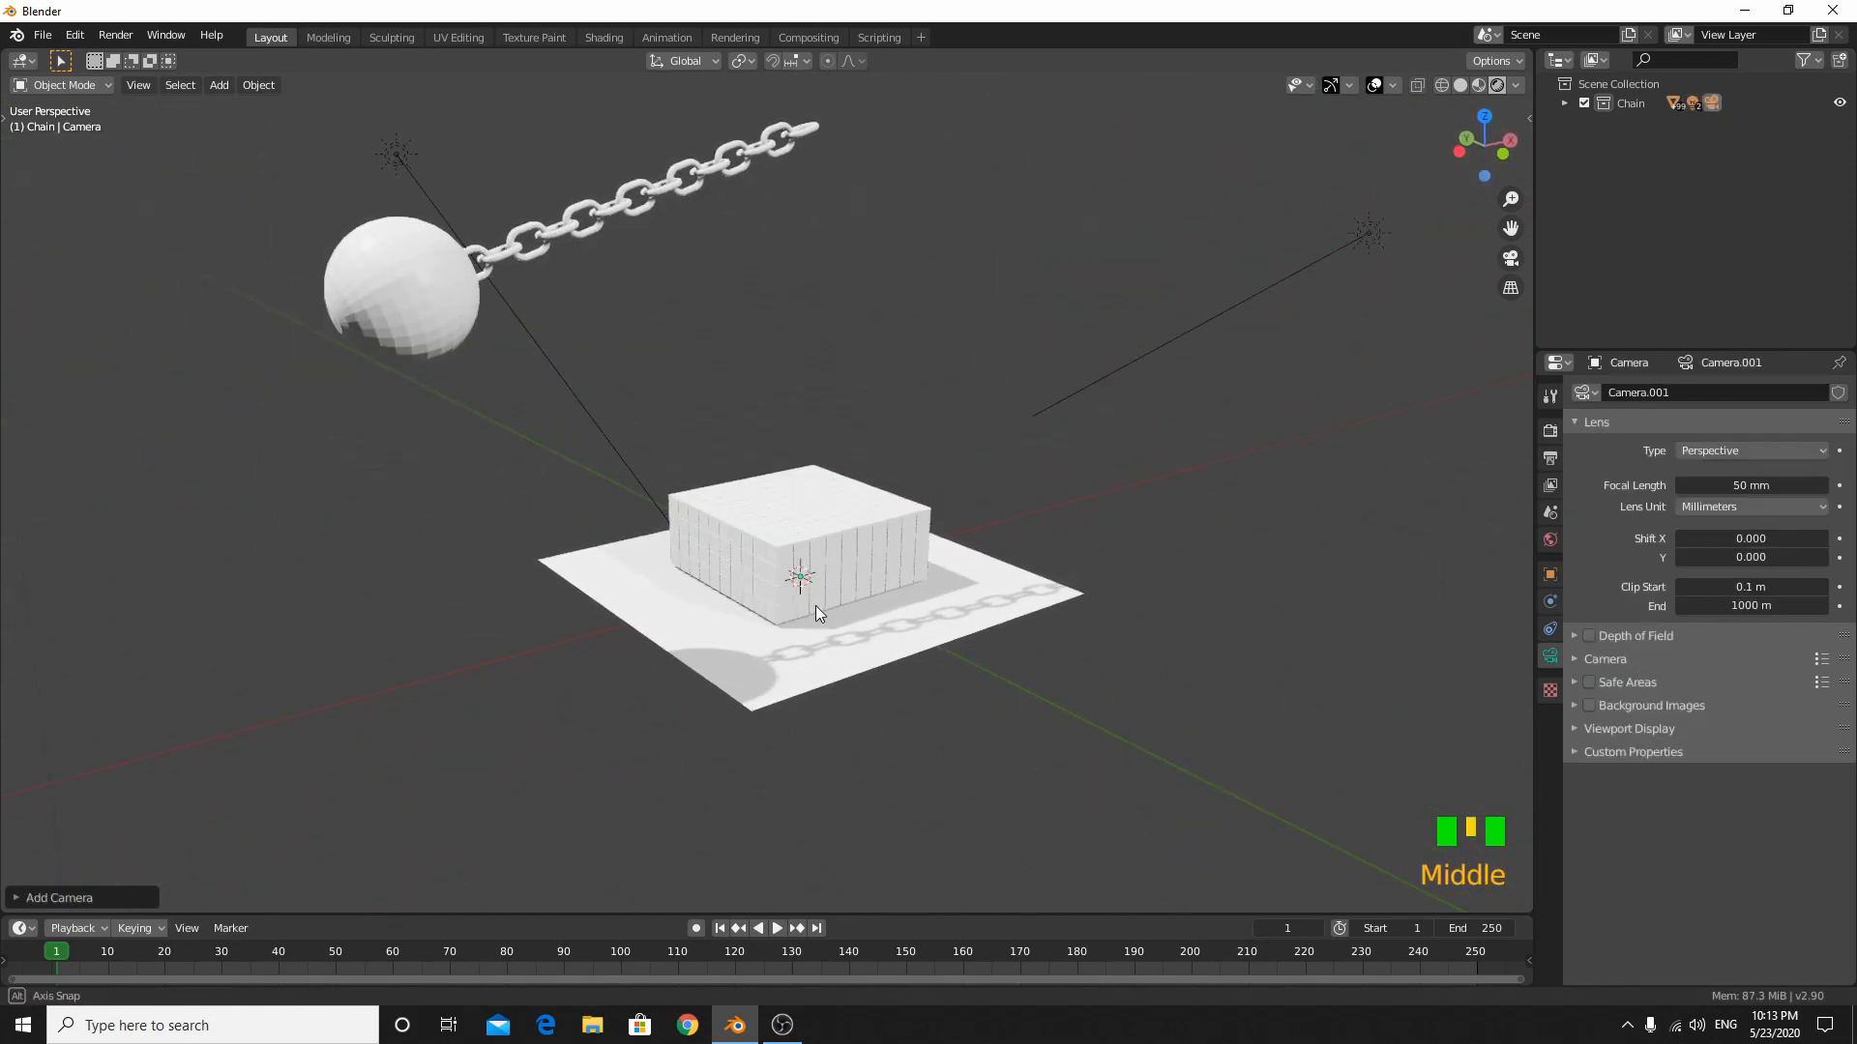
middle_drag(815, 605, 810, 602)
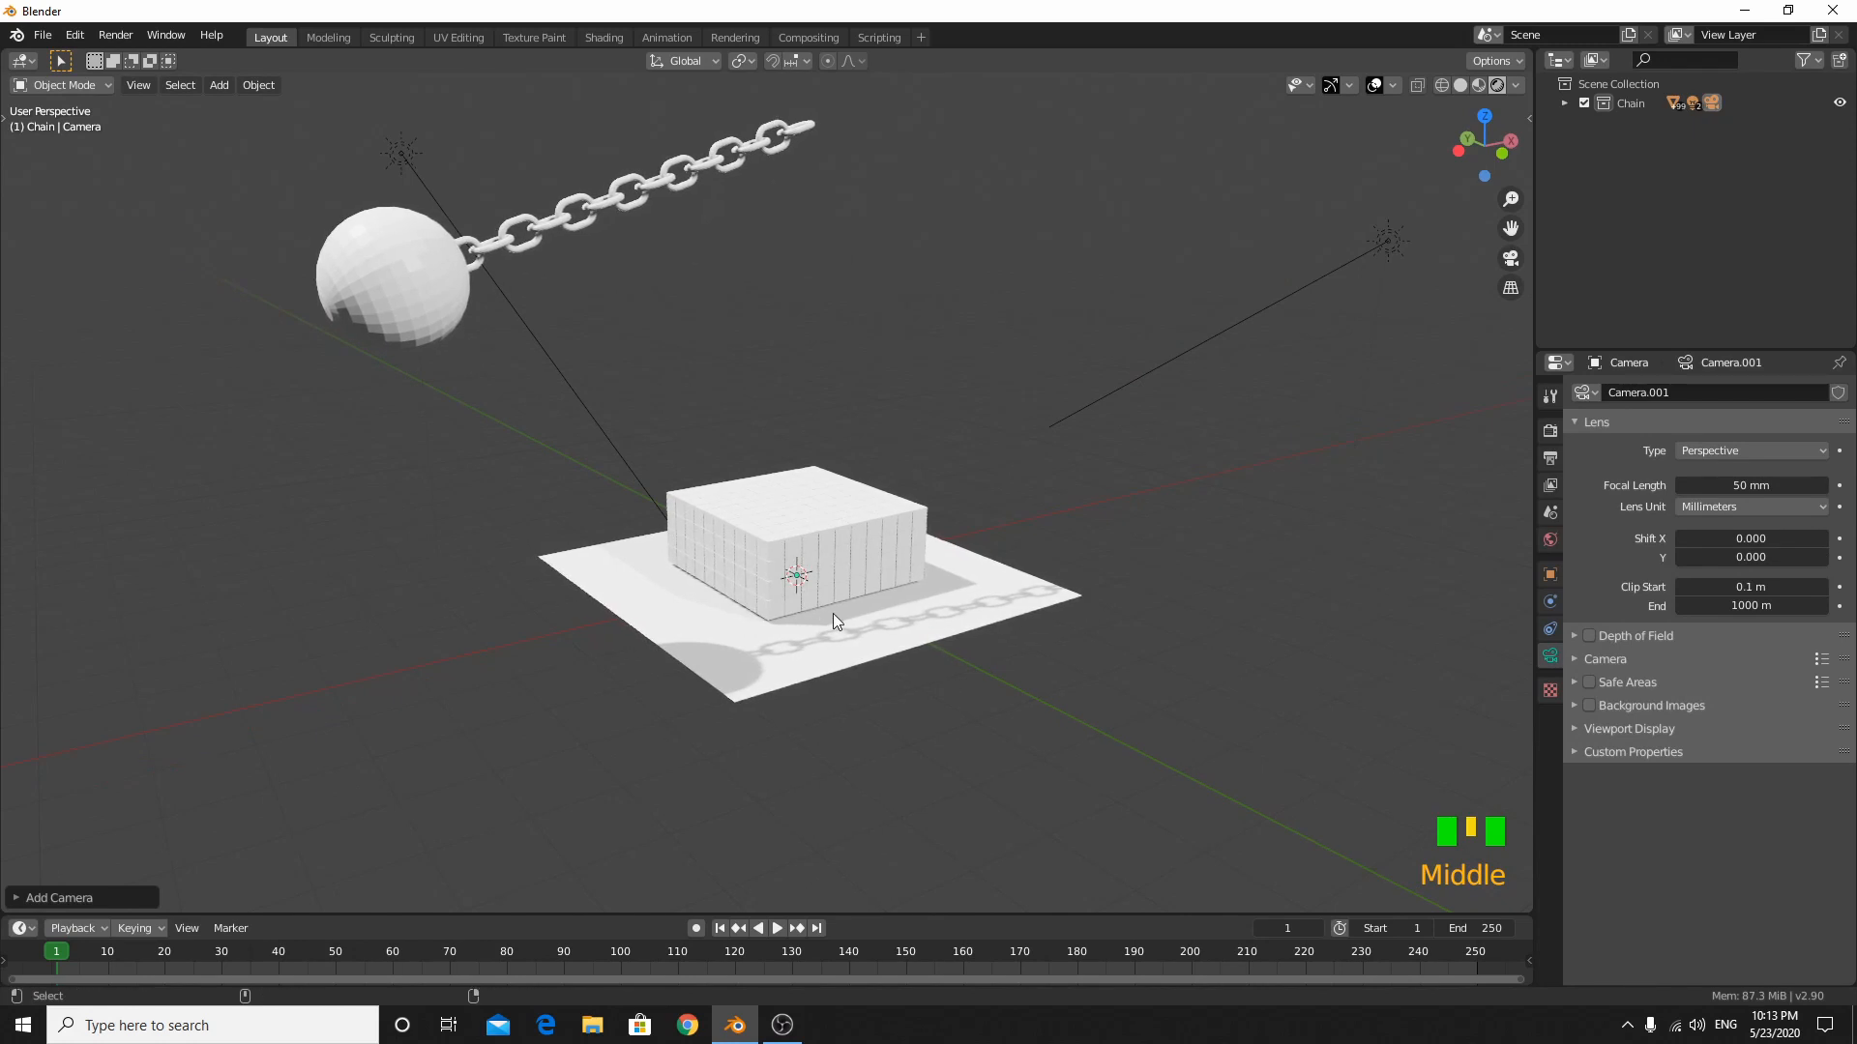
key(ctrl+alt+KP_0)
- Lock the camera to the view and bring it closer to the cube stack
key(n)
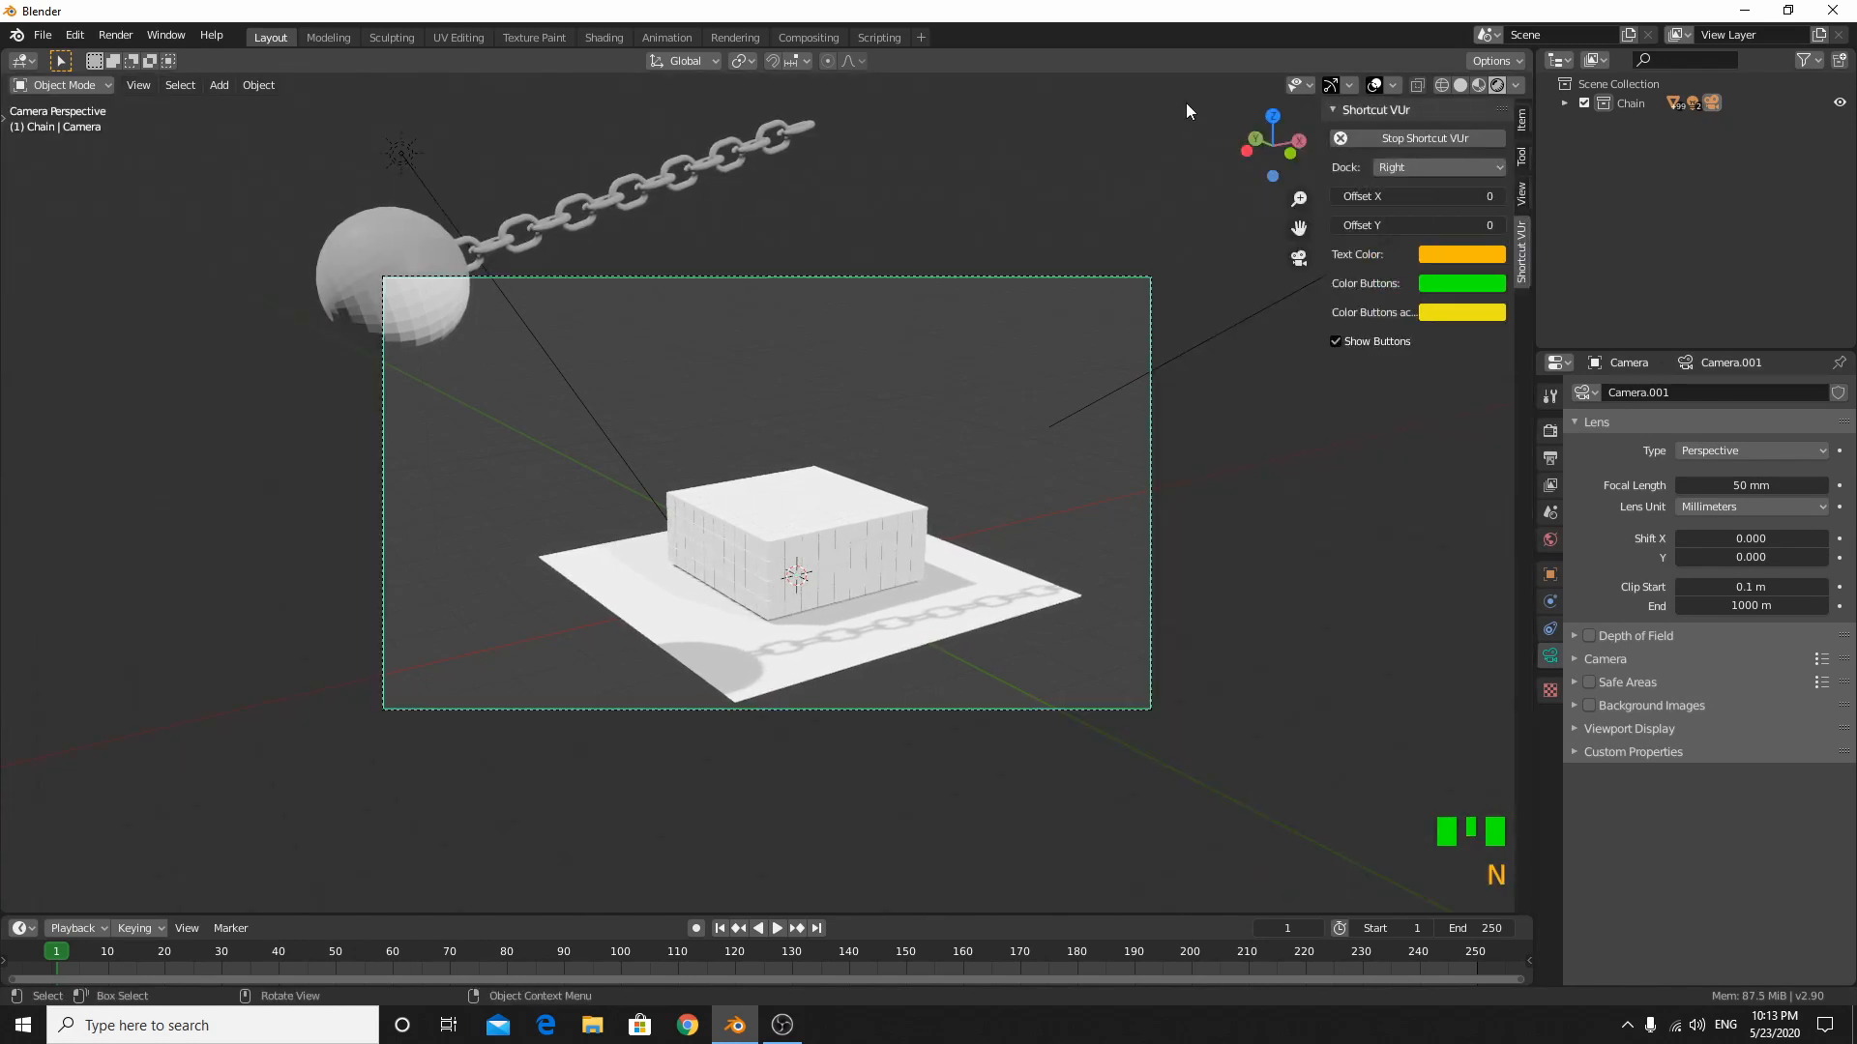
click(1520, 190)
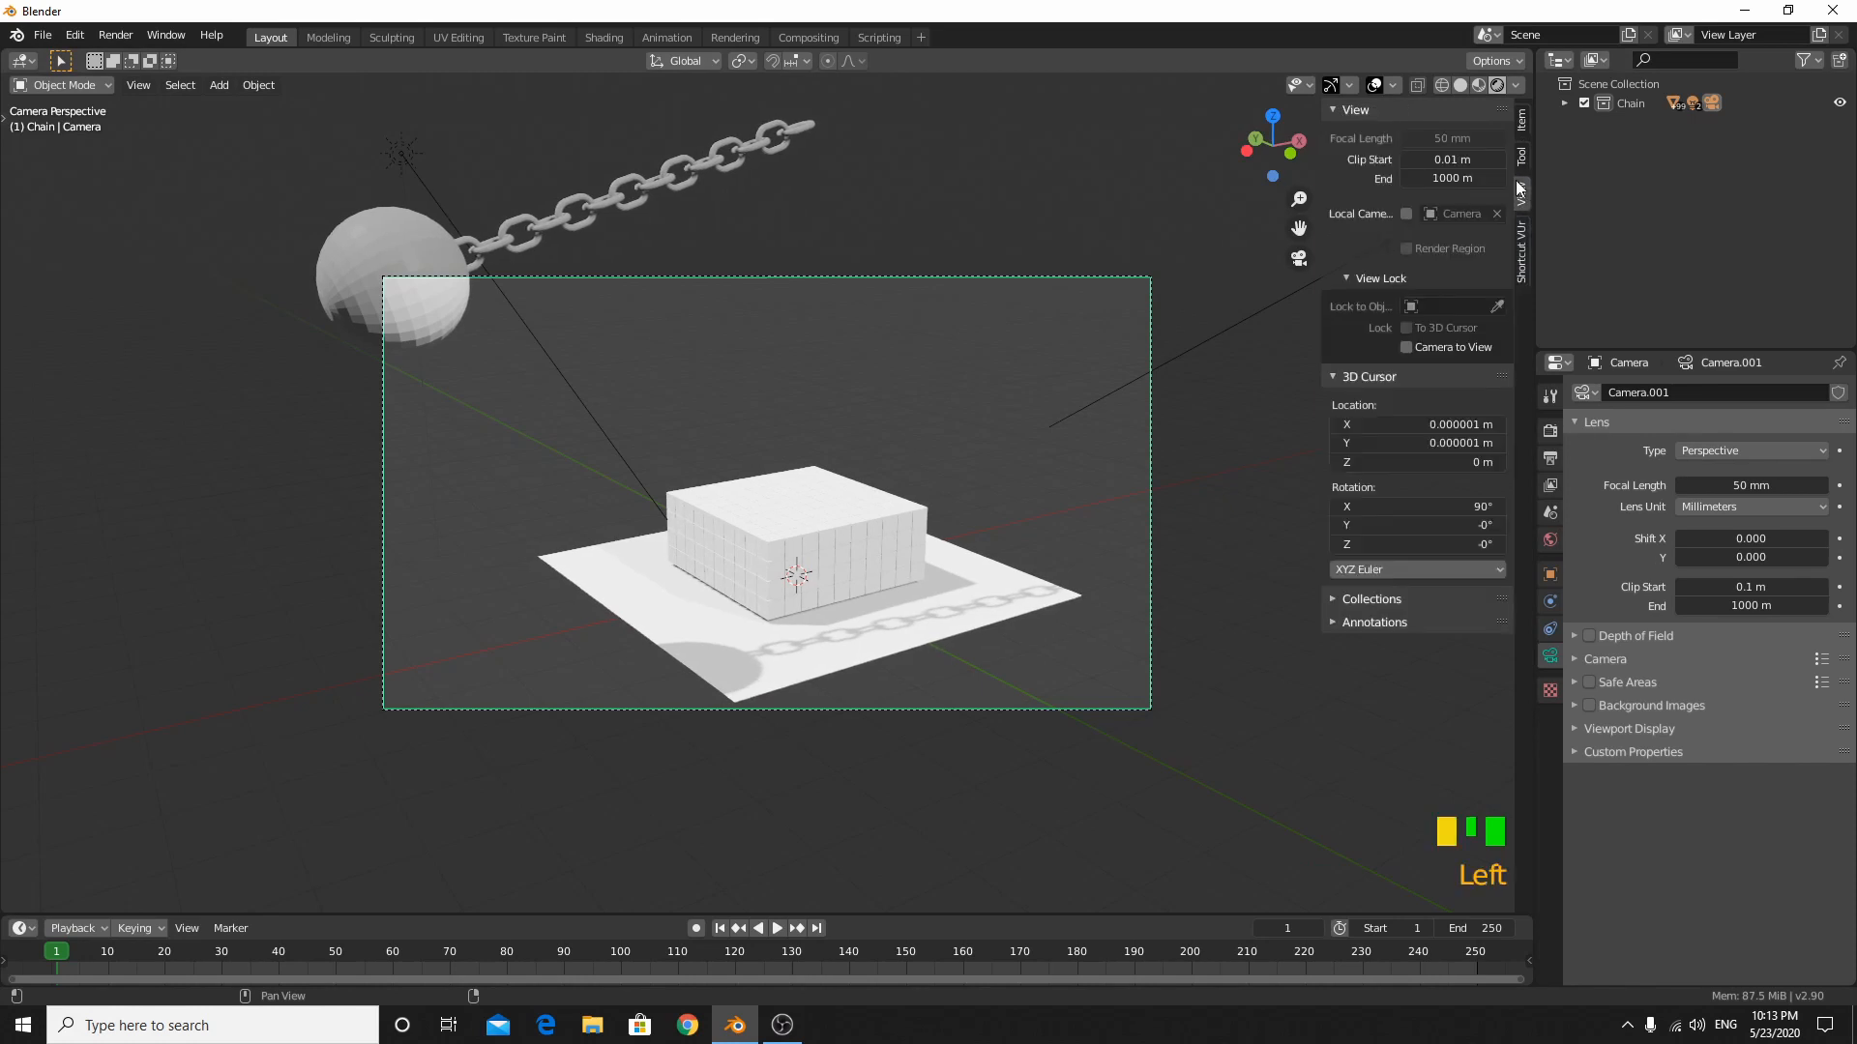
click(1425, 354)
key(n)
scroll(797, 629, up, 2)
scroll(797, 636, up, 1)
scroll(797, 635, down, 1)
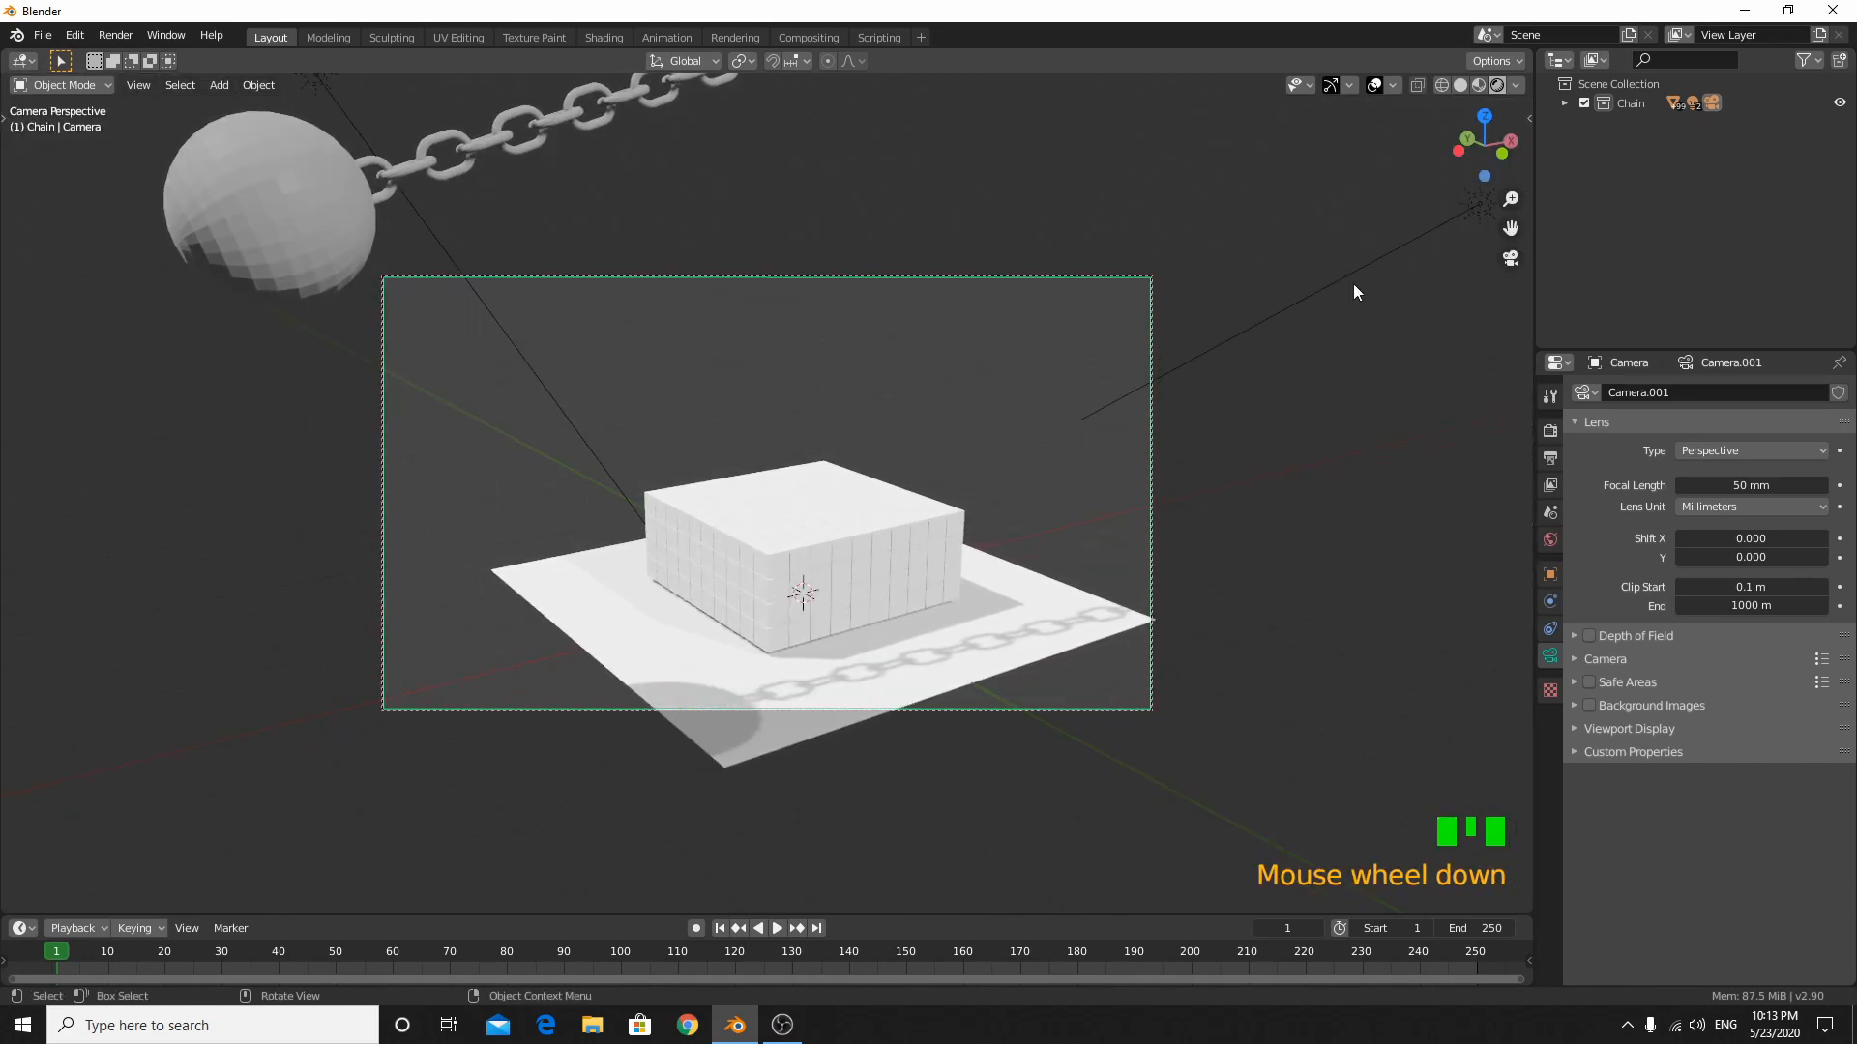
- Enlarge the camera frame in the viewport with Camera to View unlocked, then relock it and shift the framing sideways
key(n)
scroll(1294, 629, up, 2)
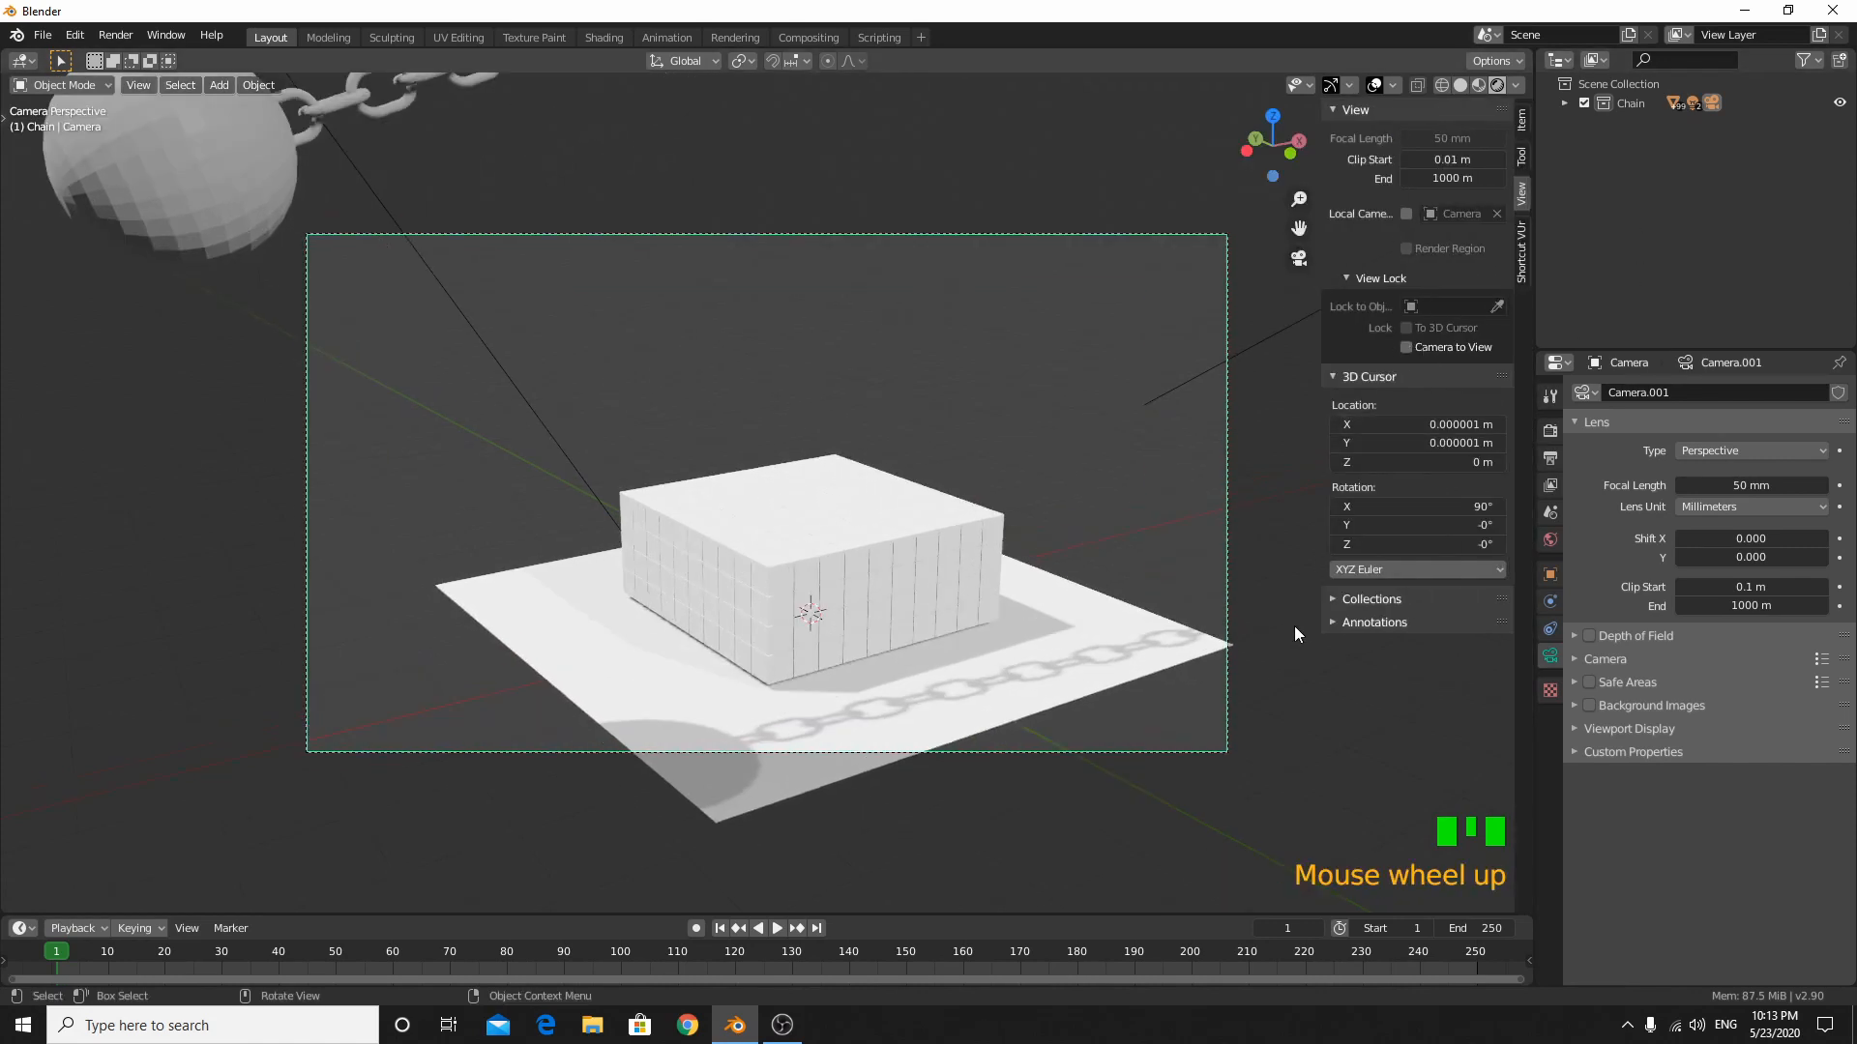
scroll(1294, 635, up, 1)
click(1406, 347)
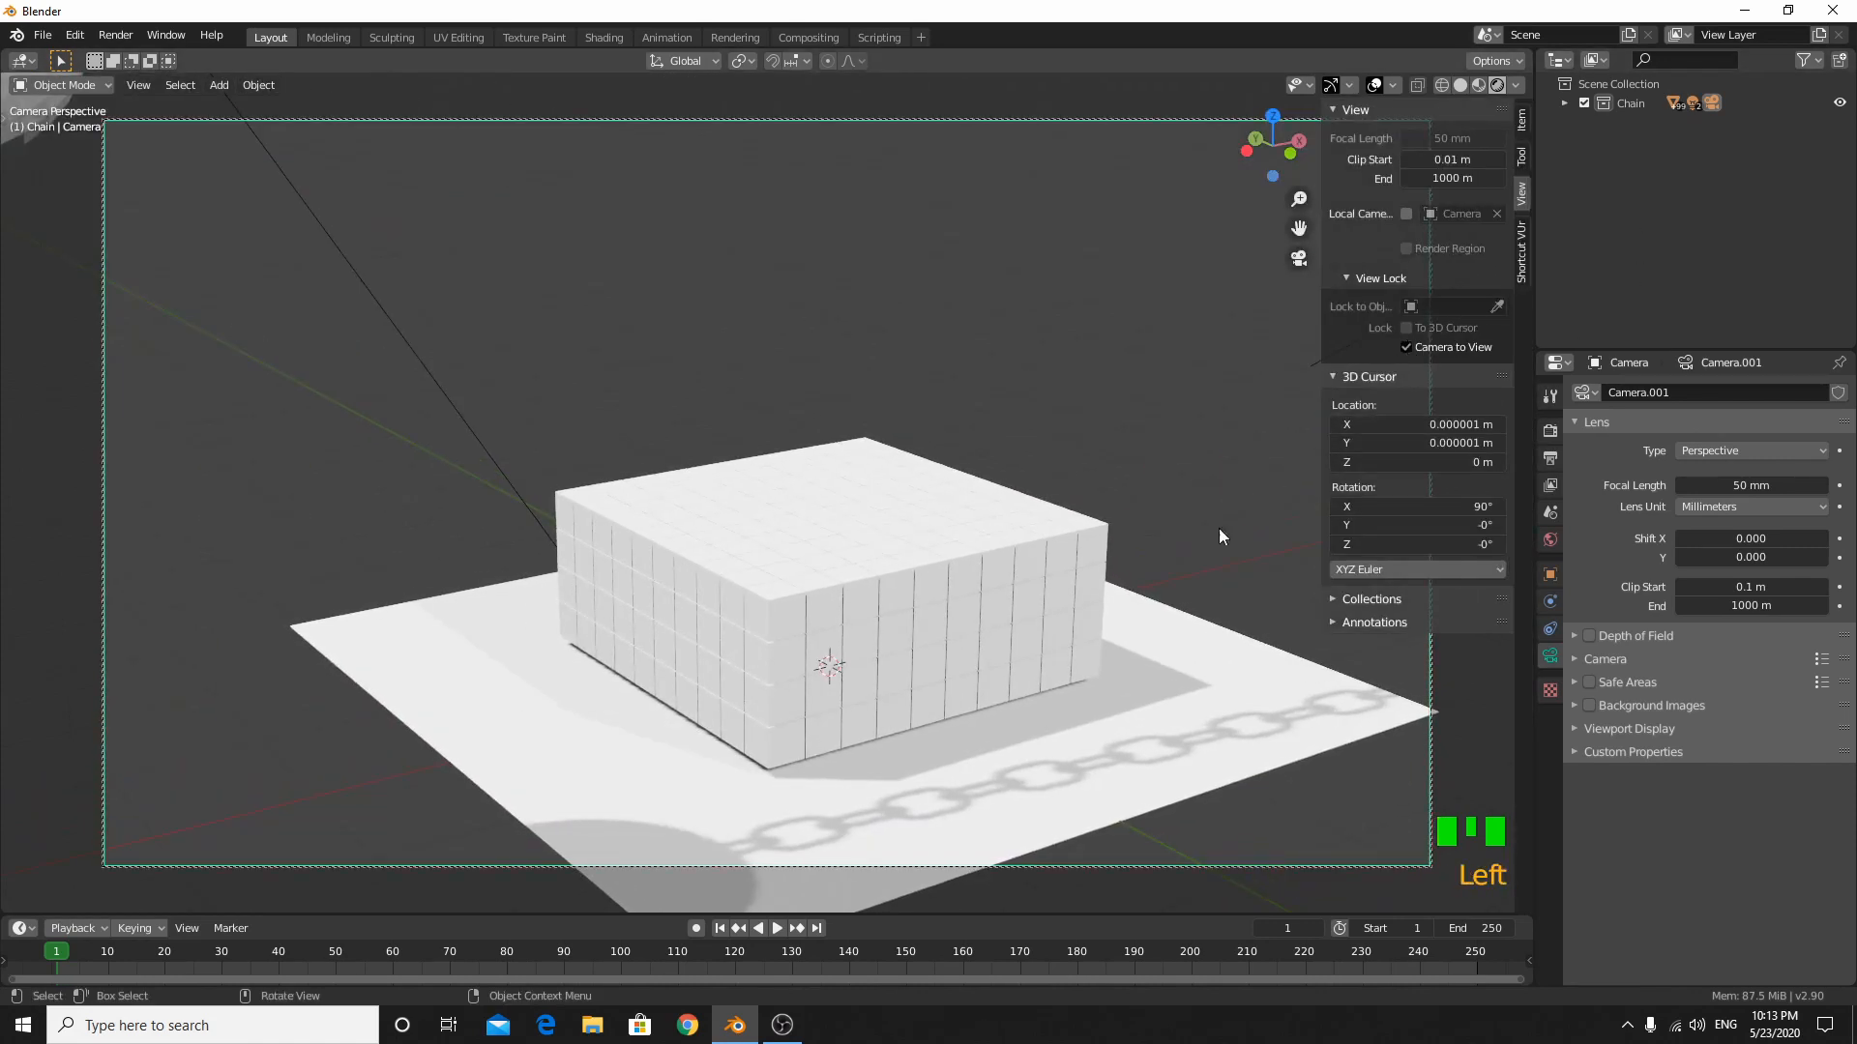
key(n)
shift+middle_drag(1122, 601, 1182, 596)
- Play the wrecking-ball animation through the camera, stop it and return to the first frame
key(space)
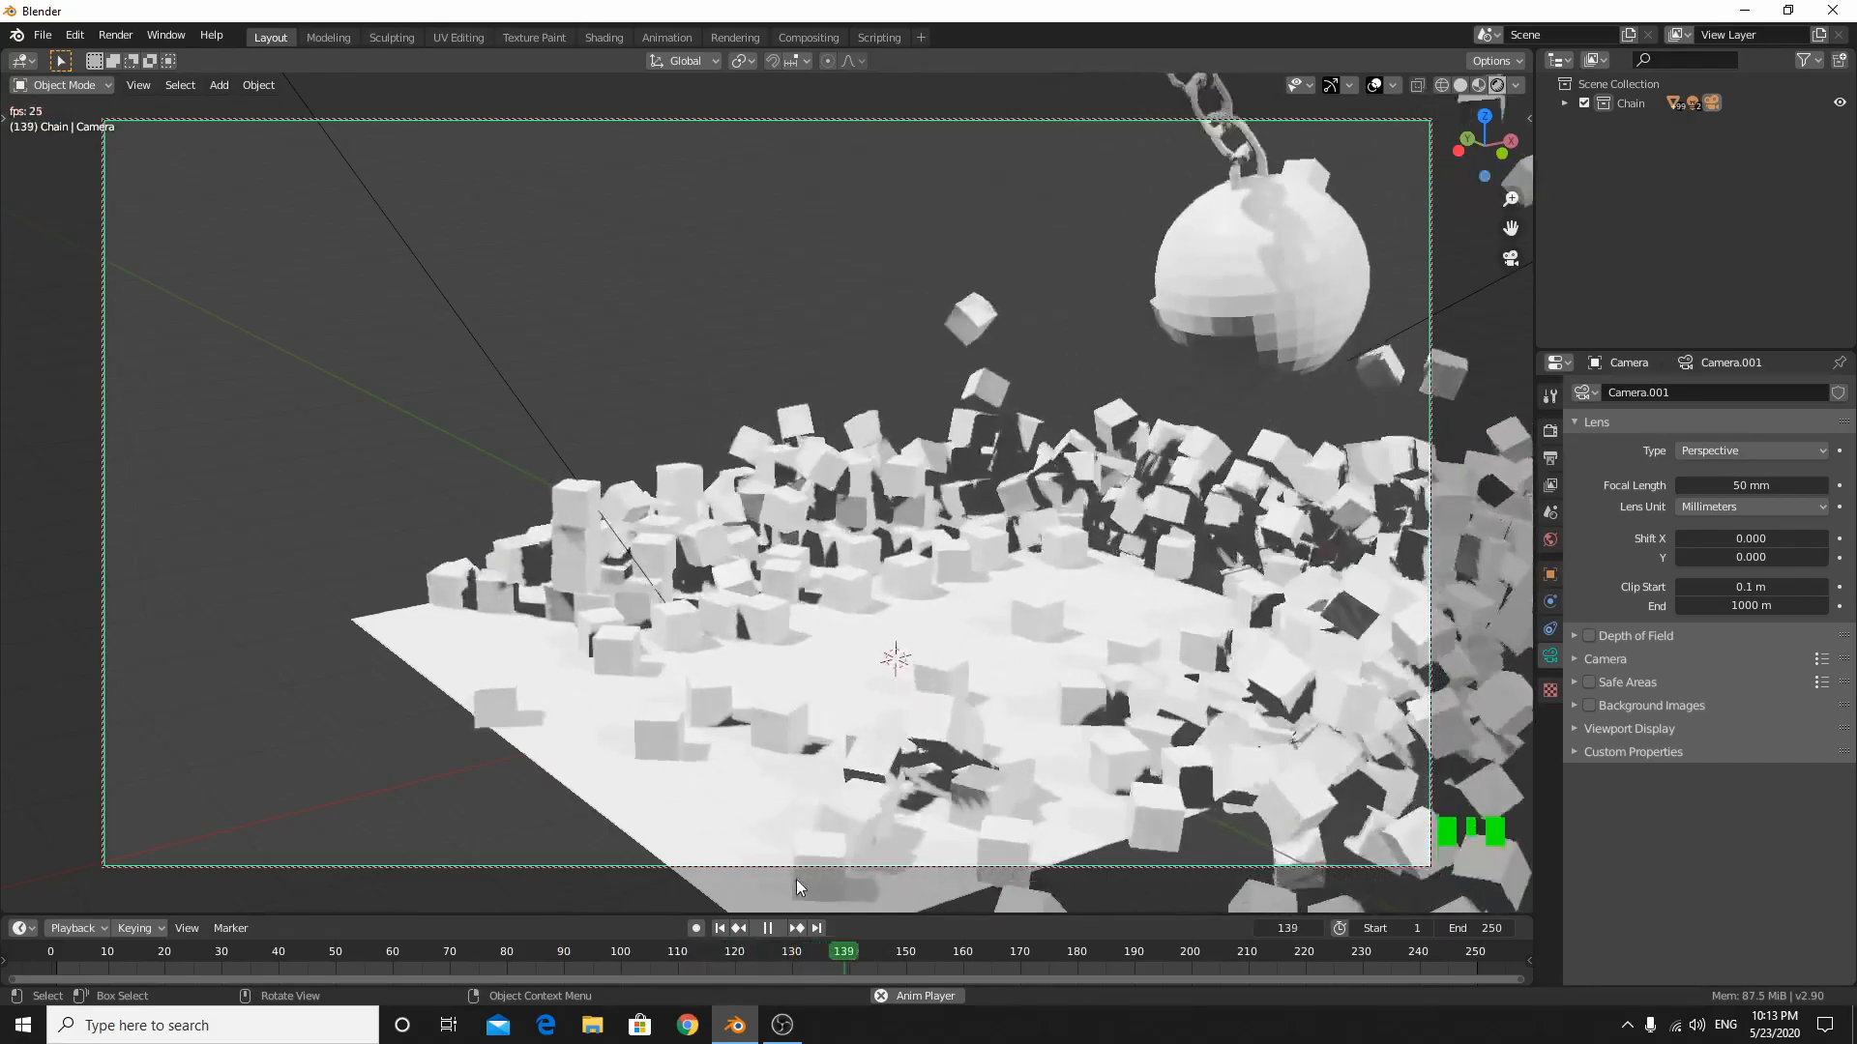
key(space)
click(719, 928)
- Leave the camera view, select the camera and scale up its display, and check the view through it
scroll(871, 677, down, 3)
middle_drag(893, 700, 784, 689)
scroll(725, 749, down, 1)
click(268, 426)
key(s)
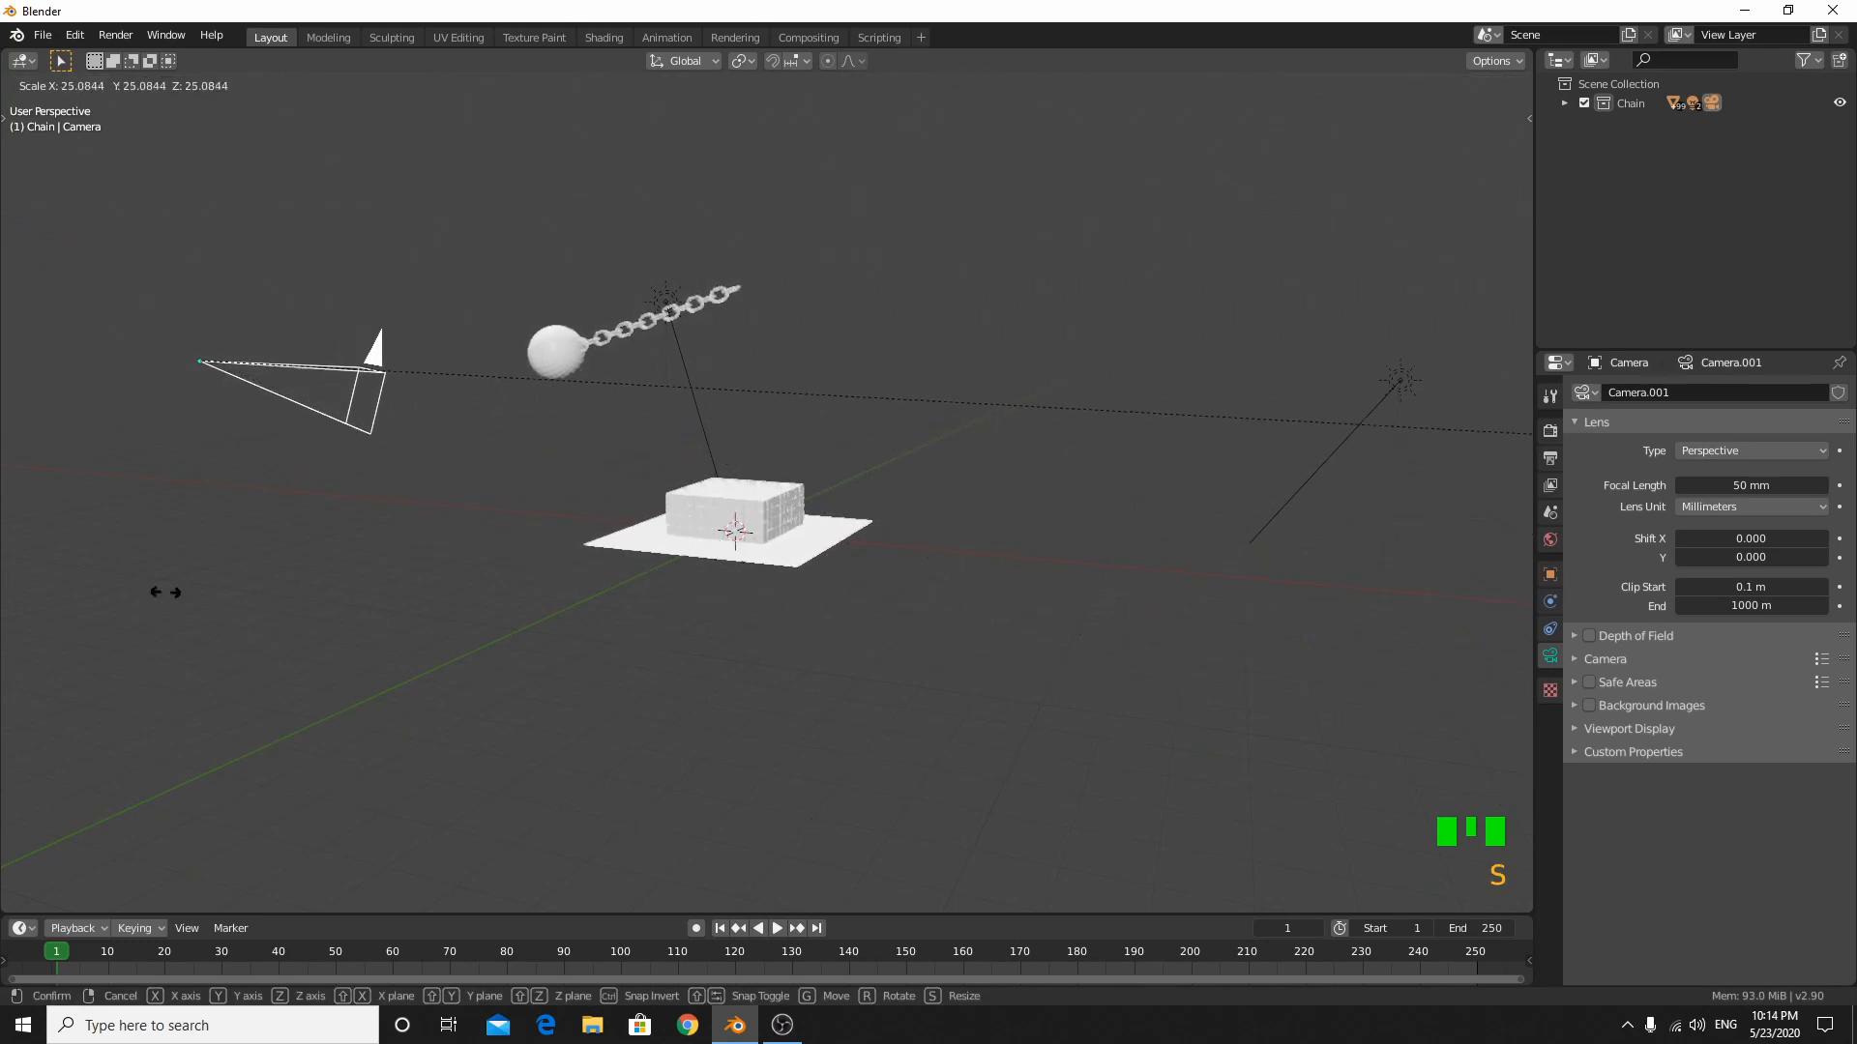
click(1247, 362)
key(KP_0)
key(KP_0)
- Select the cube at the near upper corner of the stack
middle_drag(648, 534, 850, 640)
click(721, 673)
scroll(721, 672, up, 3)
scroll(721, 671, down, 1)
scroll(754, 628, up, 5)
scroll(850, 640, up, 1)
click(829, 576)
middle_drag(830, 576, 769, 646)
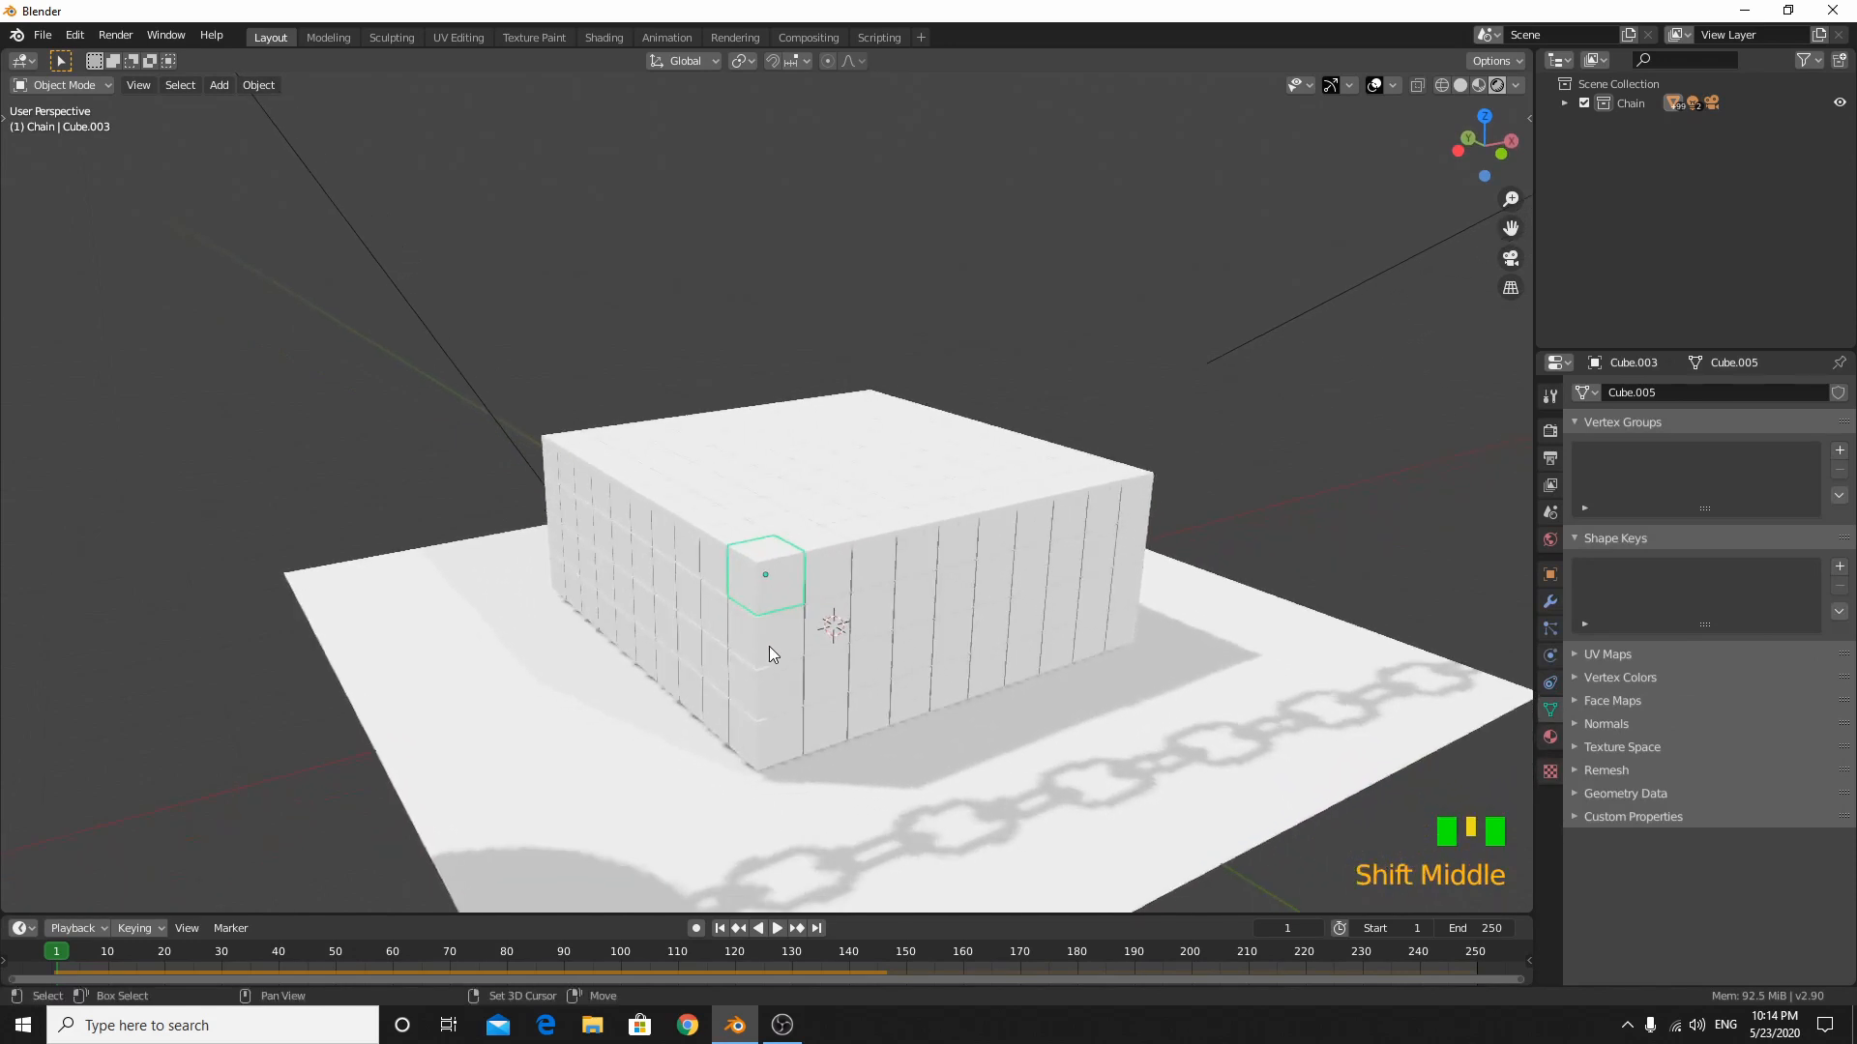
- Create a new material for the corner cube and use an Image Texture as its base color
click(1551, 738)
click(1650, 473)
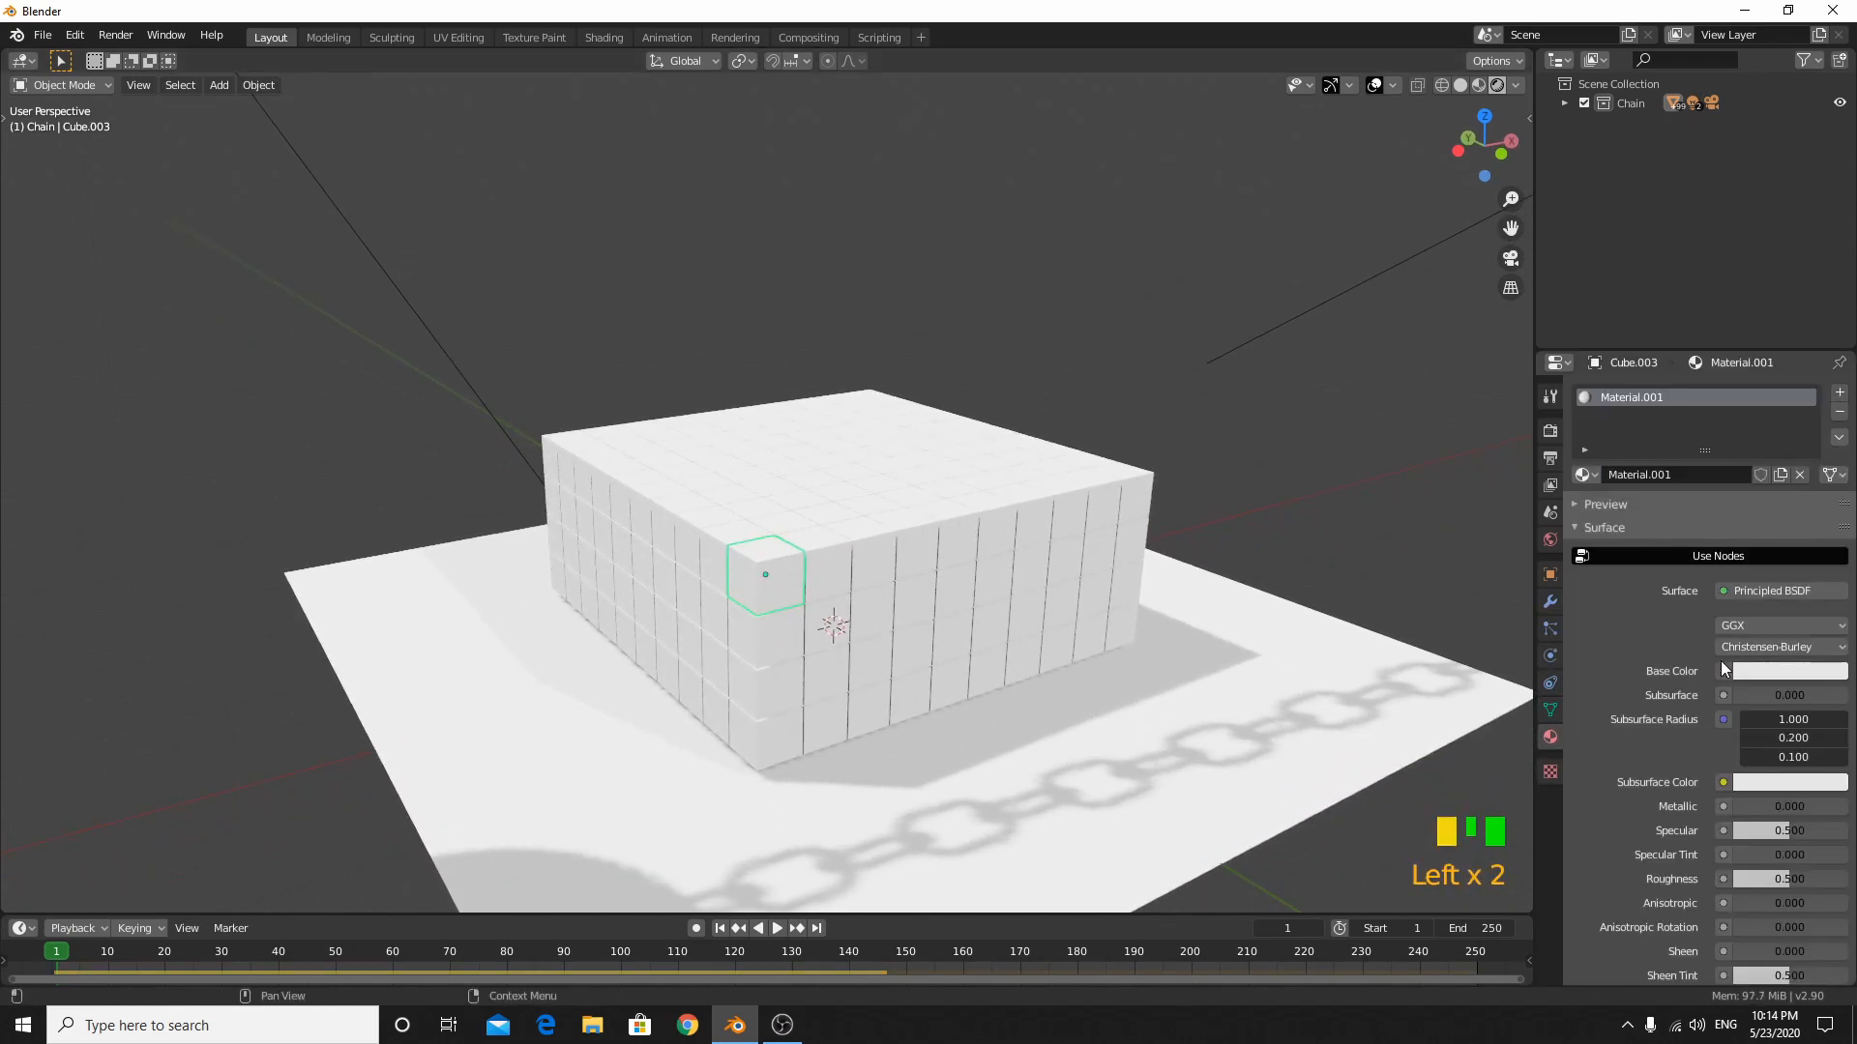
click(1723, 671)
click(1366, 803)
middle_click(1162, 826)
scroll(1164, 826, up, 2)
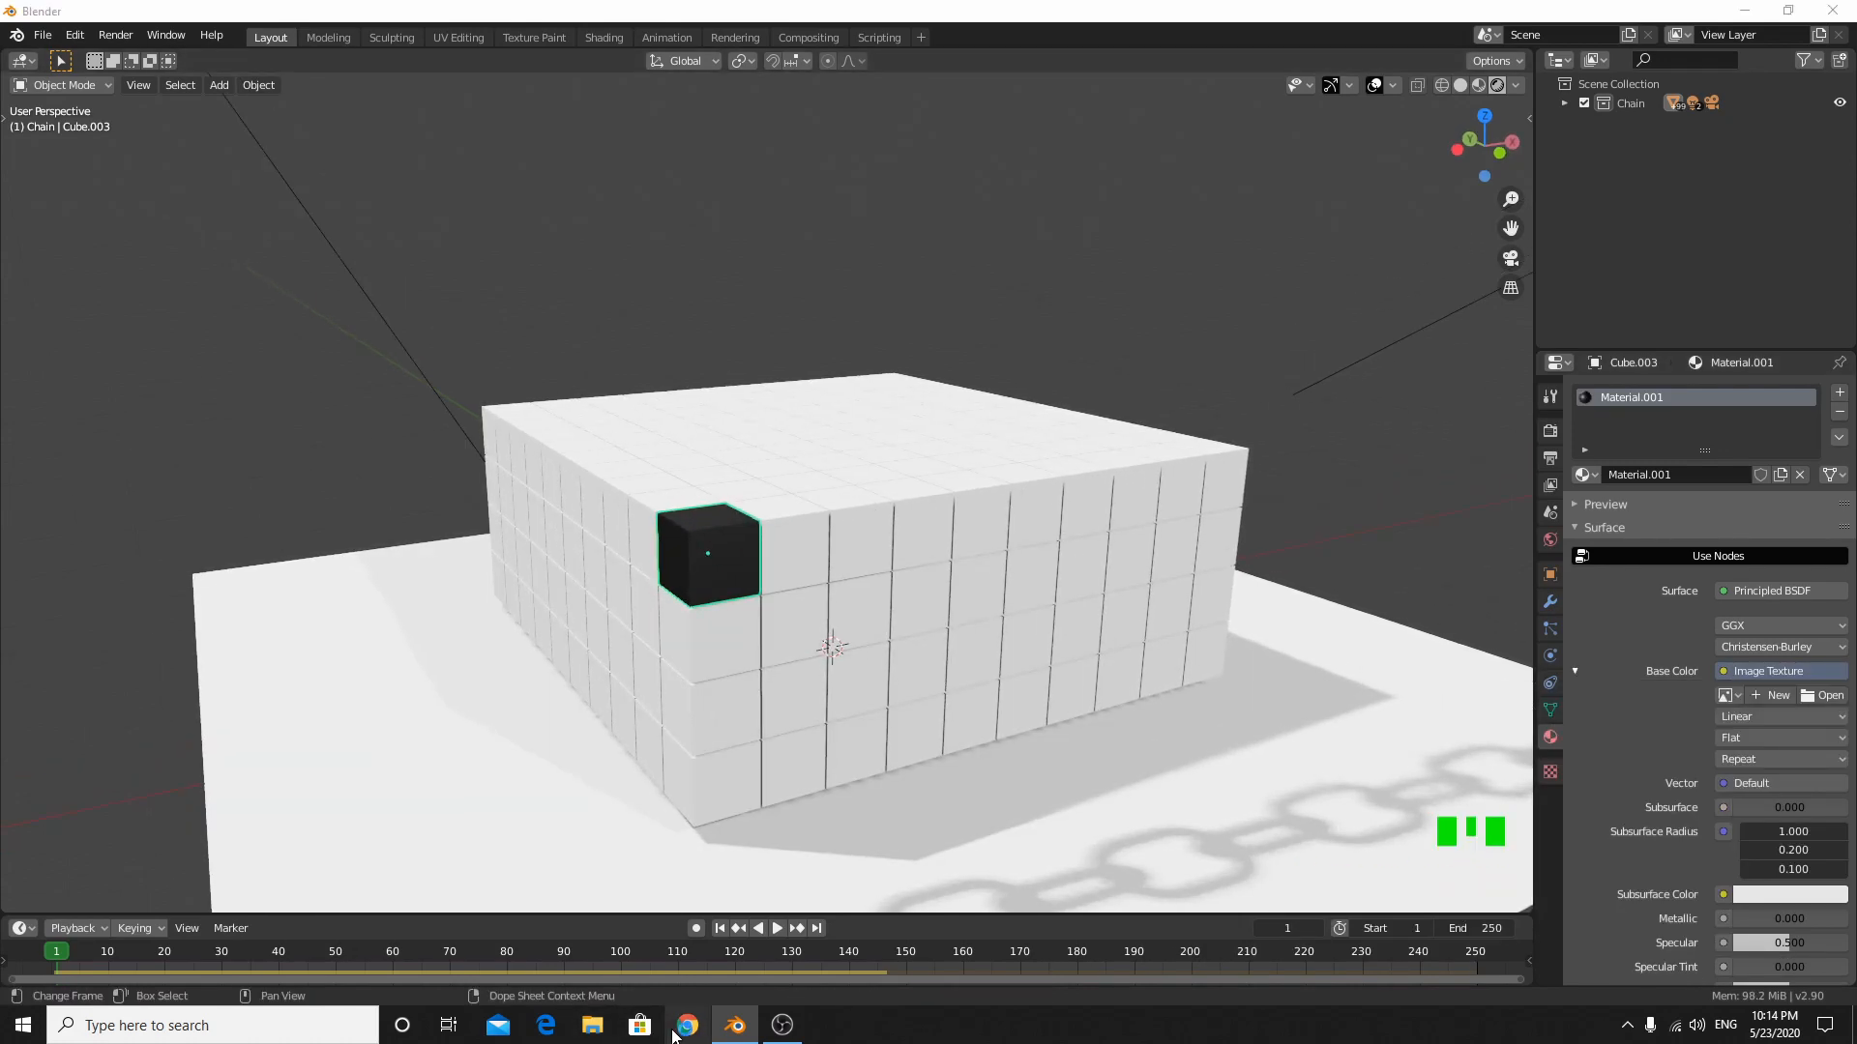
- Switch to Chrome, maximize its window and search Google for "Wood texture"
click(681, 1029)
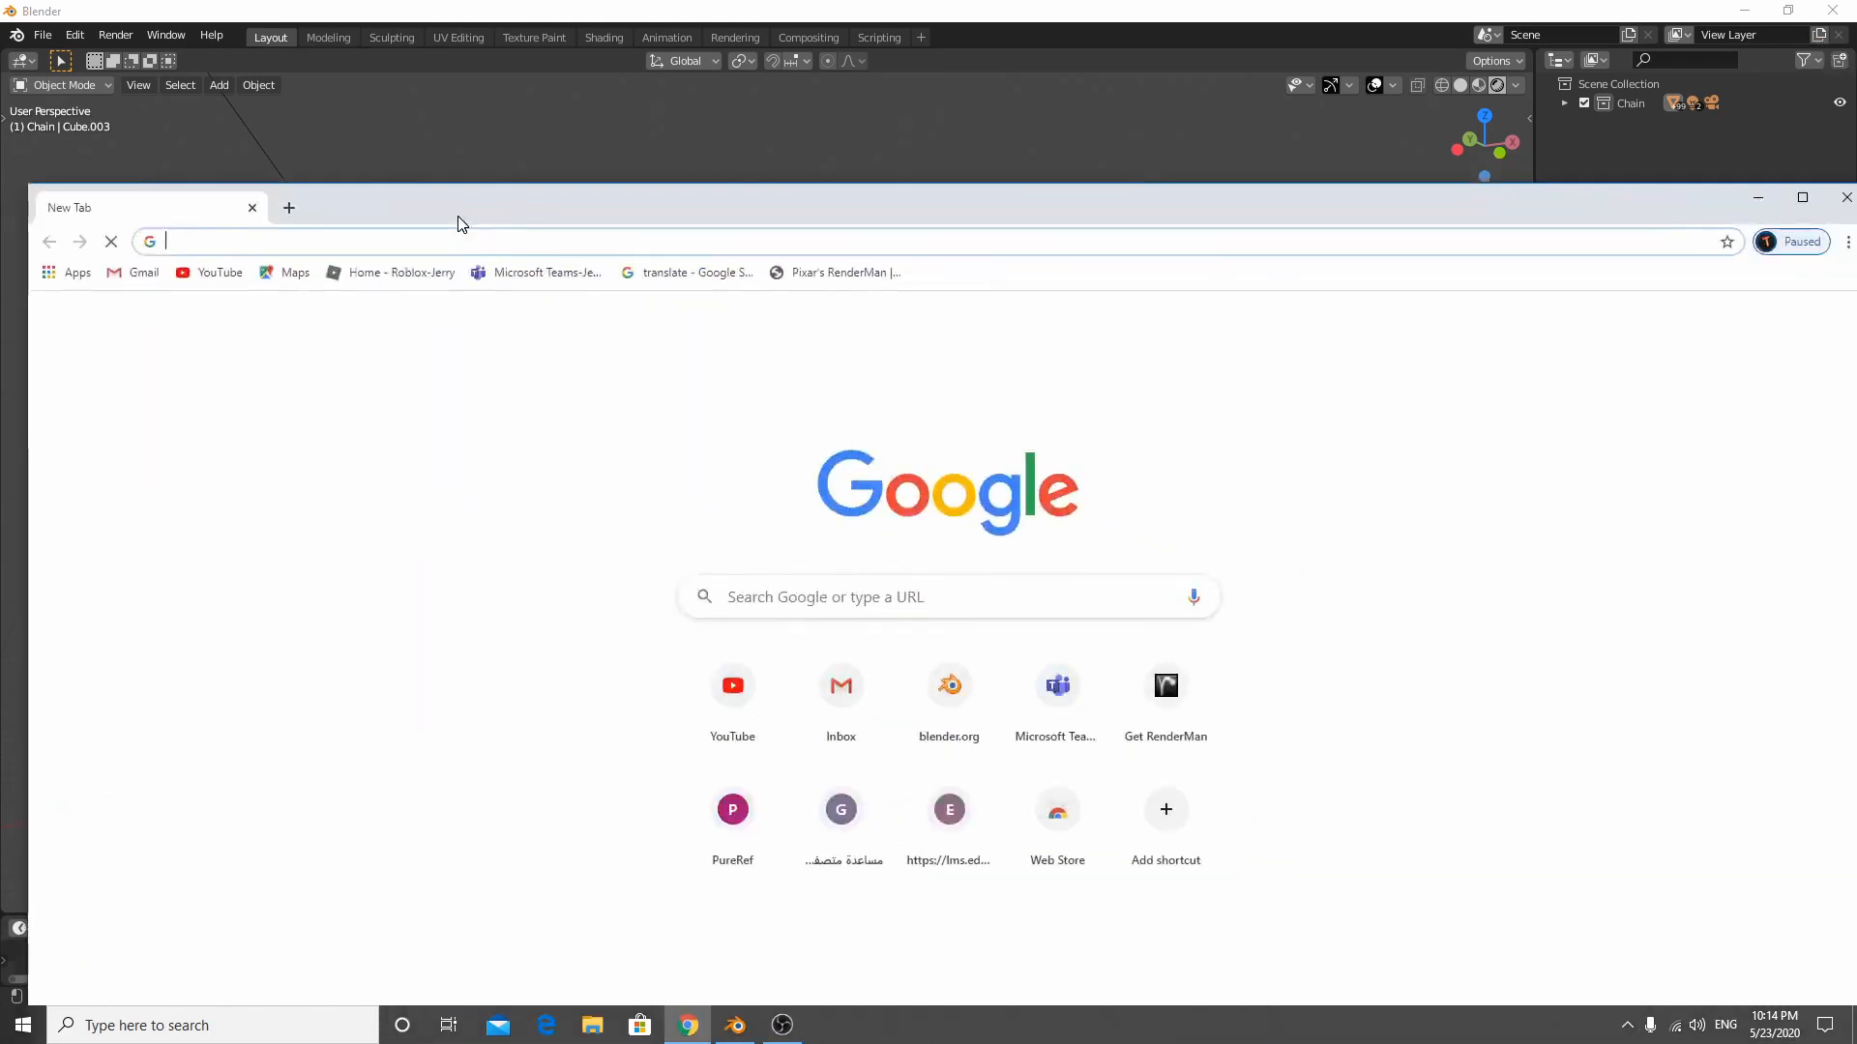
double_click(462, 218)
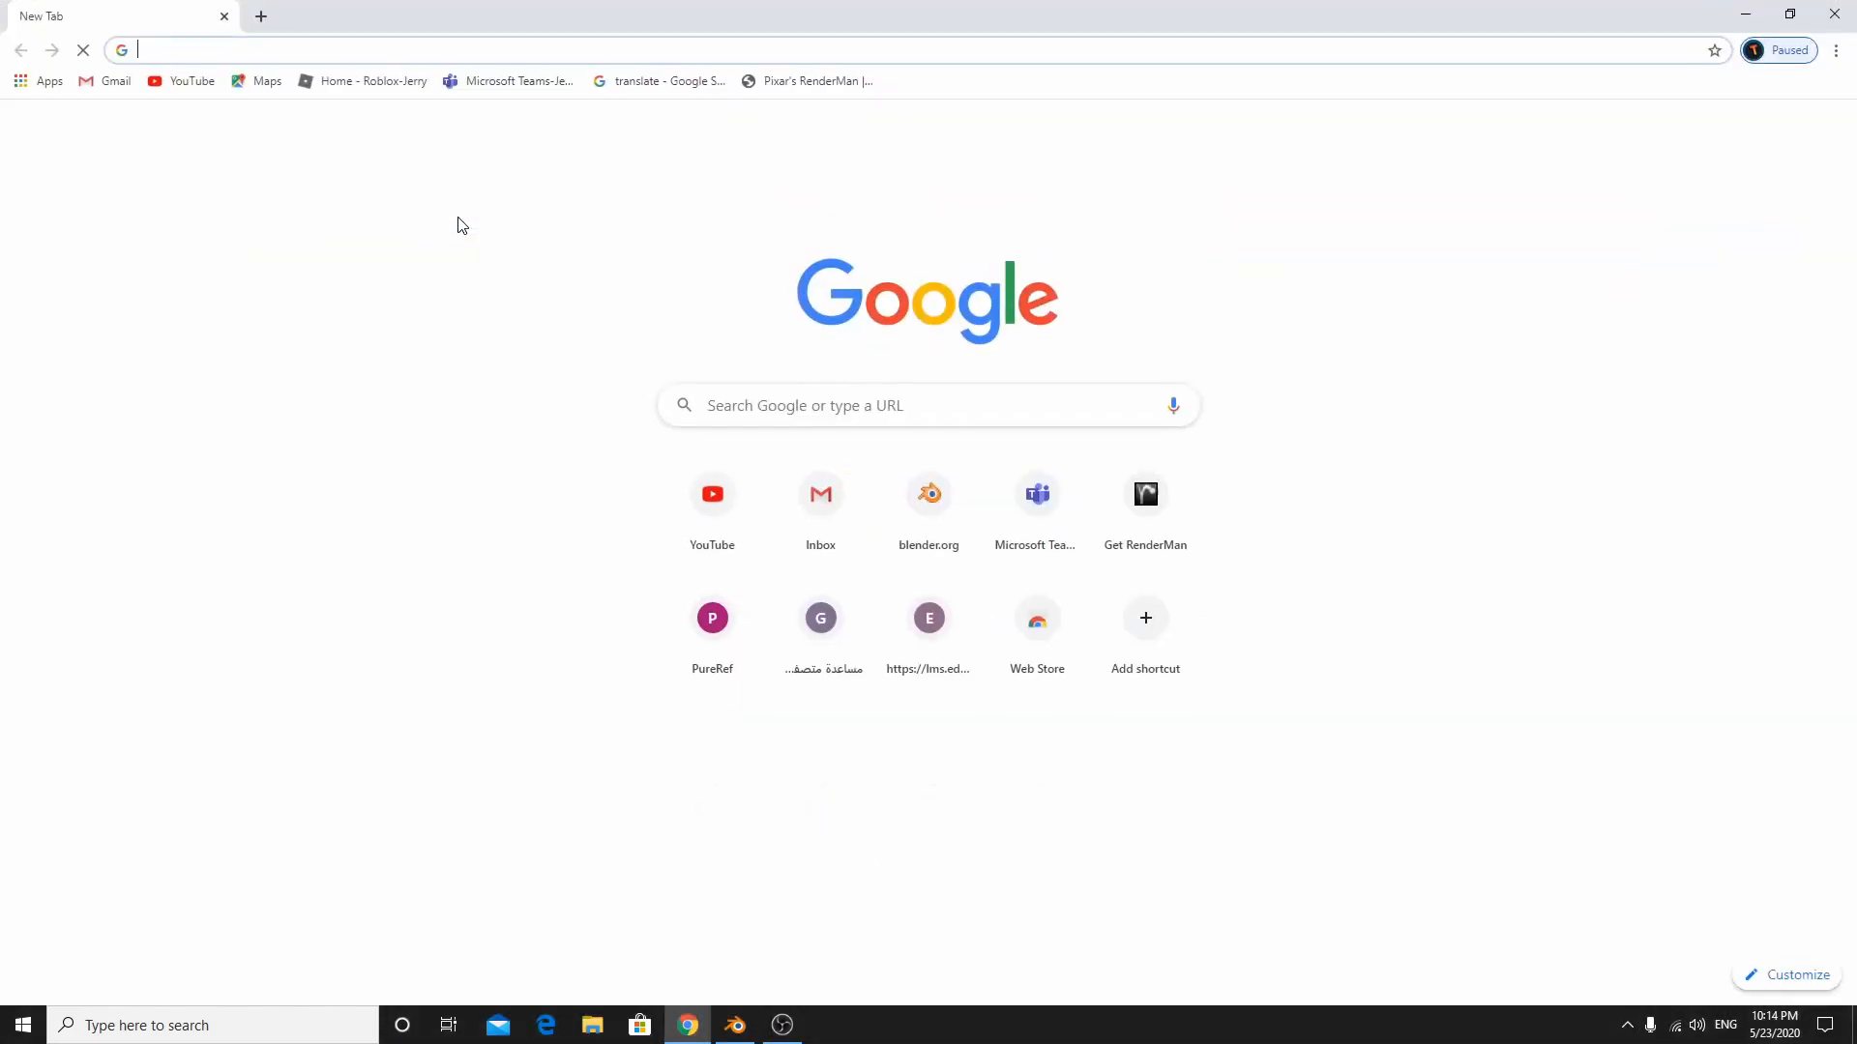
click(373, 53)
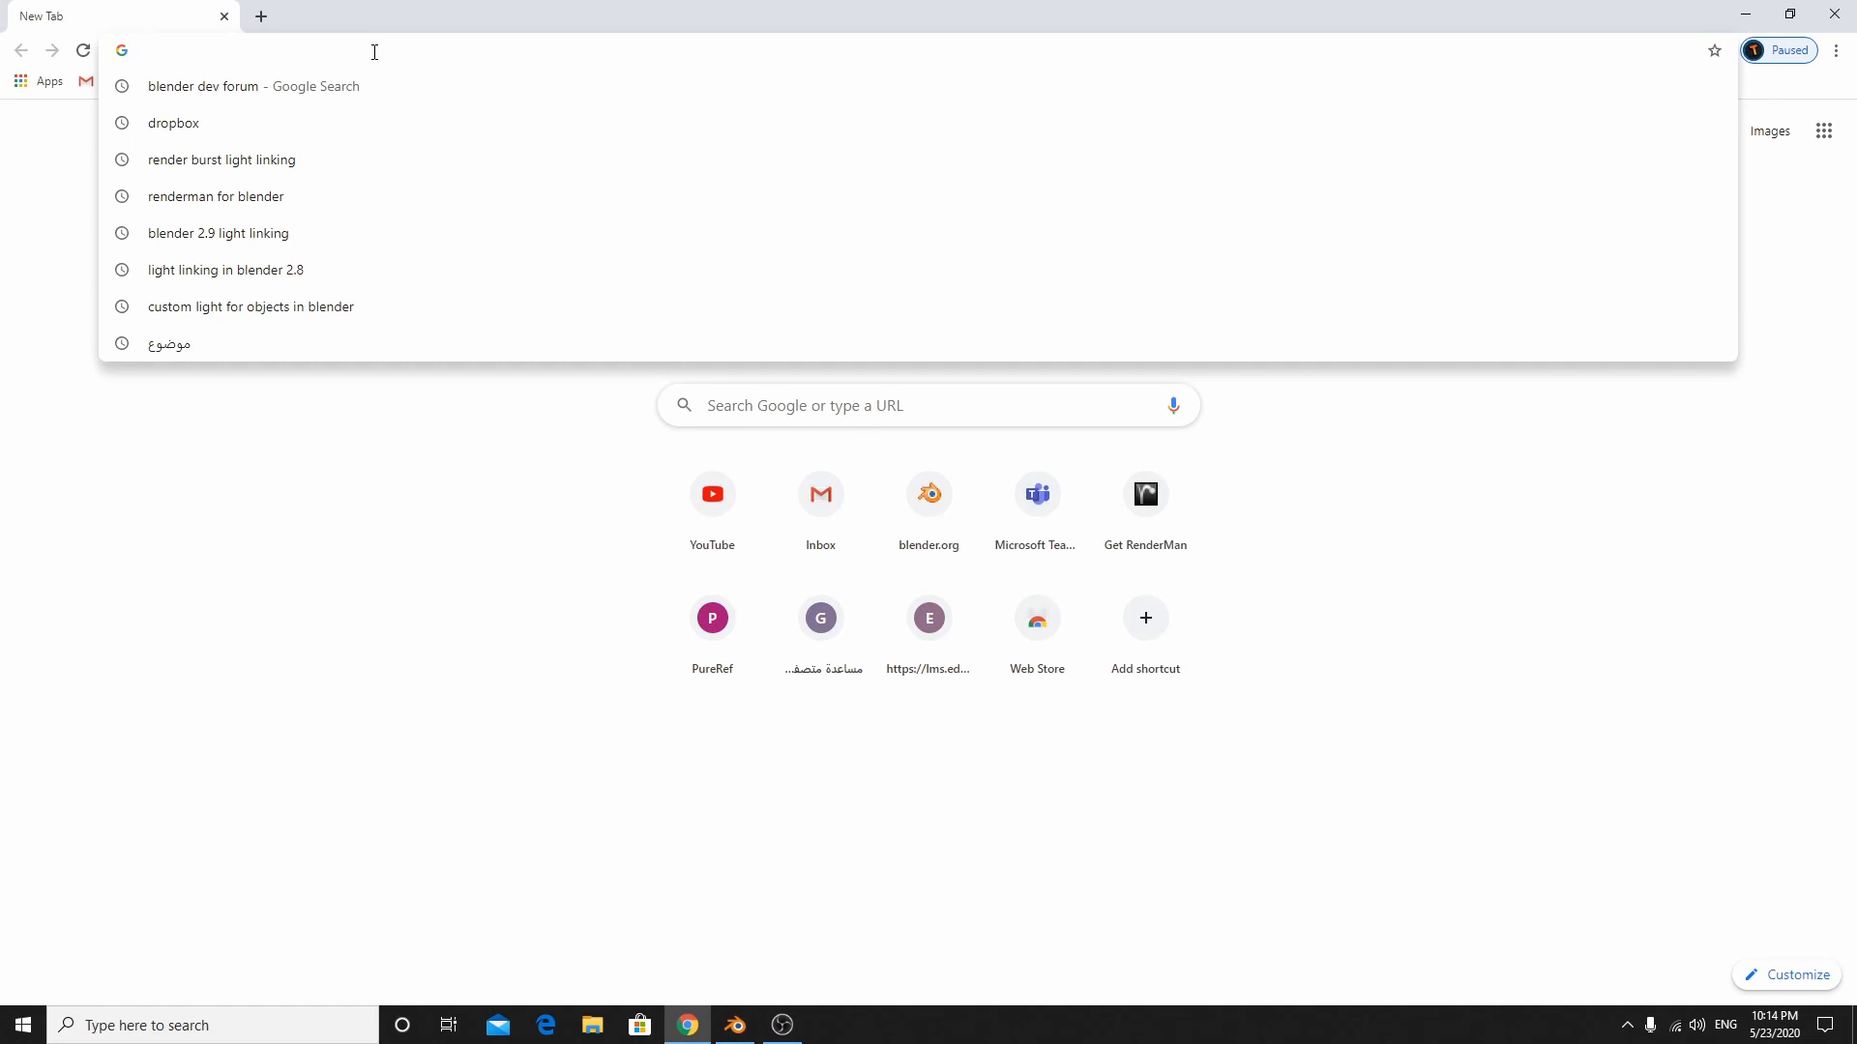
text(Wood tex)
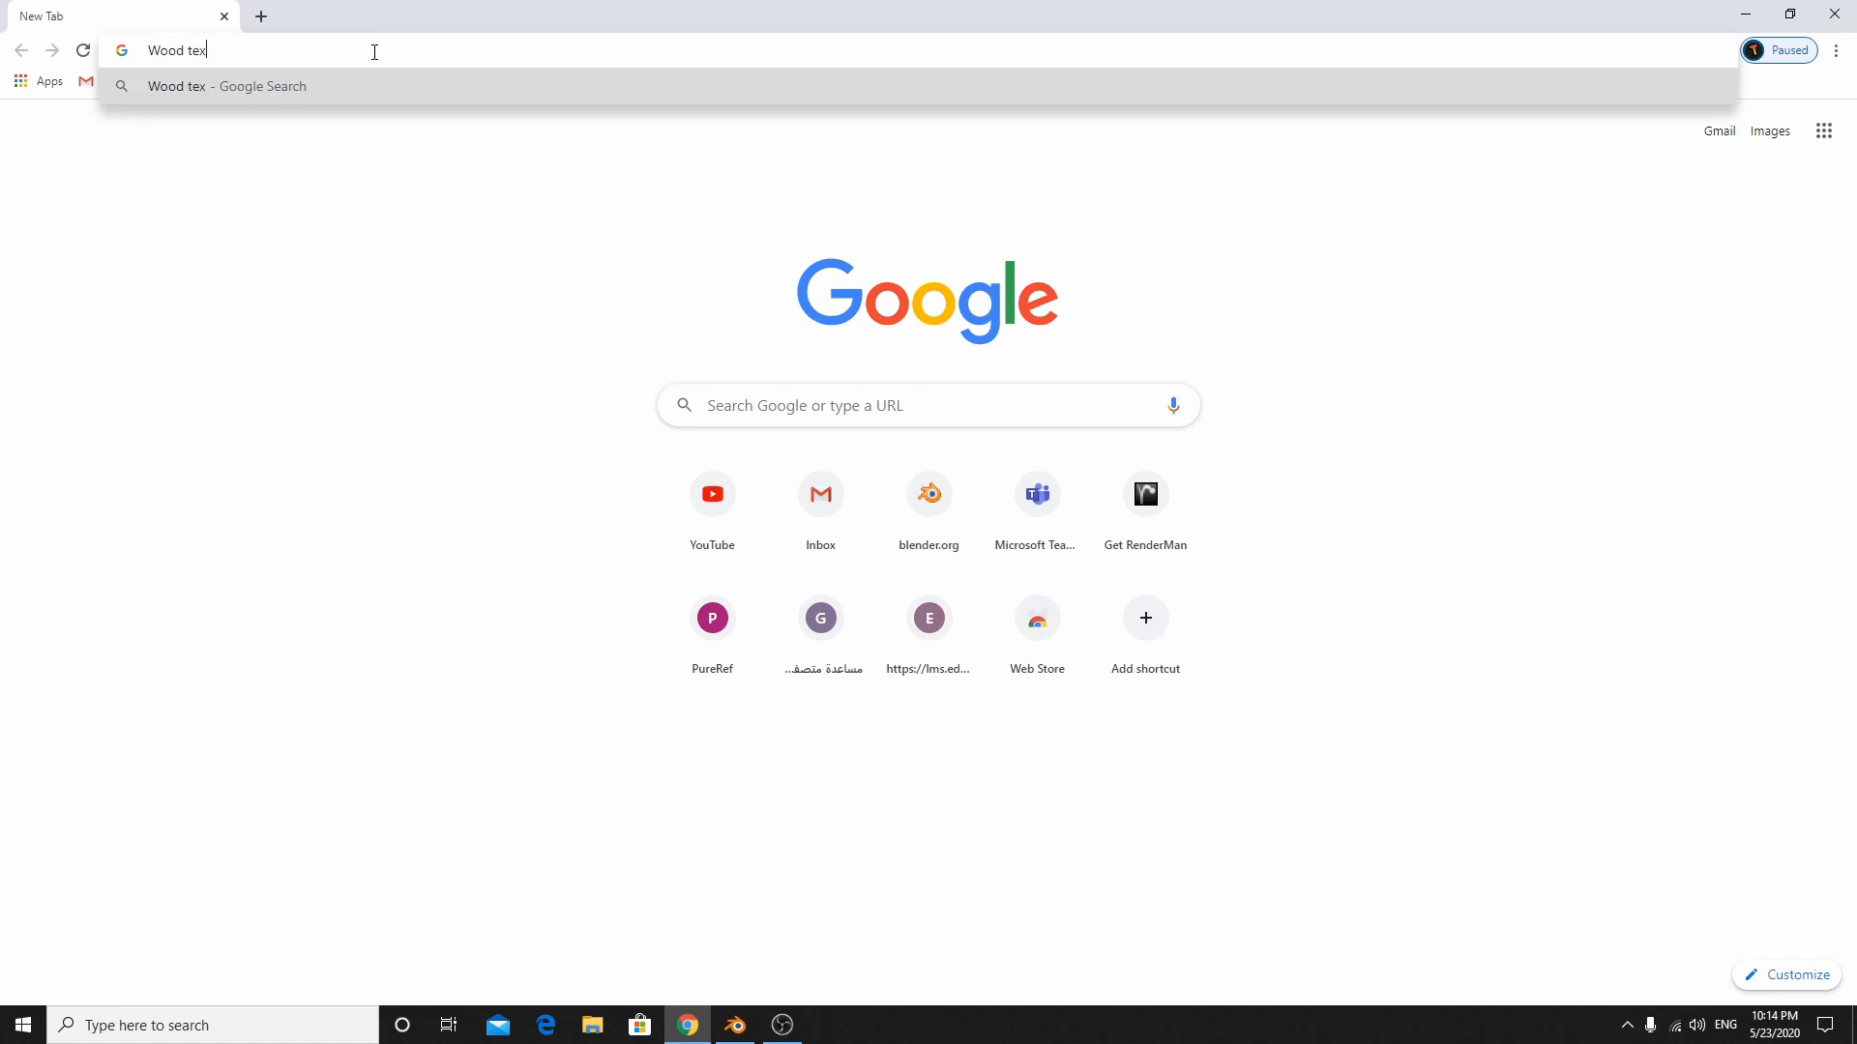
text(ture)
key(Return)
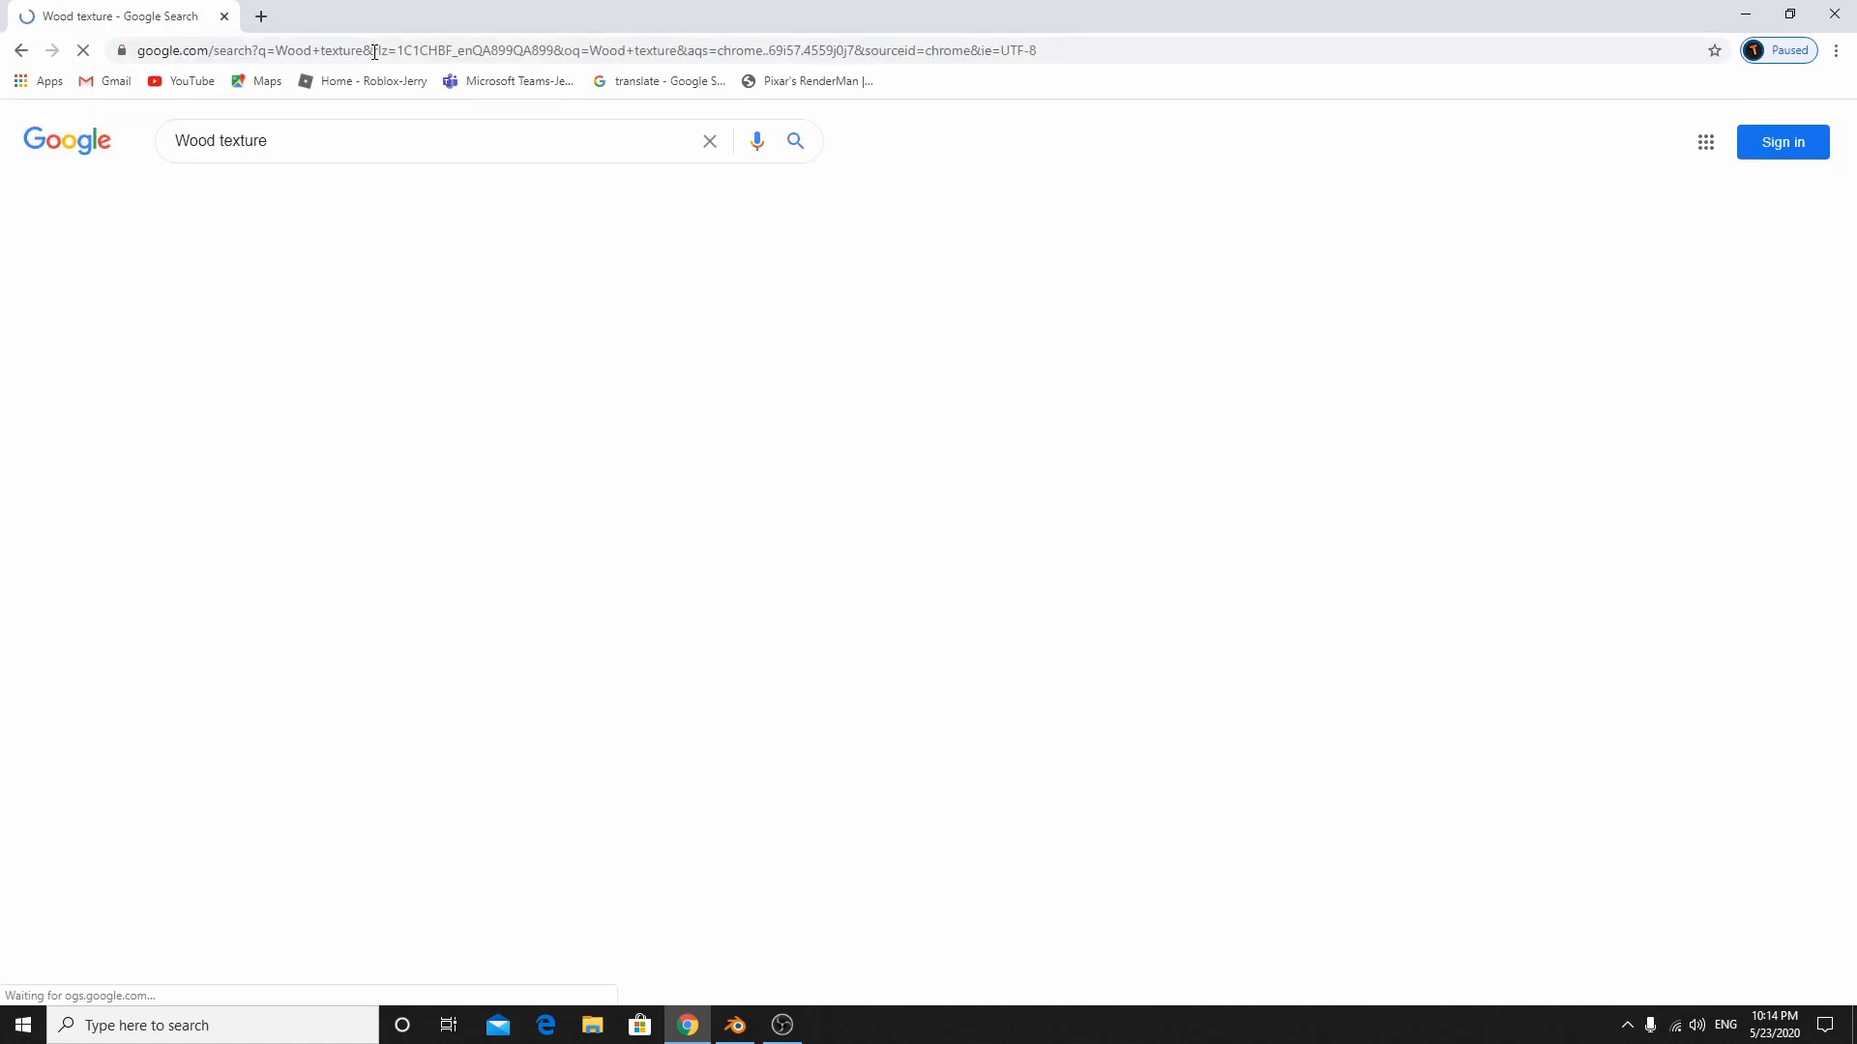
- Show the image results filtered to light wood and open the Freepik Wood Grain picture
click(258, 211)
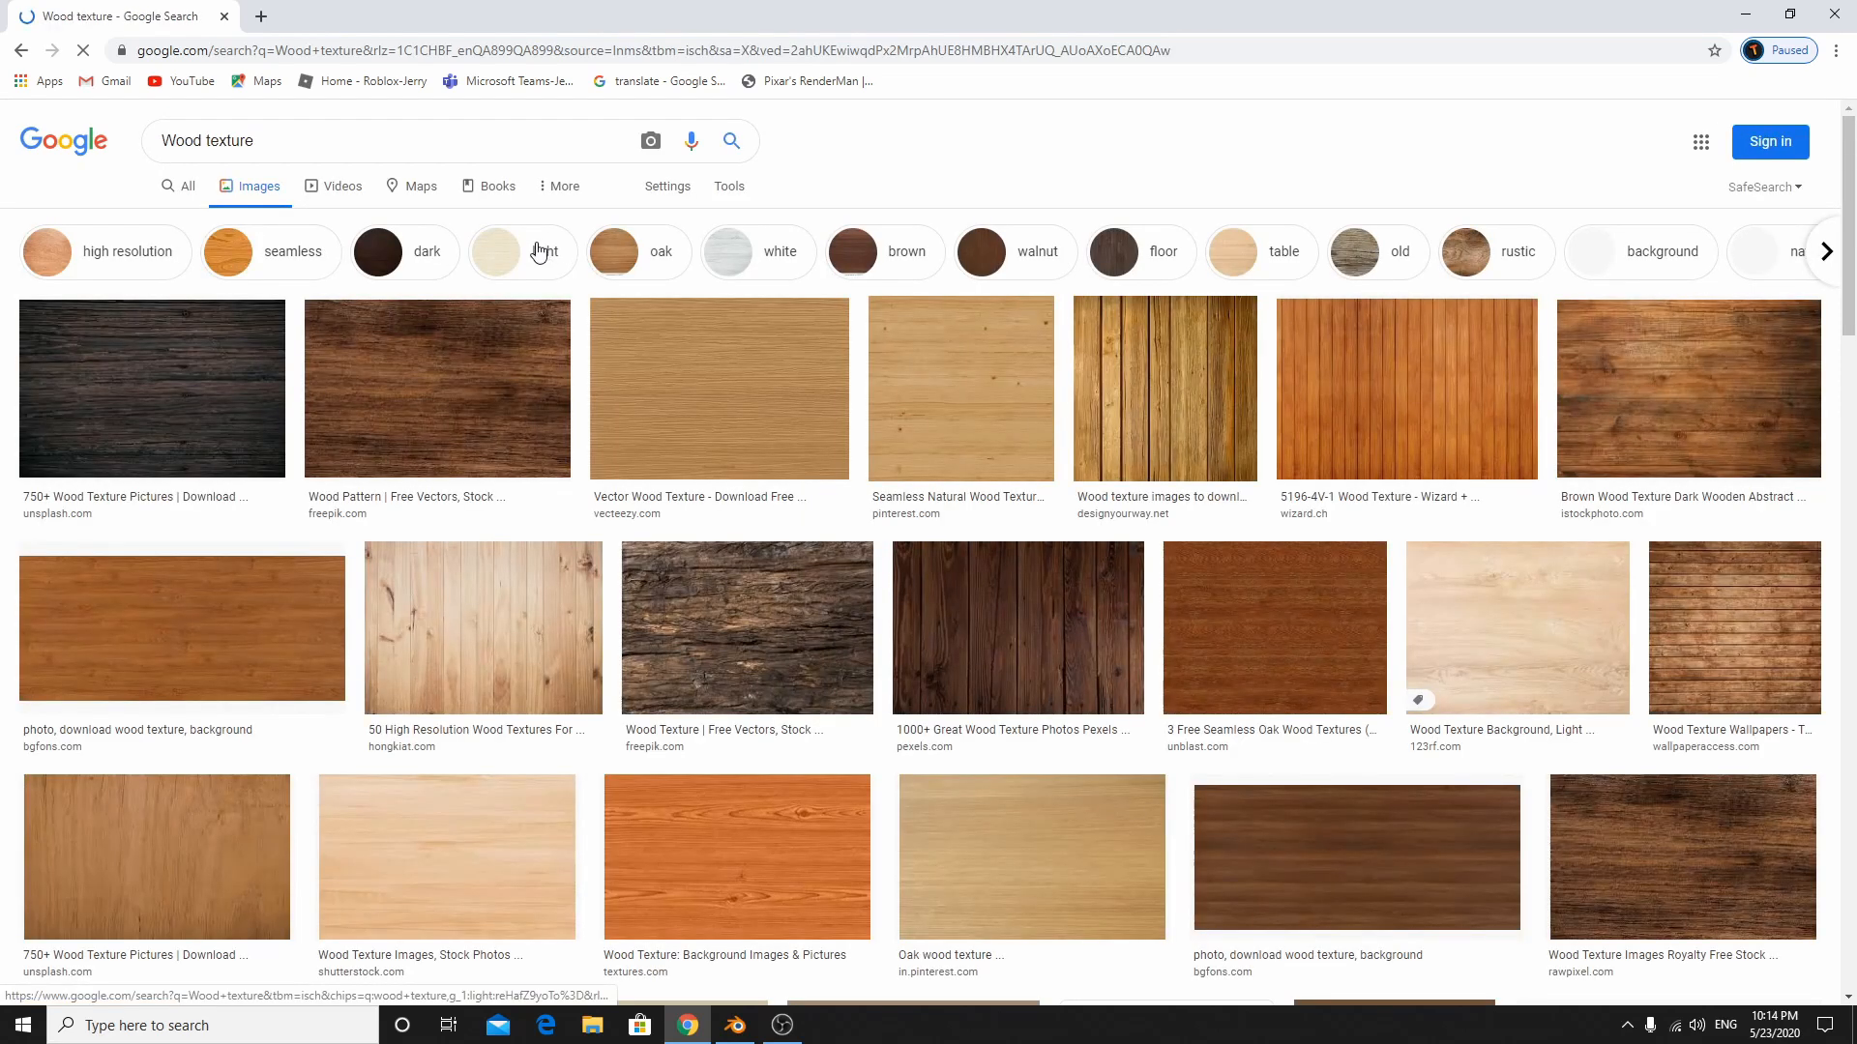
click(539, 253)
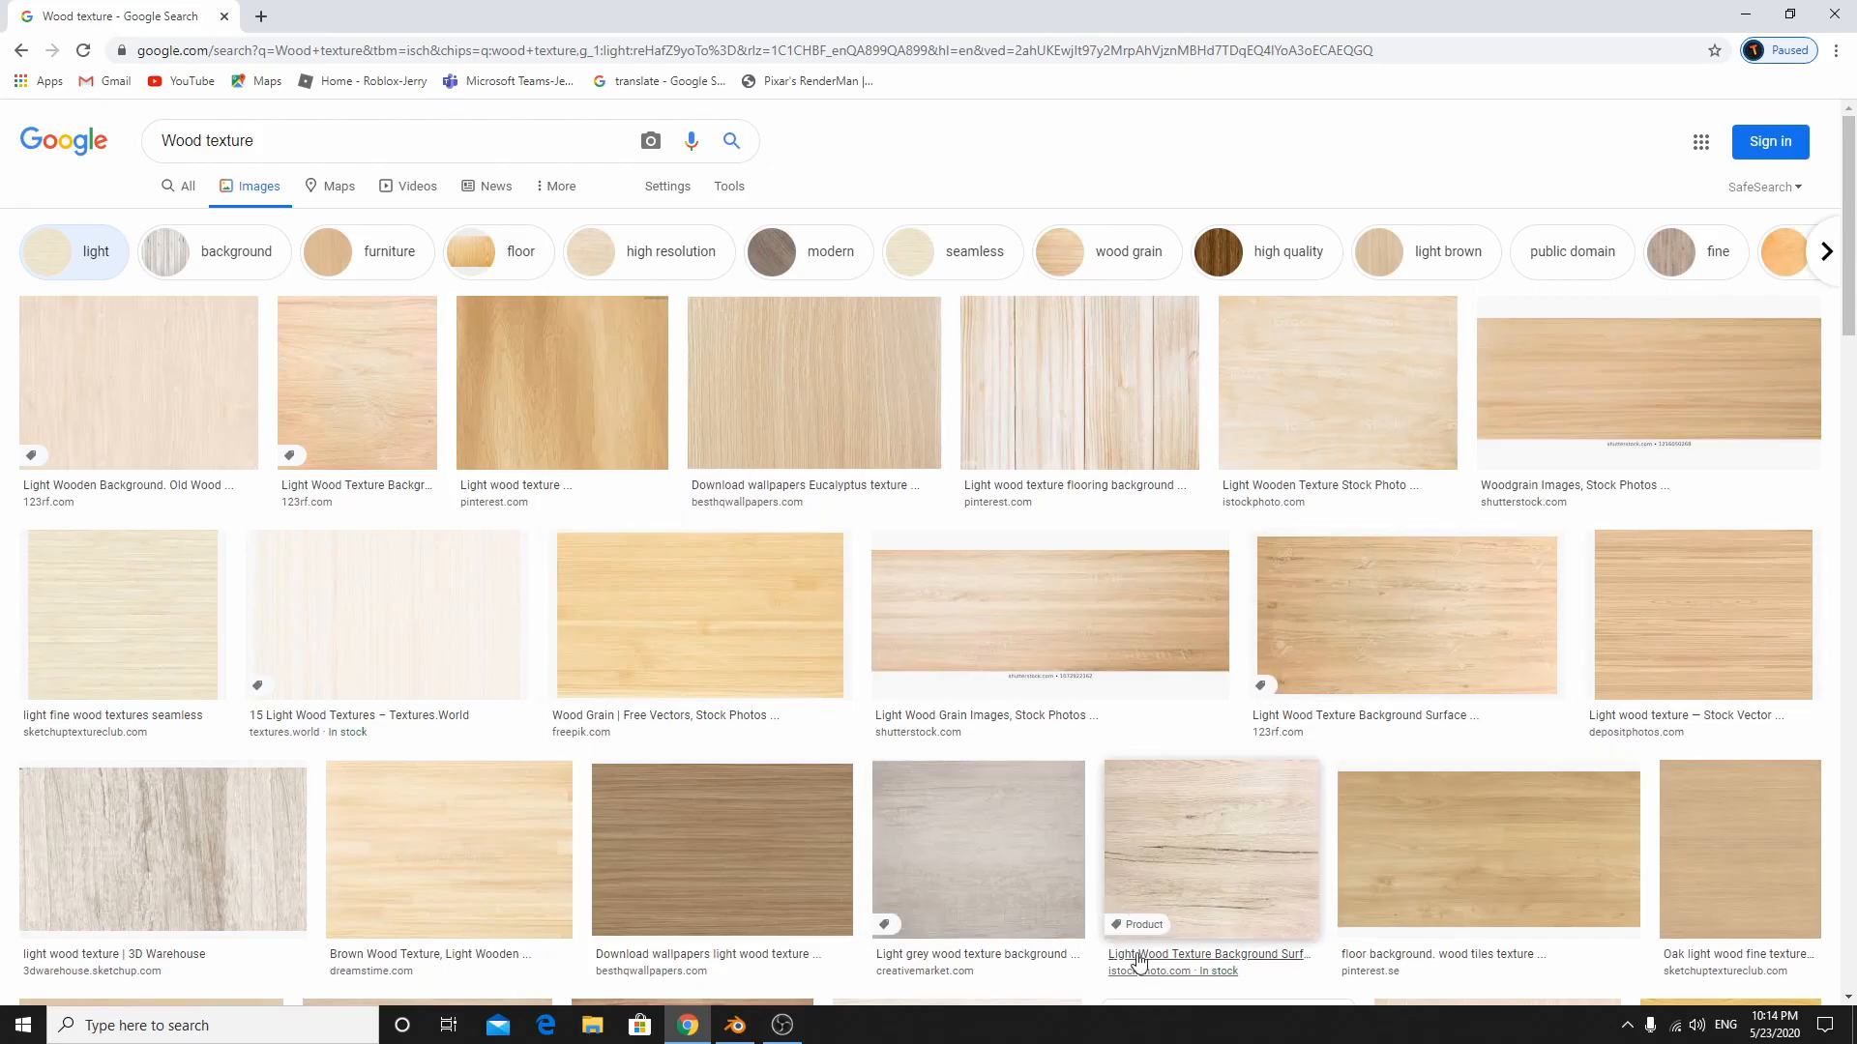
scroll(1088, 856, down, 1)
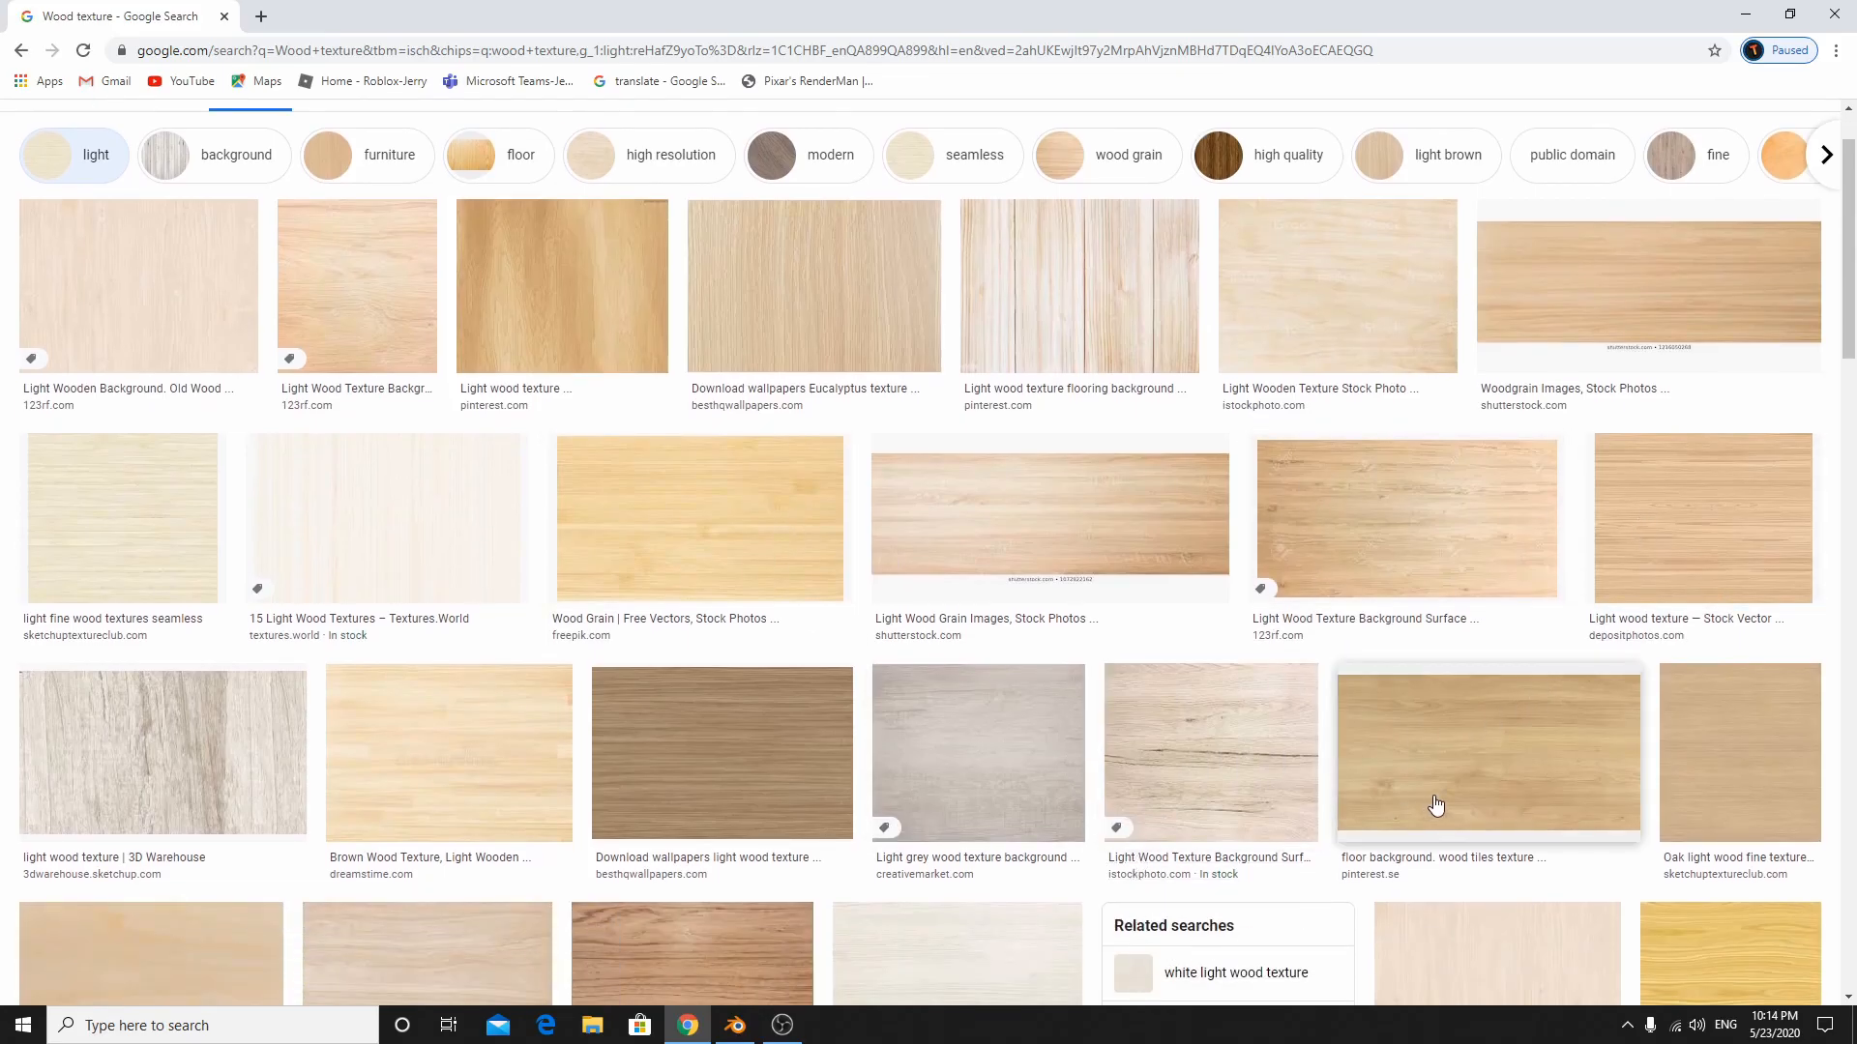
click(755, 540)
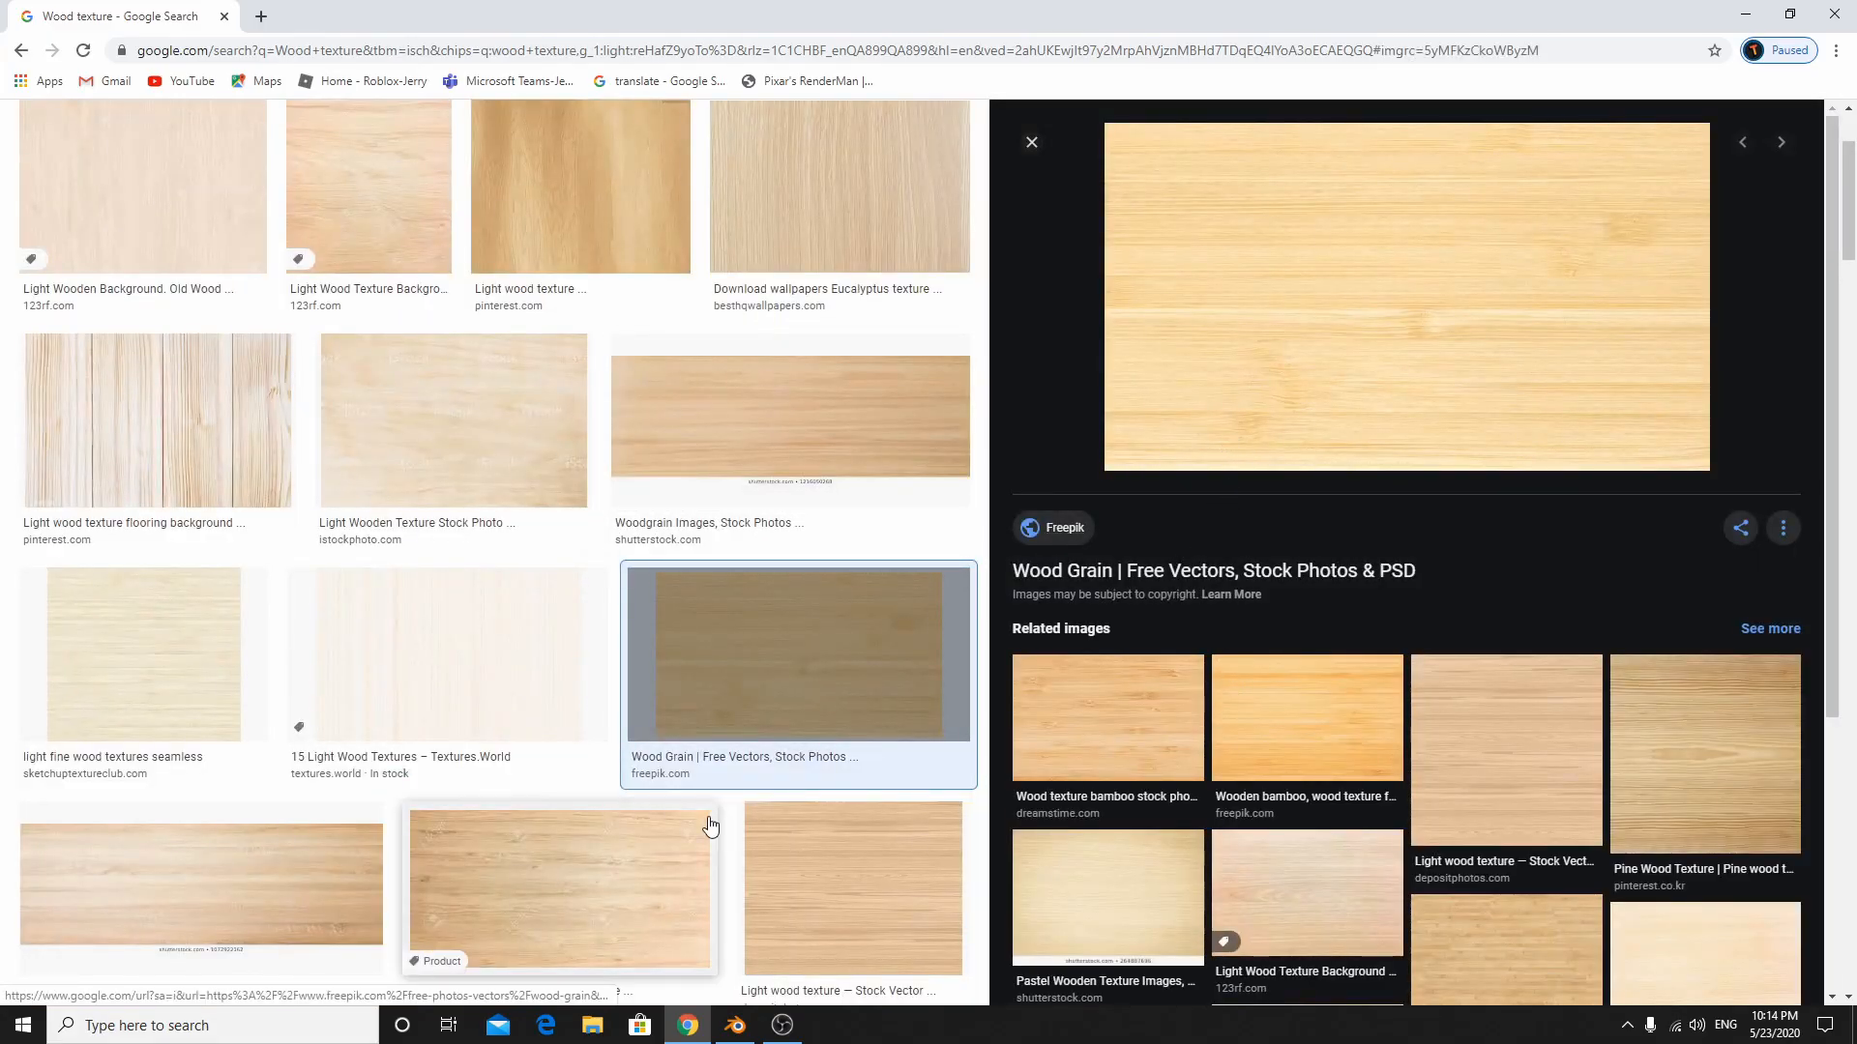
scroll(716, 825, up, 3)
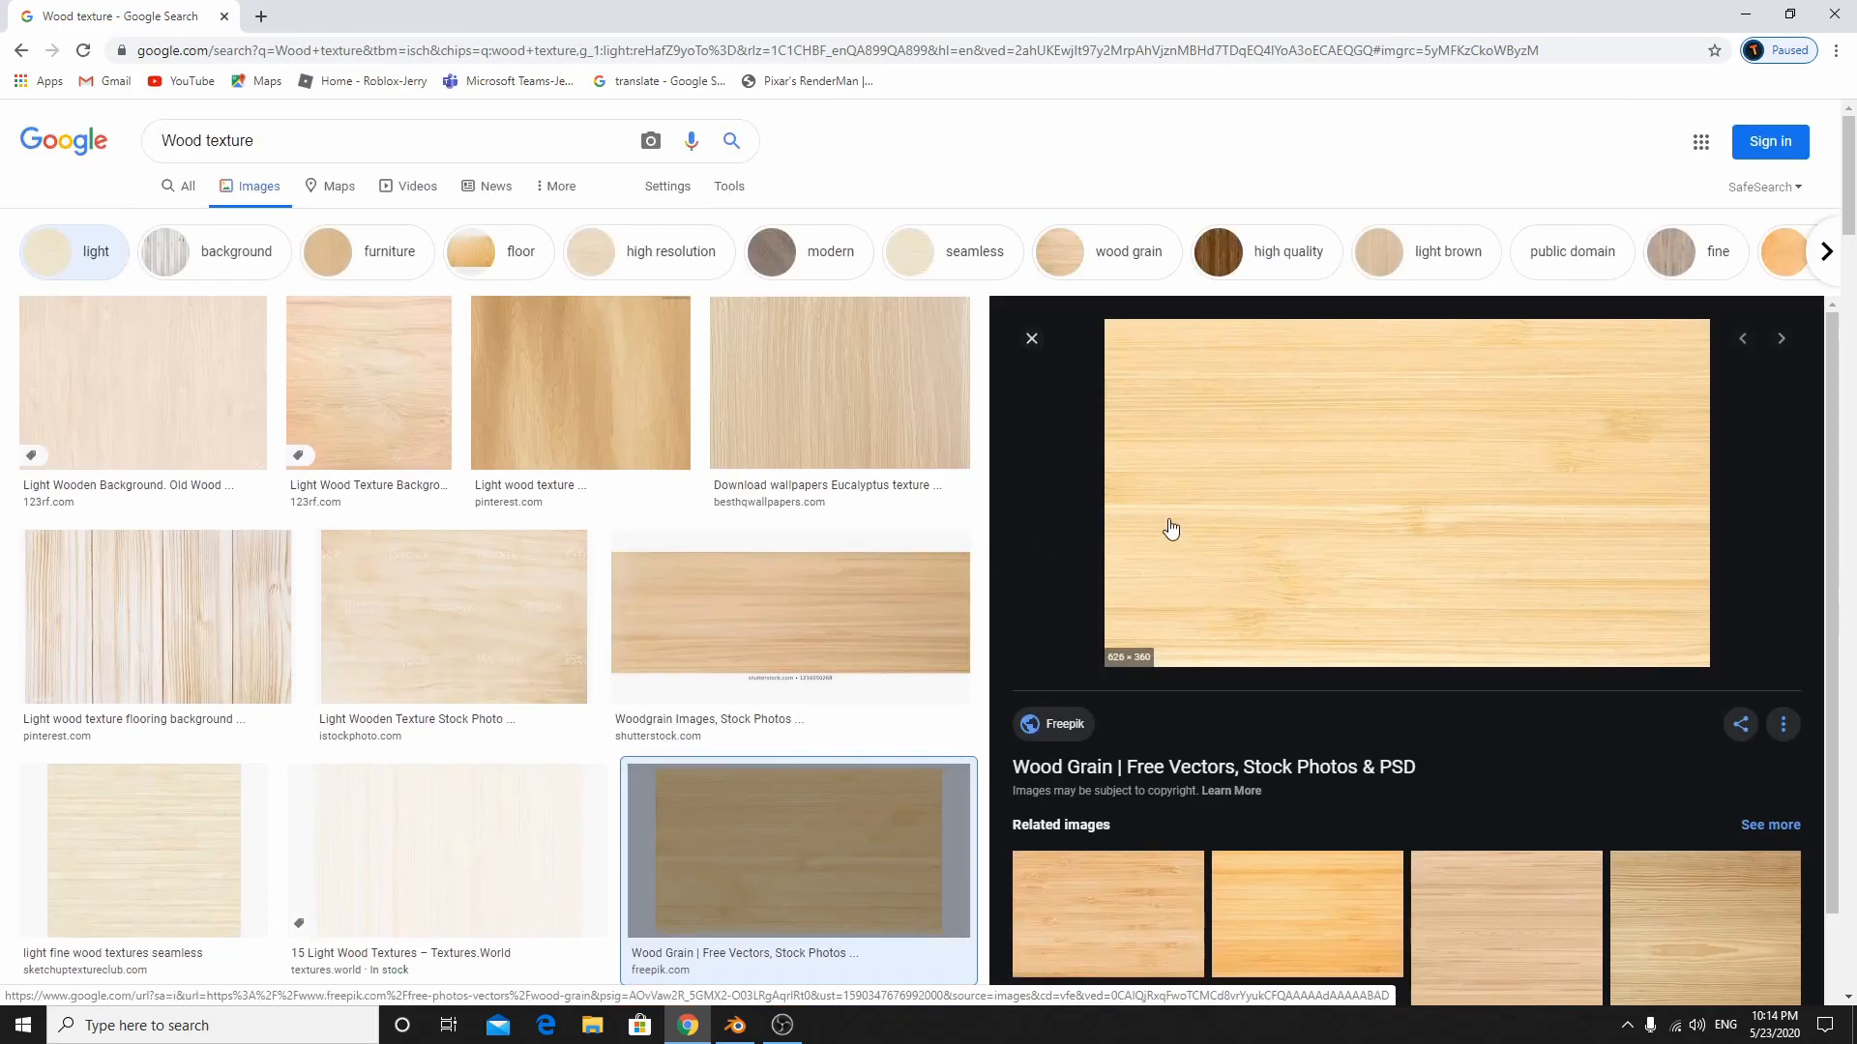
- Save the wood grain picture in the Pictures folder under the name Wood
right_click(1158, 419)
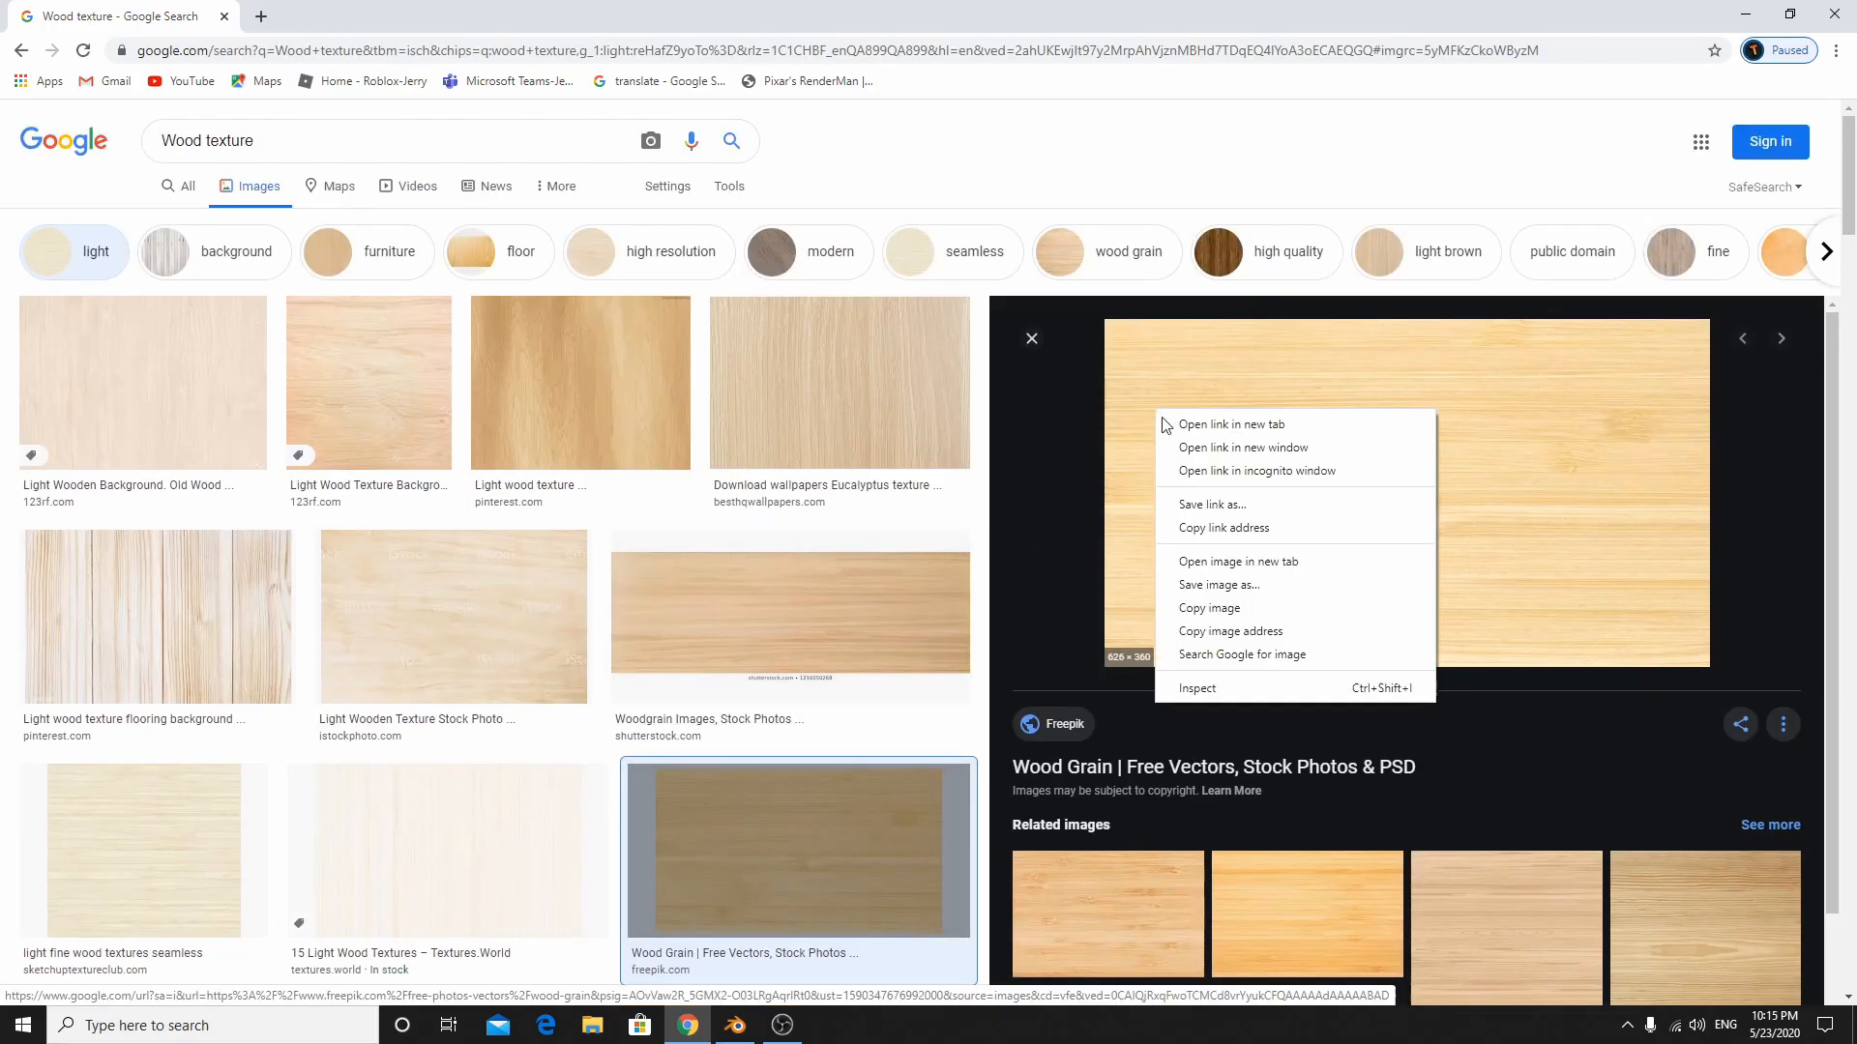
click(1243, 602)
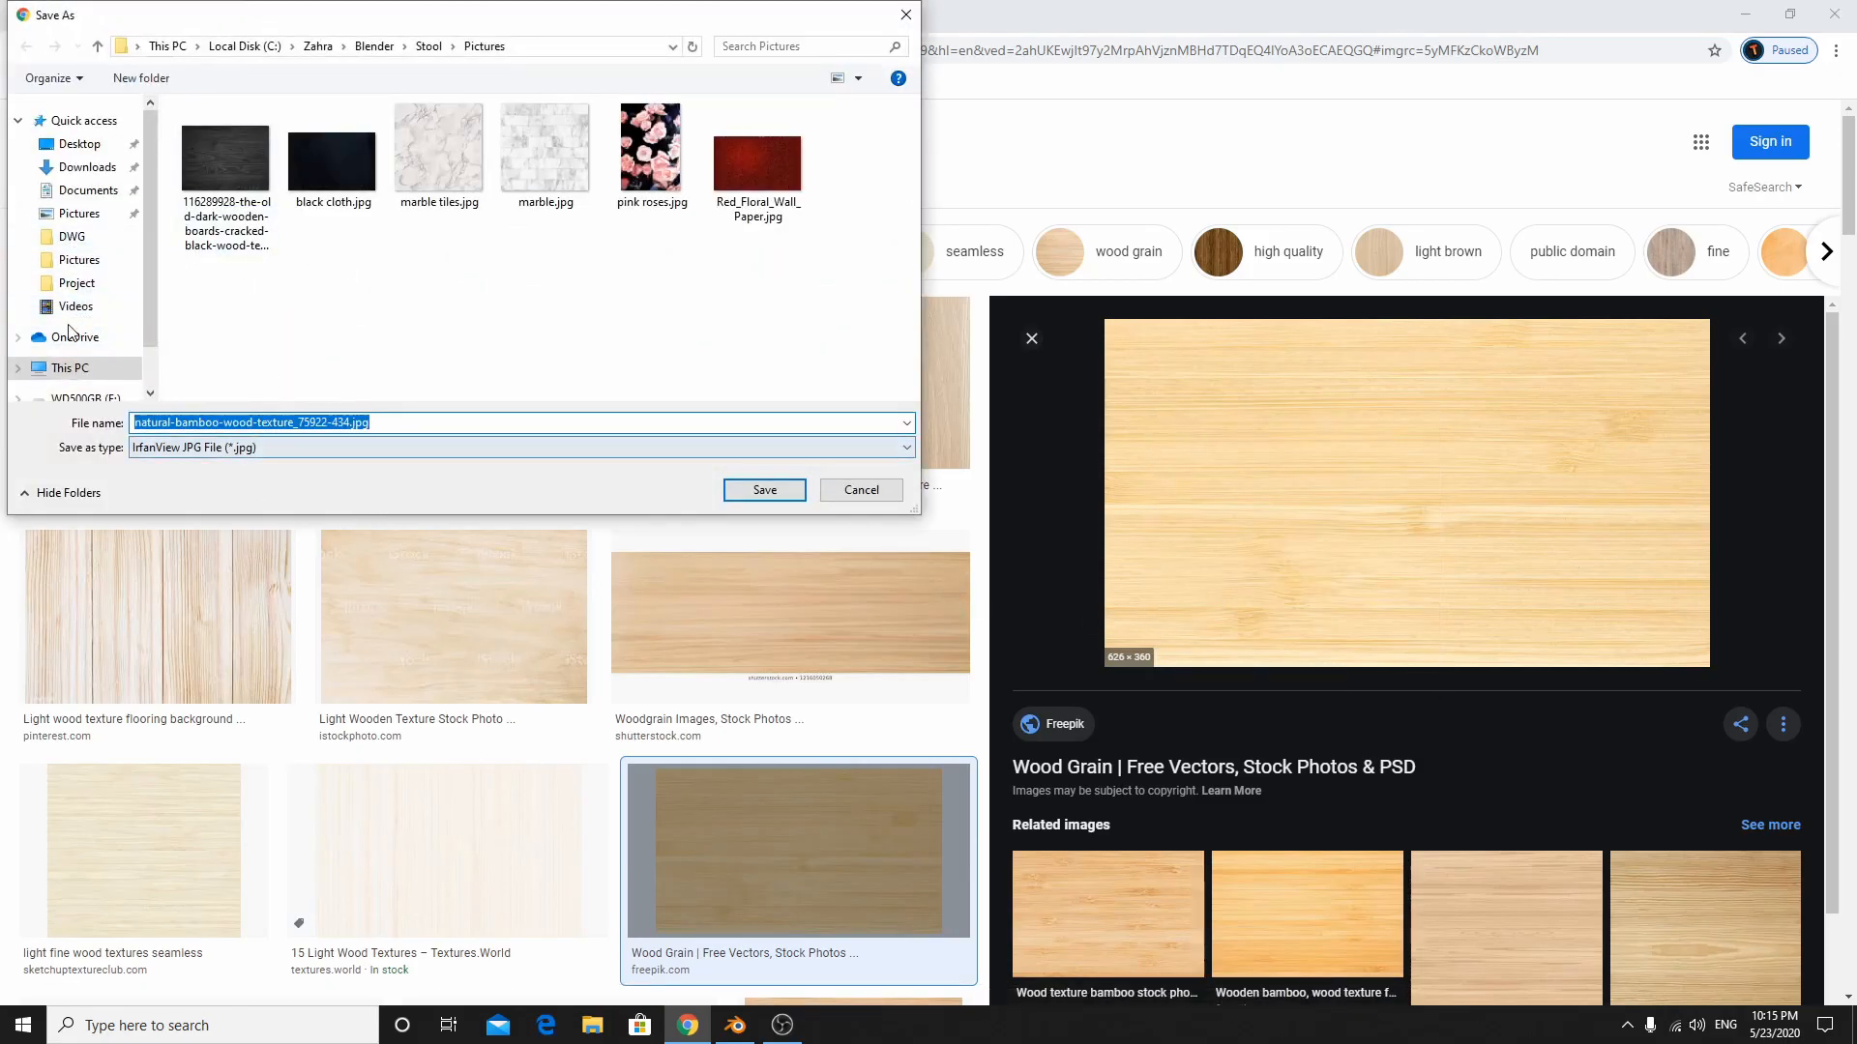
click(77, 212)
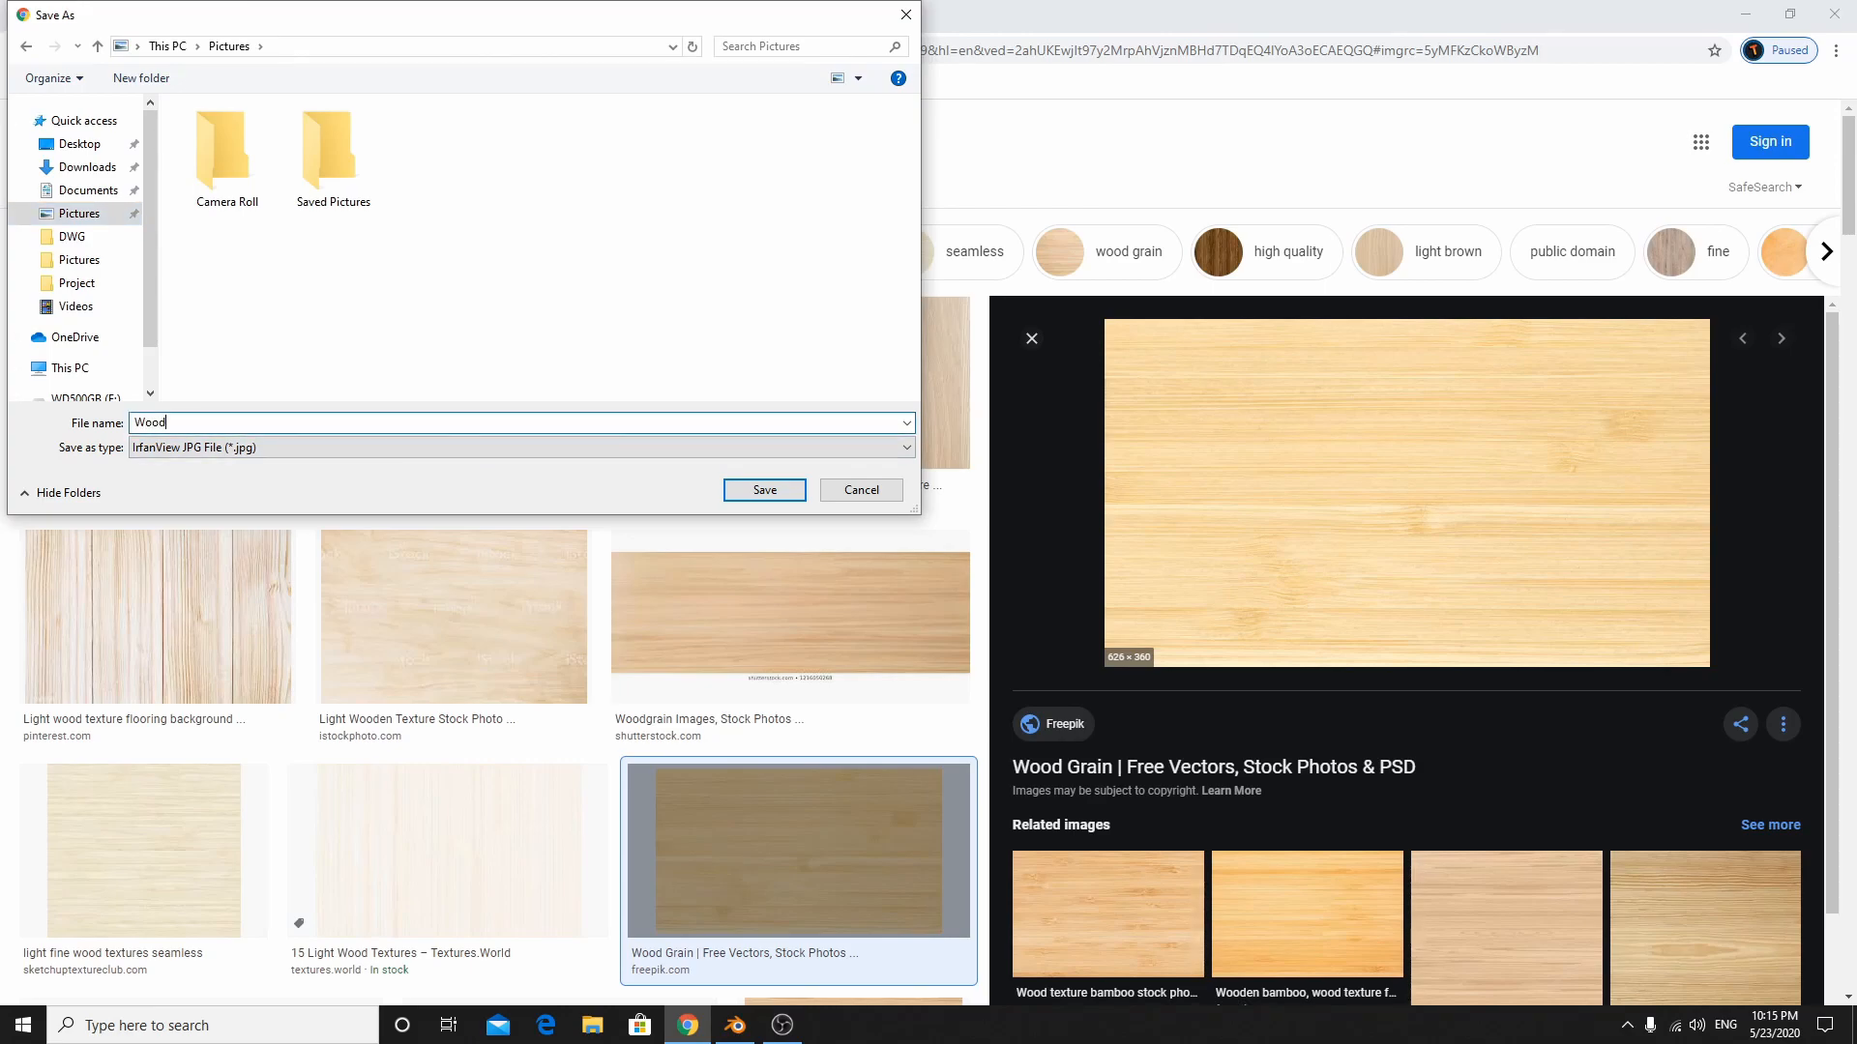
key(Return)
- Return to Blender and load Wood.jpg from the Pictures folder as the corner cube's base color image
click(1763, 10)
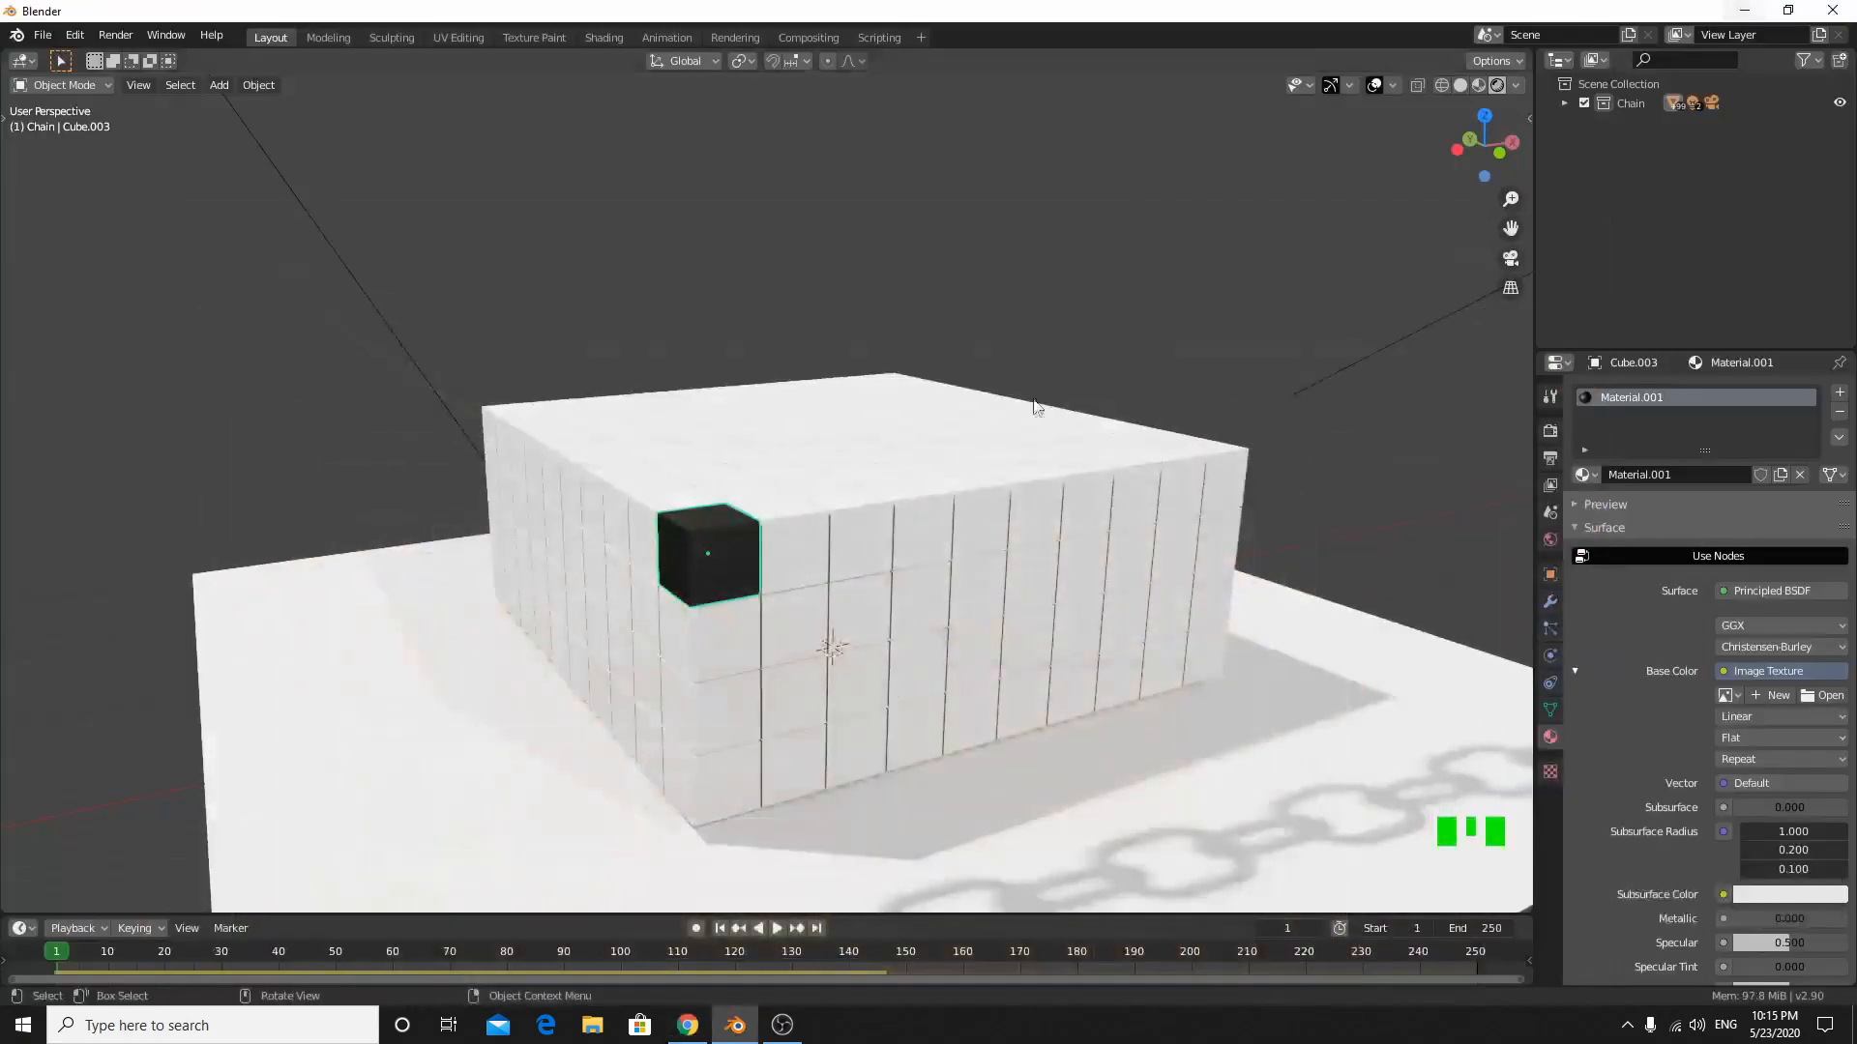
scroll(699, 611, down, 3)
click(1823, 696)
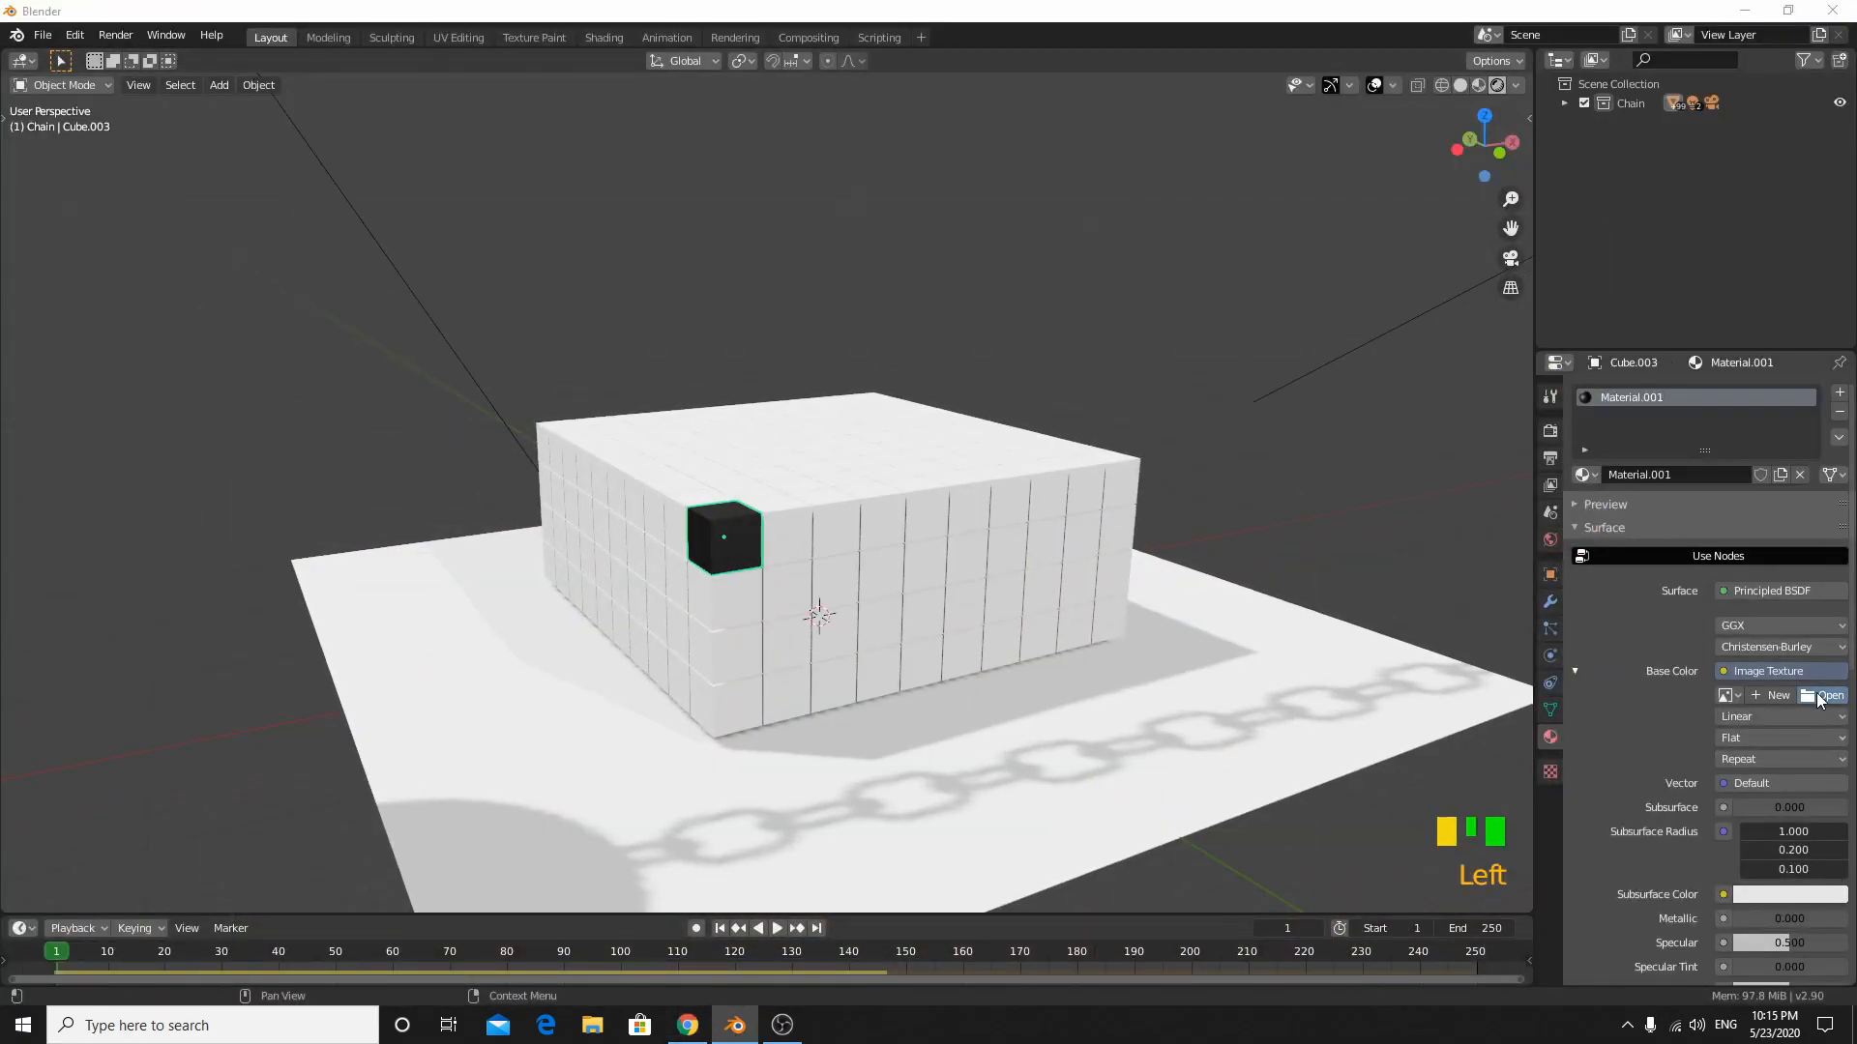
click(500, 485)
double_click(717, 357)
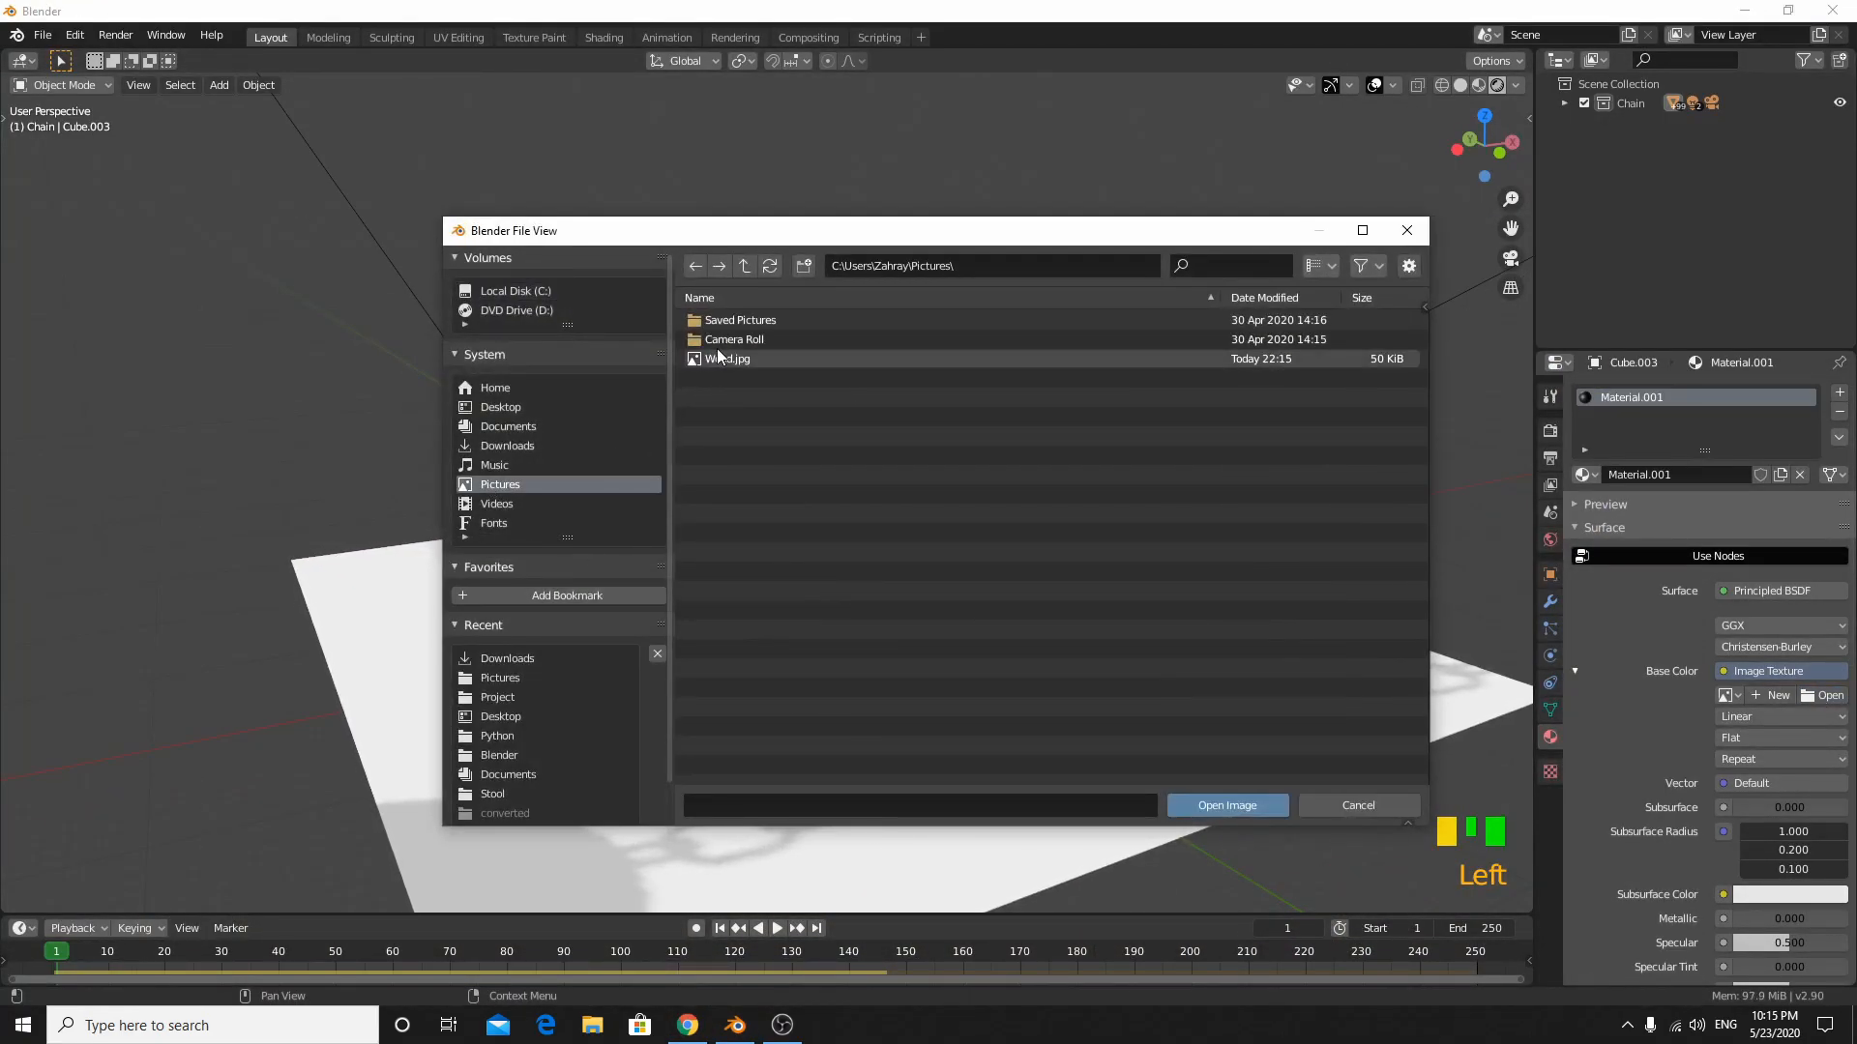
- Box-select the cubes of the stack in the front view, keeping the wood-textured corner cube active
scroll(718, 632, up, 5)
mouse_move(733, 646)
middle_down()
mouse_move(783, 668)
mouse_move(726, 634)
mouse_move(744, 655)
middle_up()
key(KP_1)
key(b)
drag(554, 358, 646, 468)
drag(878, 538, 896, 531)
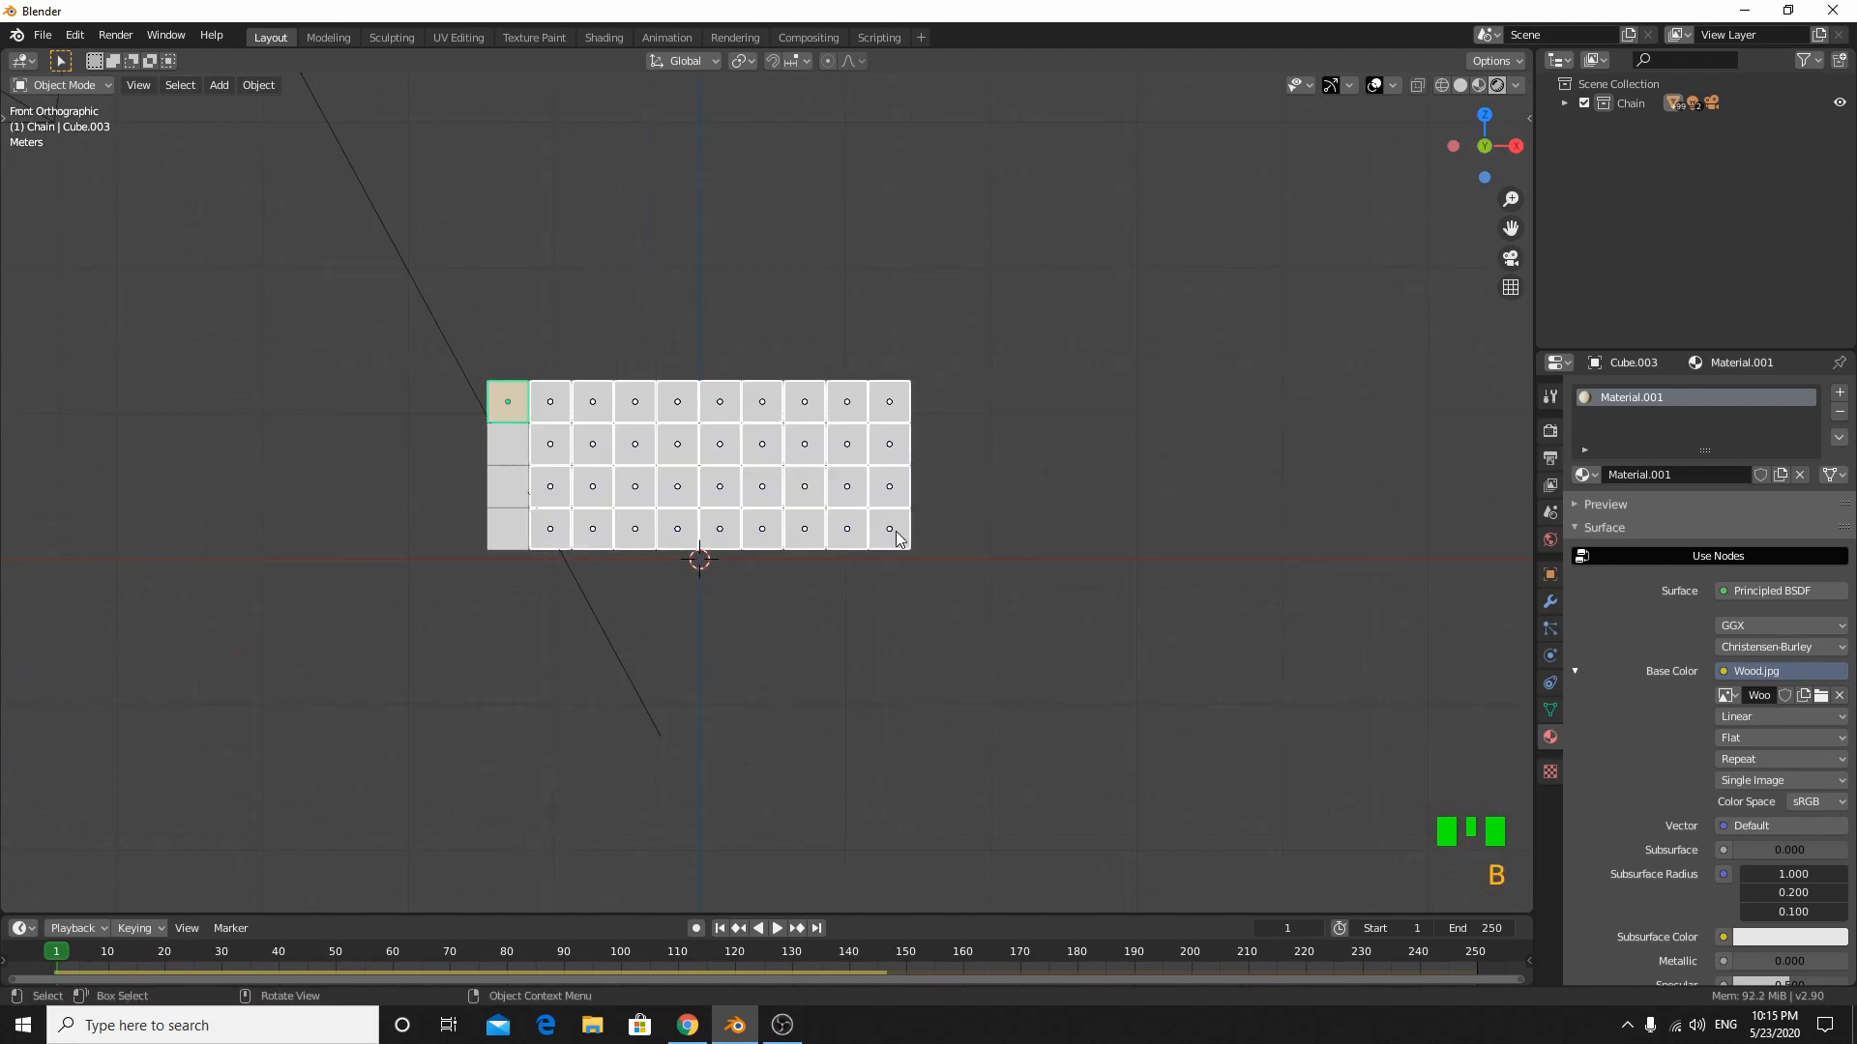
- Extend the box selection across the side of the stack and check the selected cubes with a cancelled move
middle_drag(602, 577, 764, 610)
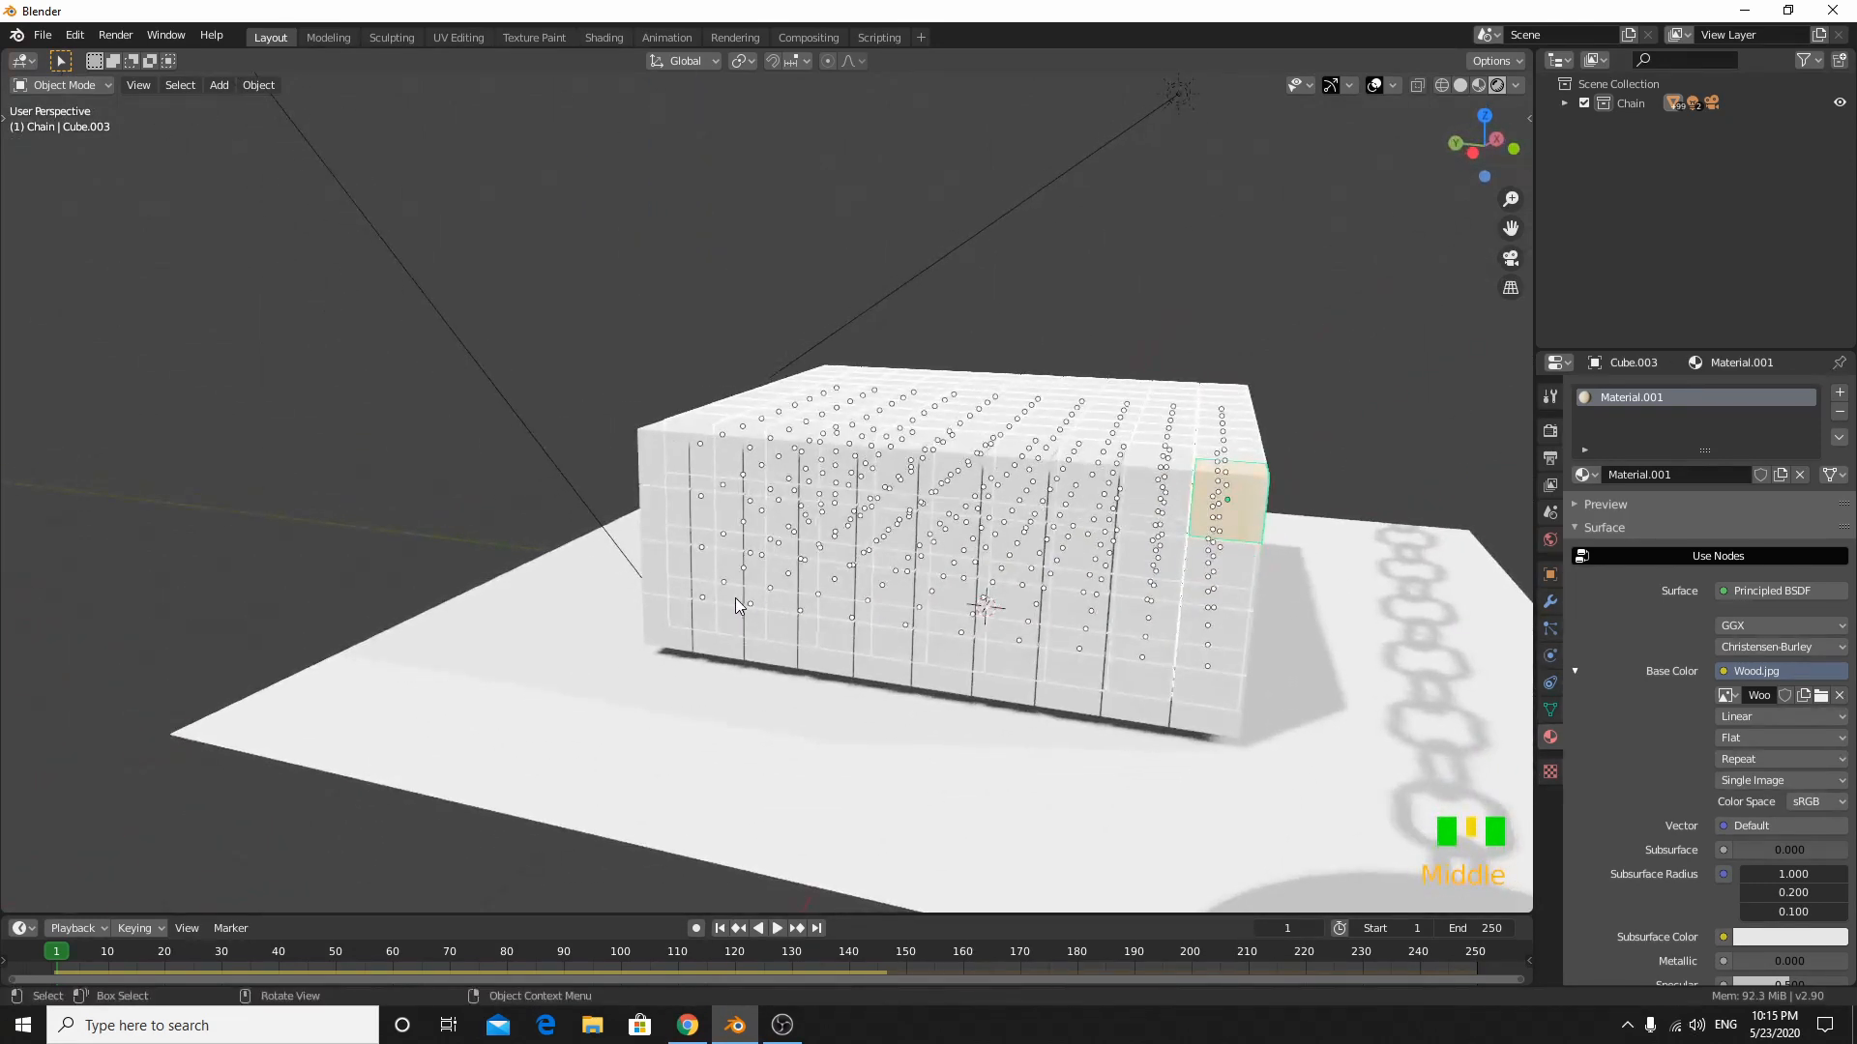
key(b)
drag(661, 448, 936, 577)
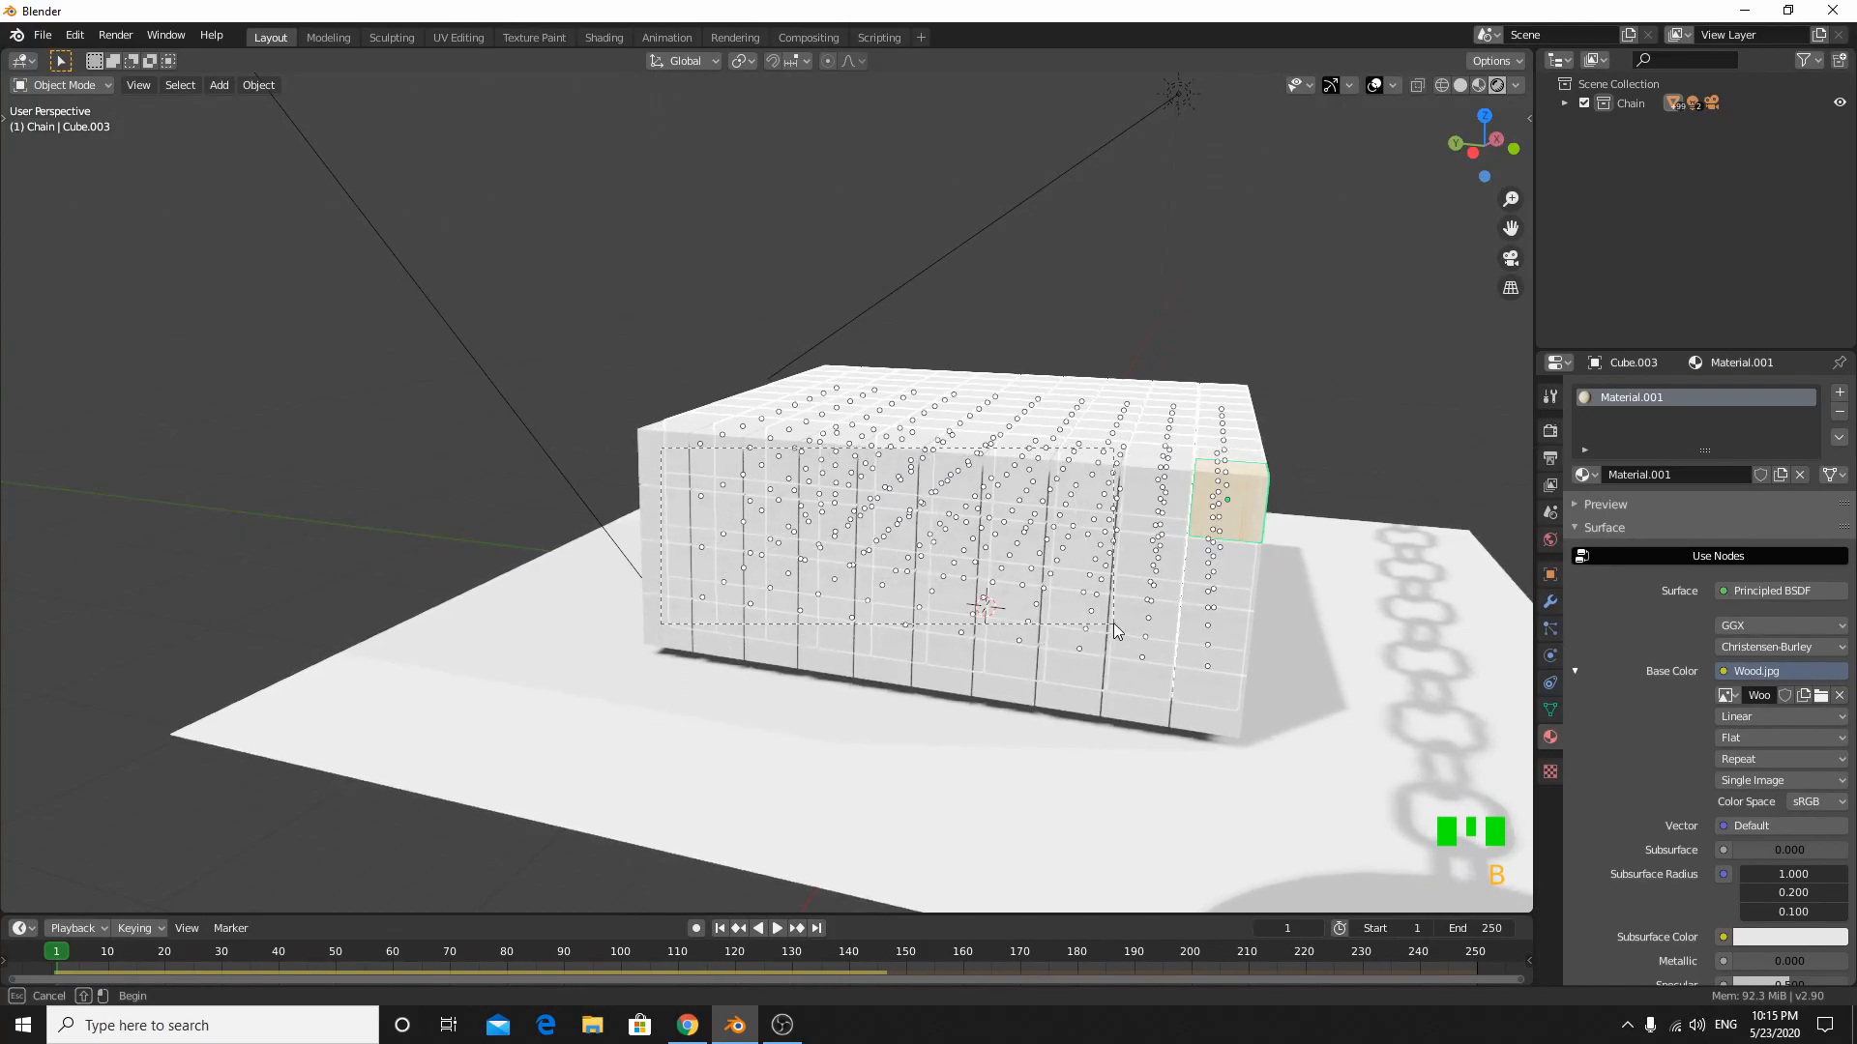
drag(1122, 634, 1122, 634)
key(g)
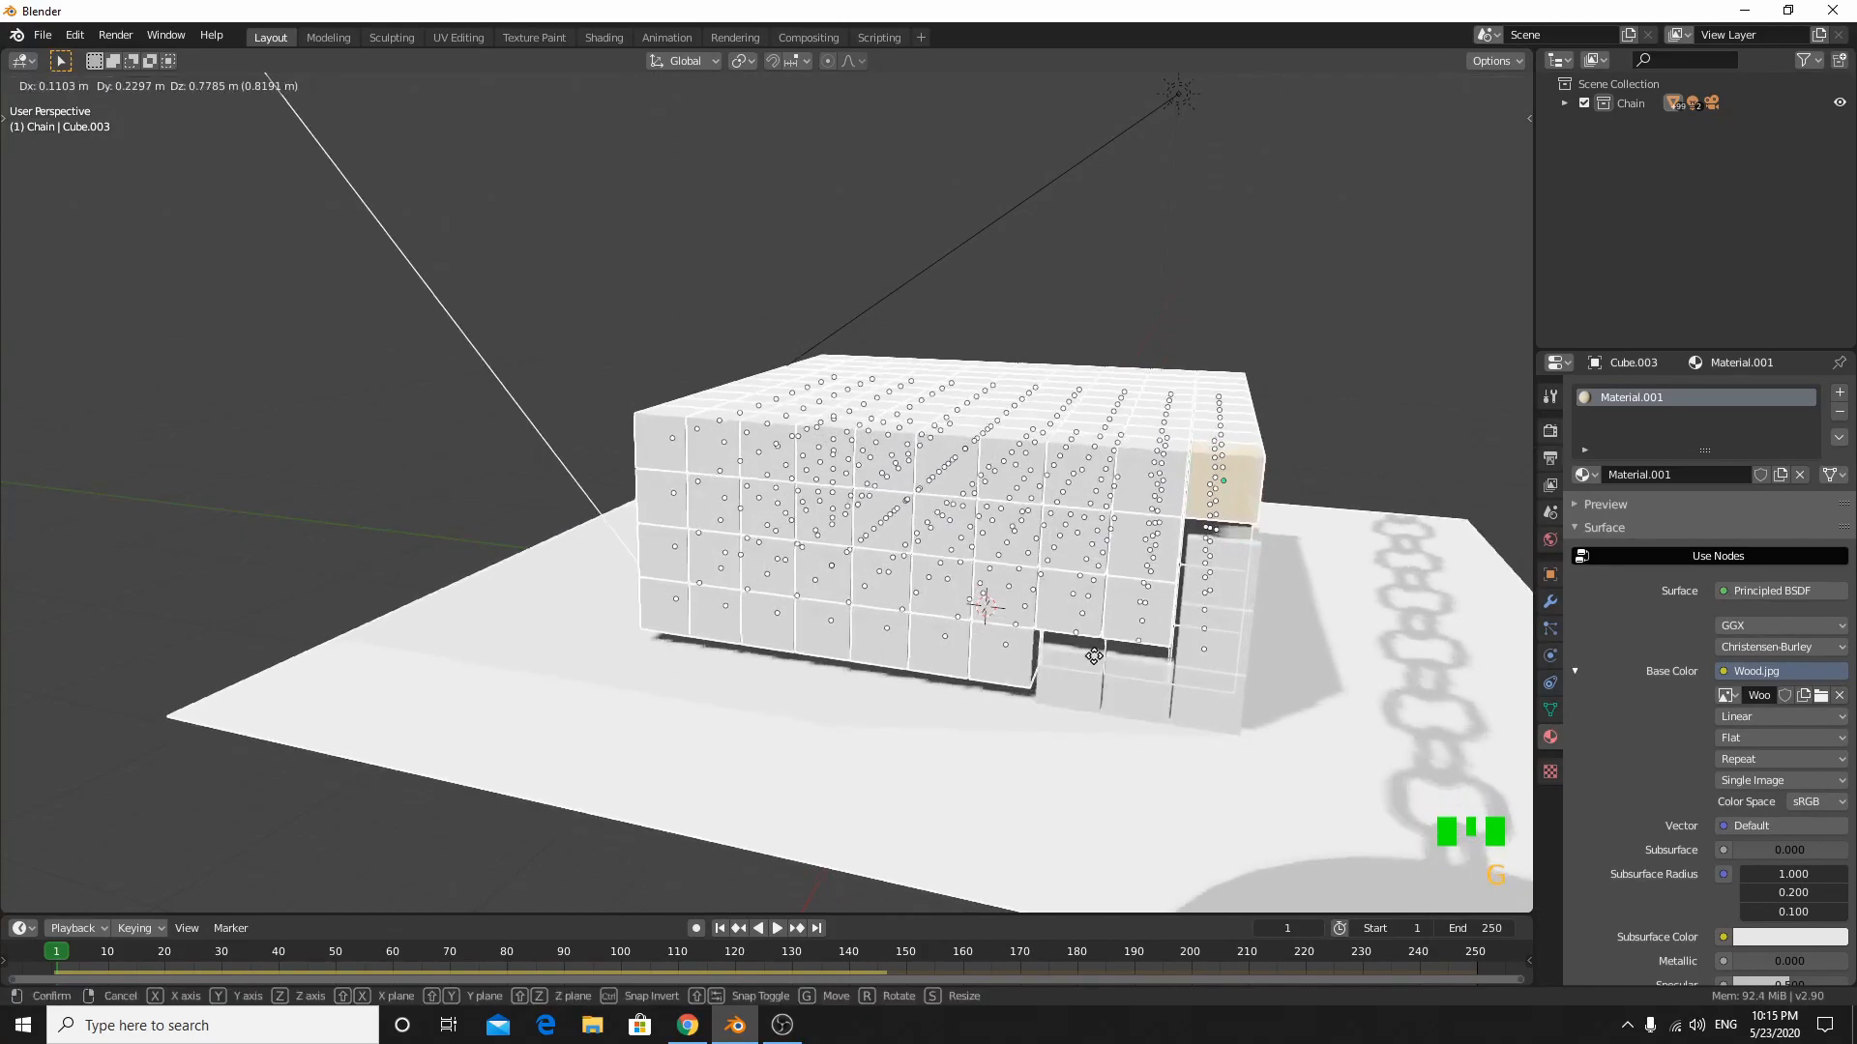
right_click(1122, 727)
- Add the still unselected lower cubes near the stack's corner to the selection with box selects
key(b)
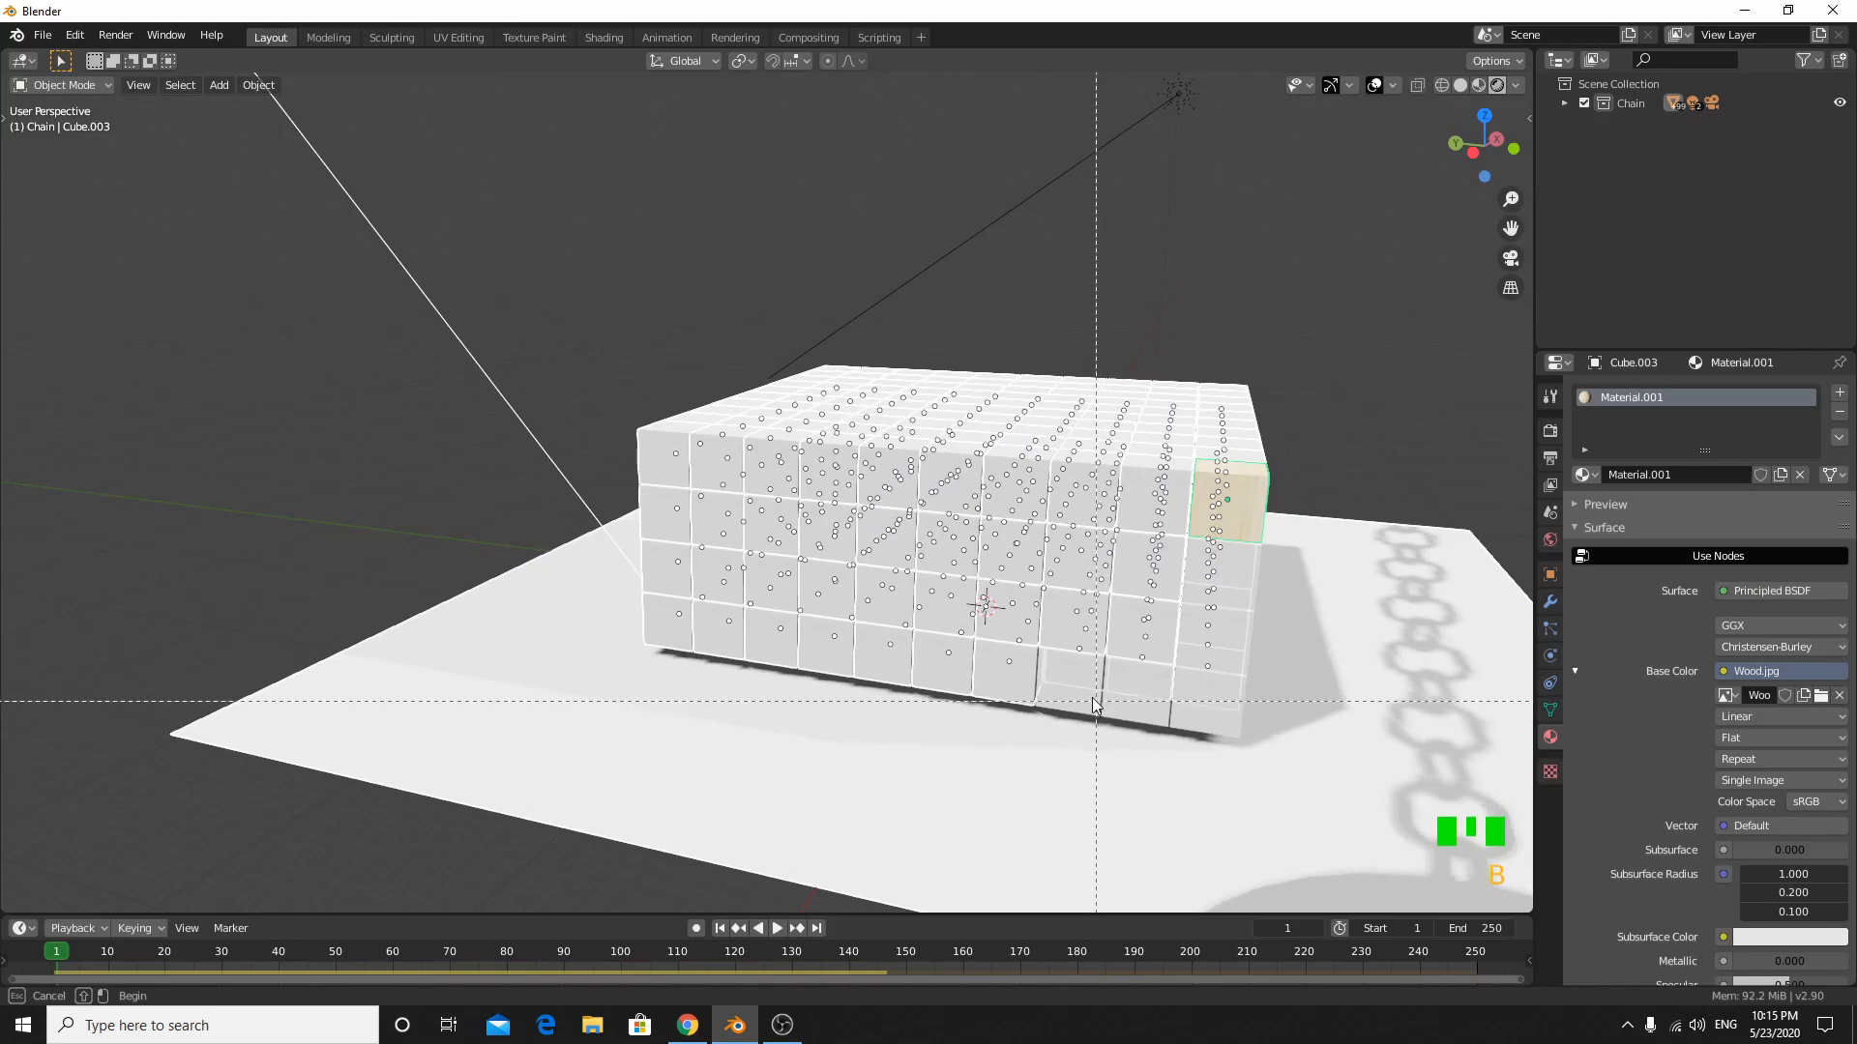
drag(1193, 699, 1194, 698)
middle_drag(1194, 693, 1075, 716)
scroll(1075, 715, up, 2)
key(b)
drag(1039, 646, 1039, 646)
- Remove the accidentally included sun light from the selection
middle_drag(1040, 646, 1077, 754)
scroll(1112, 665, down, 3)
scroll(1077, 755, down, 6)
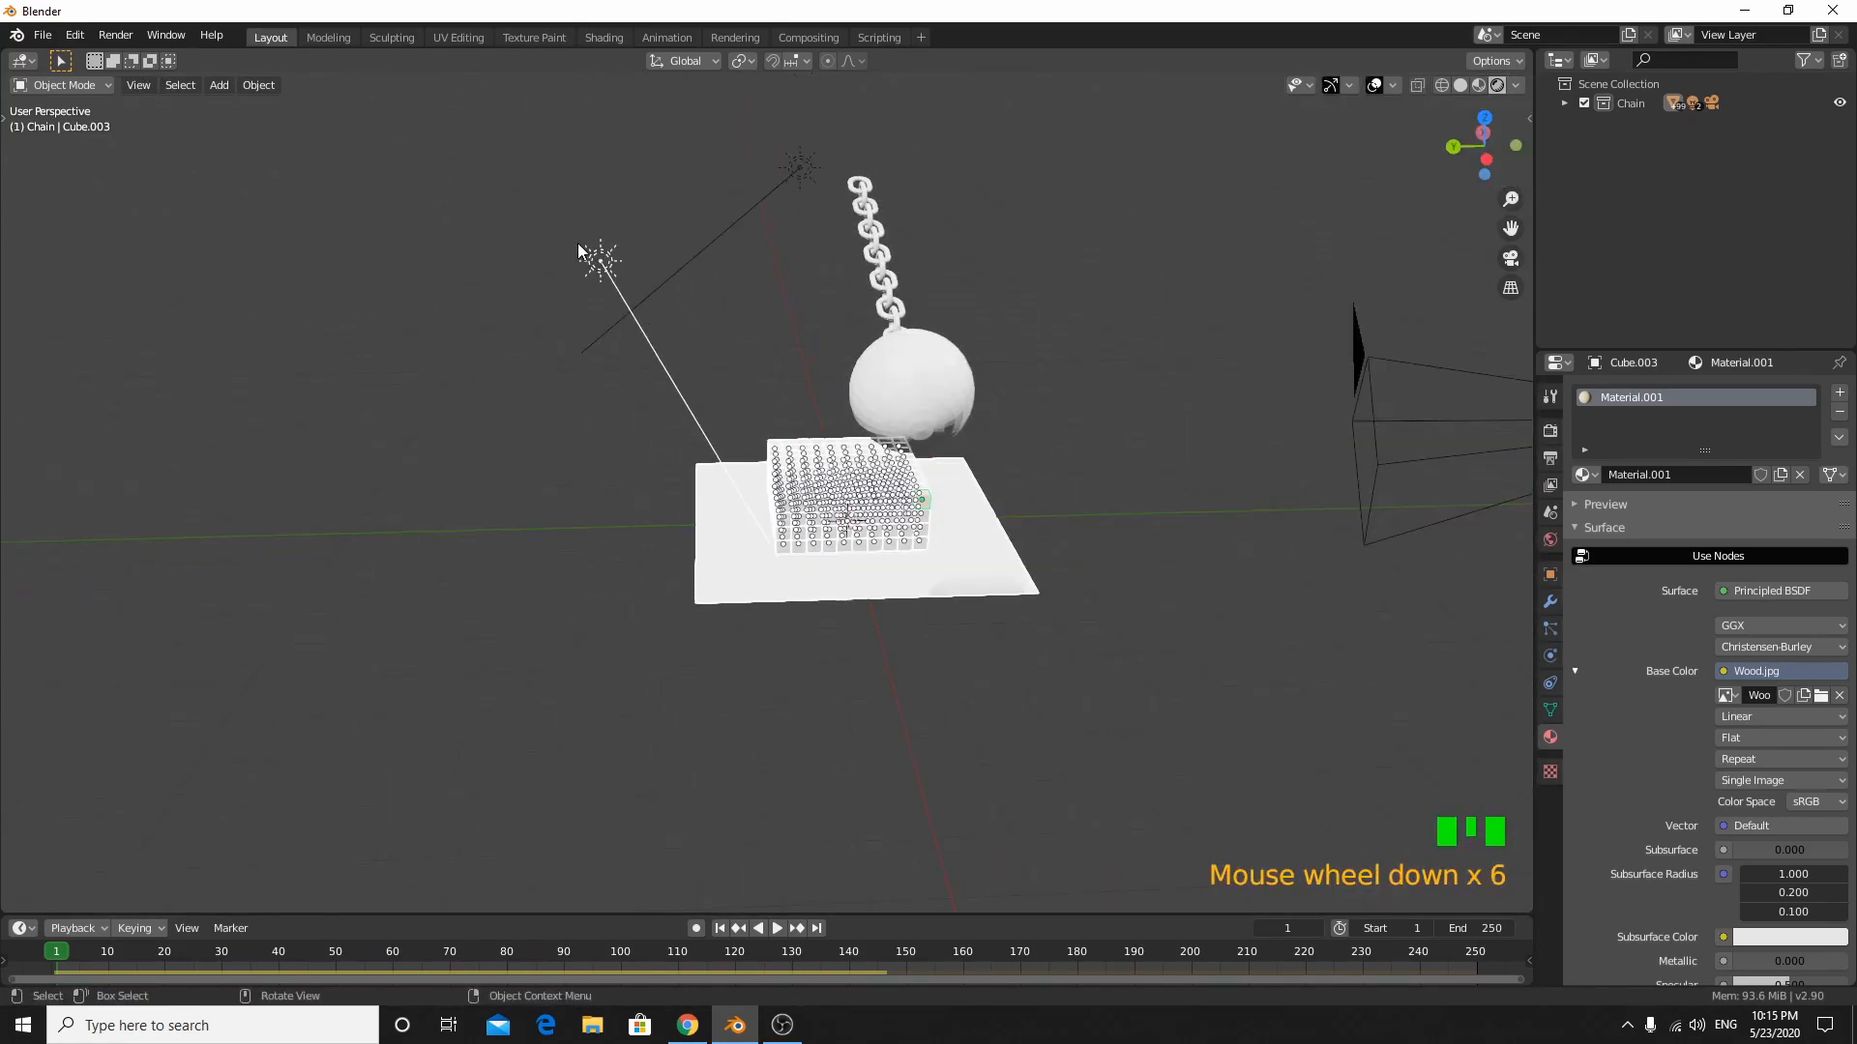
shift+click(602, 272)
shift+click(605, 274)
- Make the wood-textured corner cube the active object and link its material to all selected objects
scroll(937, 705, up, 5)
middle_drag(937, 709, 814, 707)
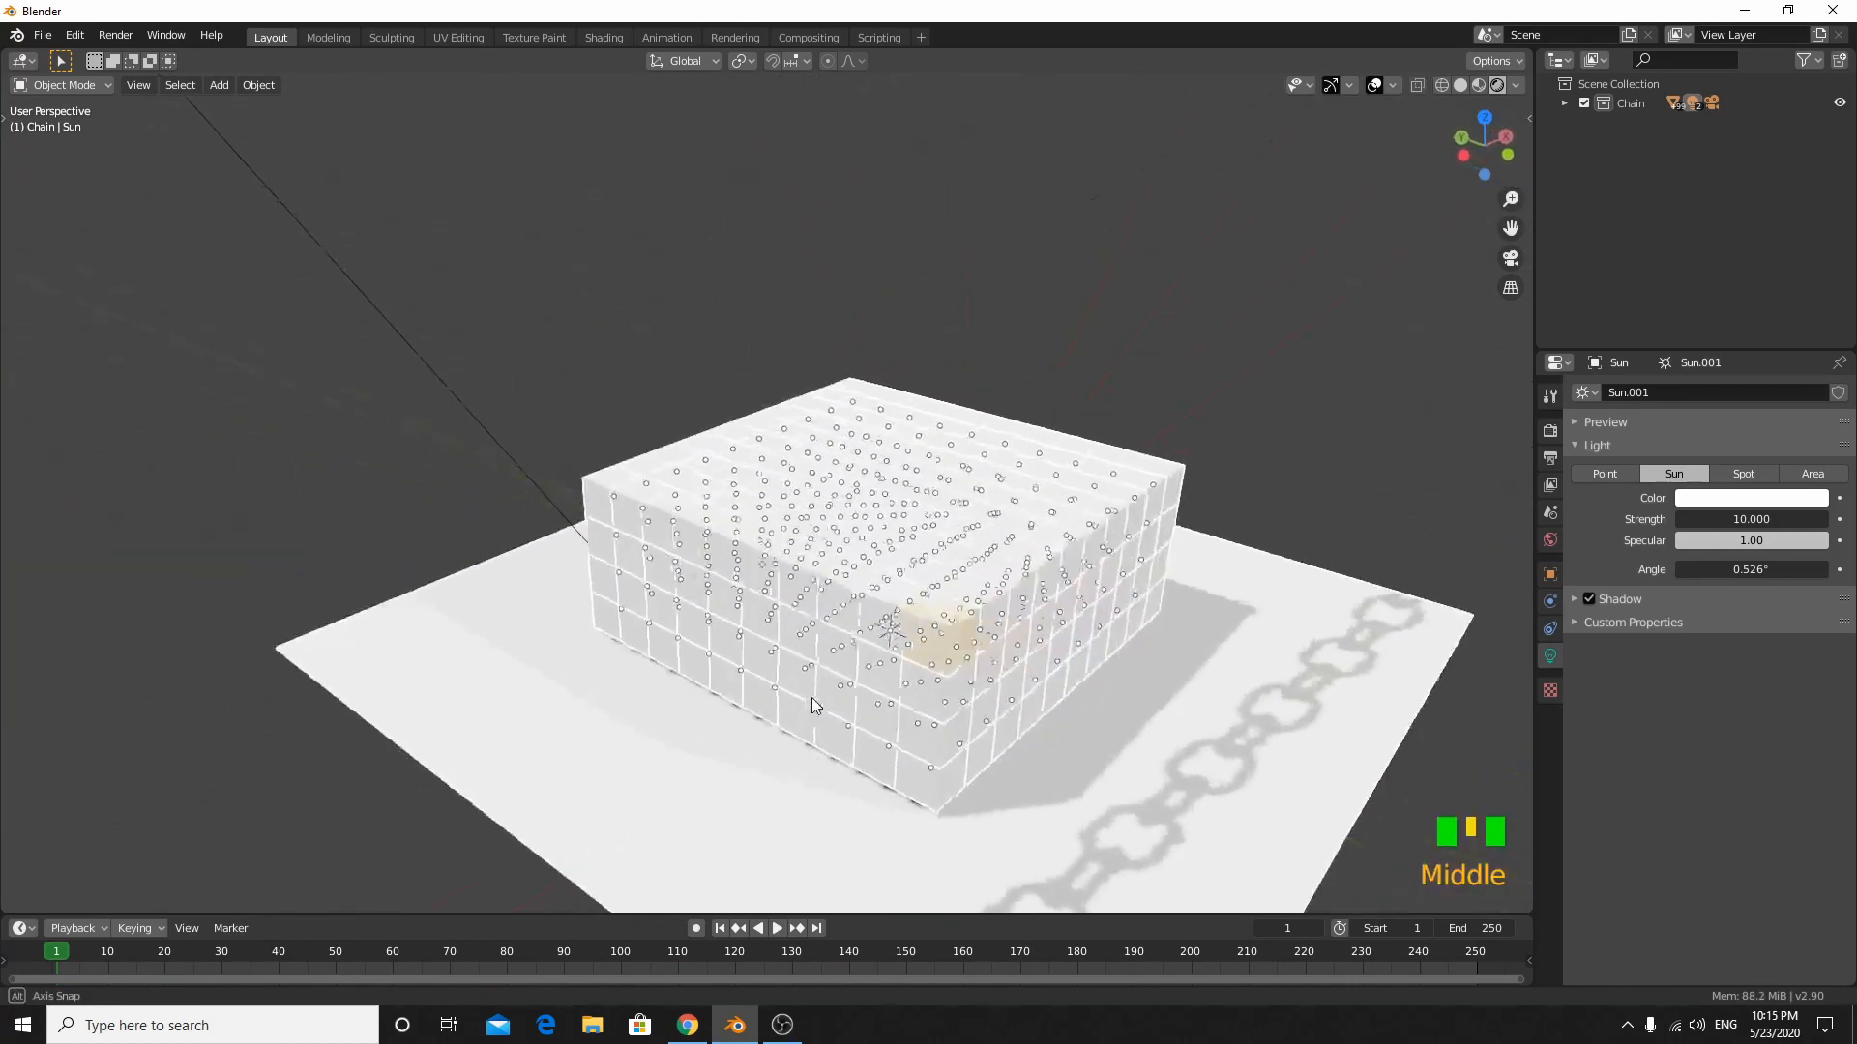
scroll(815, 707, up, 2)
shift+click(882, 727)
middle_click(932, 653)
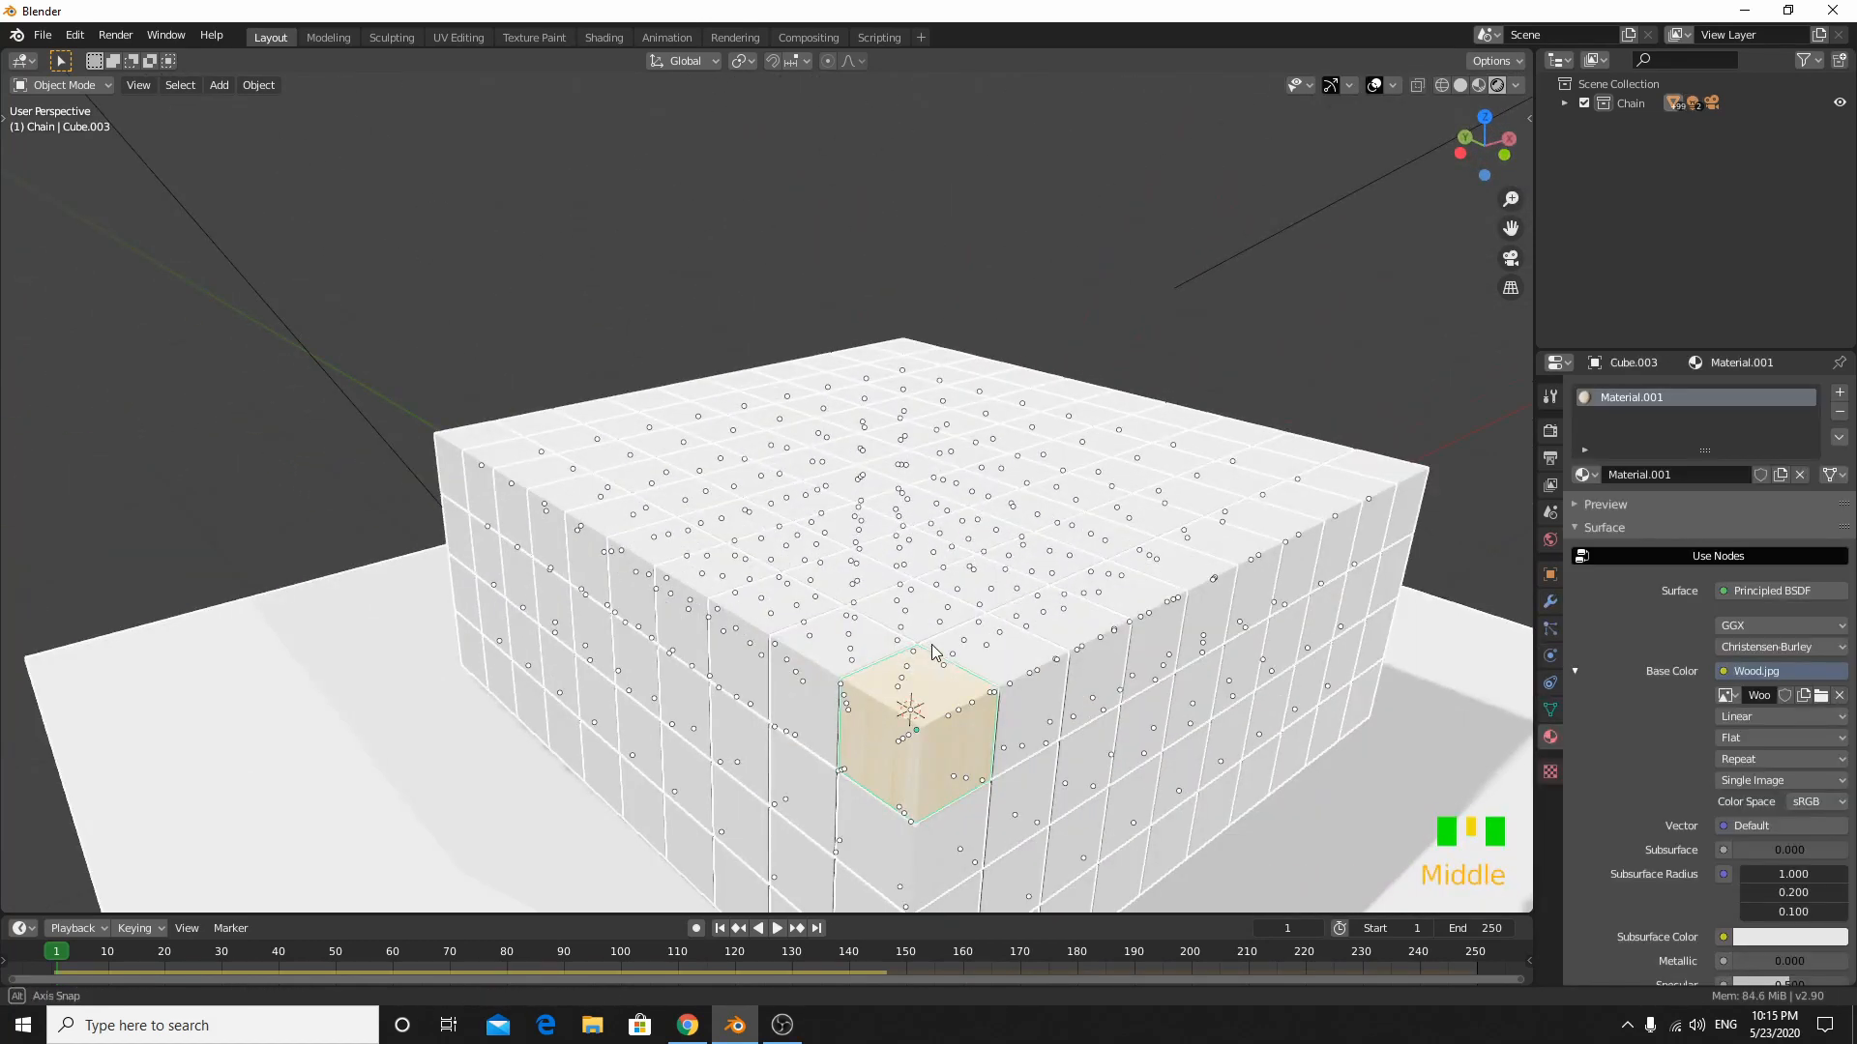
middle_drag(933, 653, 883, 609)
key(ctrl+l)
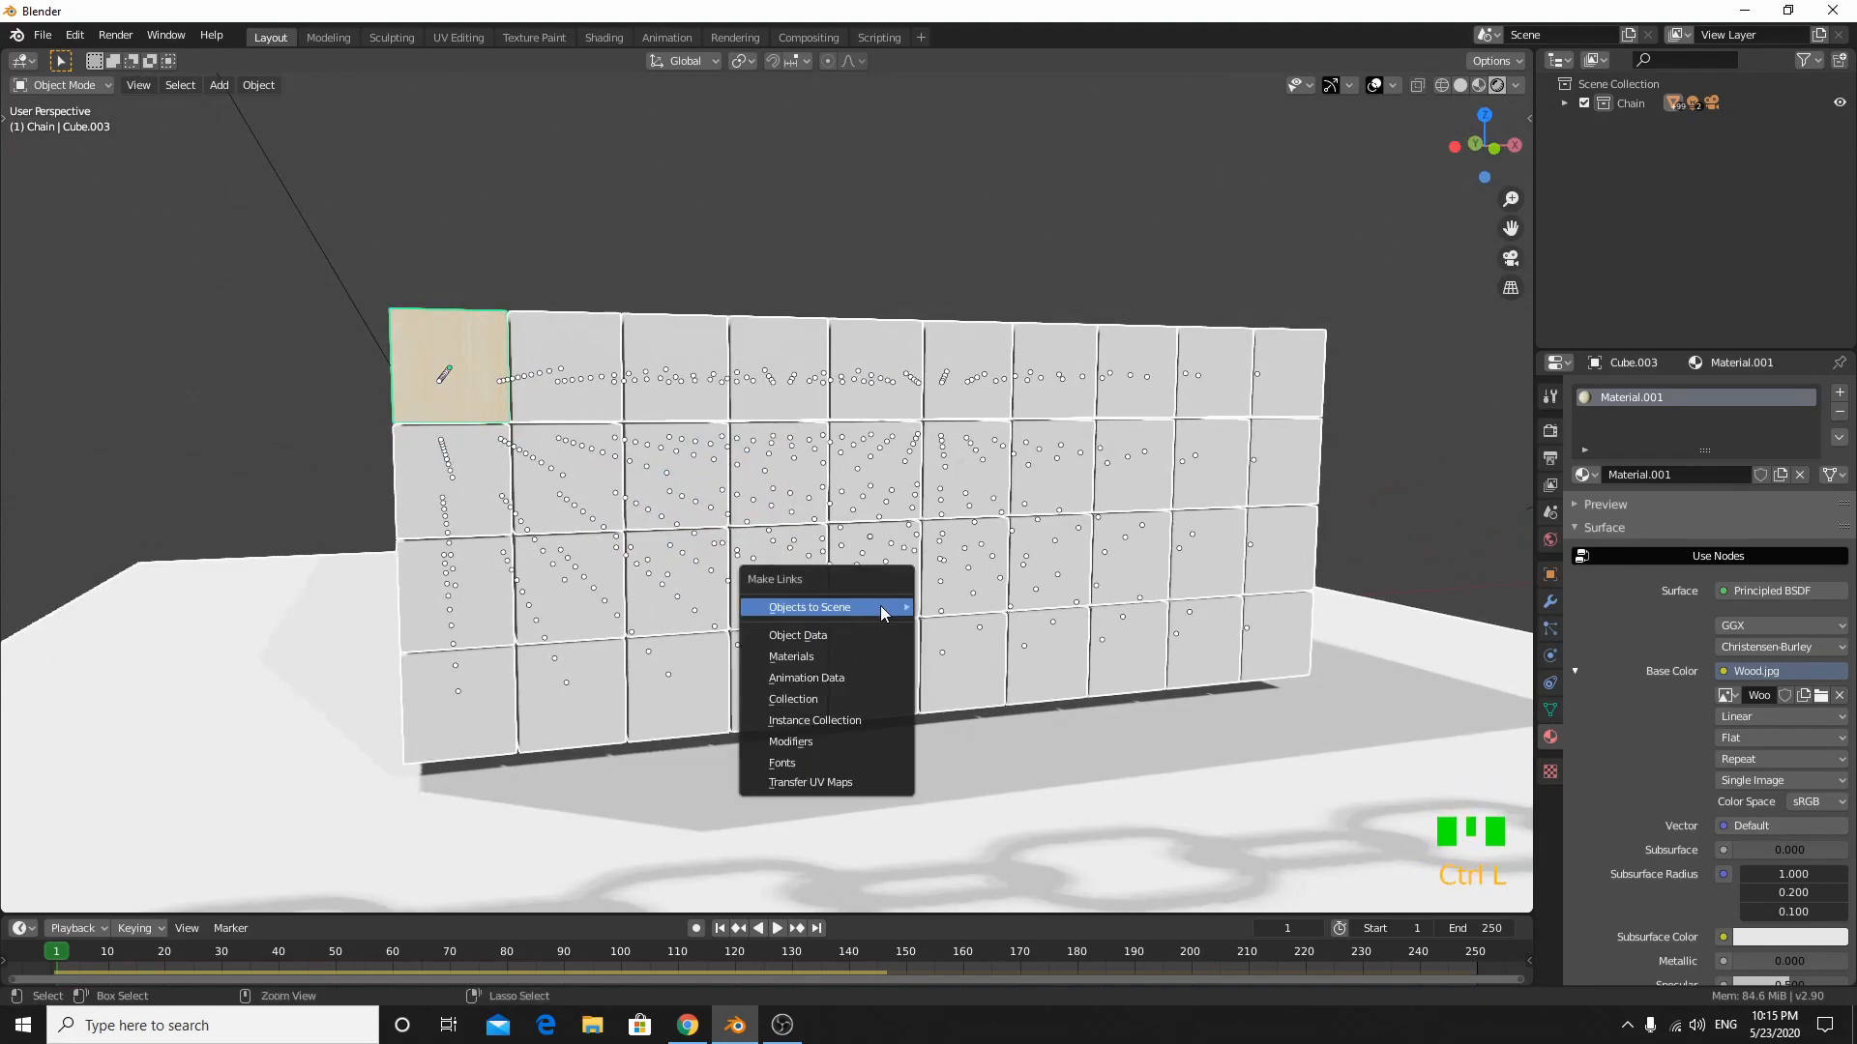
mouse_move(880, 606)
click(855, 656)
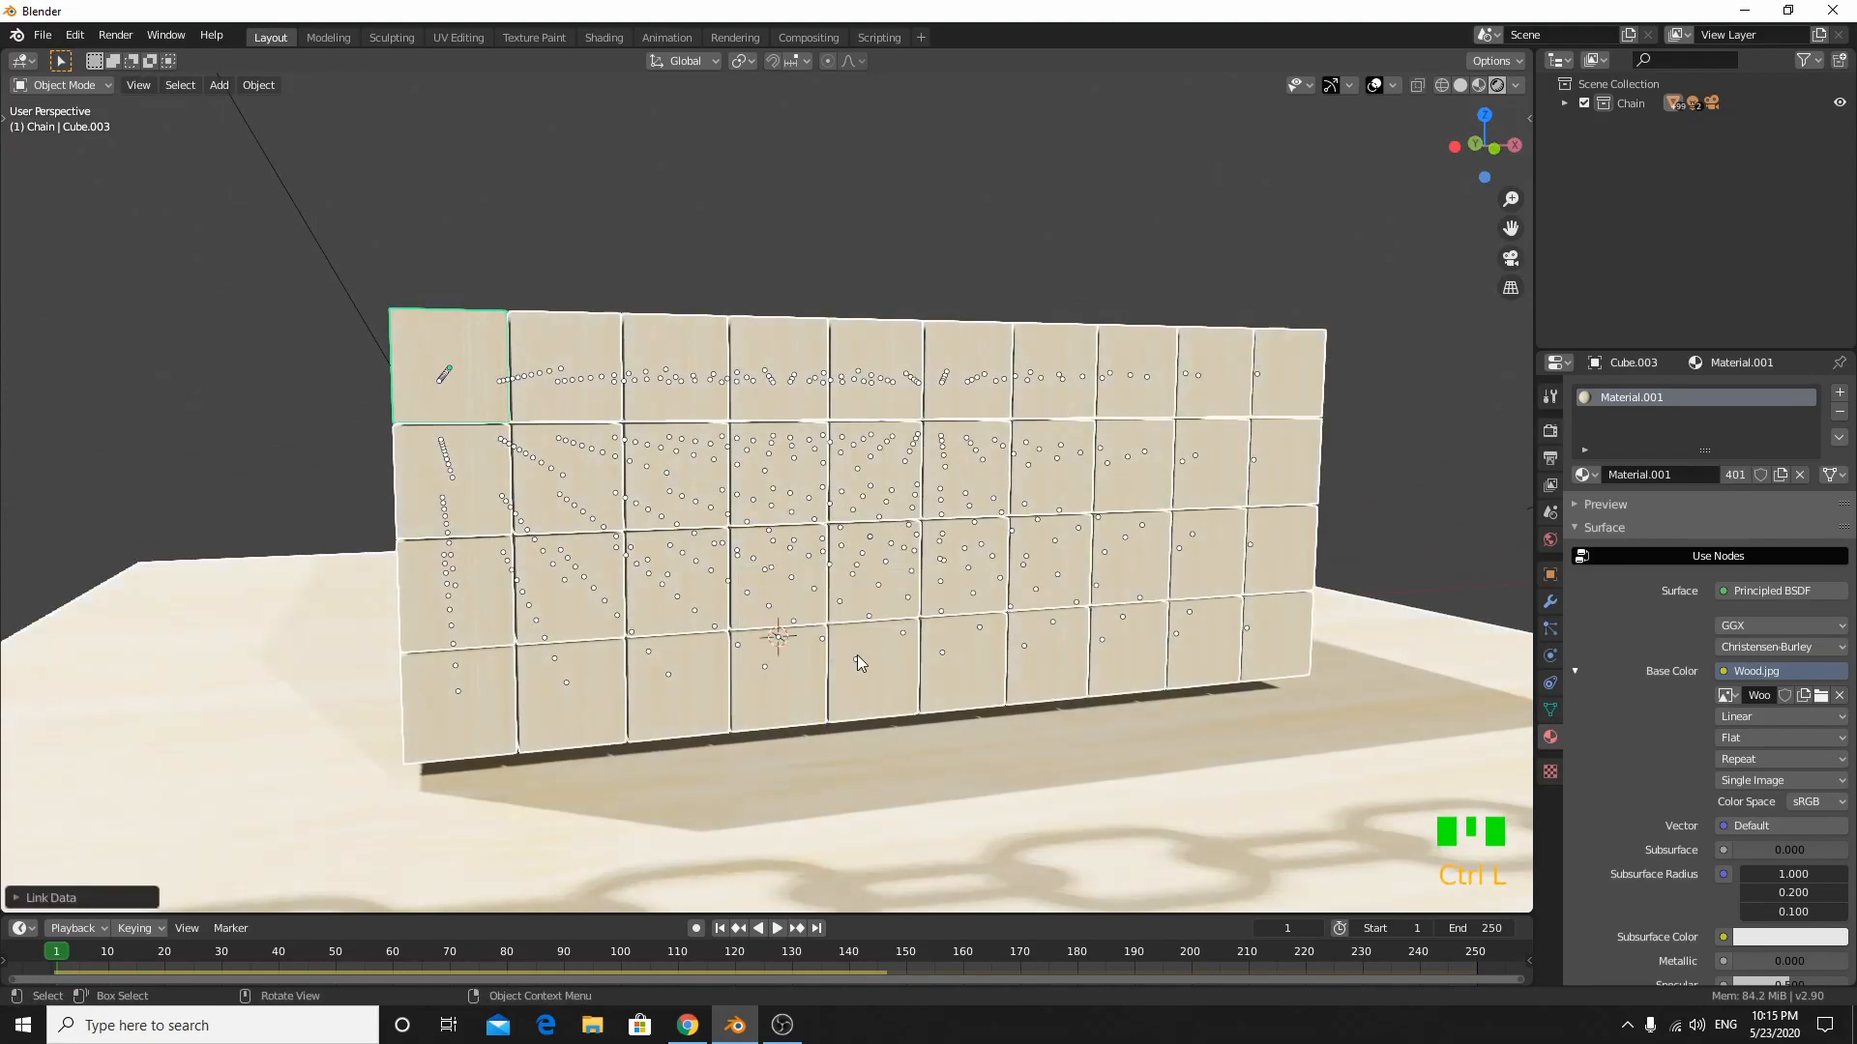
- Select the ground plane and remove the wood material slot from it, undoing the clearing of the shared image
middle_drag(857, 654, 949, 717)
scroll(909, 750, down, 4)
click(885, 741)
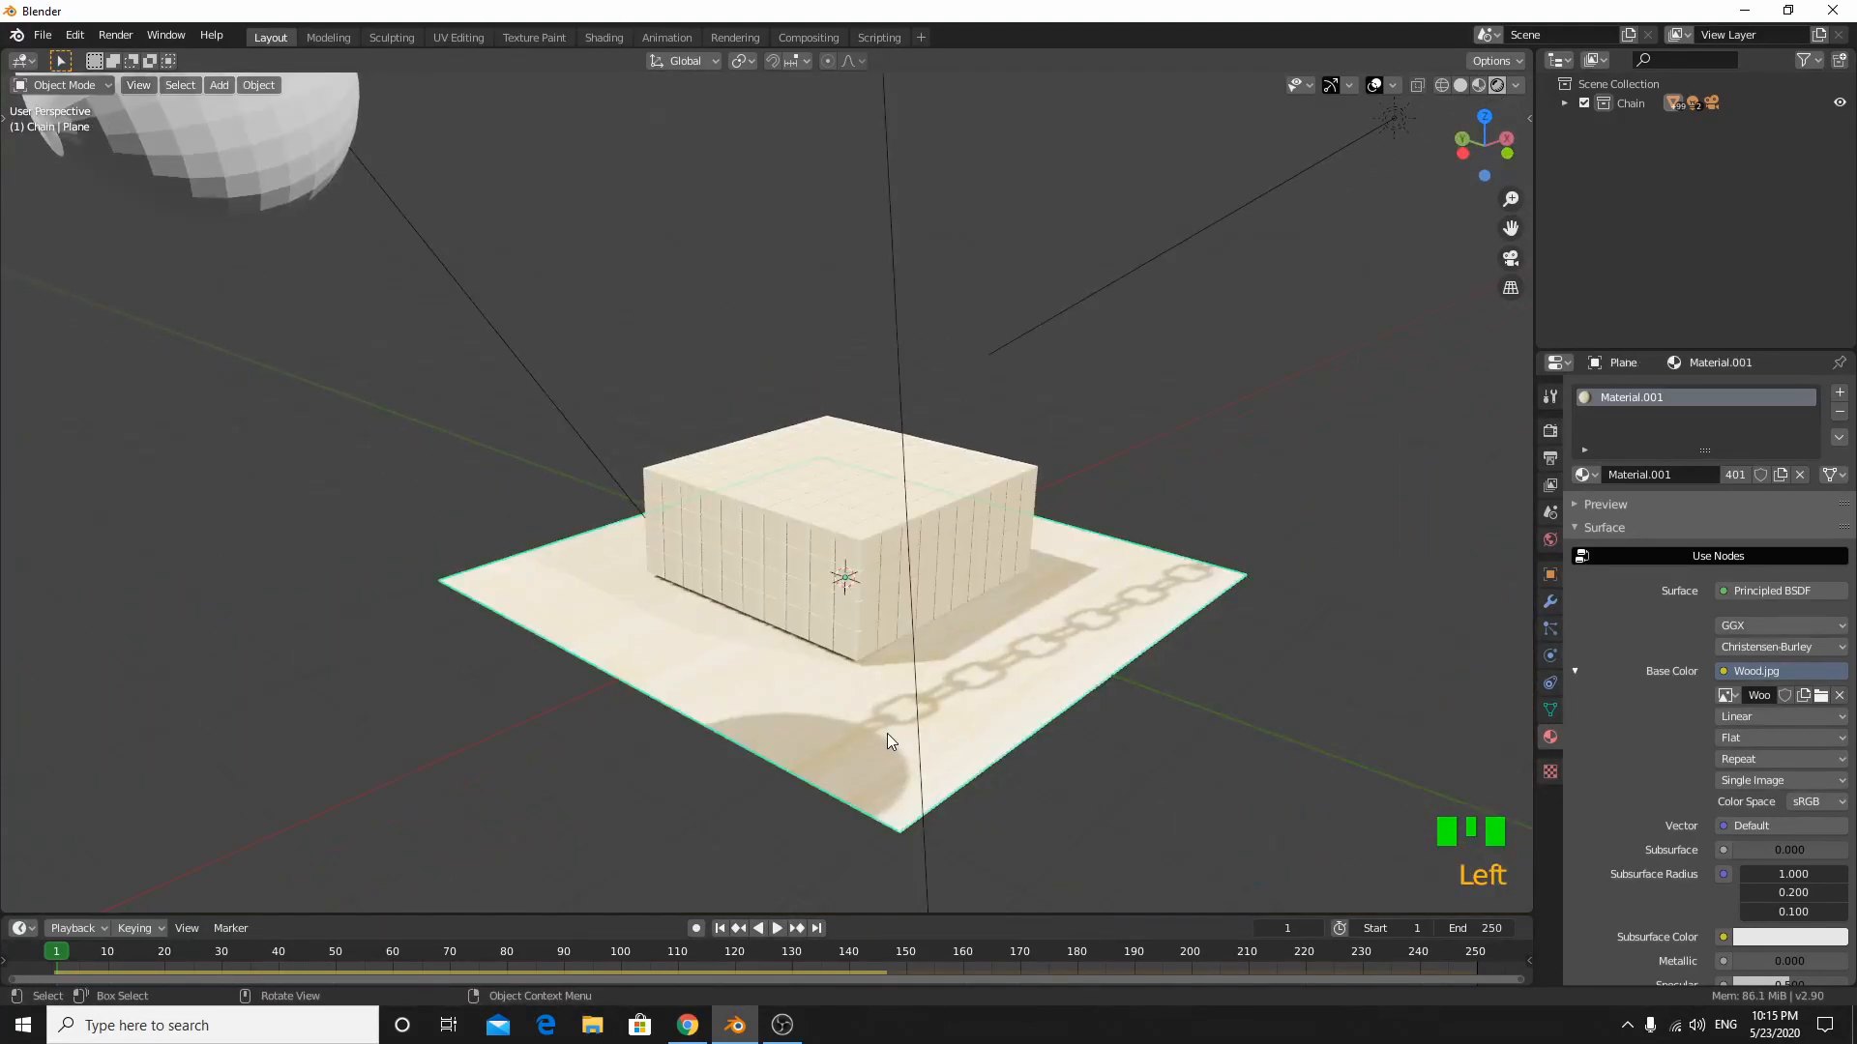
click(1840, 697)
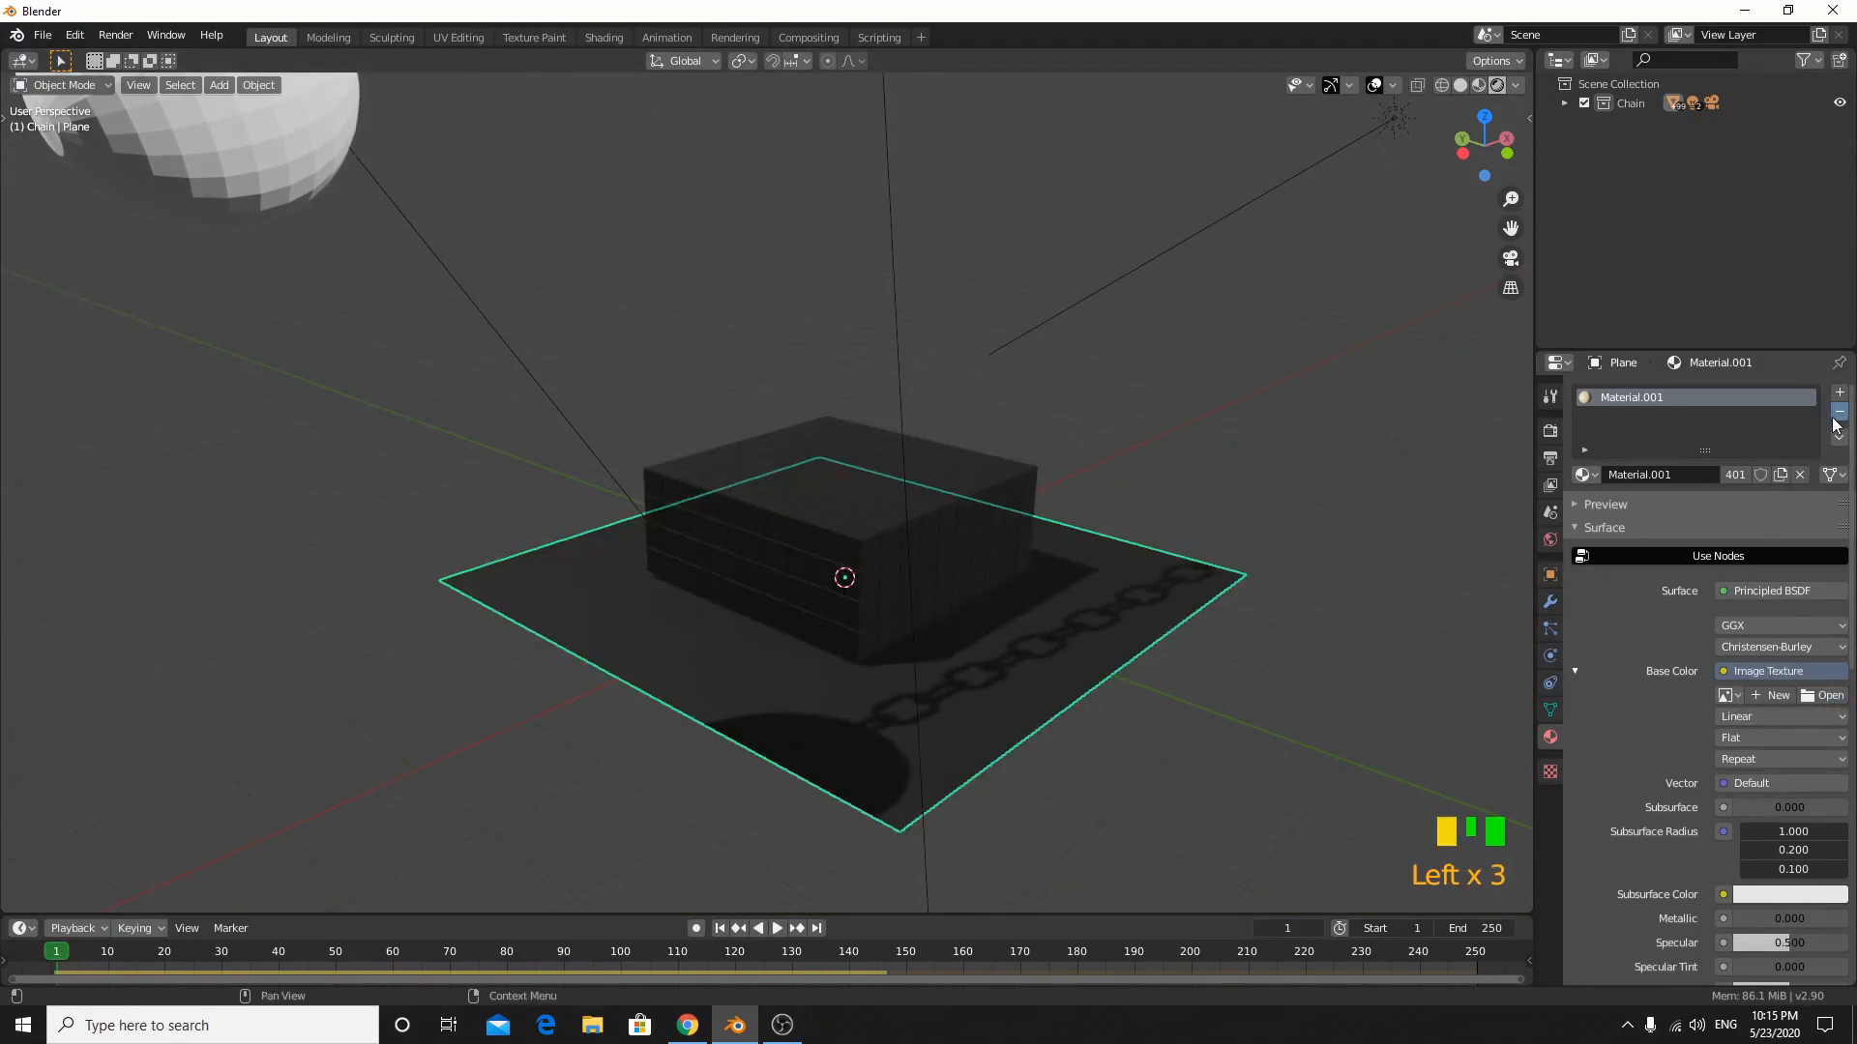
key(ctrl+z)
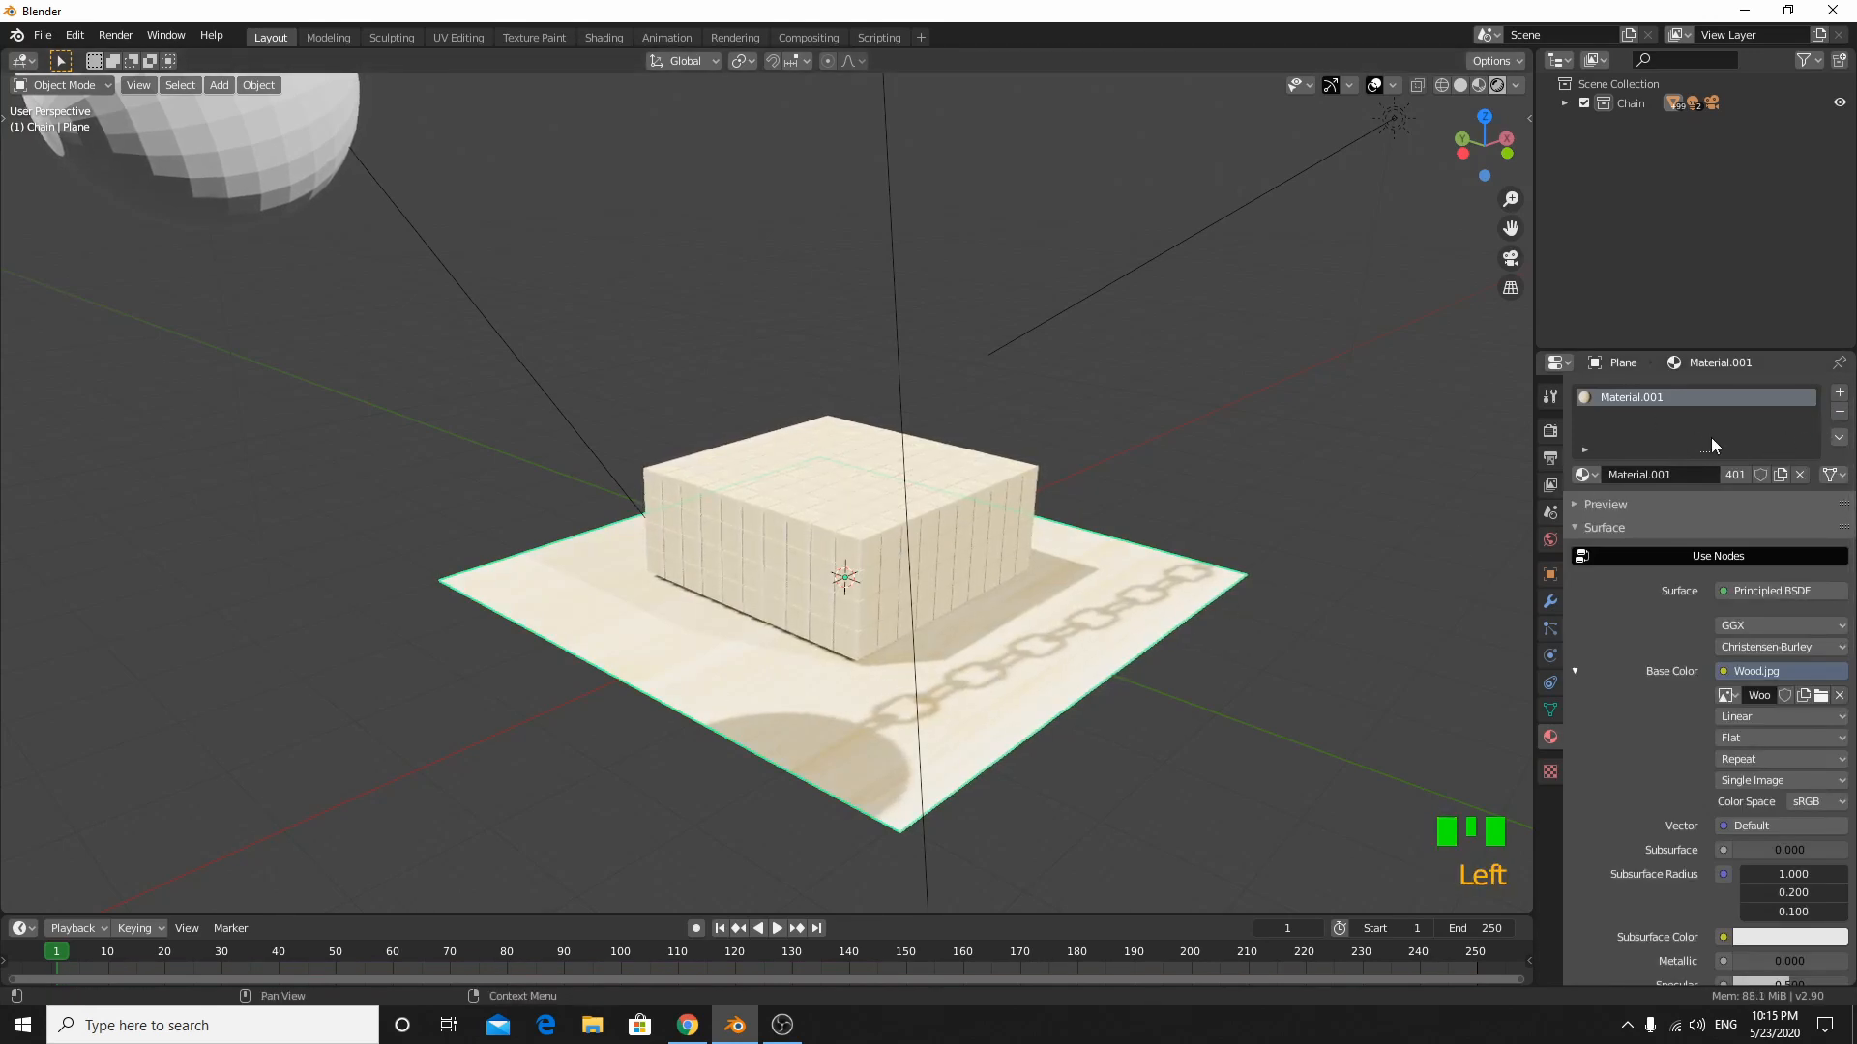
click(1840, 413)
- Examine the wood-textured stack, the plain ground plane, and the ball and chain from several angles
scroll(806, 774, up, 3)
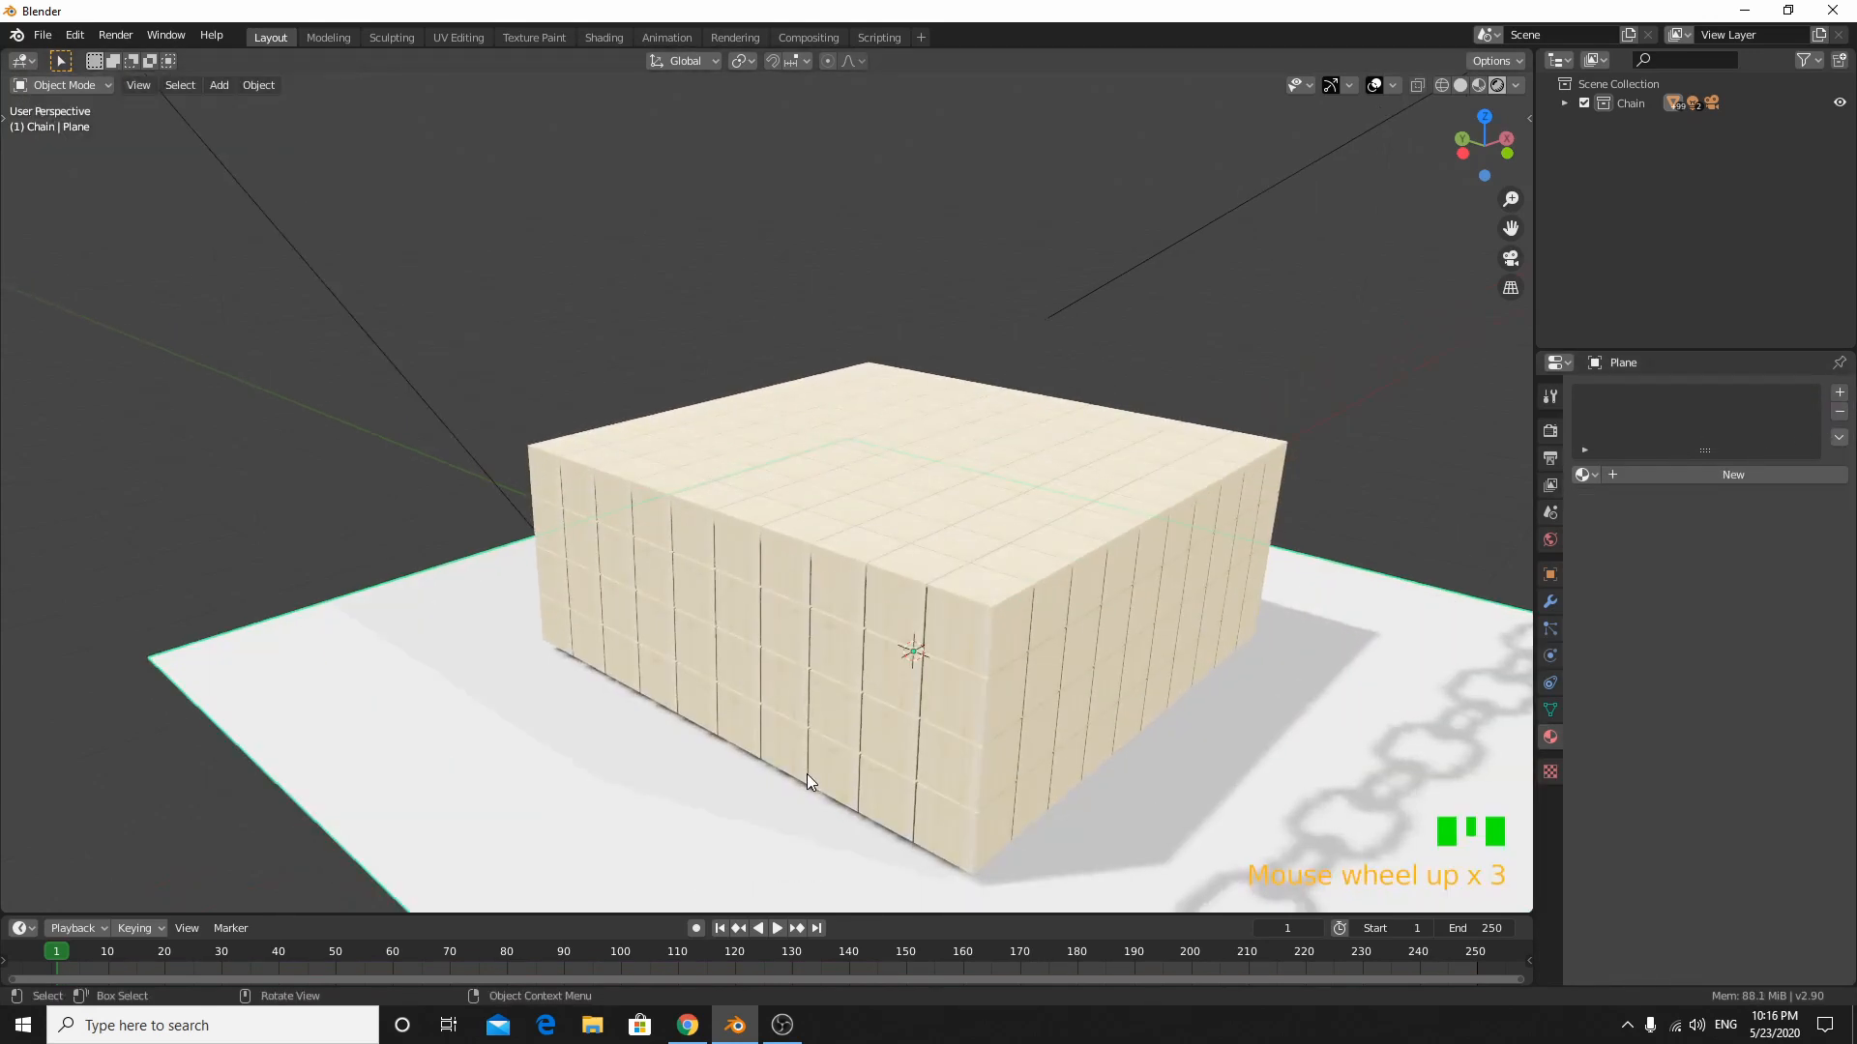
middle_drag(806, 773, 903, 735)
scroll(849, 752, down, 2)
middle_drag(699, 778, 826, 805)
scroll(786, 832, down, 3)
scroll(621, 525, up, 1)
middle_drag(621, 525, 621, 456)
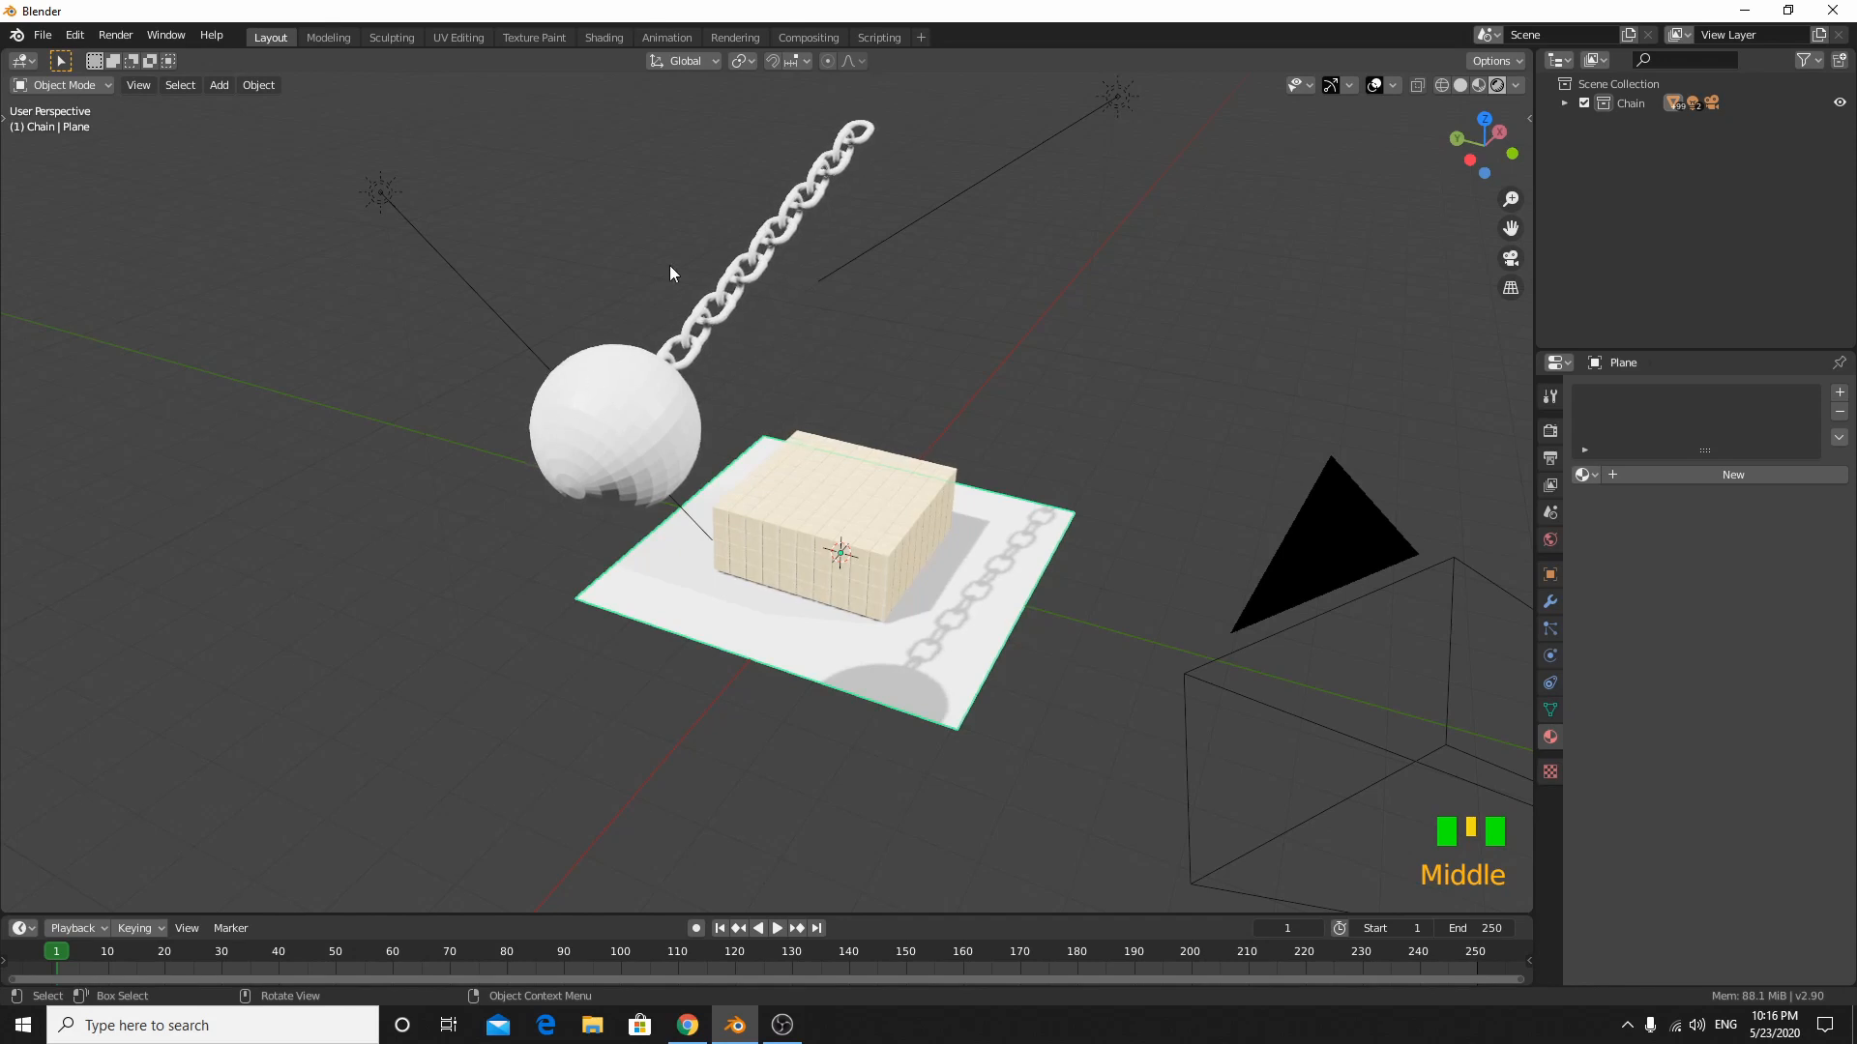
middle_drag(738, 756, 730, 816)
middle_drag(818, 300, 510, 242)
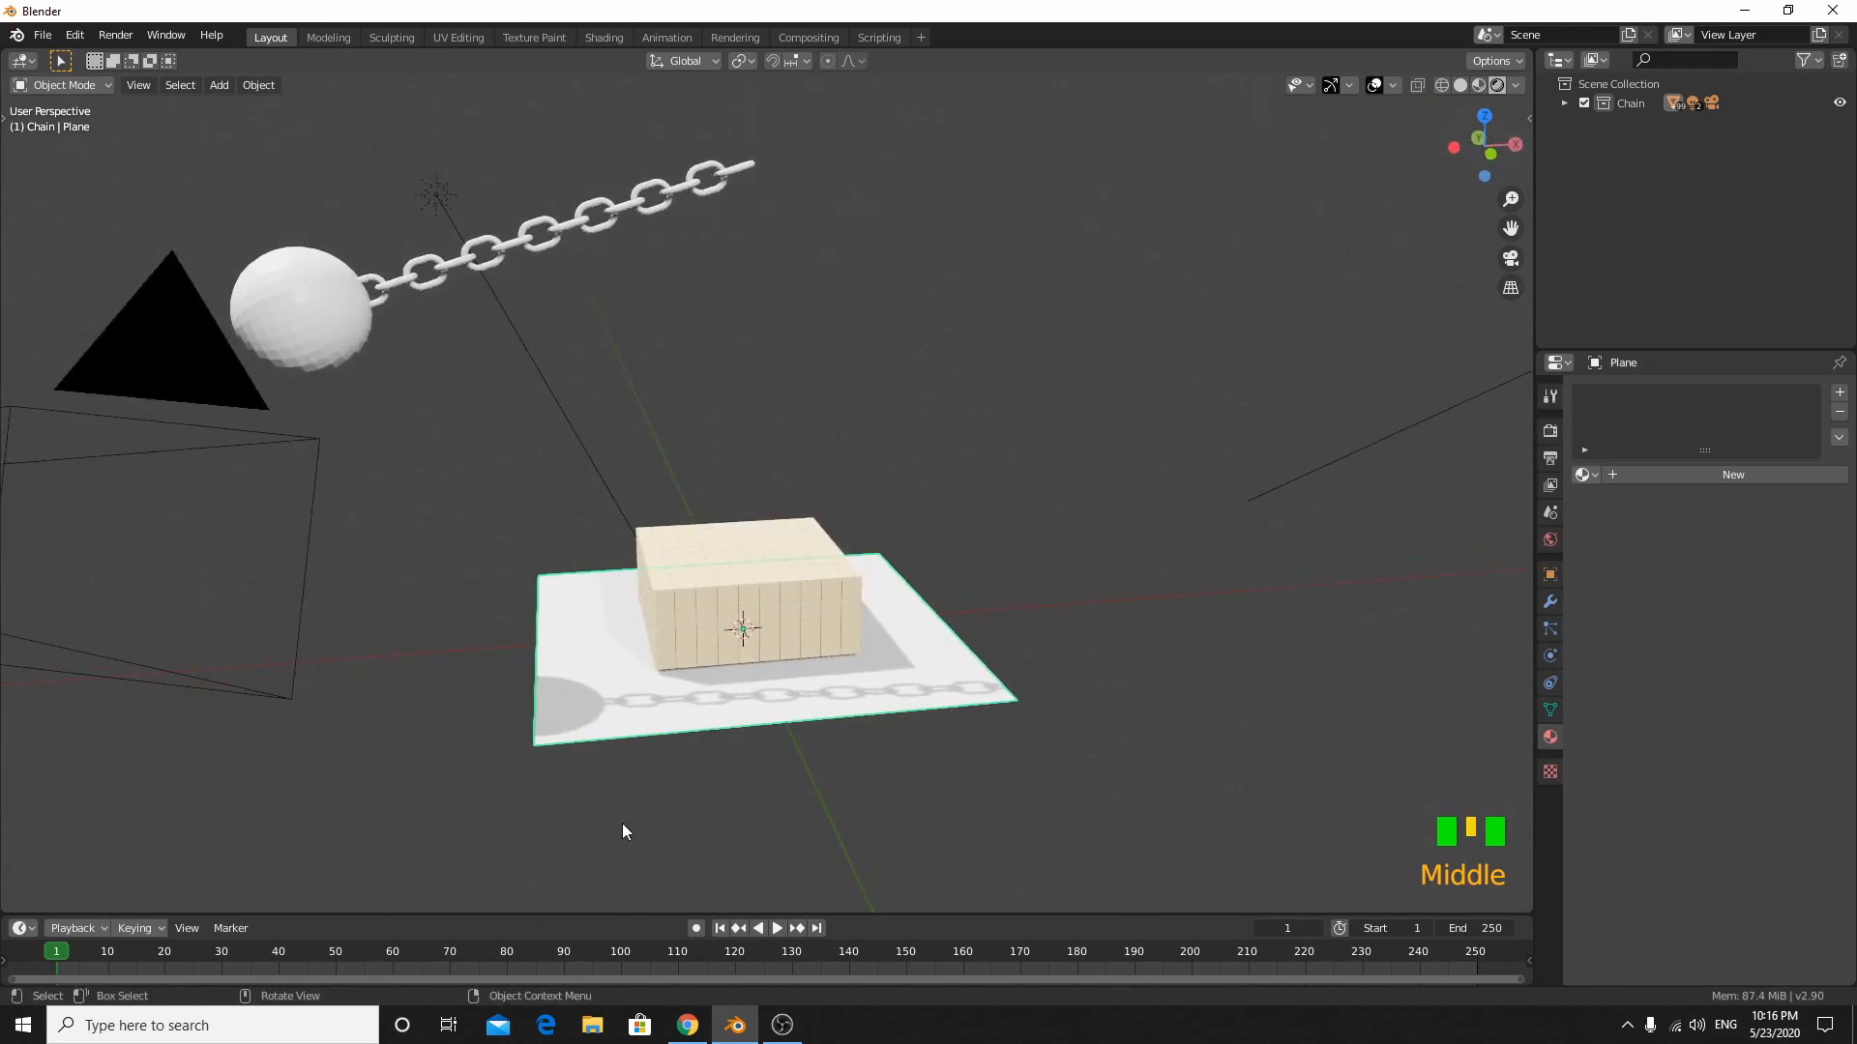
- Switch to Chrome and run a Google web search for "metel code hex"
click(687, 1025)
drag(274, 127, 92, 120)
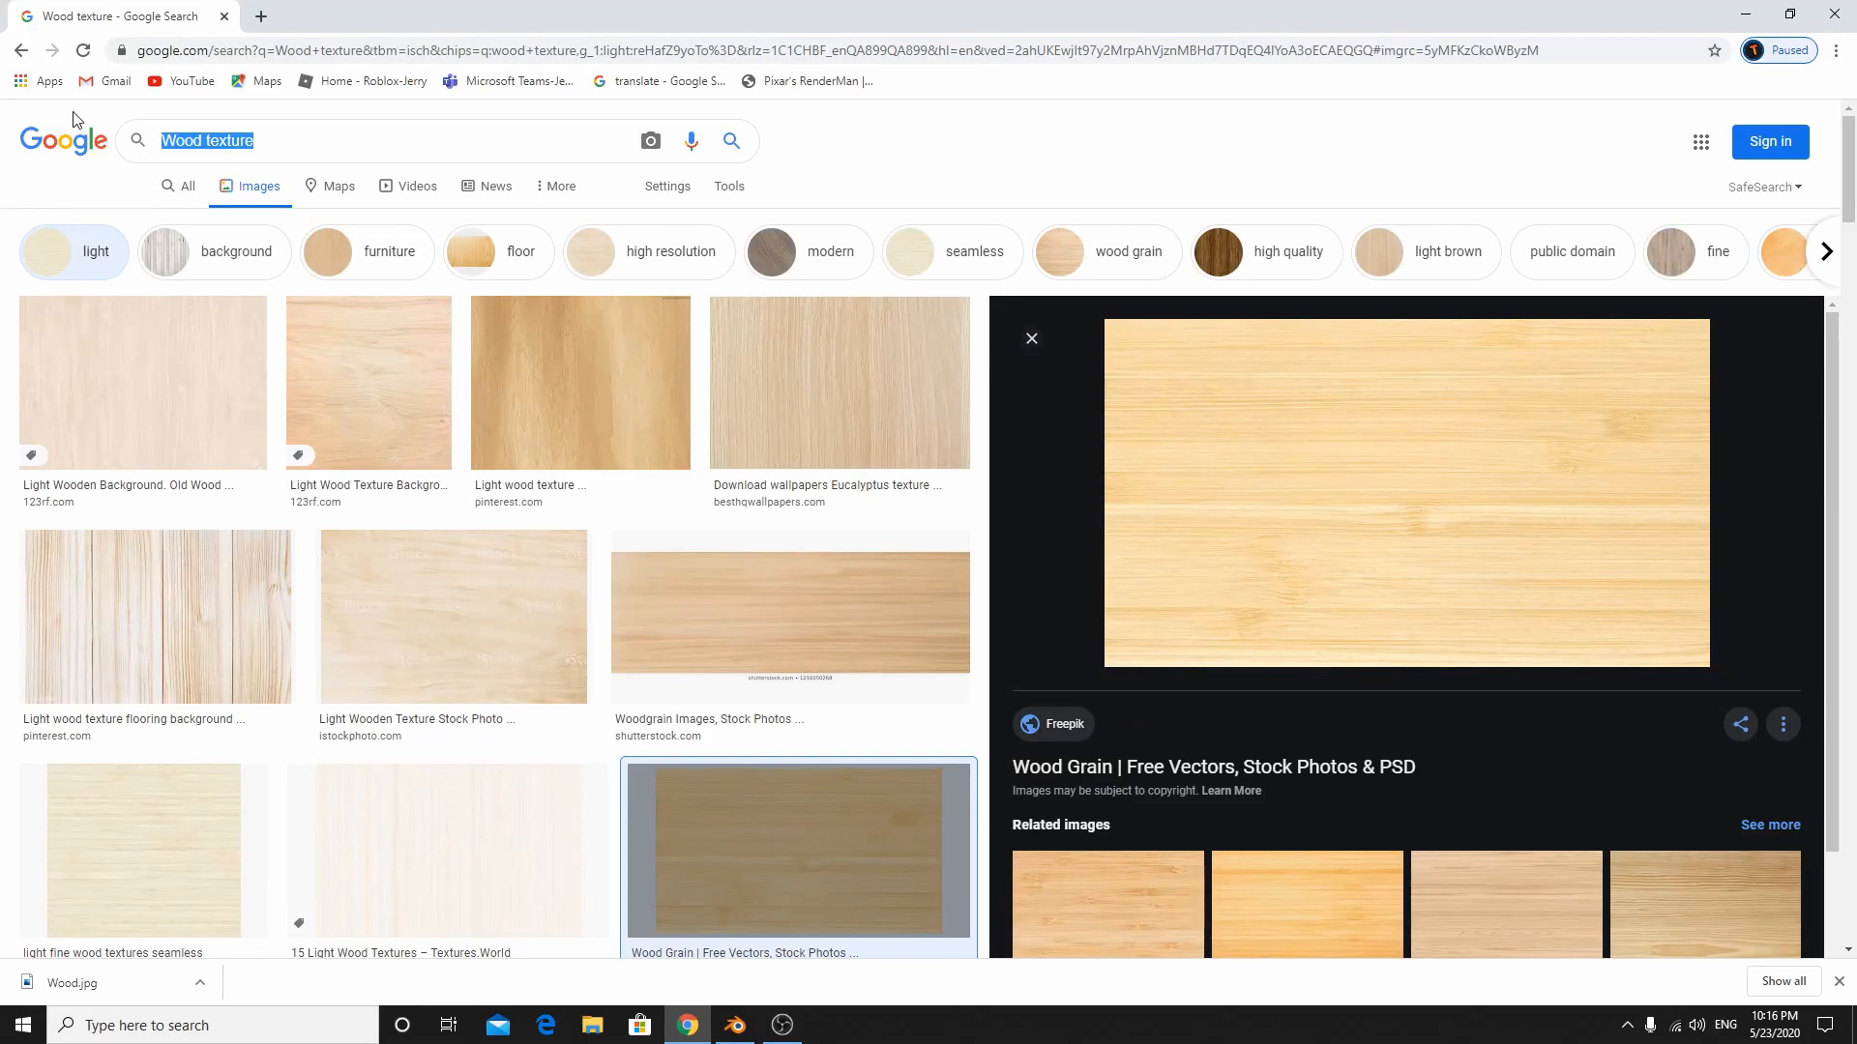
text(metel )
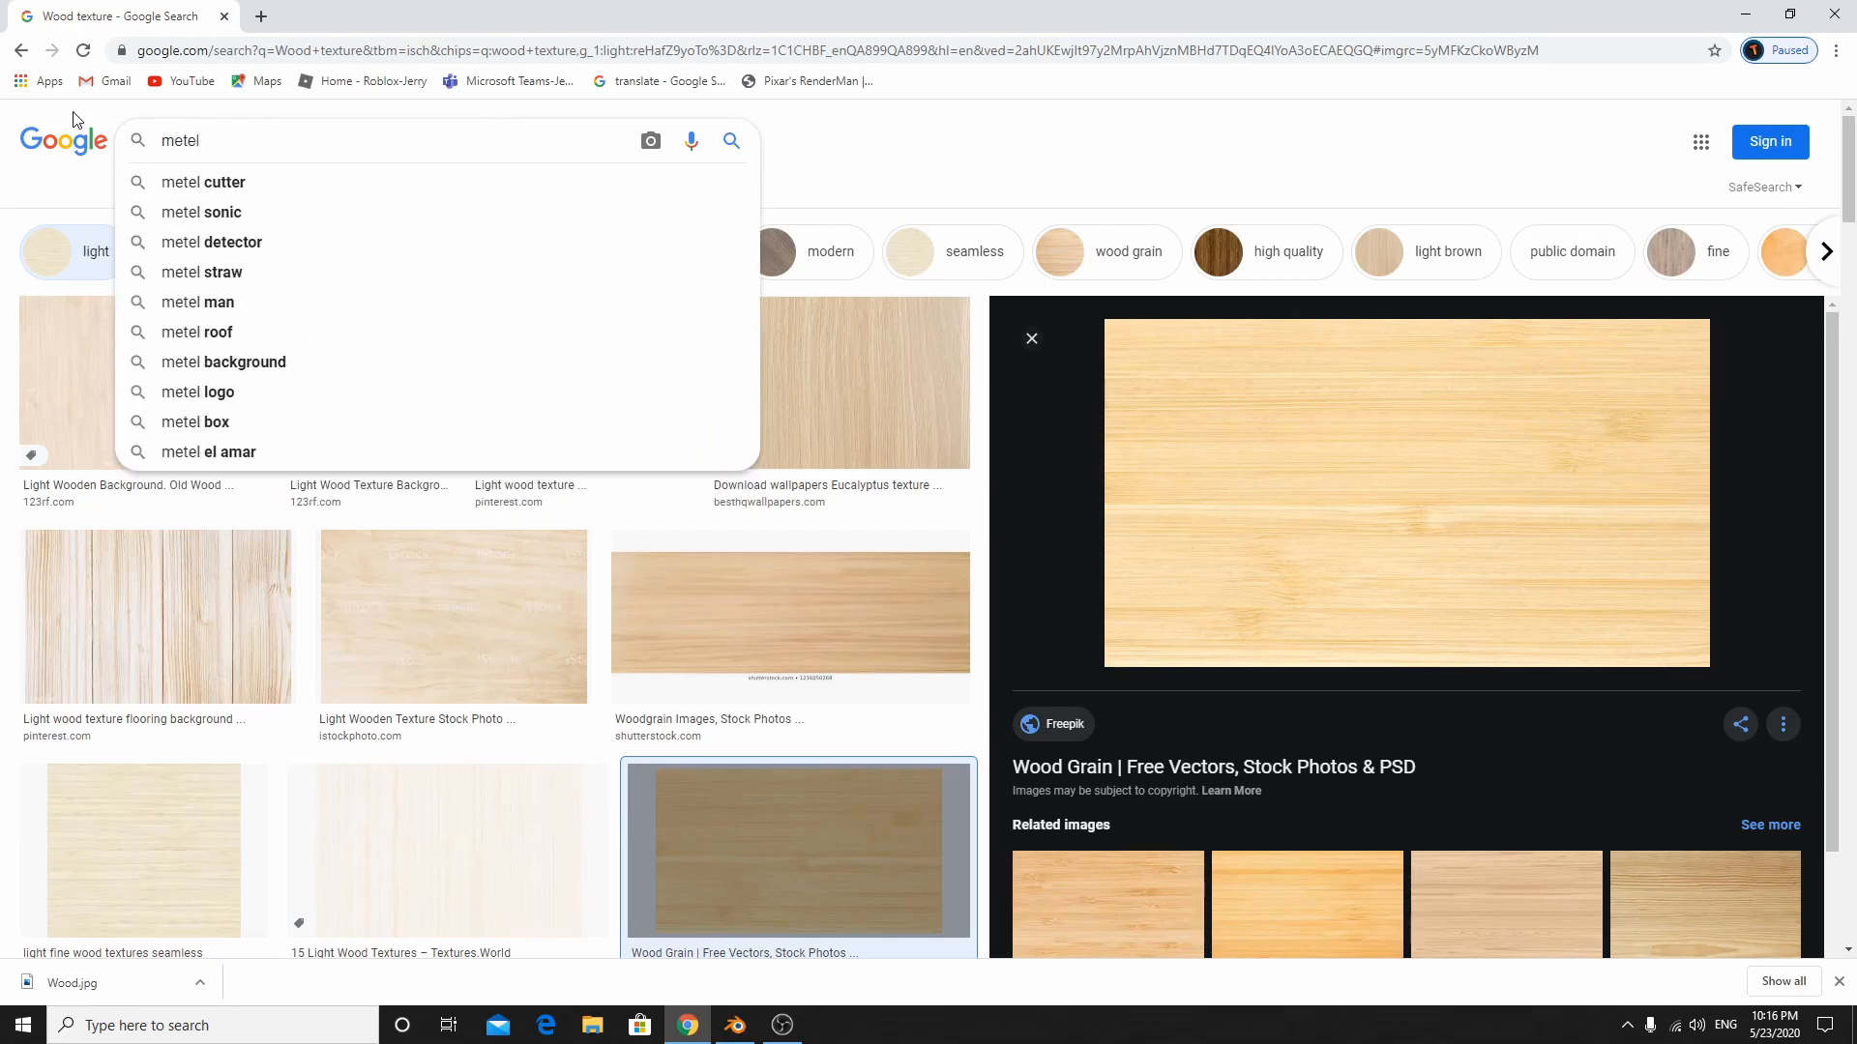
text(cod)
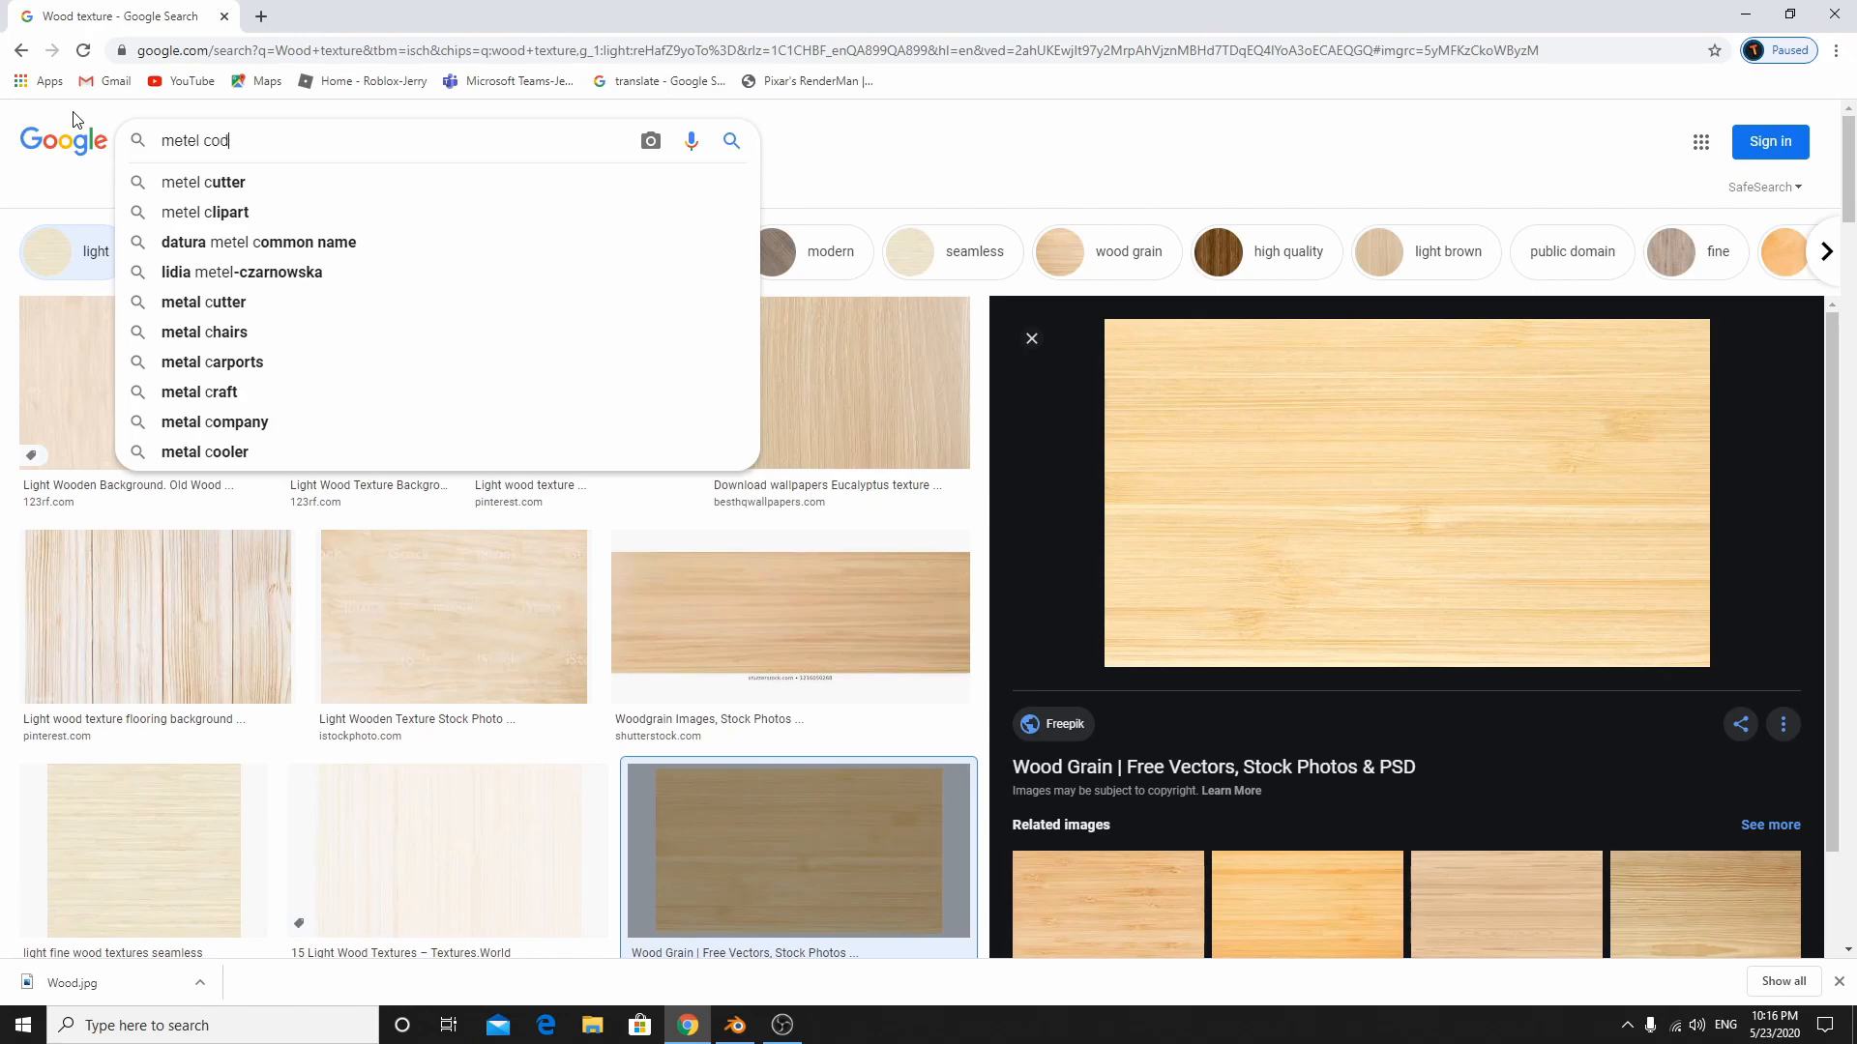
text(e hex)
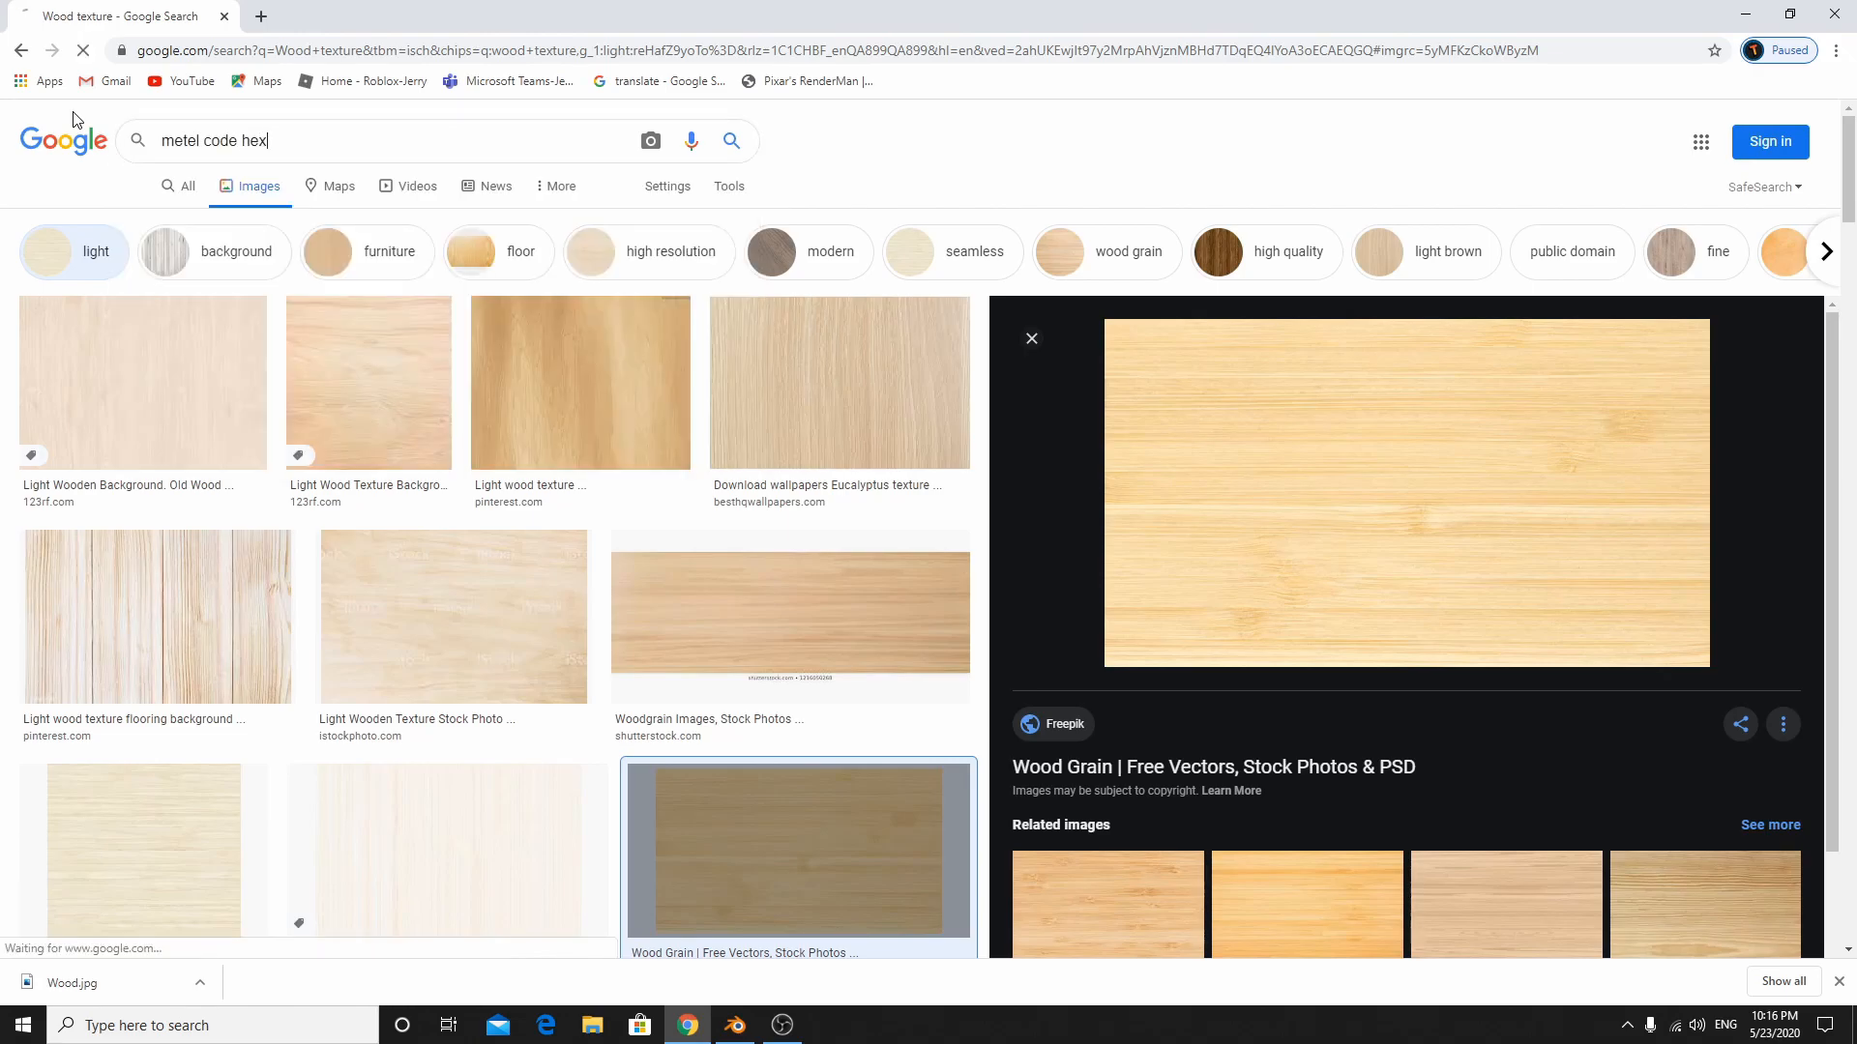
key(Return)
click(180, 196)
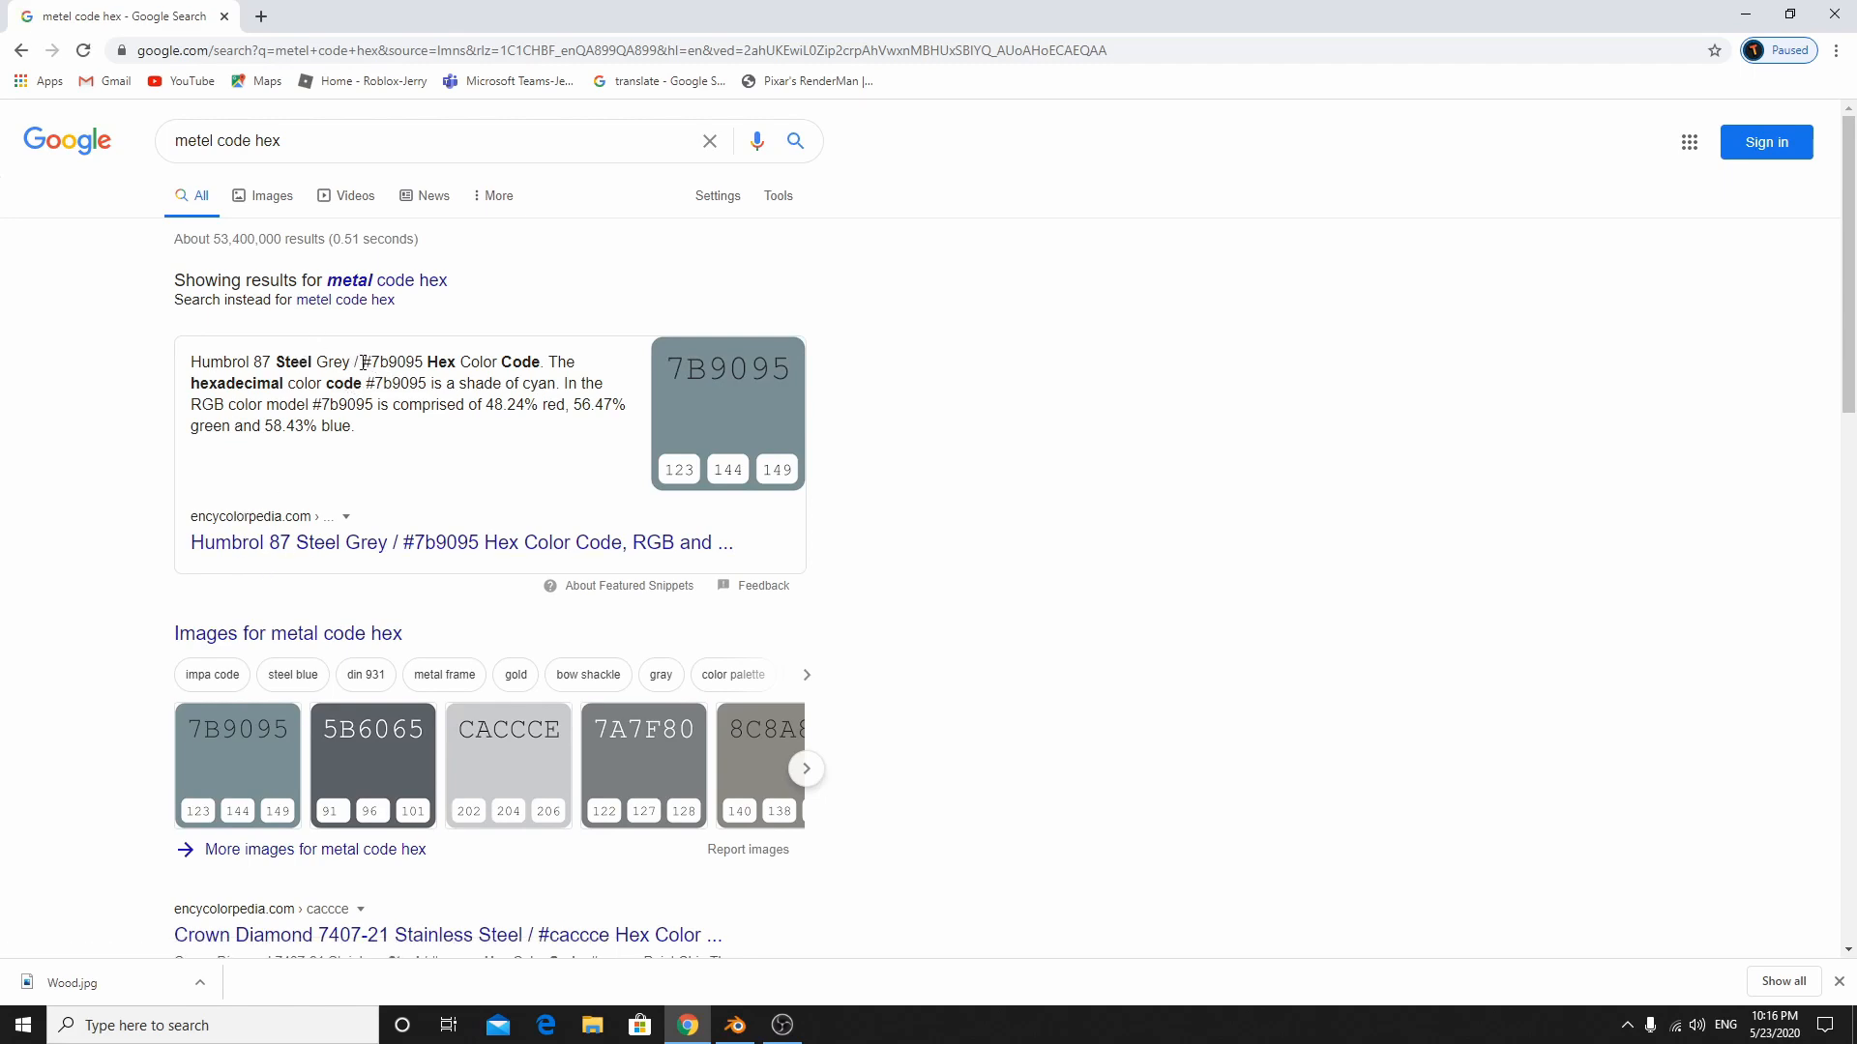
- Copy the steel grey code #7b9095 and, in Blender, give the wrecking ball a new material with that base color
drag(367, 364, 435, 367)
click(735, 1025)
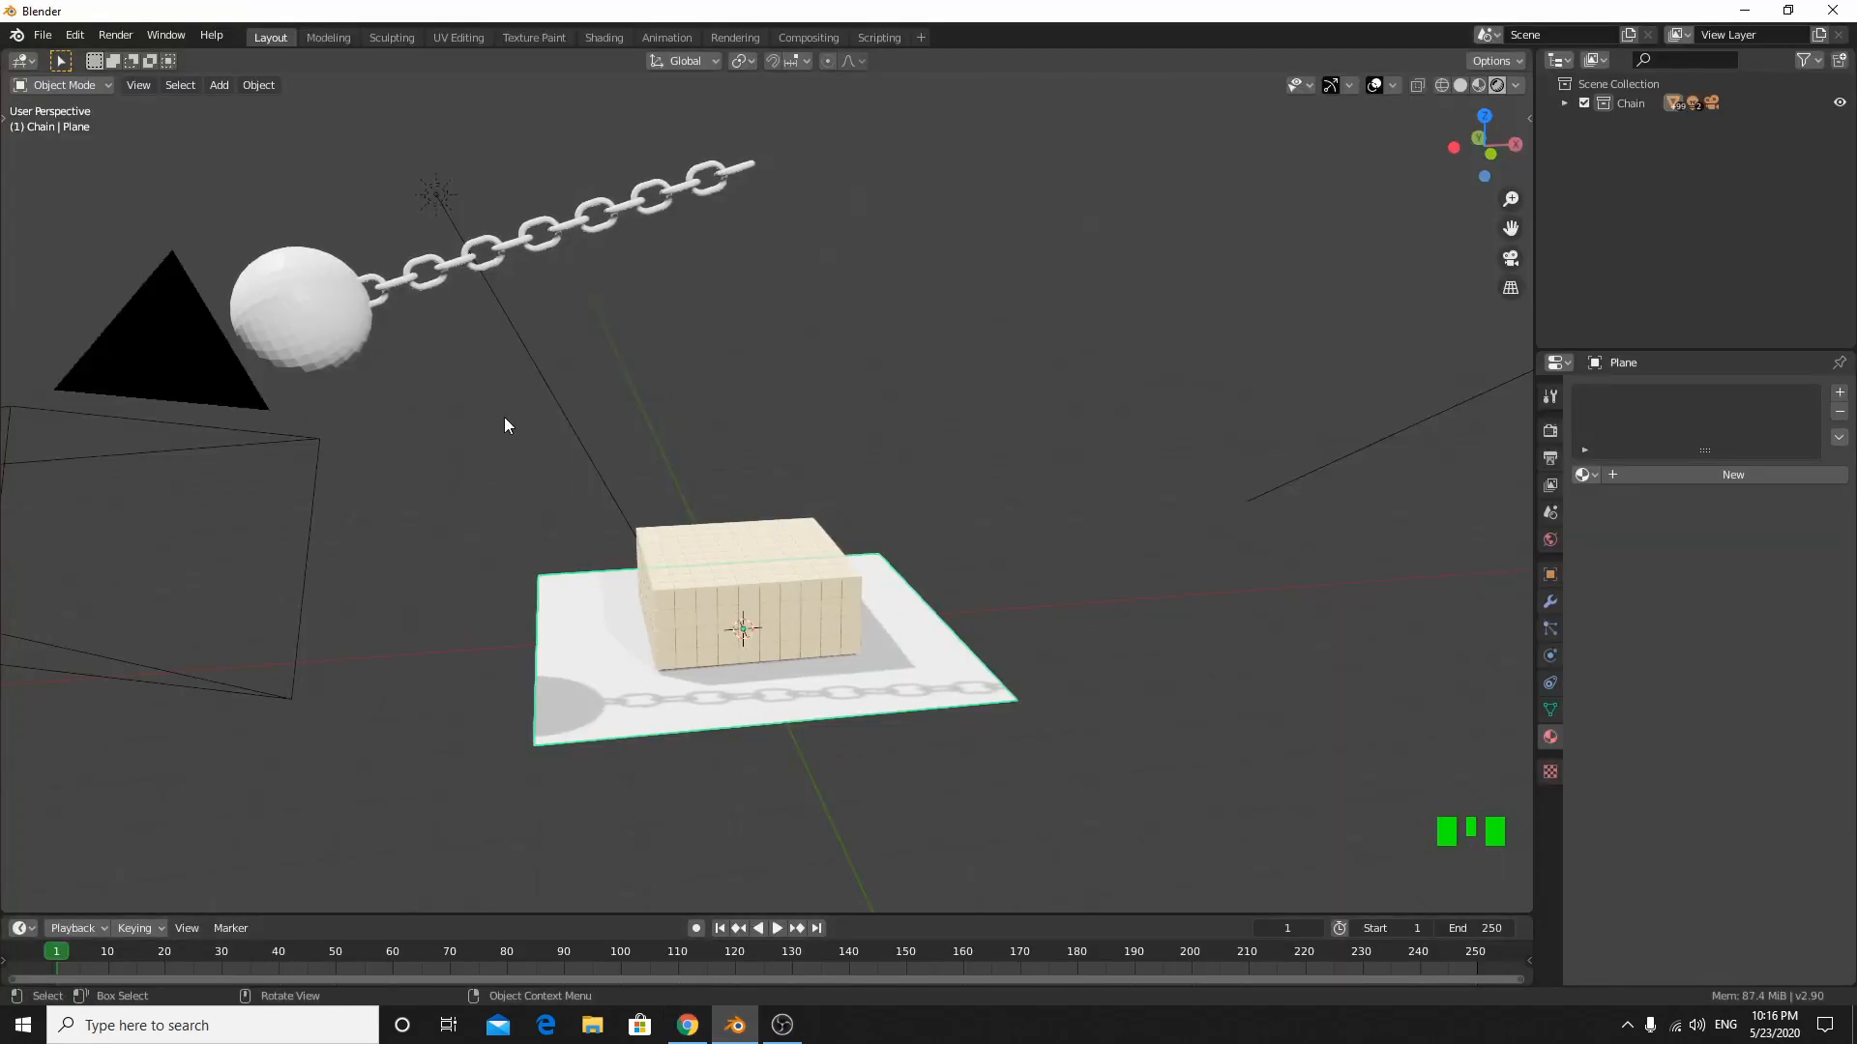
click(350, 323)
middle_drag(444, 410, 652, 447)
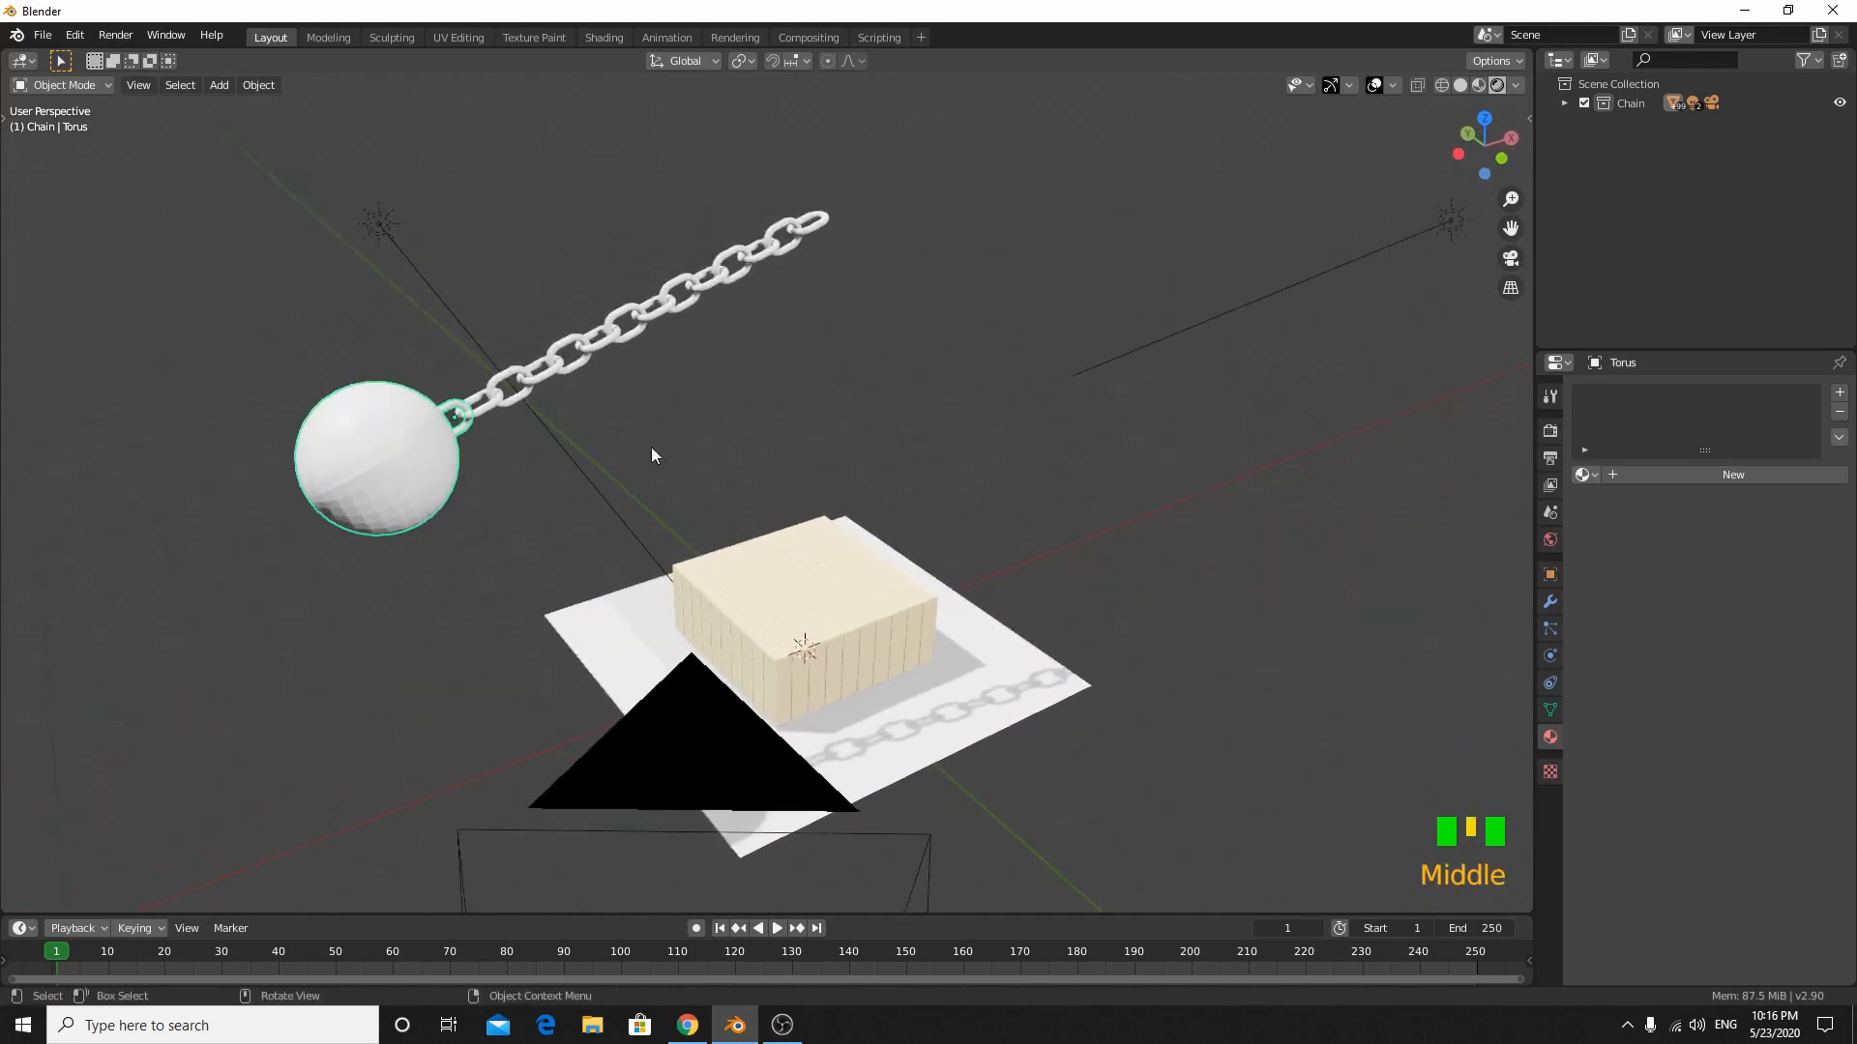
click(1741, 475)
click(1772, 669)
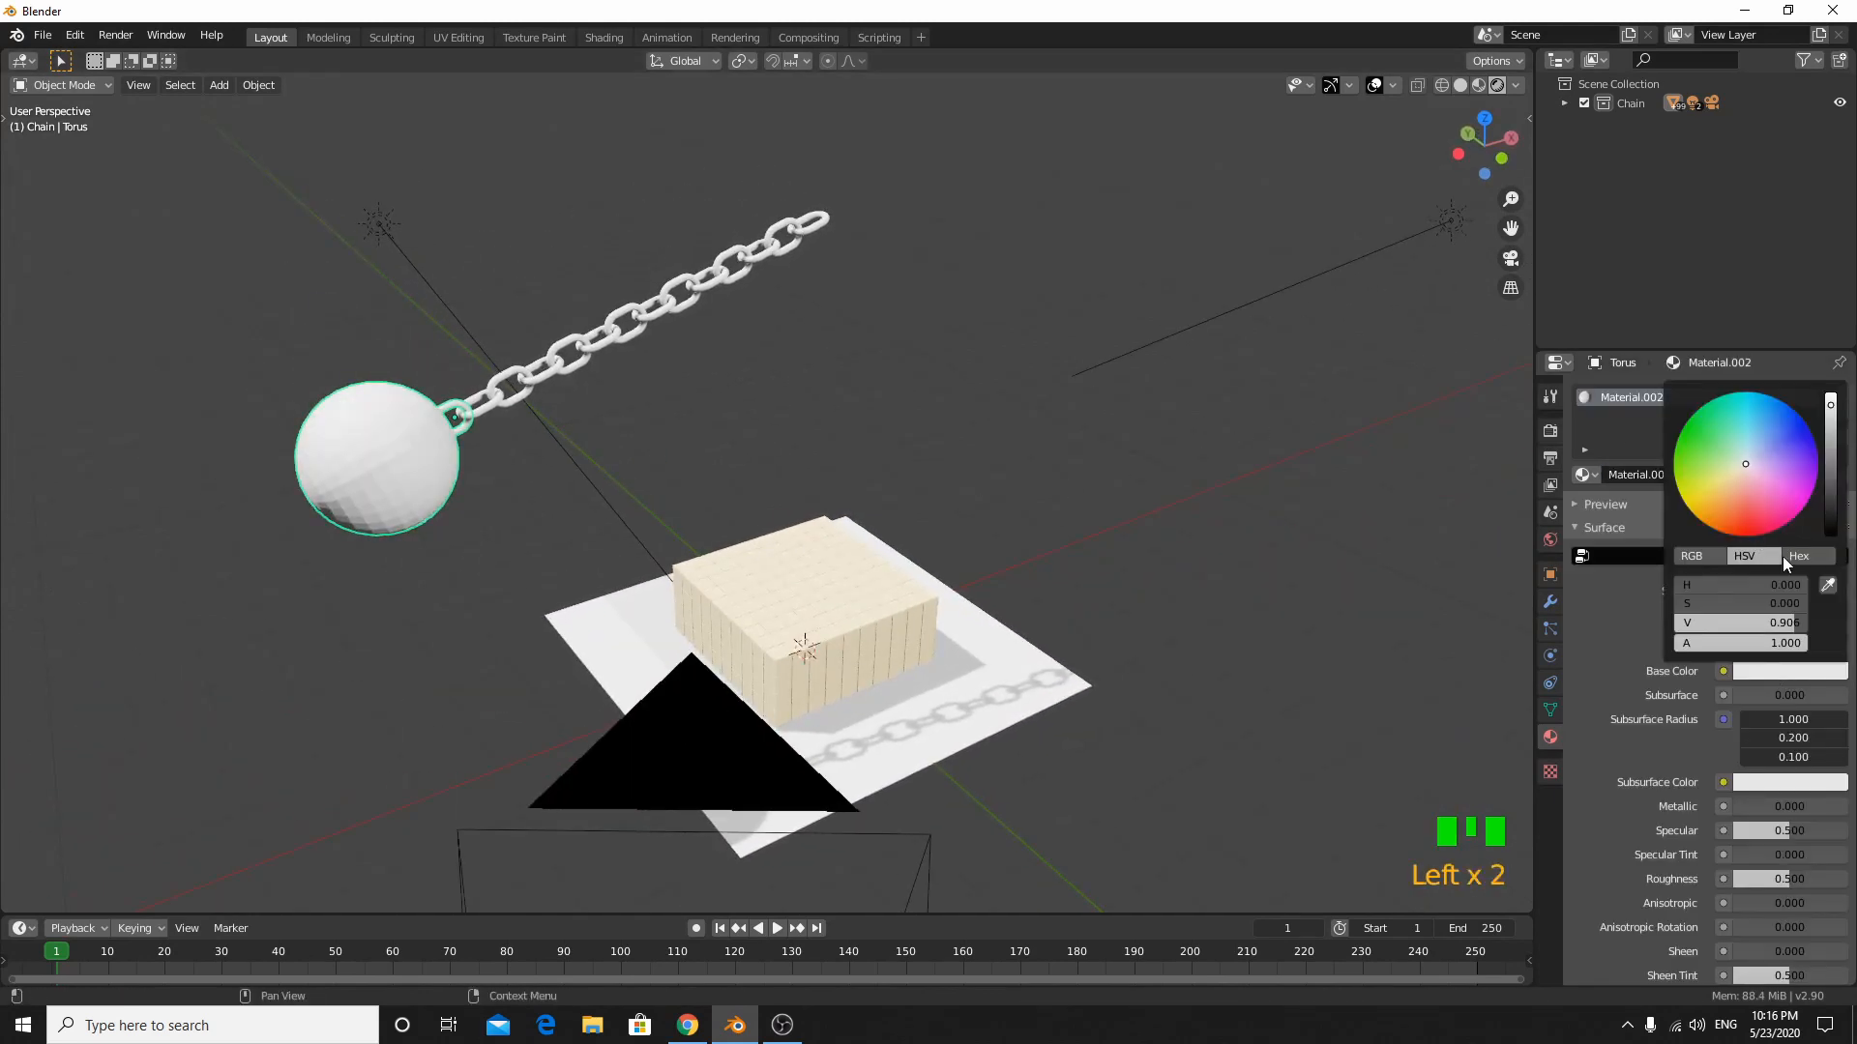
click(1744, 588)
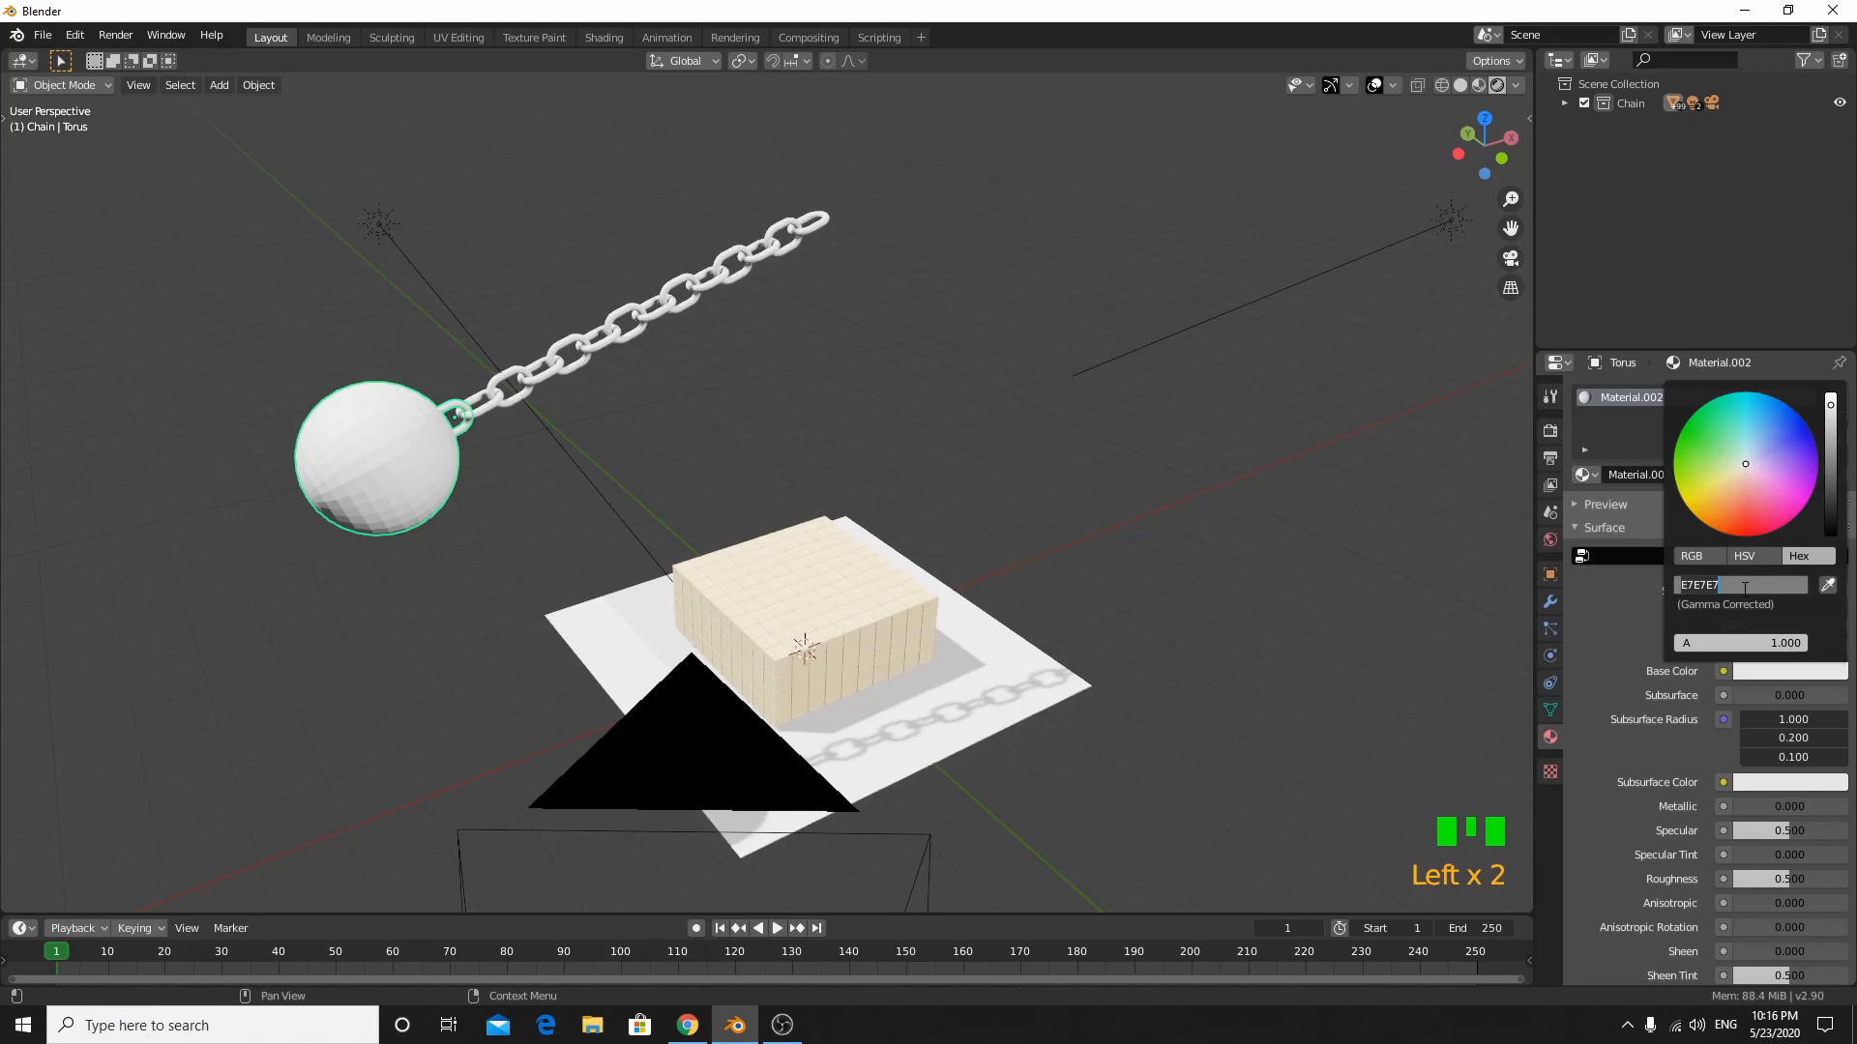
text(#7b9095)
key(Return)
scroll(904, 664, down, 1)
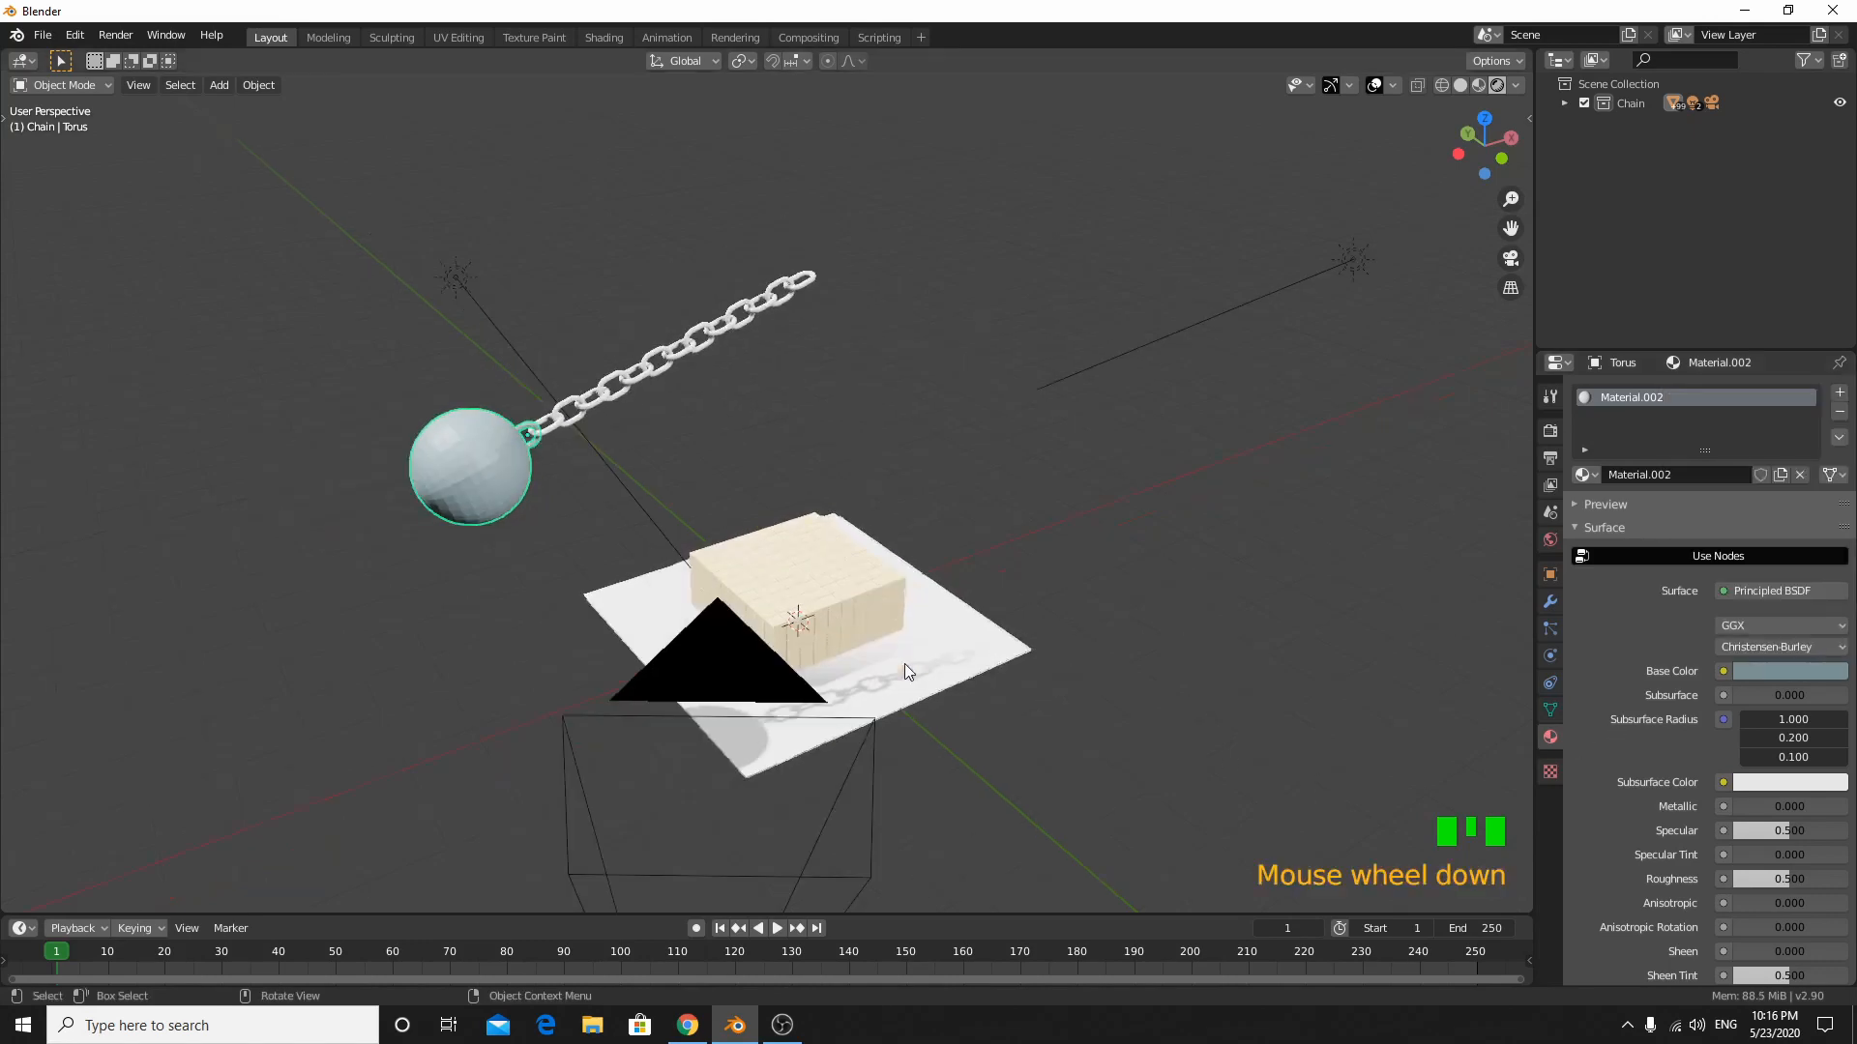
scroll(1013, 659, up, 4)
scroll(1013, 660, down, 1)
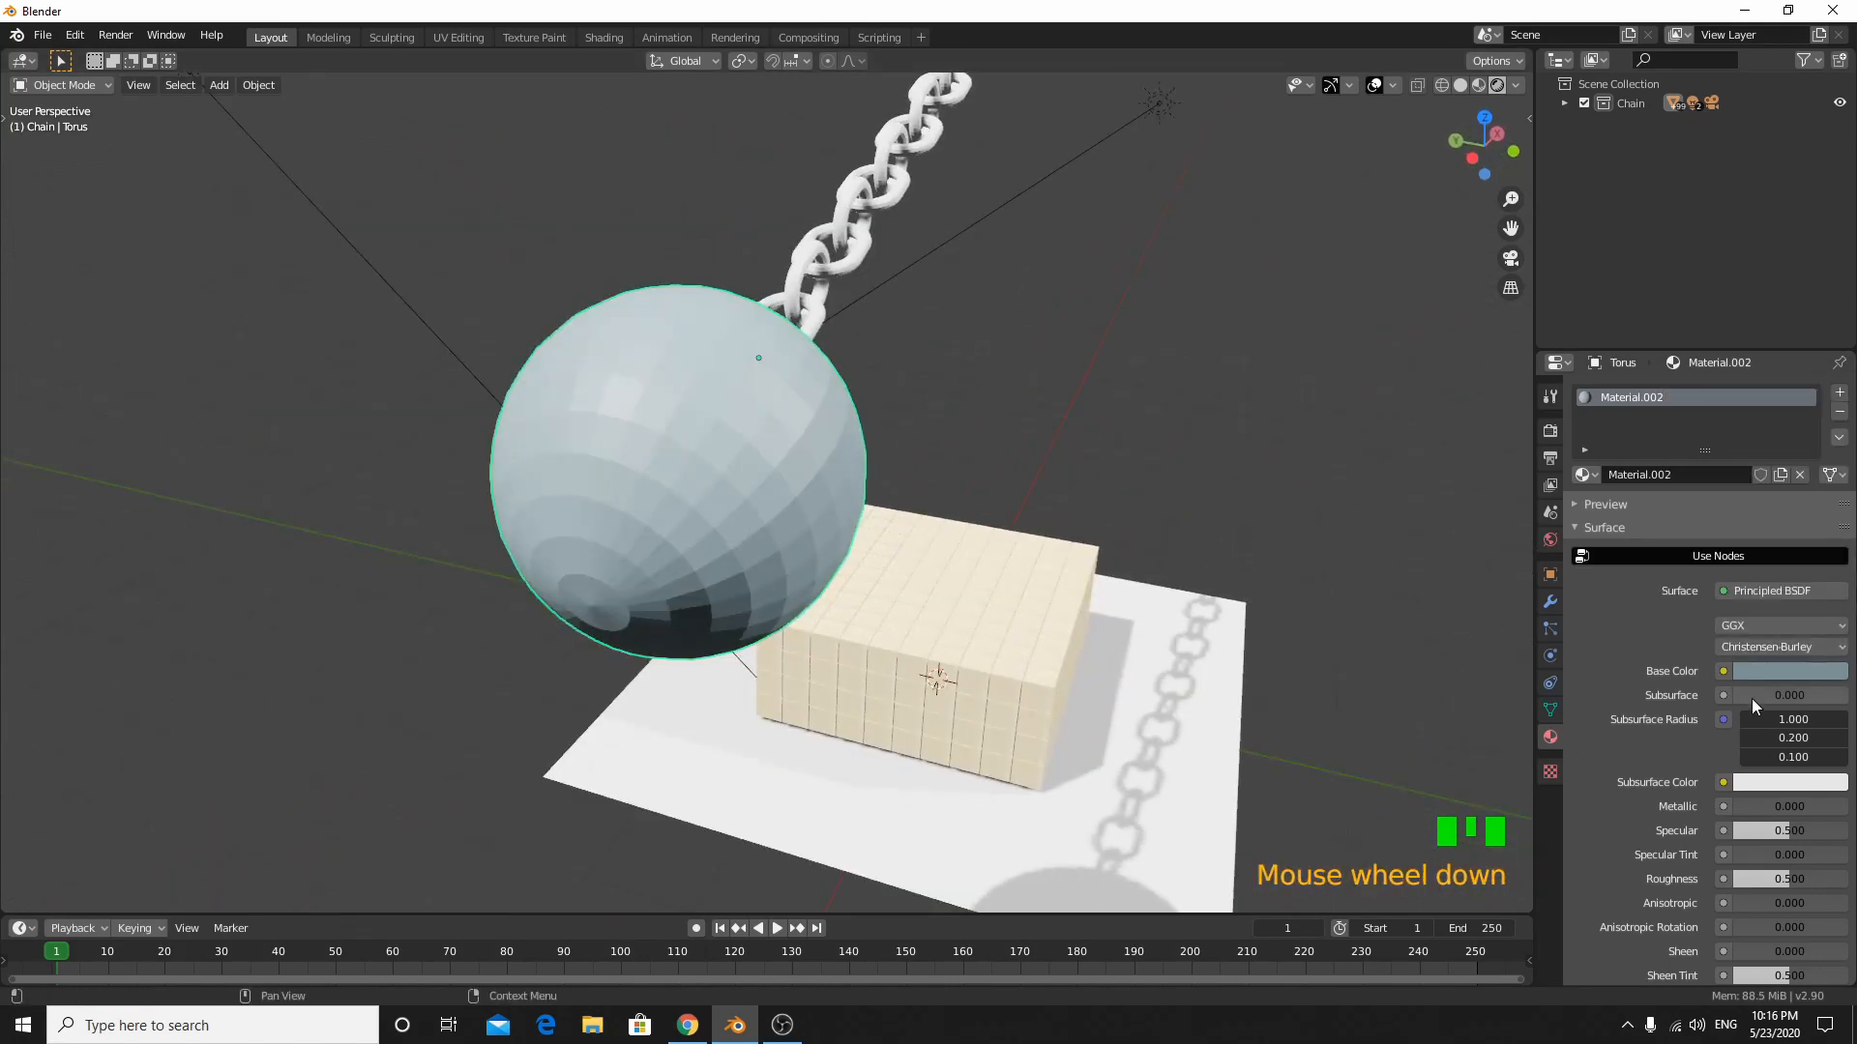
- Set the ball material's Metallic to 1.000 and its Roughness to 0.675
drag(1737, 804, 1842, 805)
middle_drag(1096, 727, 1046, 758)
scroll(1161, 757, up, 1)
scroll(1450, 774, down, 1)
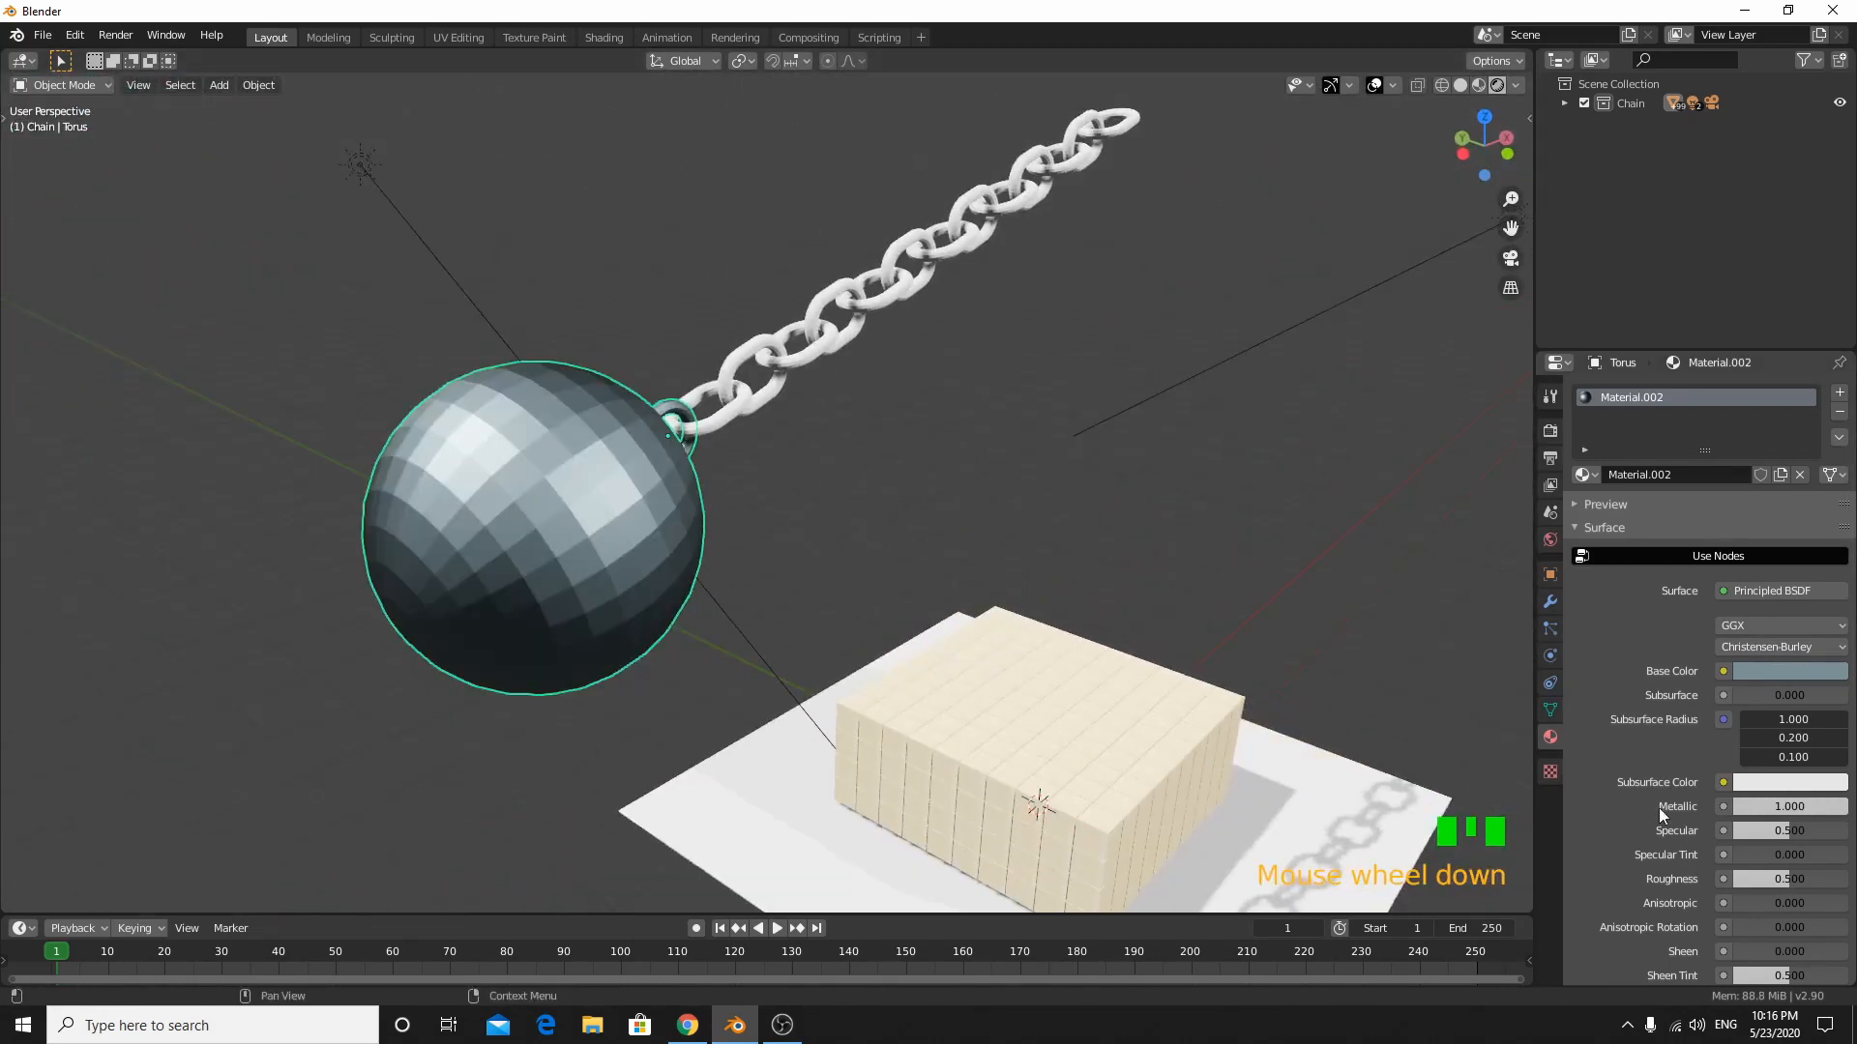
scroll(1777, 857, down, 1)
scroll(1777, 857, down, 2)
mouse_move(1761, 763)
mouse_down()
mouse_move(1735, 763)
mouse_move(1781, 763)
mouse_up()
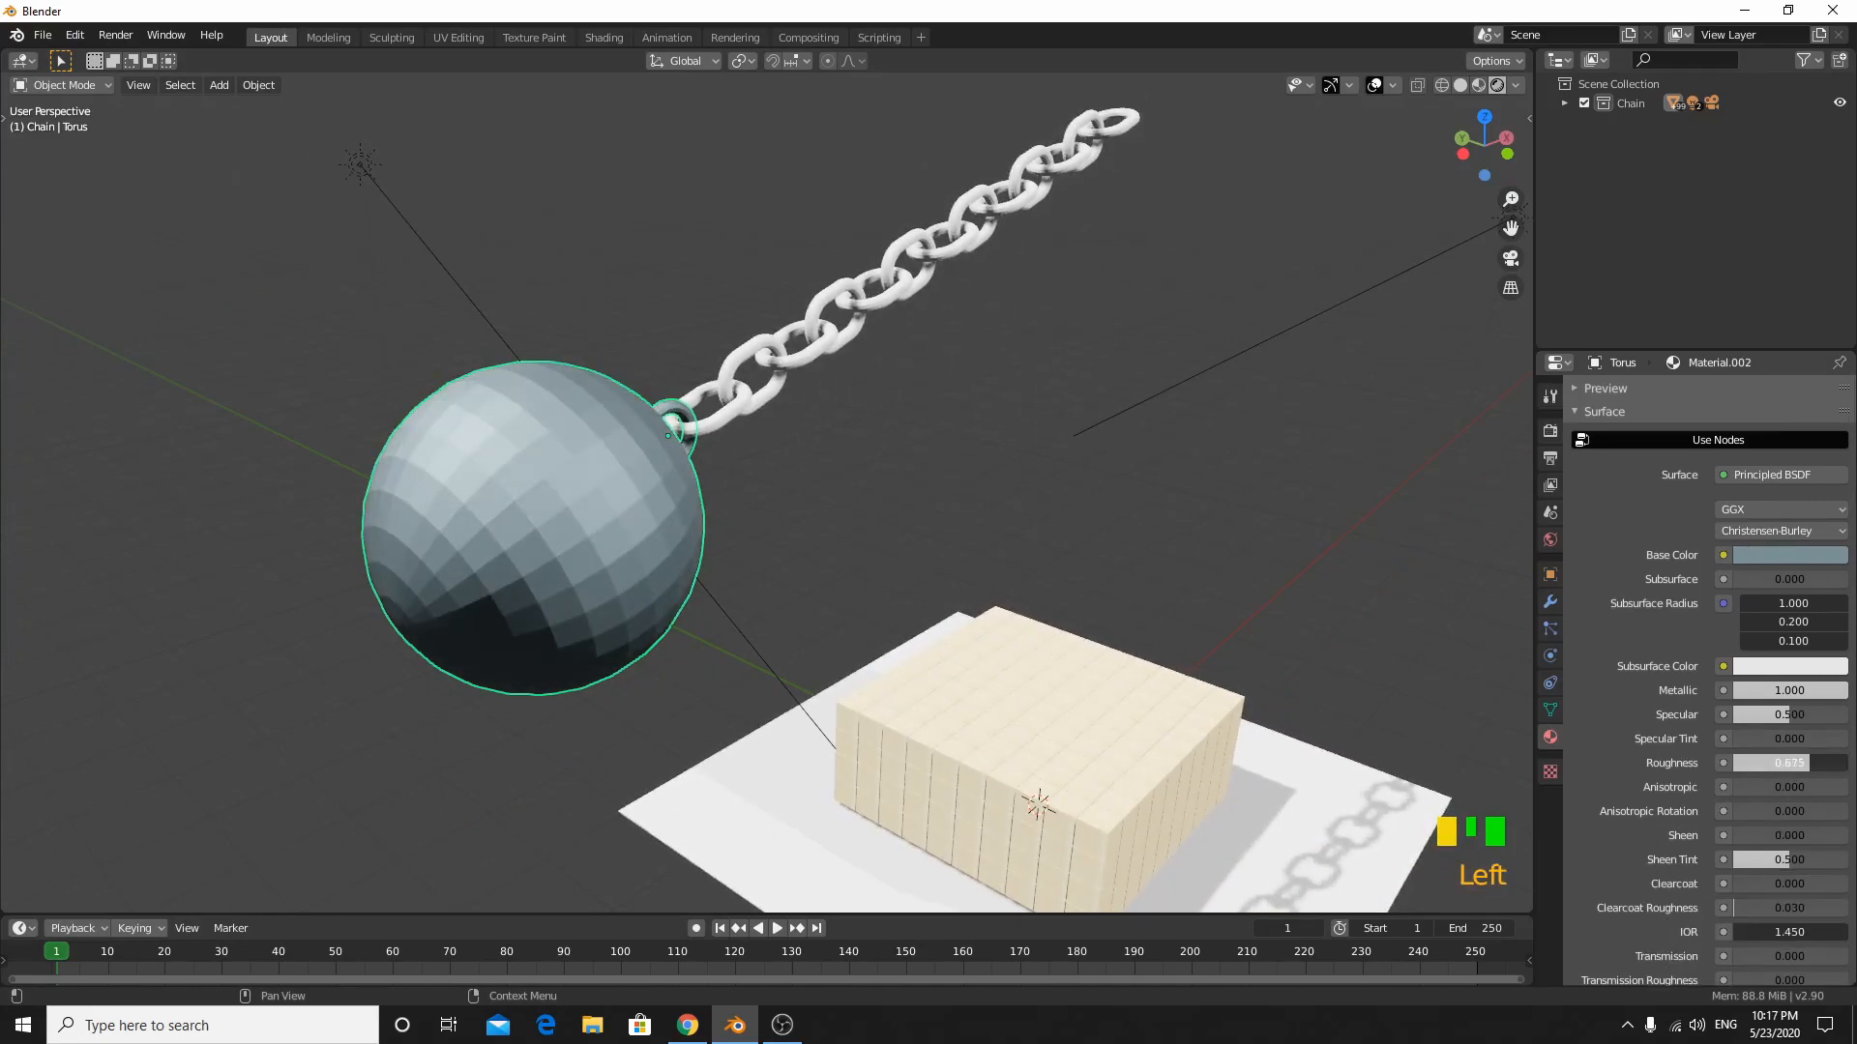
scroll(895, 636, down, 2)
middle_drag(895, 636, 897, 681)
scroll(914, 694, up, 4)
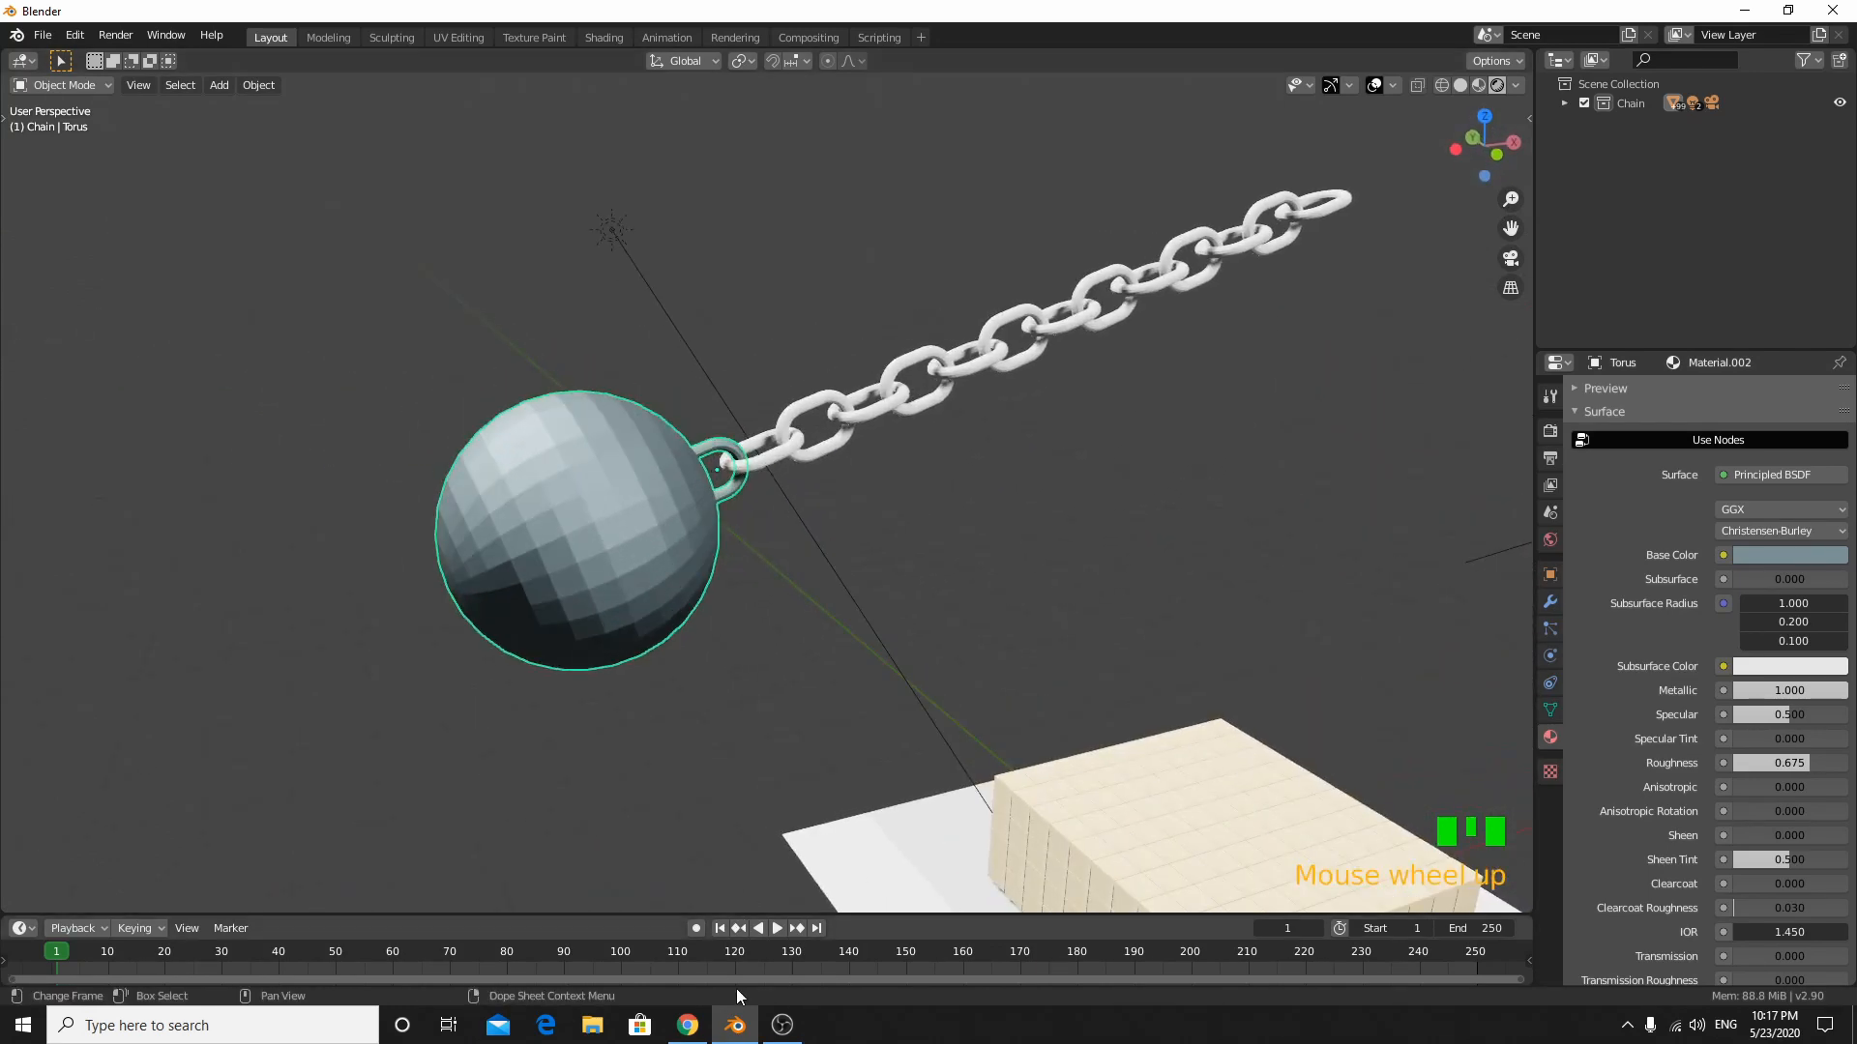
- Switch to Chrome and search Google for "bronze code hex"
click(698, 1022)
click(238, 149)
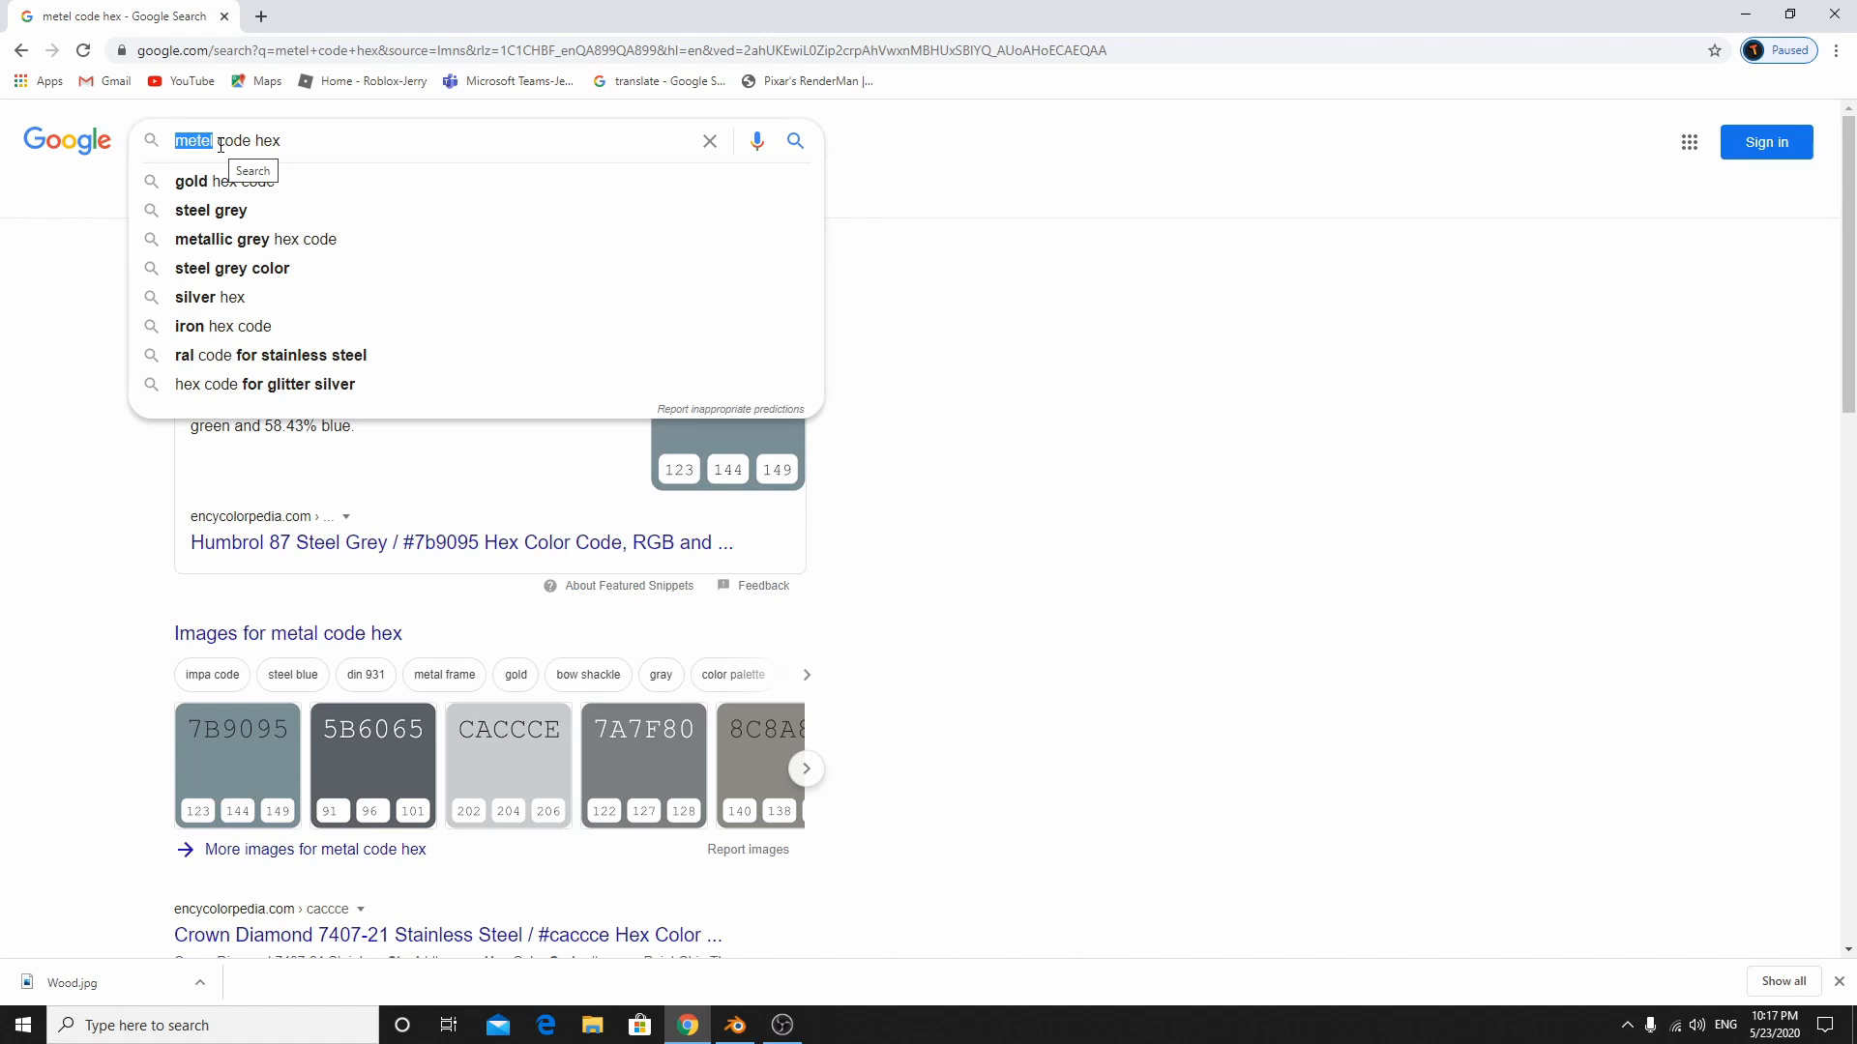
text(bronz)
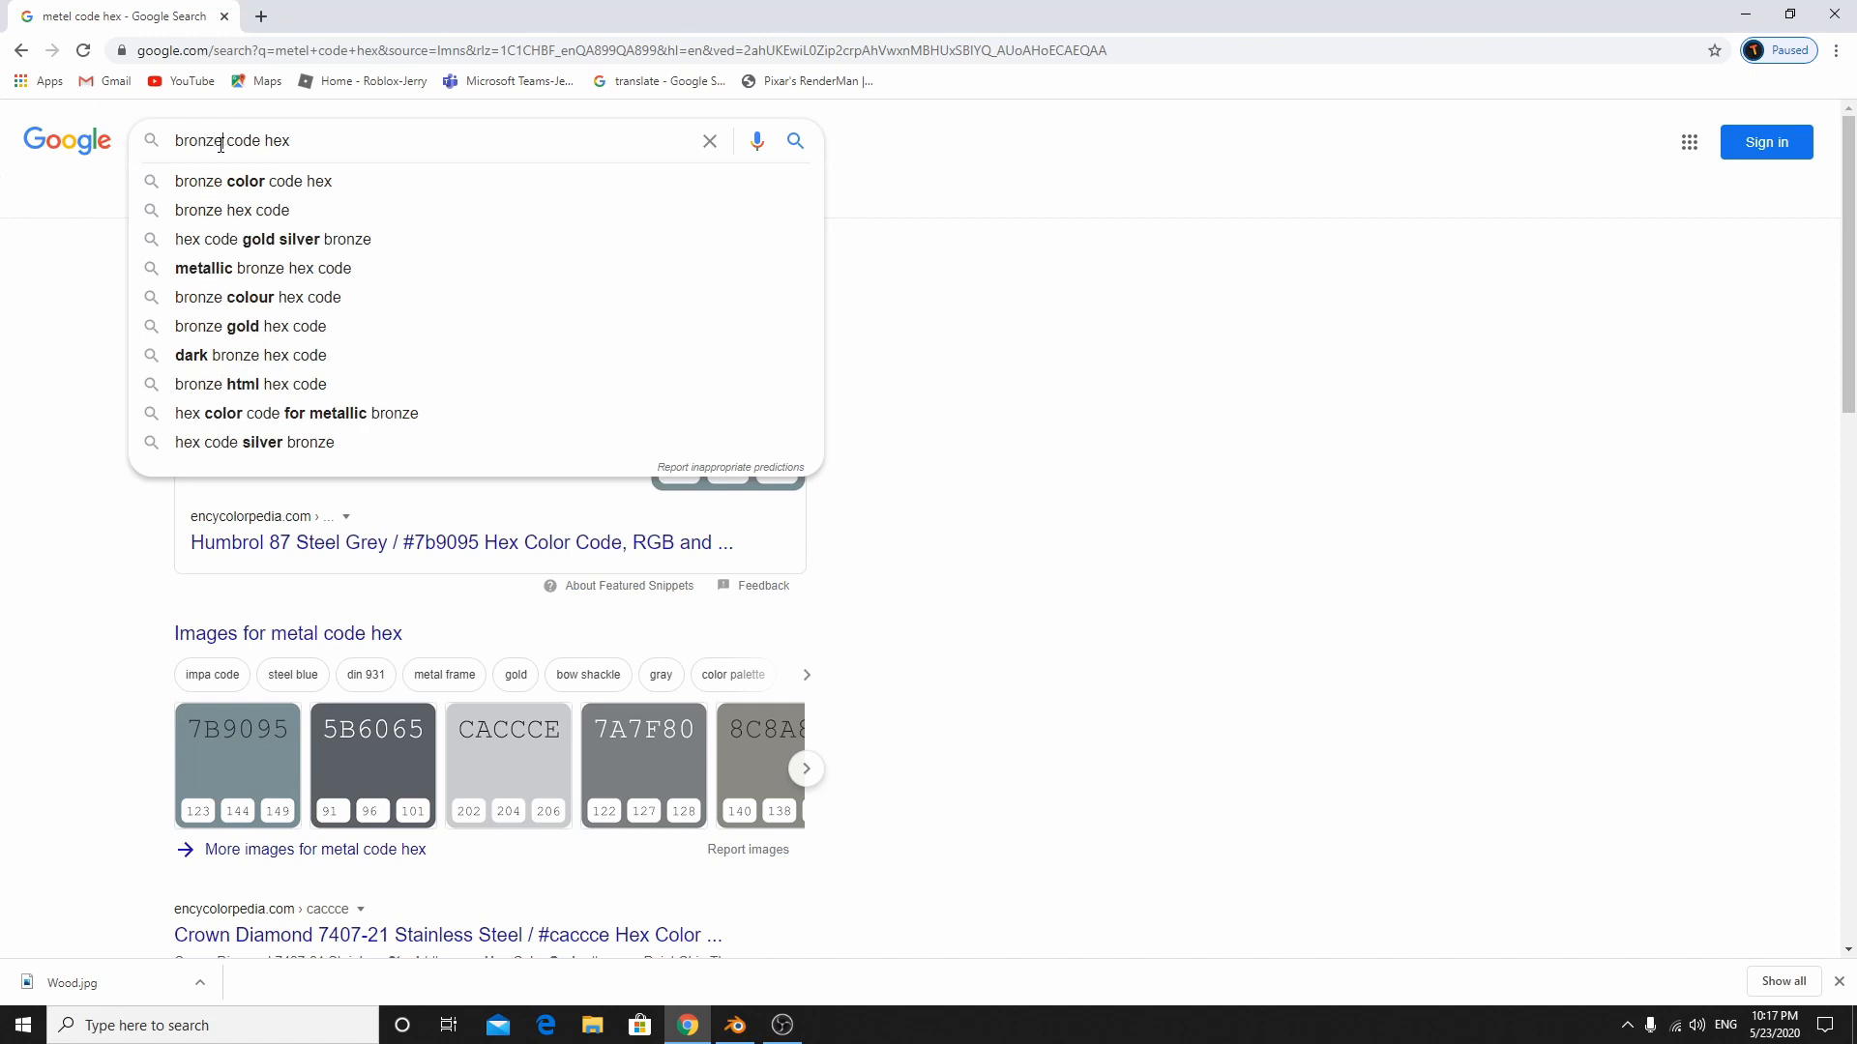
key(Return)
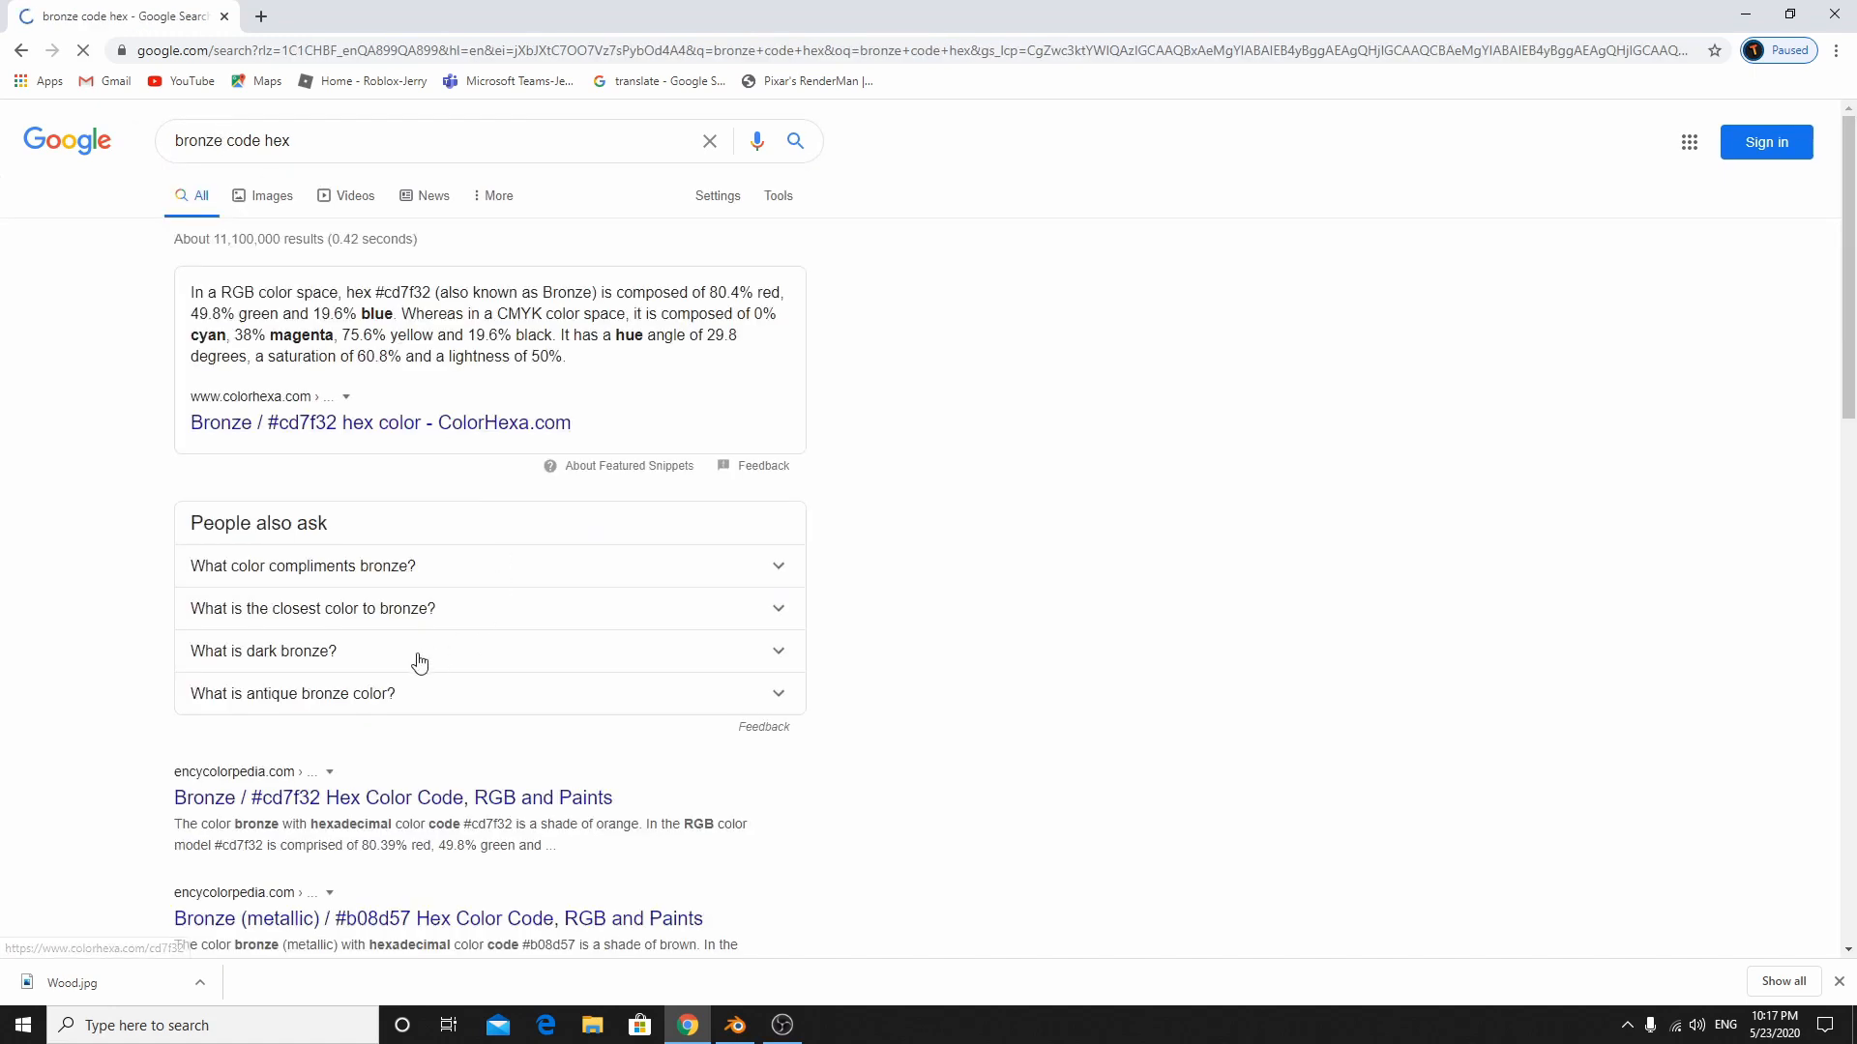
- Copy the bronze code #cd7f32 and, in Blender, apply it as the ball material's base color
drag(376, 295, 430, 300)
key(ctrl+c)
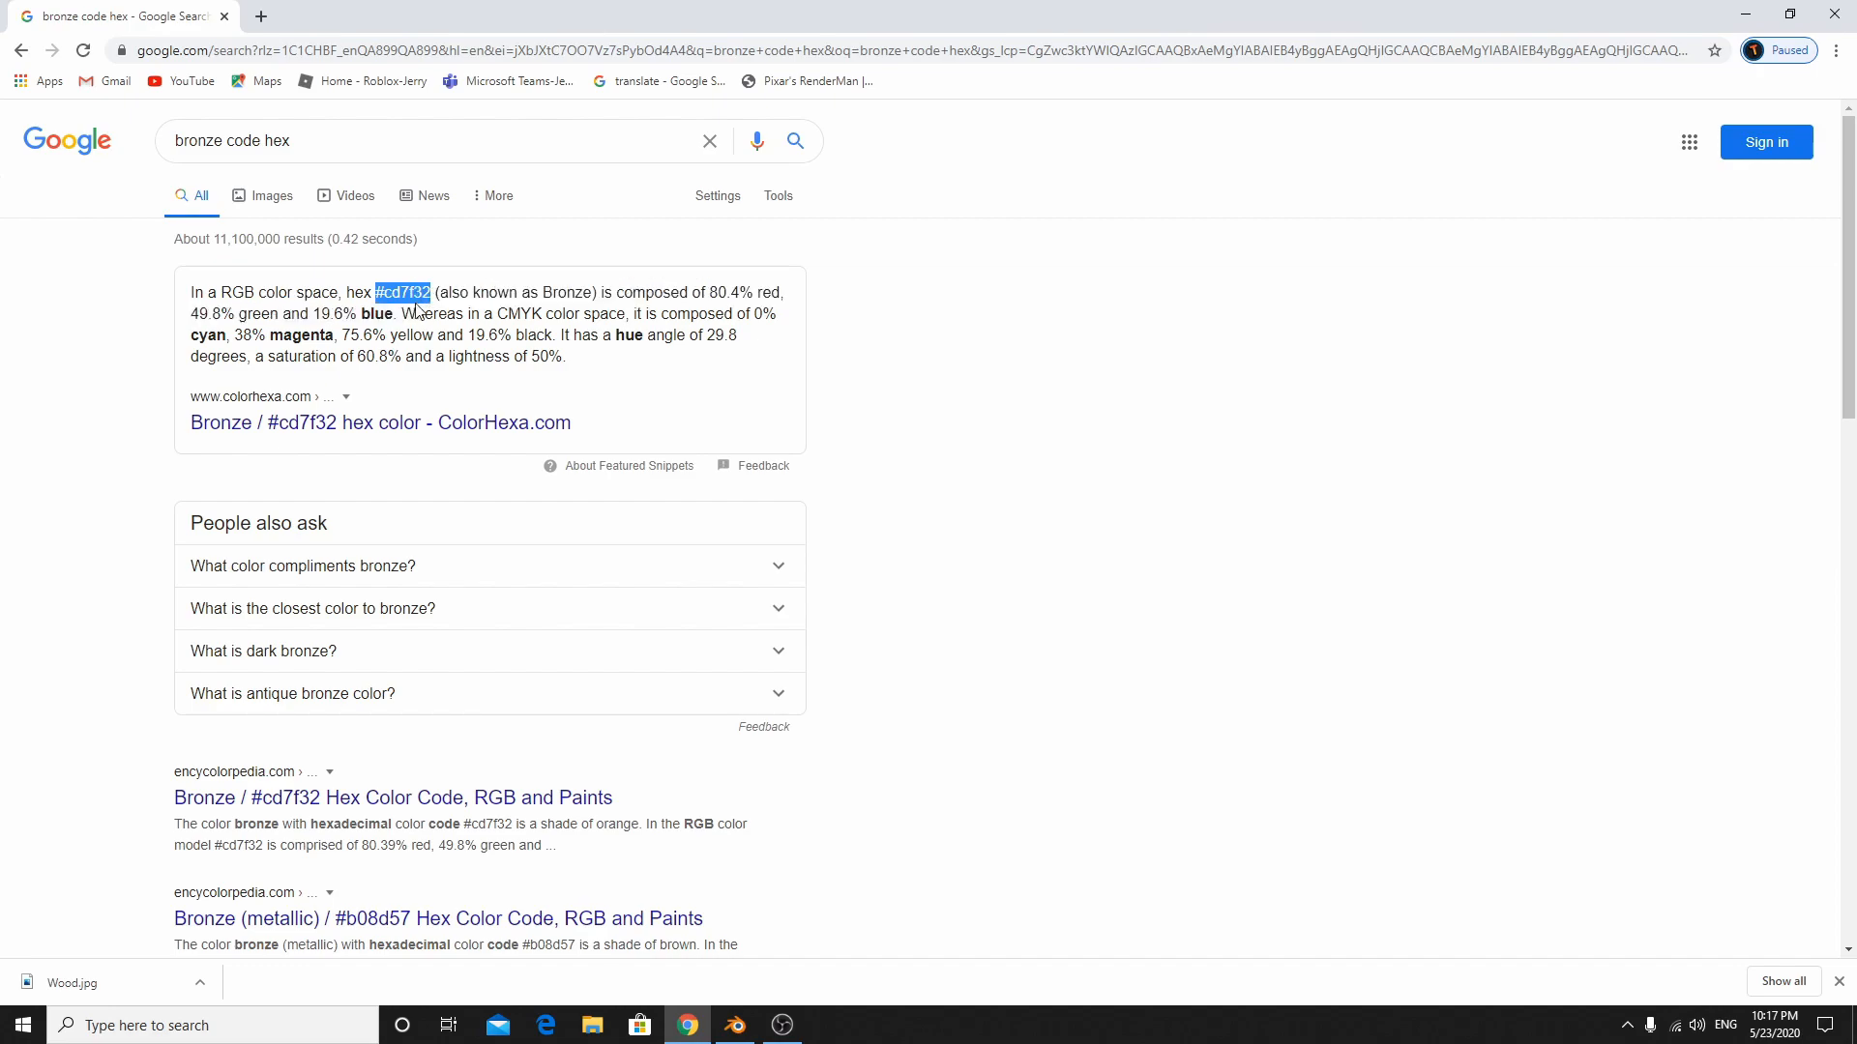
click(735, 1025)
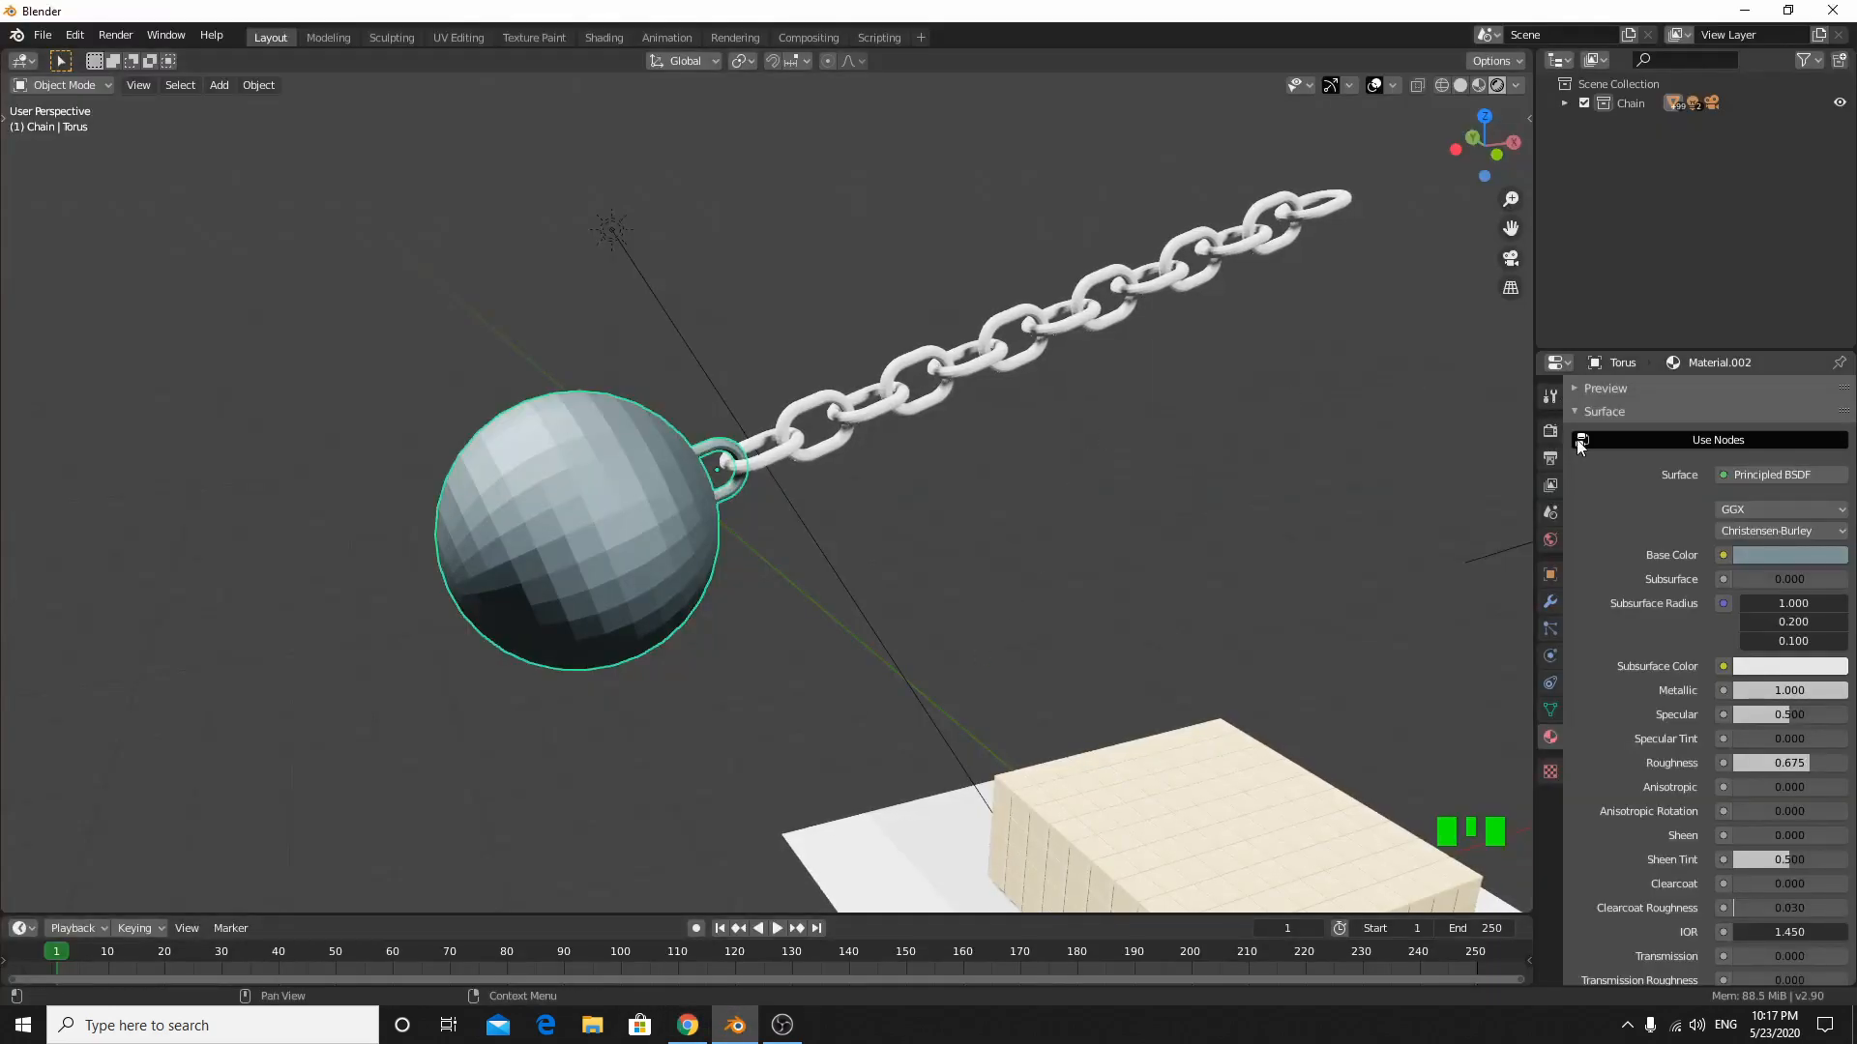
scroll(1699, 595, up, 3)
click(1787, 670)
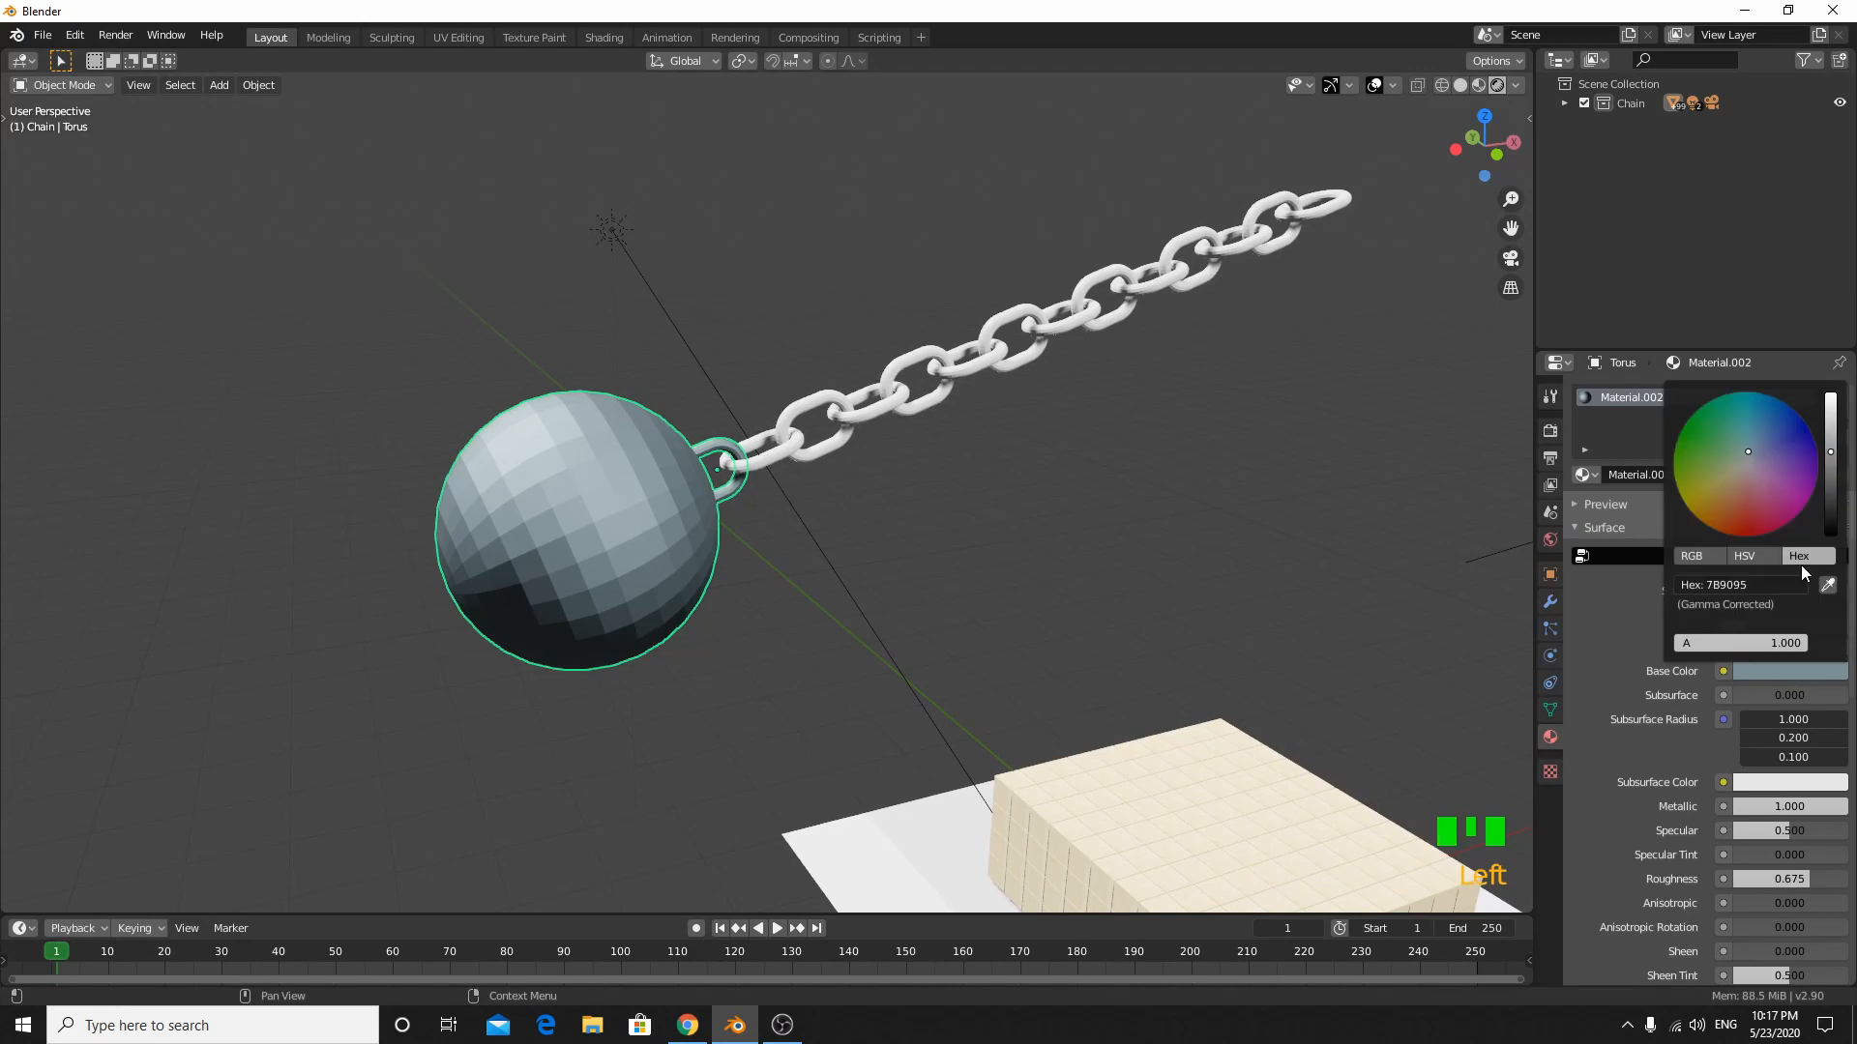
key(ctrl+v)
key(Return)
middle_drag(1350, 647, 1045, 677)
scroll(1083, 659, down, 1)
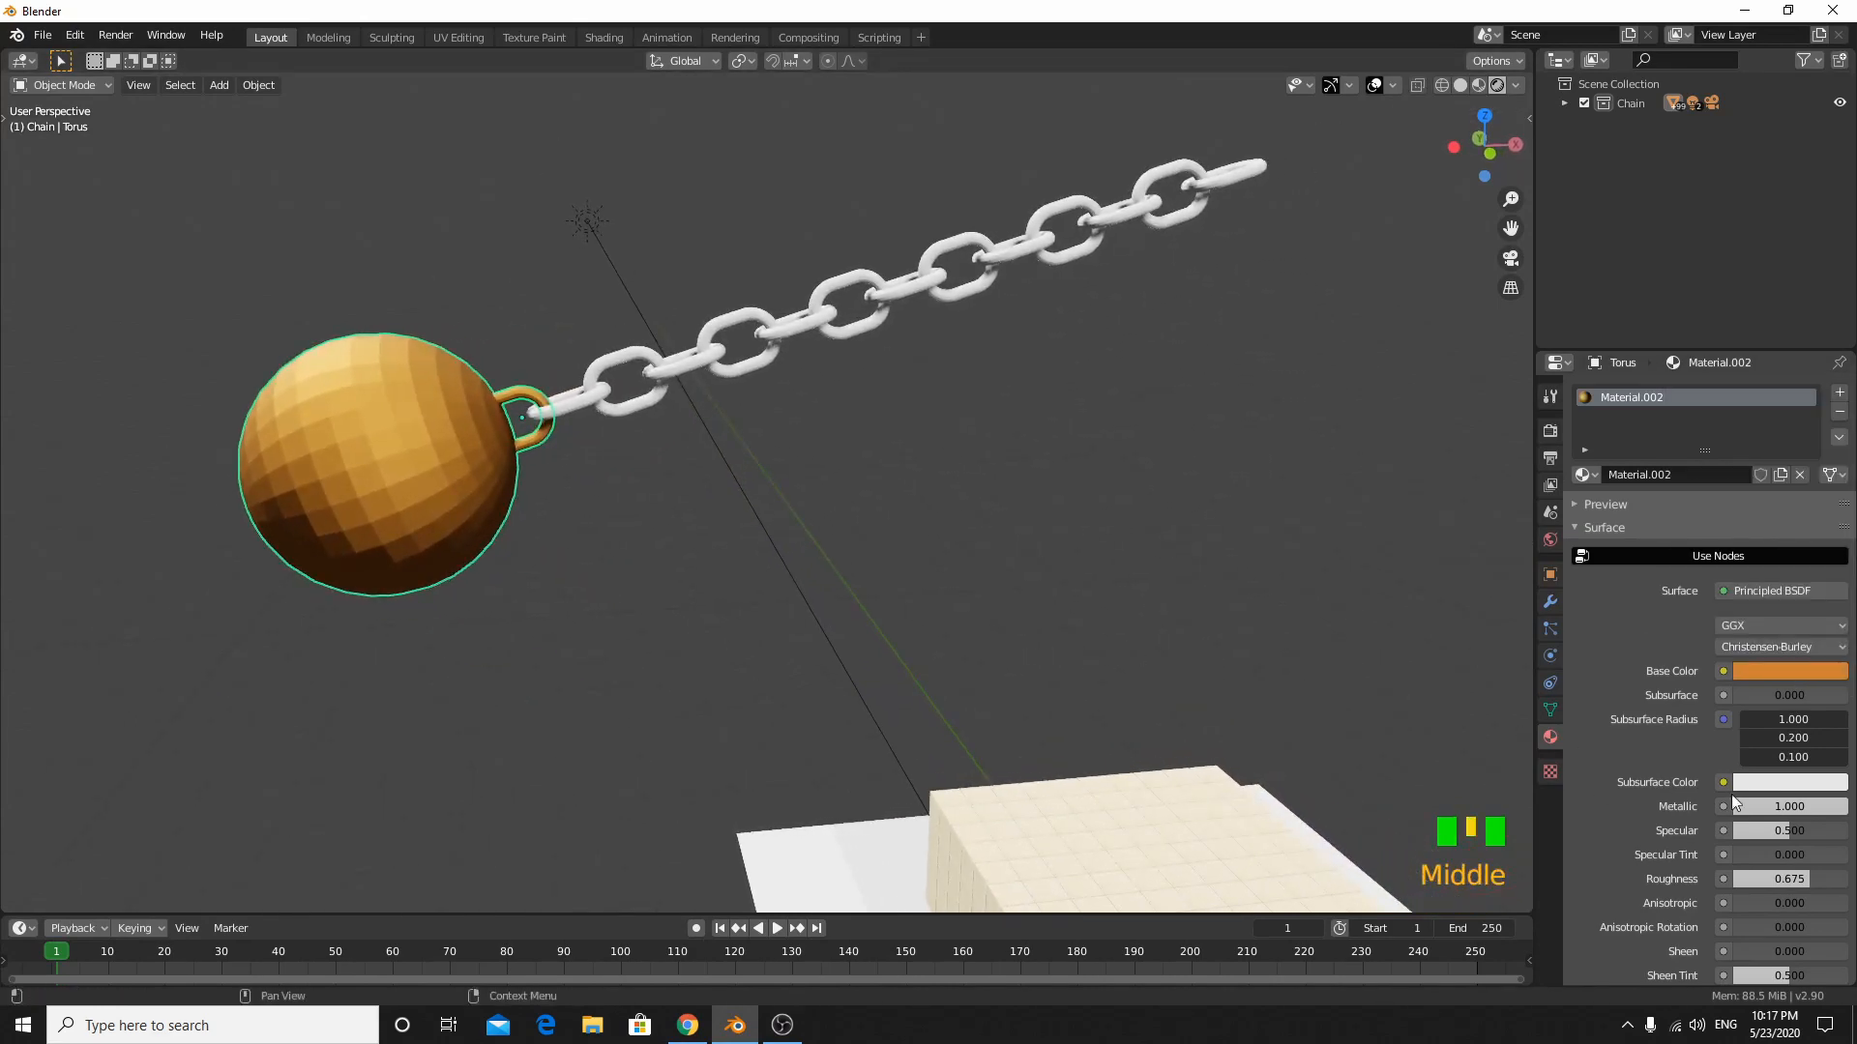
- Remove the ball's current material slot and create a new material with the orange base color E78721
click(1840, 412)
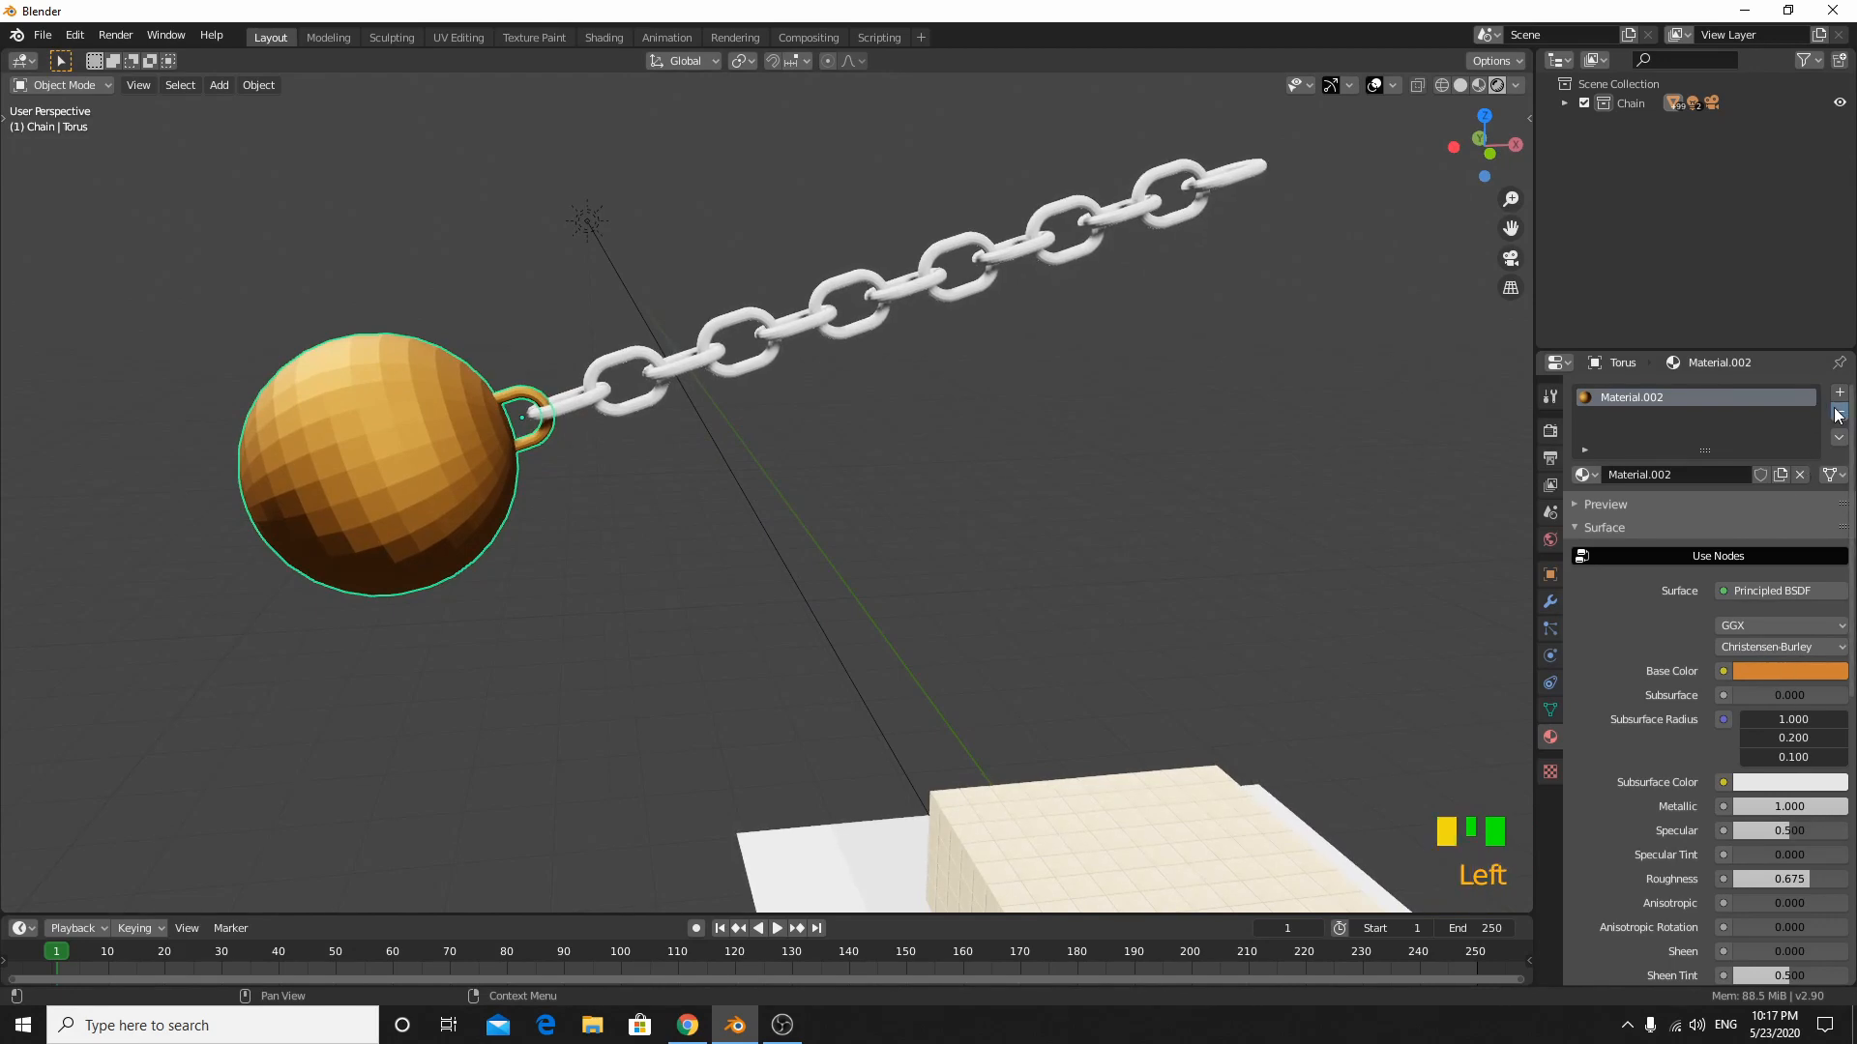
click(1740, 474)
click(1775, 669)
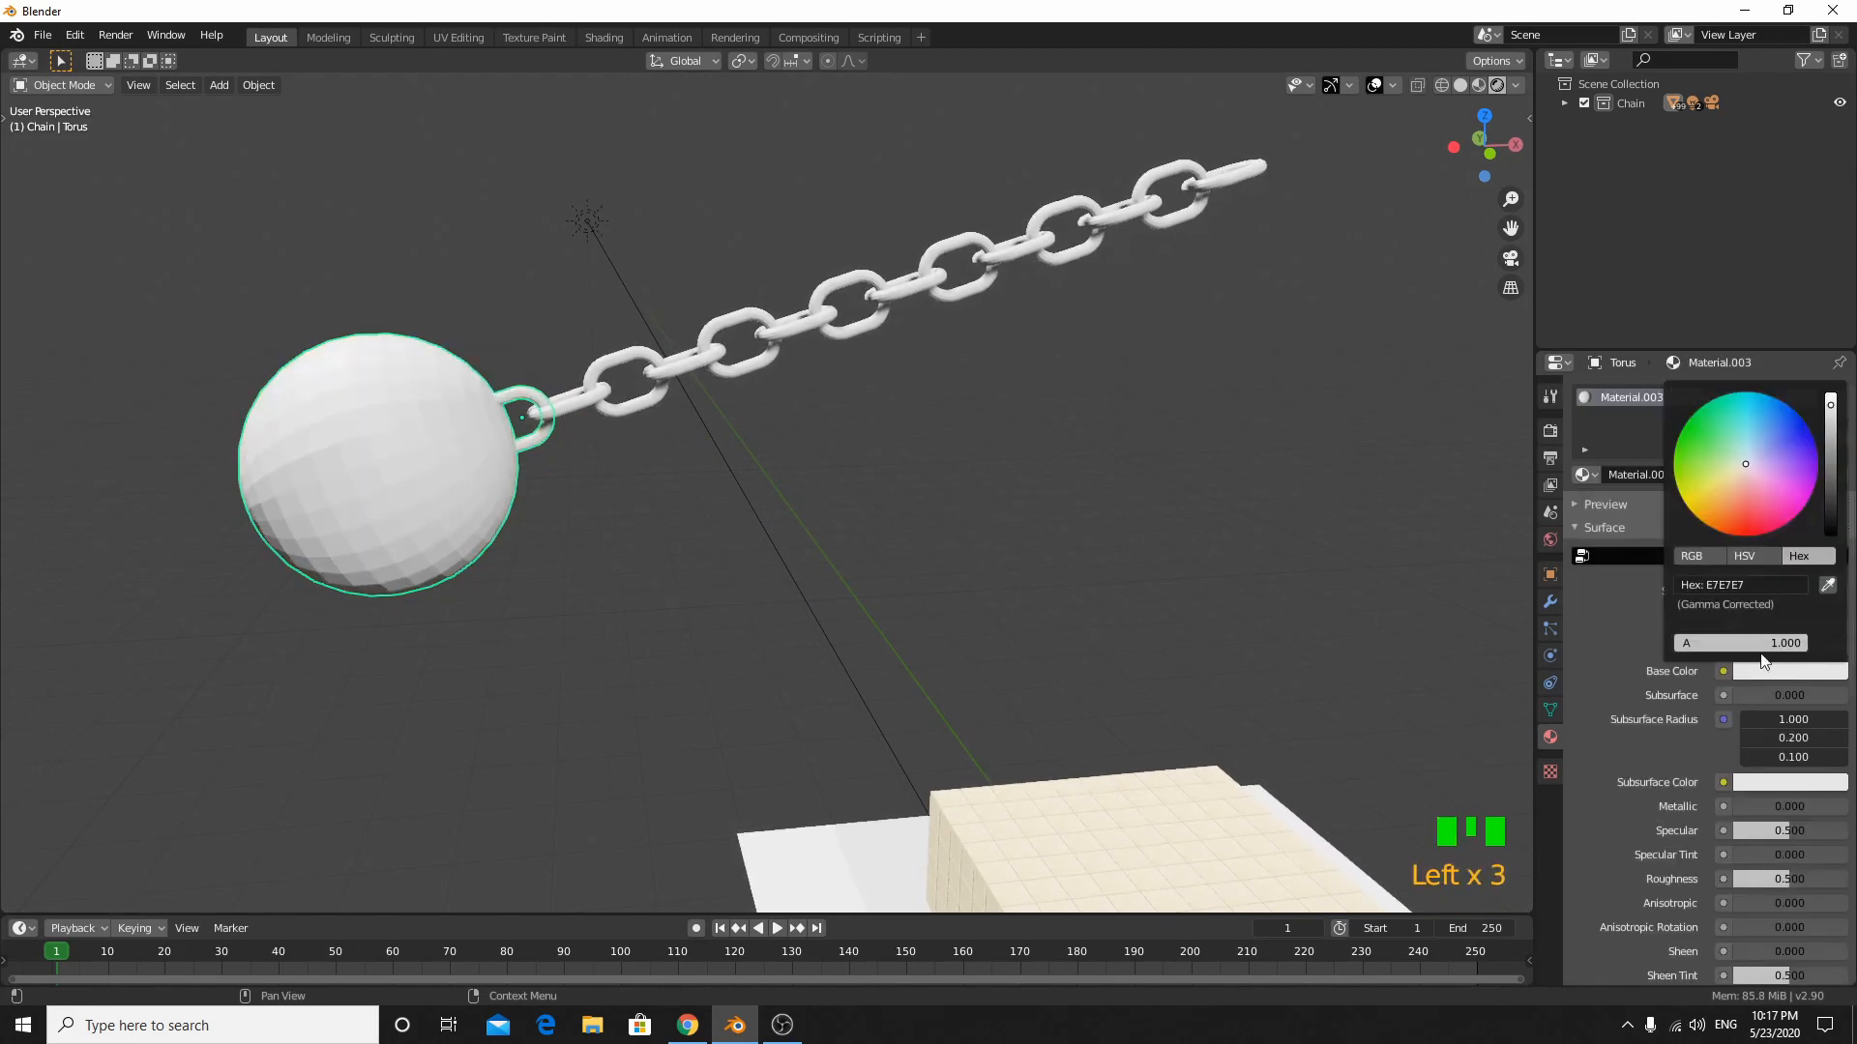
drag(1733, 493, 1714, 517)
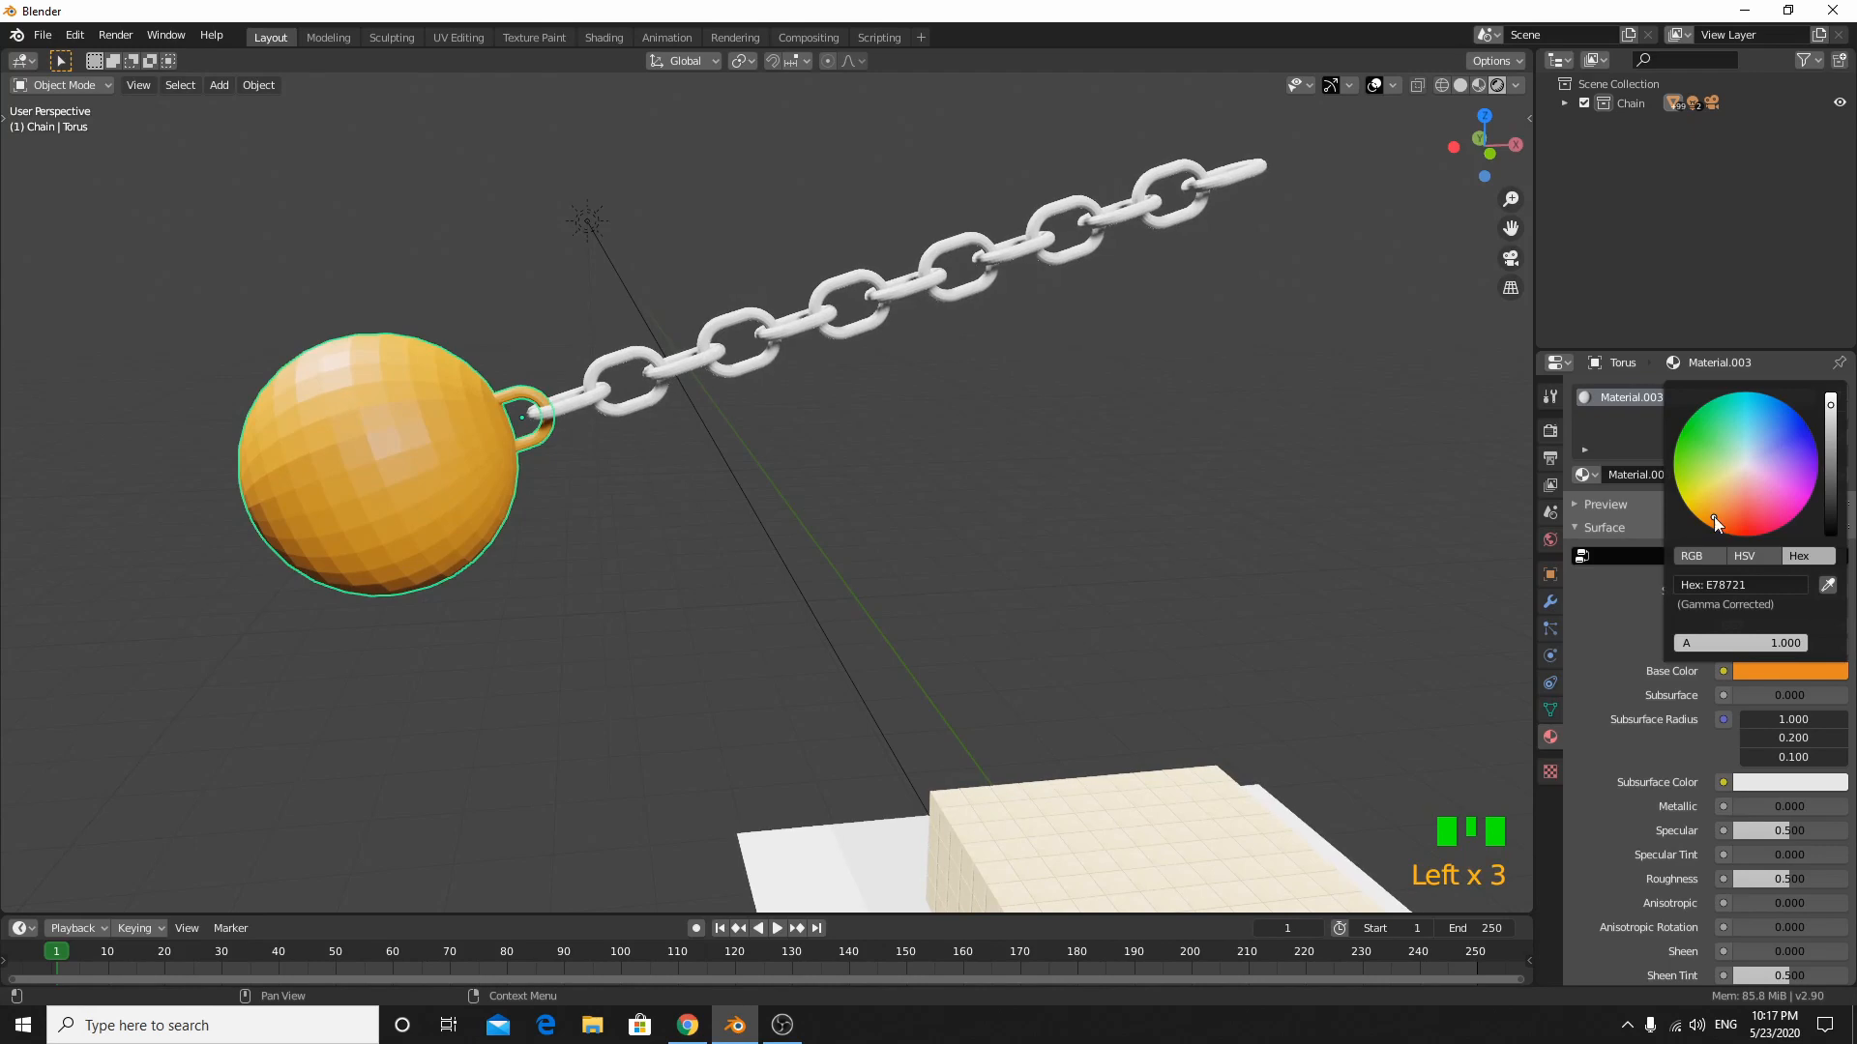
click(1649, 686)
- Set the ball's new material to Metallic 1.000 and Roughness 0.650
drag(1739, 807, 1842, 806)
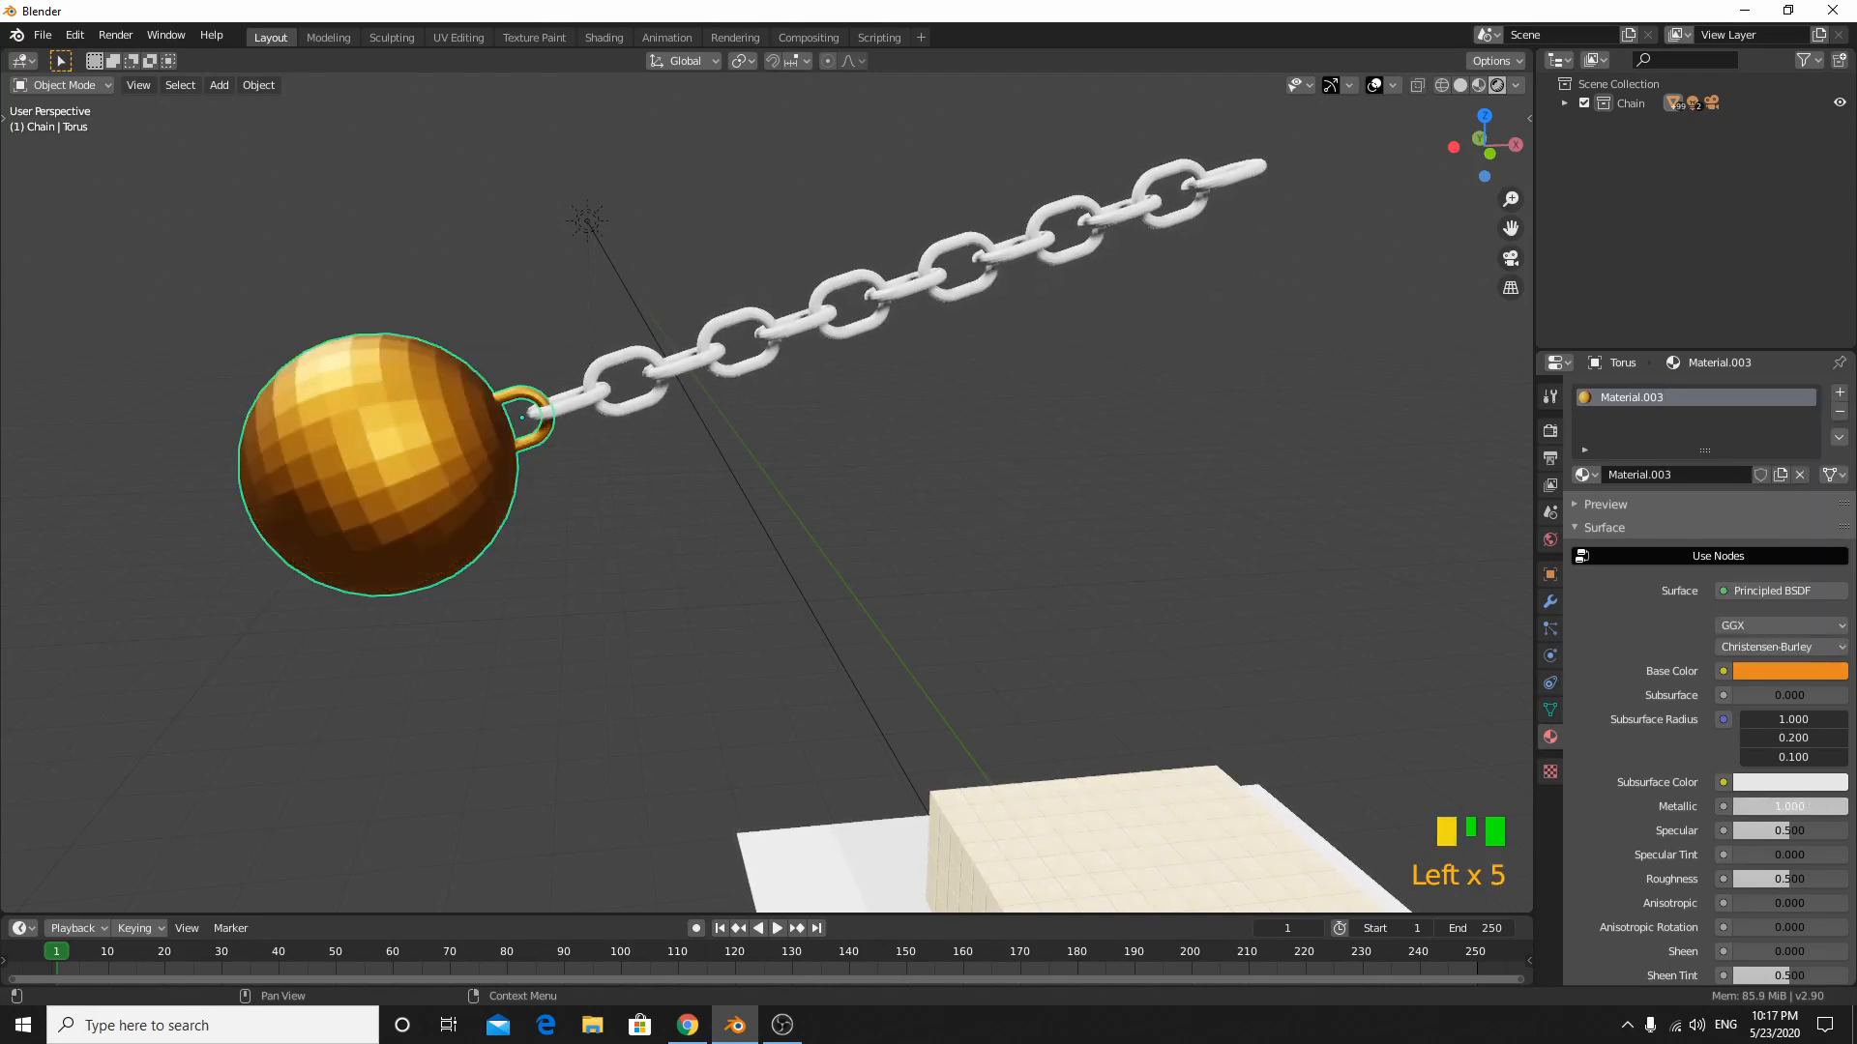
middle_drag(606, 756, 682, 740)
scroll(708, 754, up, 2)
drag(1801, 878, 1736, 878)
middle_drag(909, 774, 909, 734)
drag(1743, 880, 1807, 880)
- Darken the ball material's base color to a brownish orange, about hex AA6419
click(1778, 674)
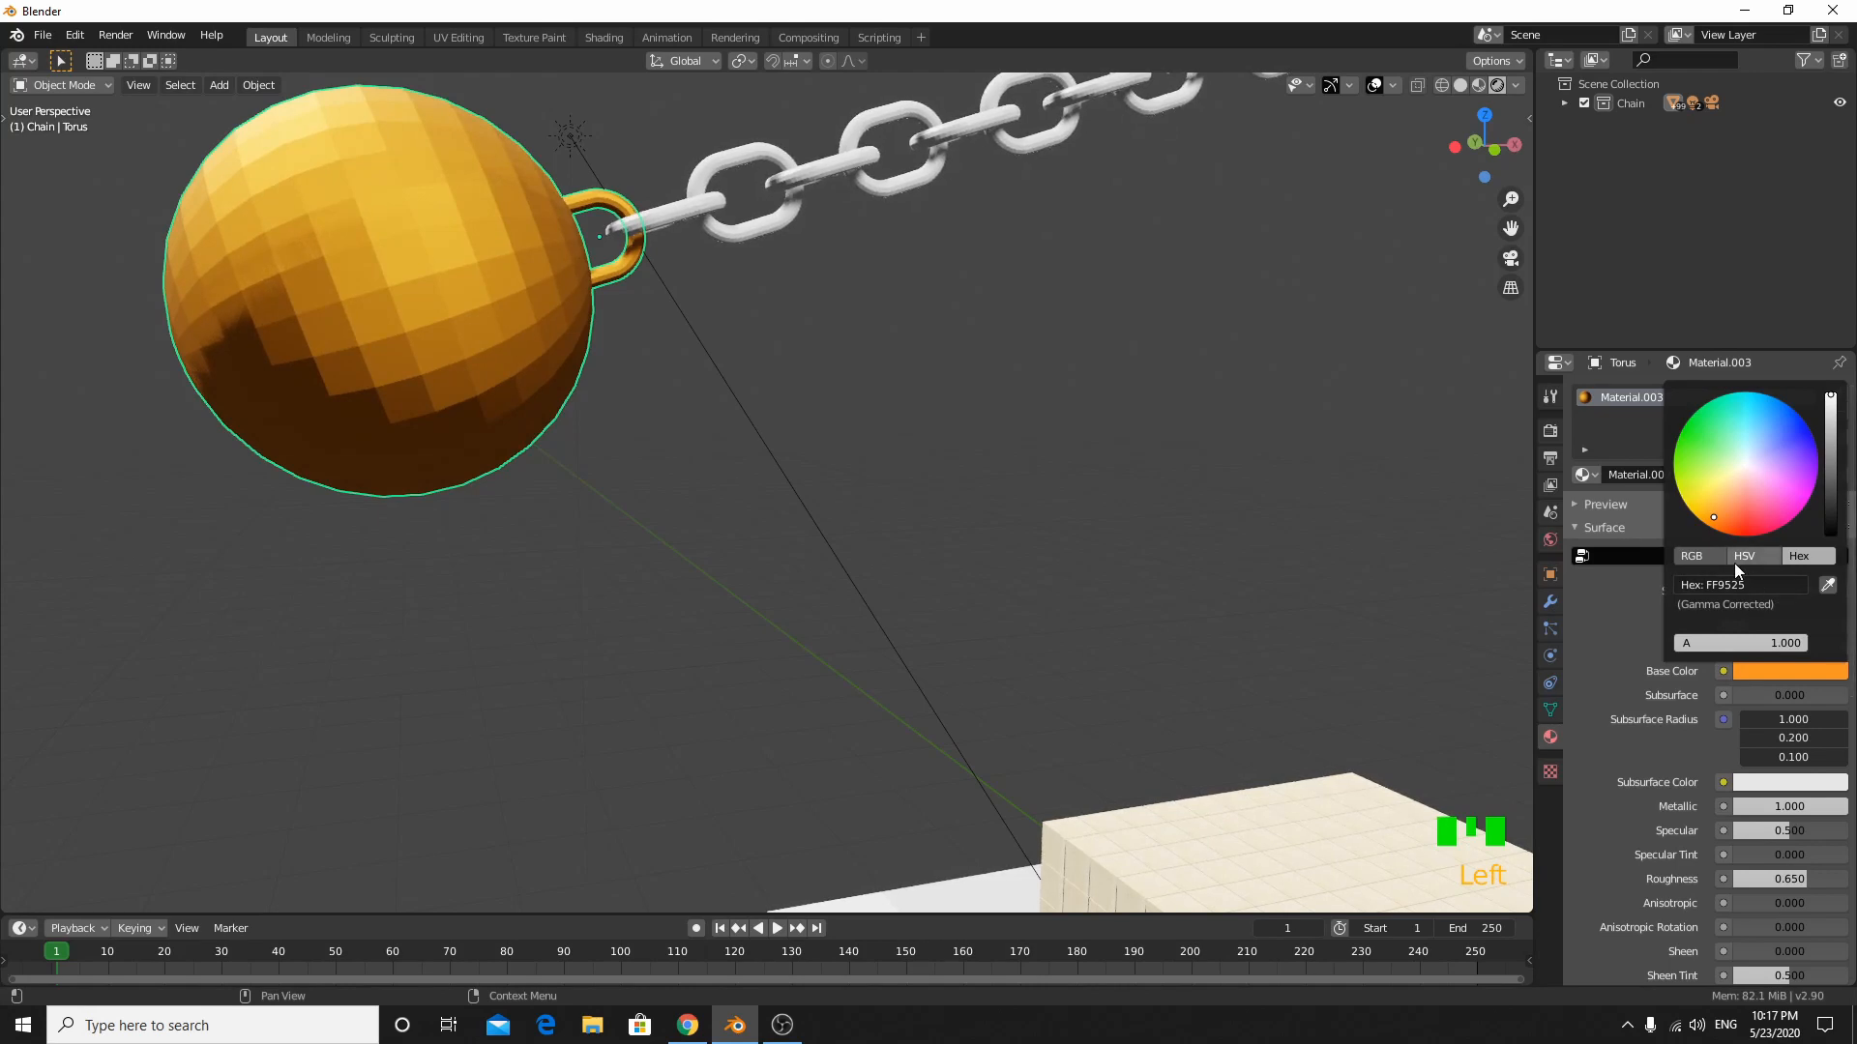
middle_drag(968, 677, 960, 766)
scroll(851, 677, down, 2)
click(1746, 671)
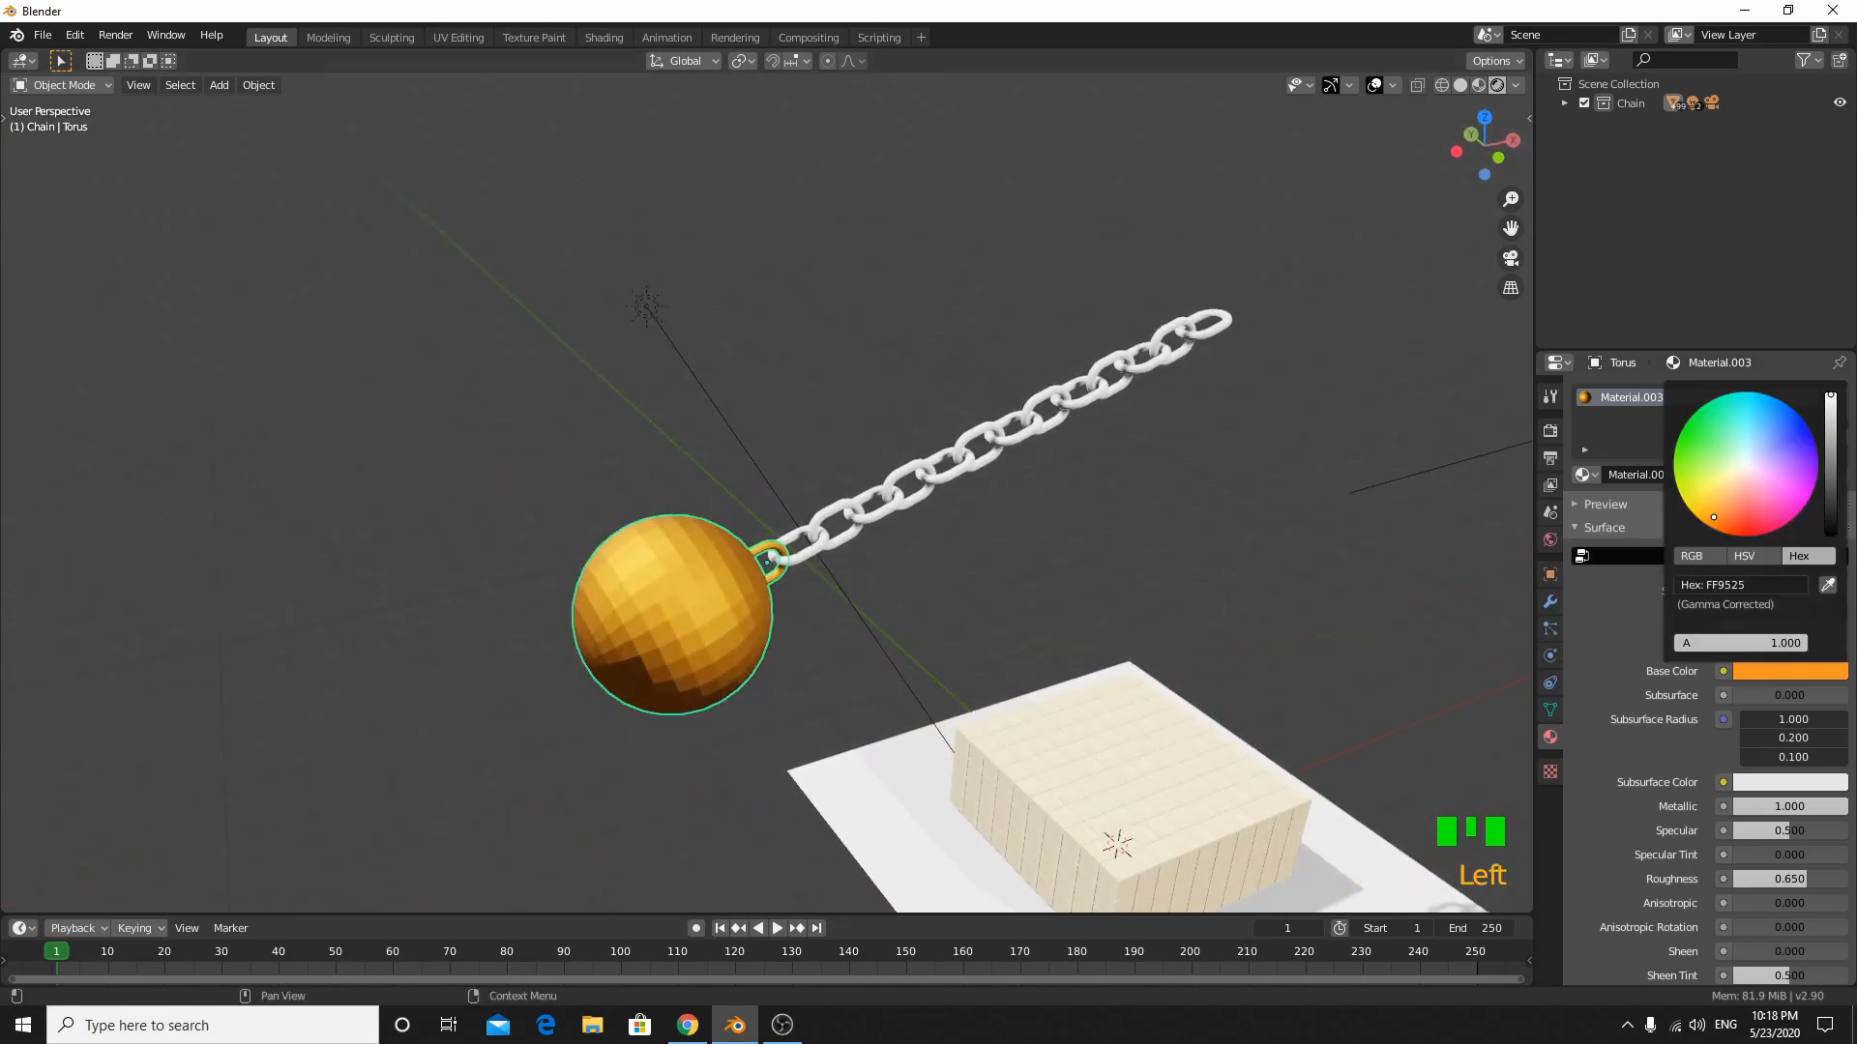
drag(1834, 417, 1830, 440)
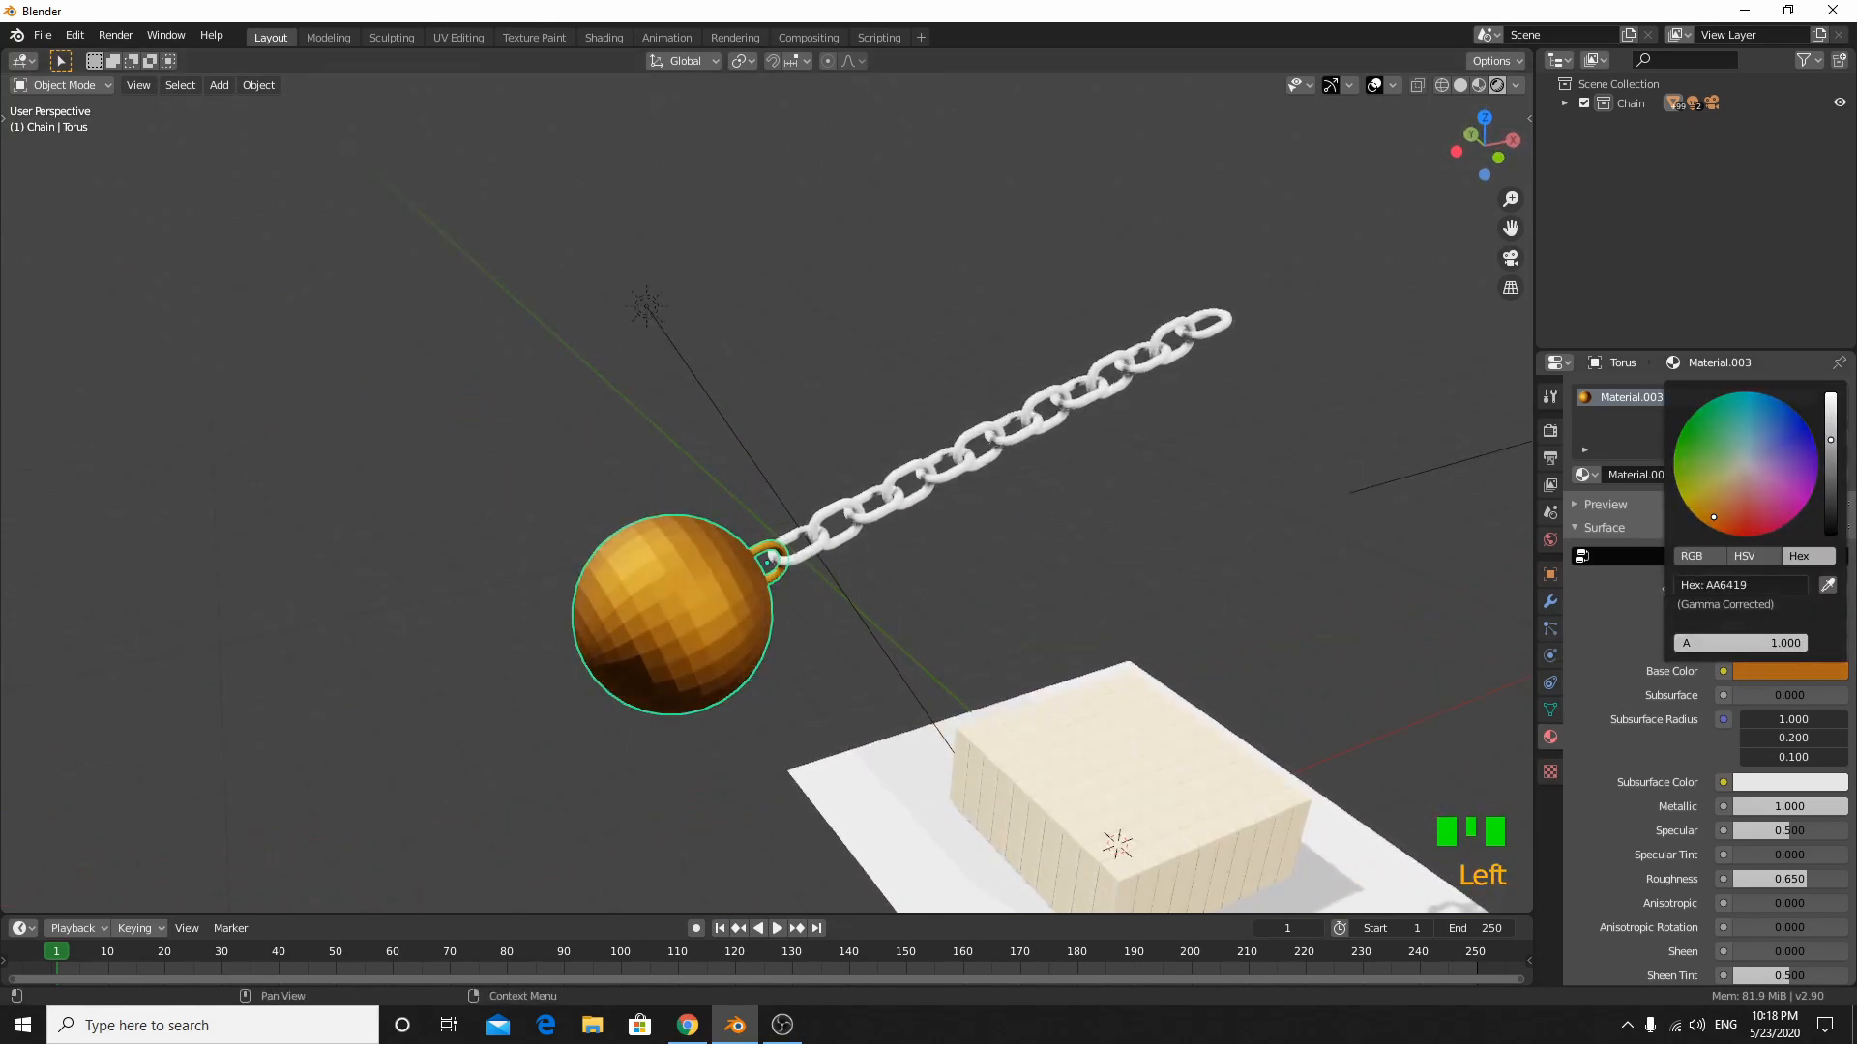
middle_drag(1000, 682, 947, 666)
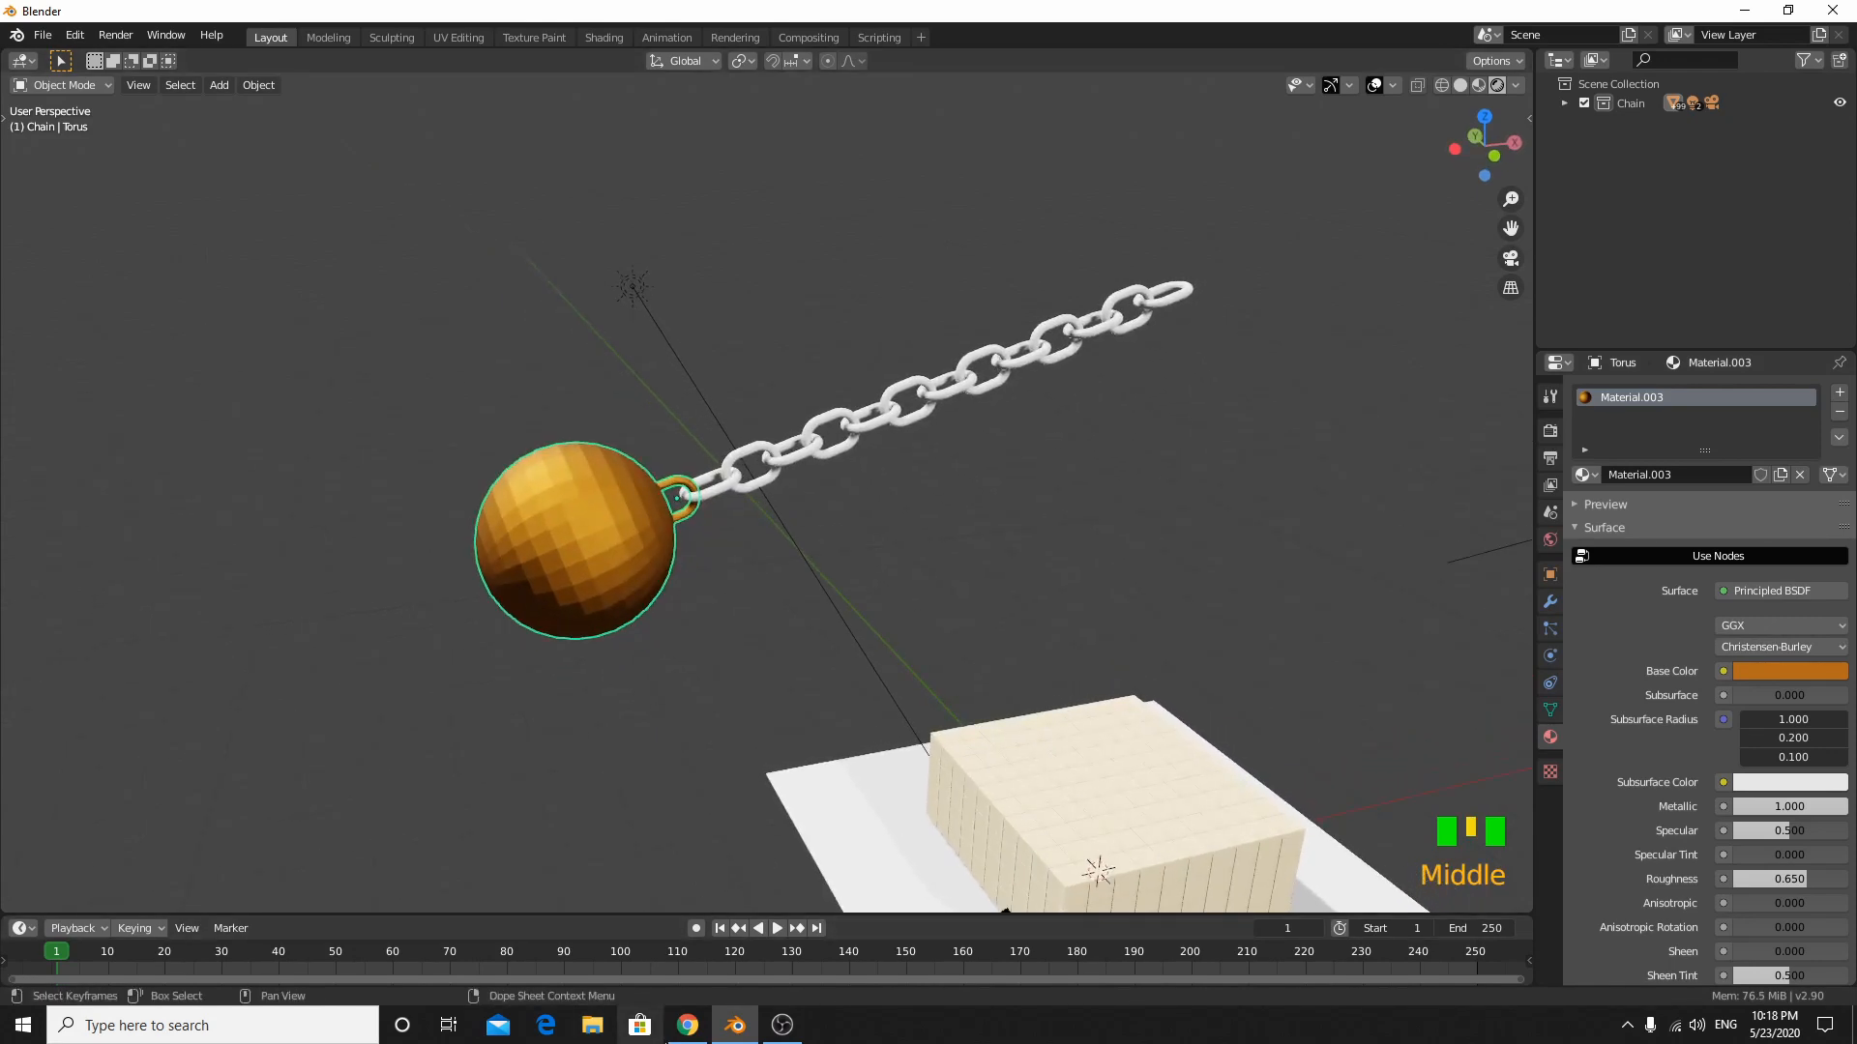
- Switch to Chrome and search for "scrated bronze code hex", accepting the corrected spelling "scratched bronze code hex"
click(687, 1025)
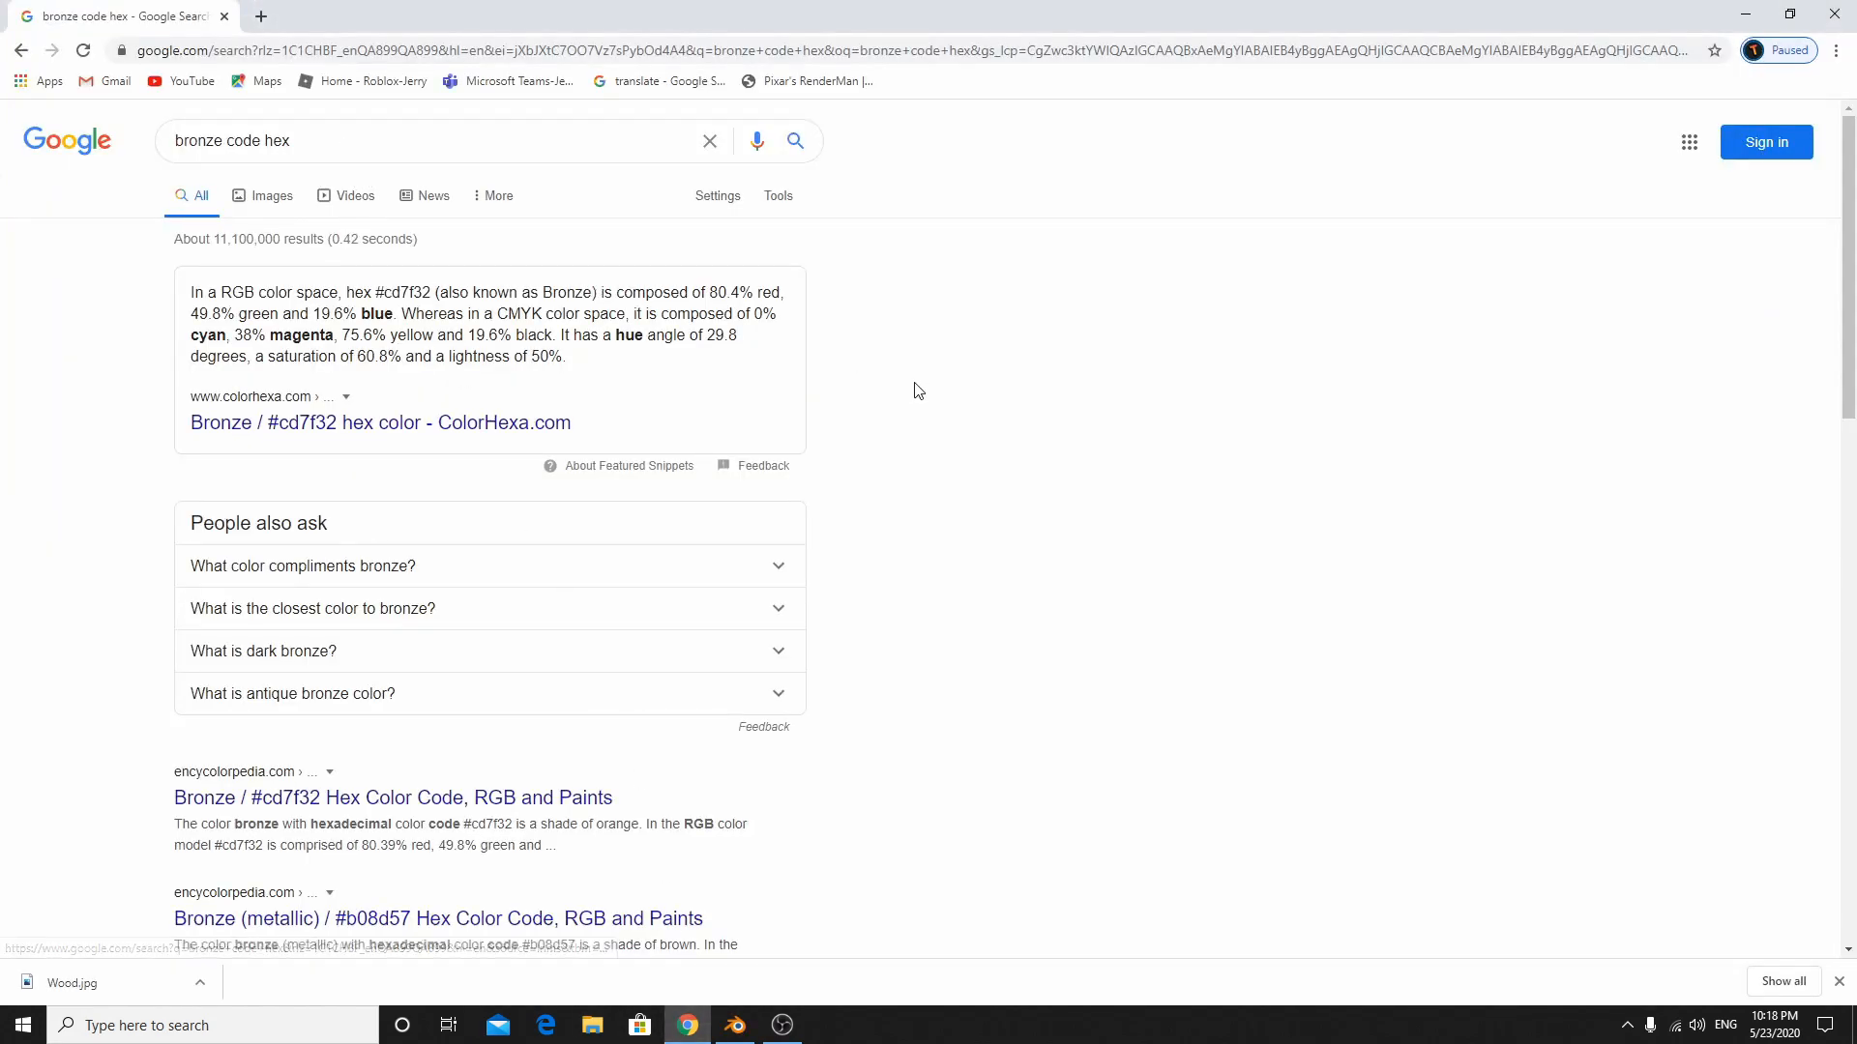
click(180, 144)
text(scrated)
key(Return)
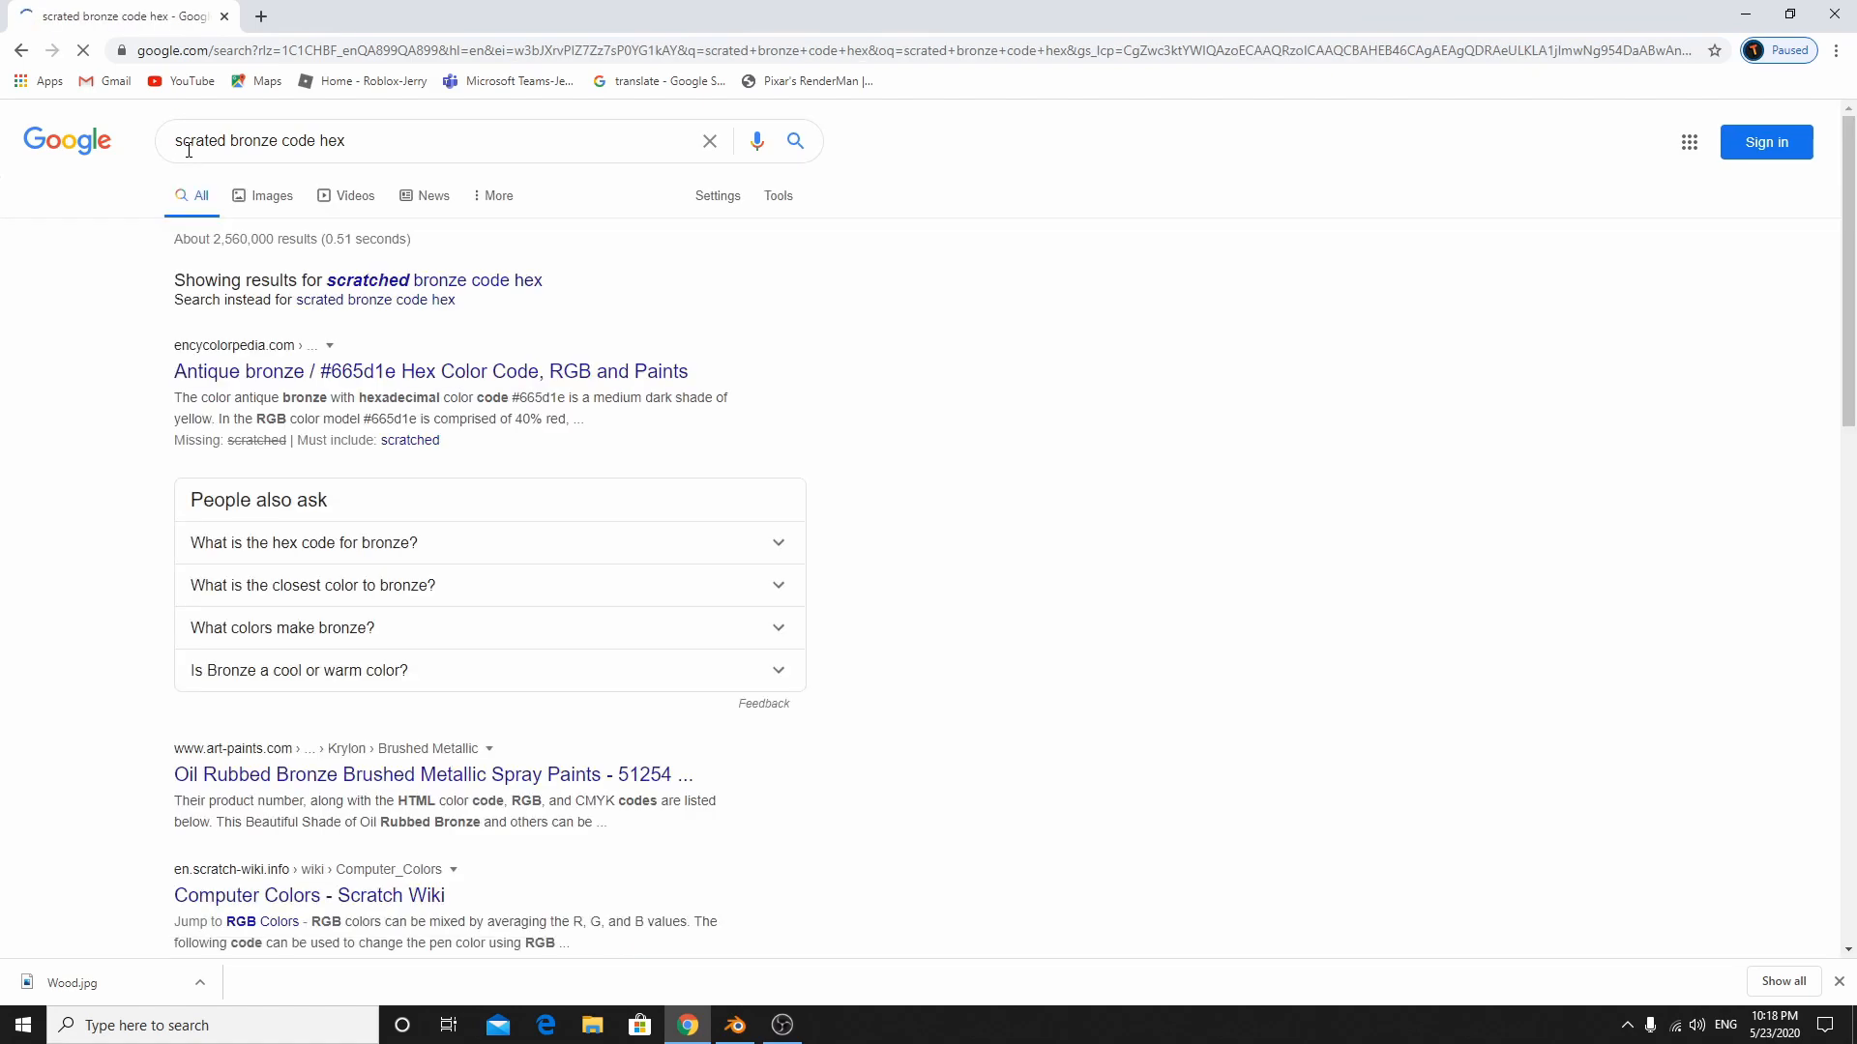
click(440, 284)
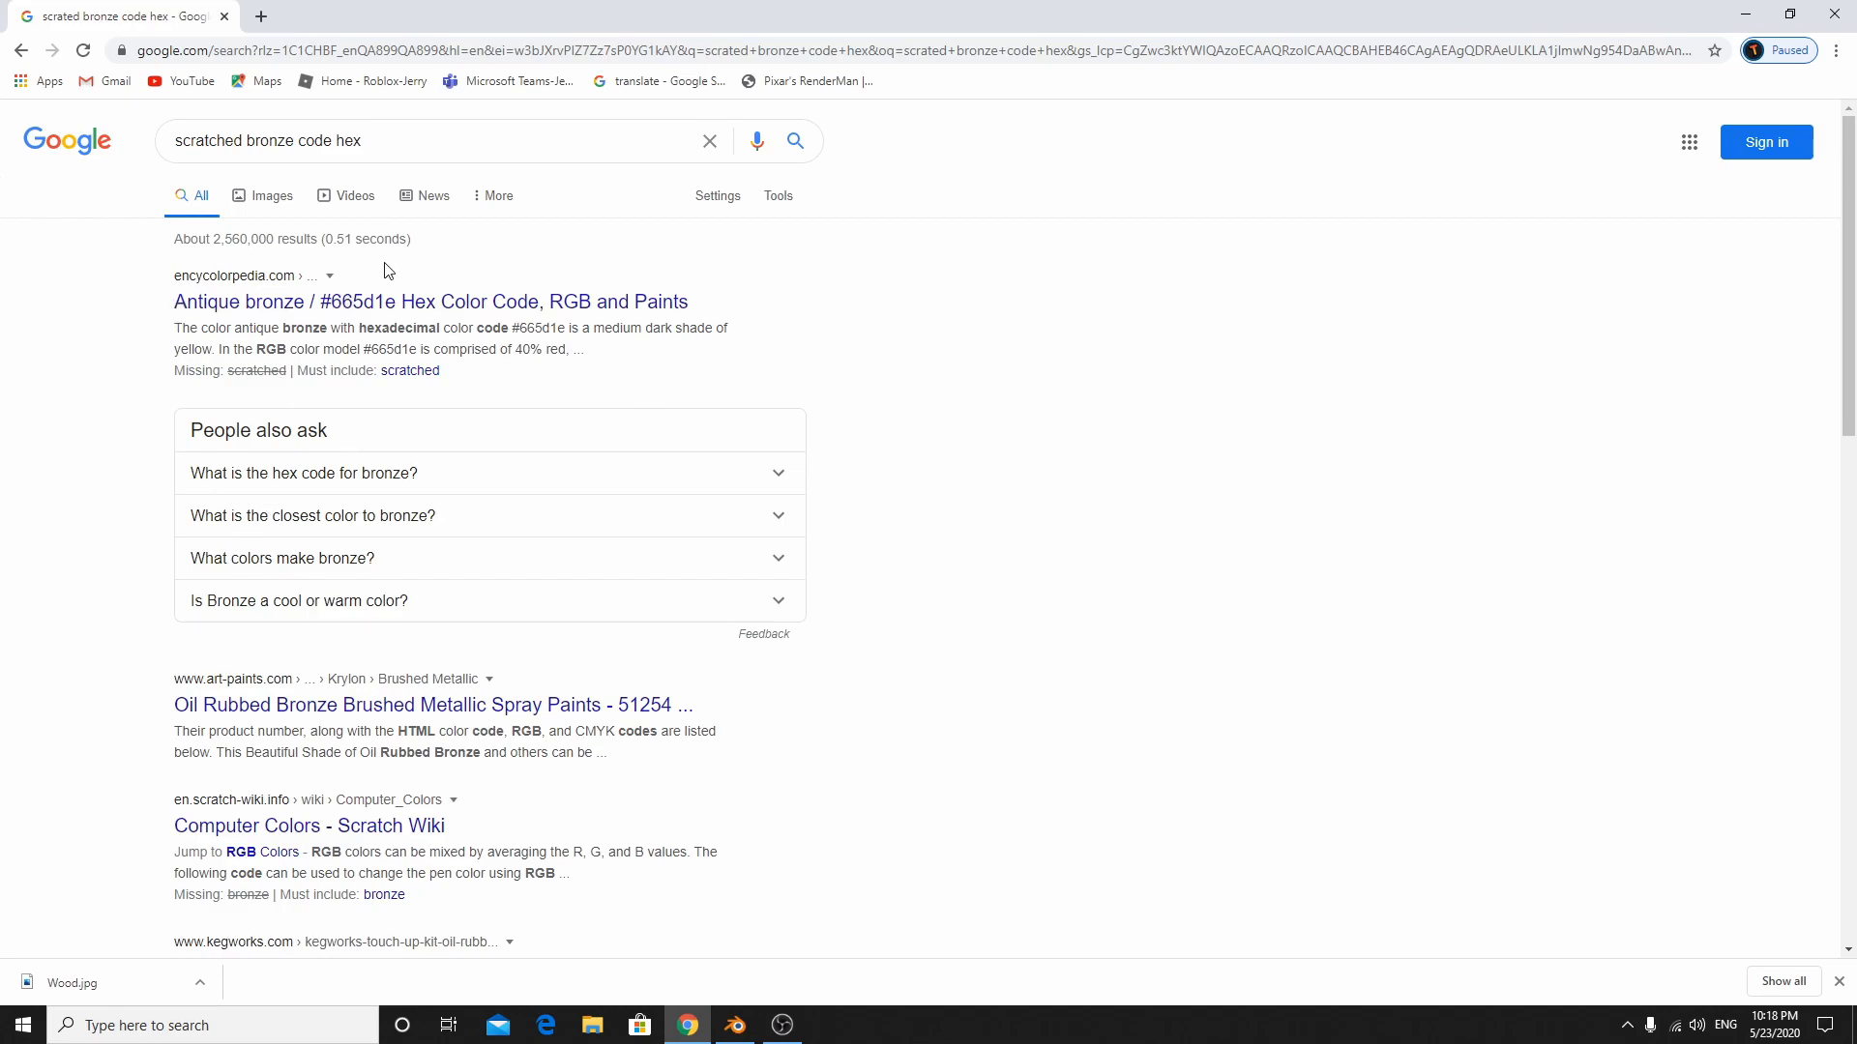
- Copy the antique bronze hex code #665d1e from the search results, trimming off the surrounding title text in a new browser tab
drag(391, 282, 396, 302)
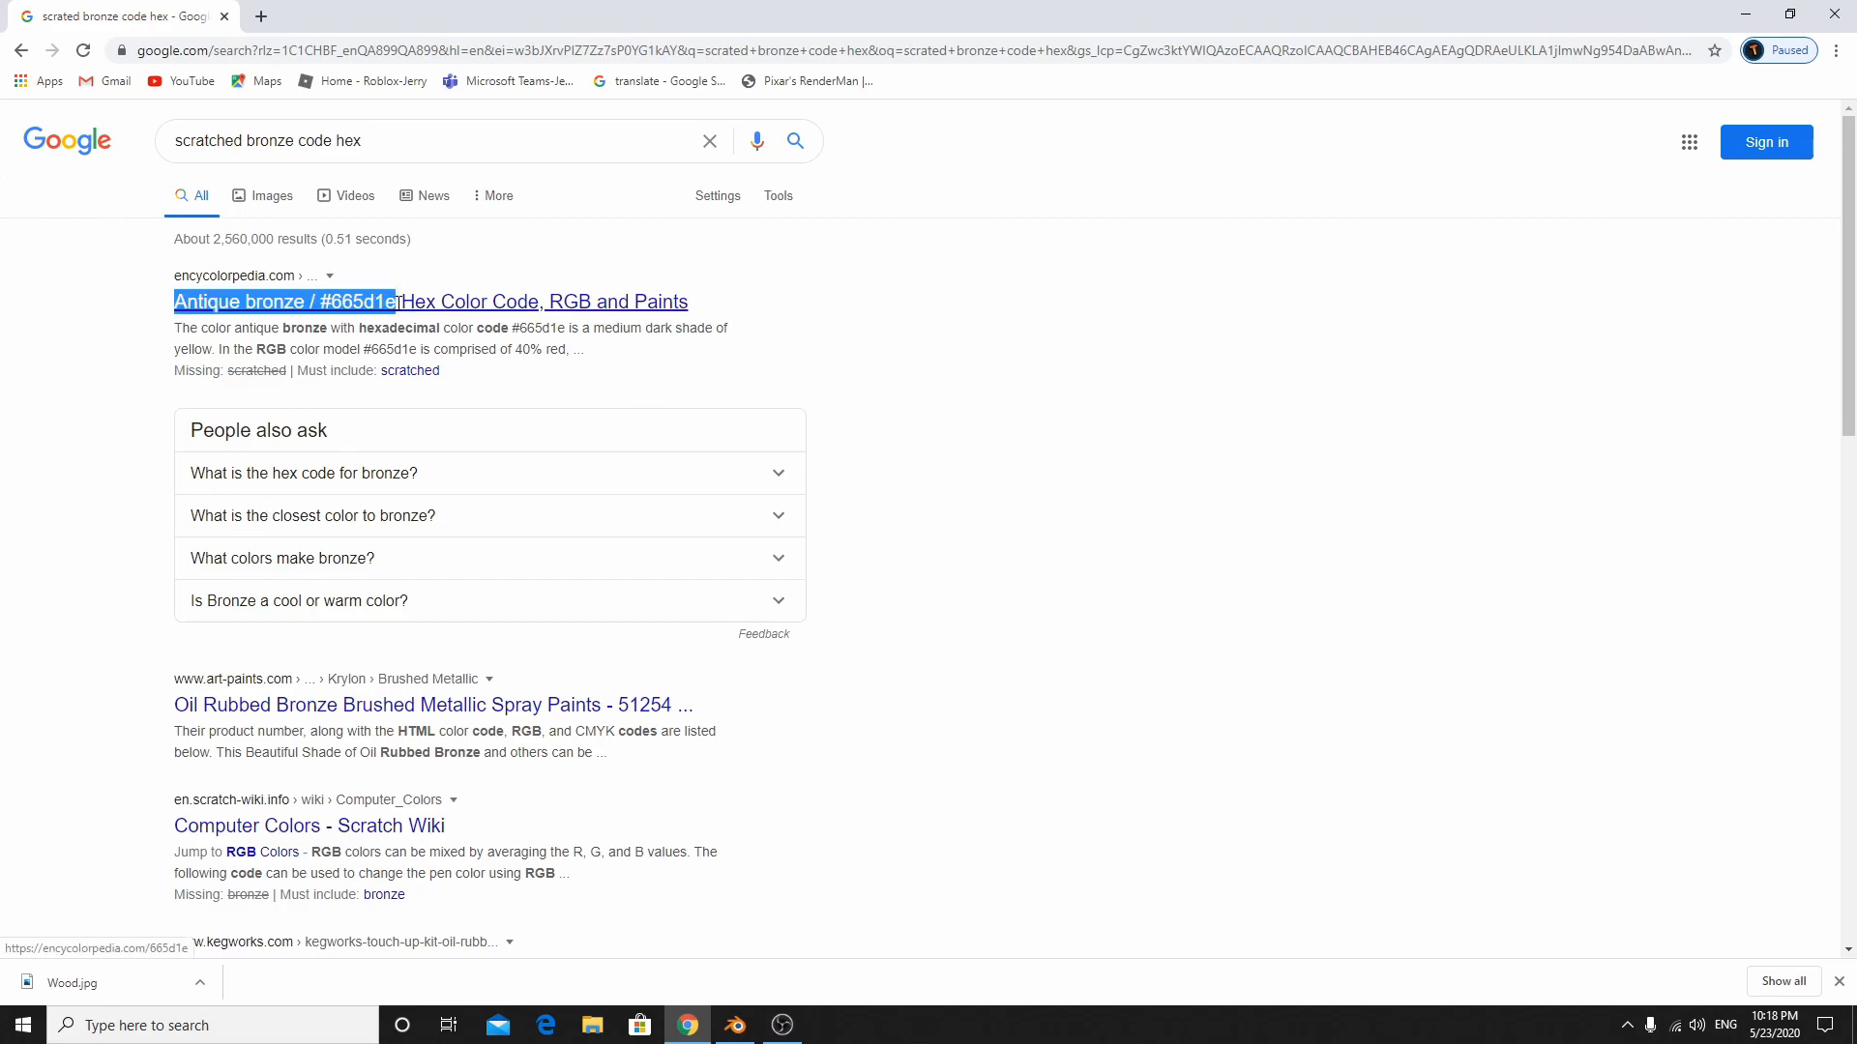
key(ctrl+c)
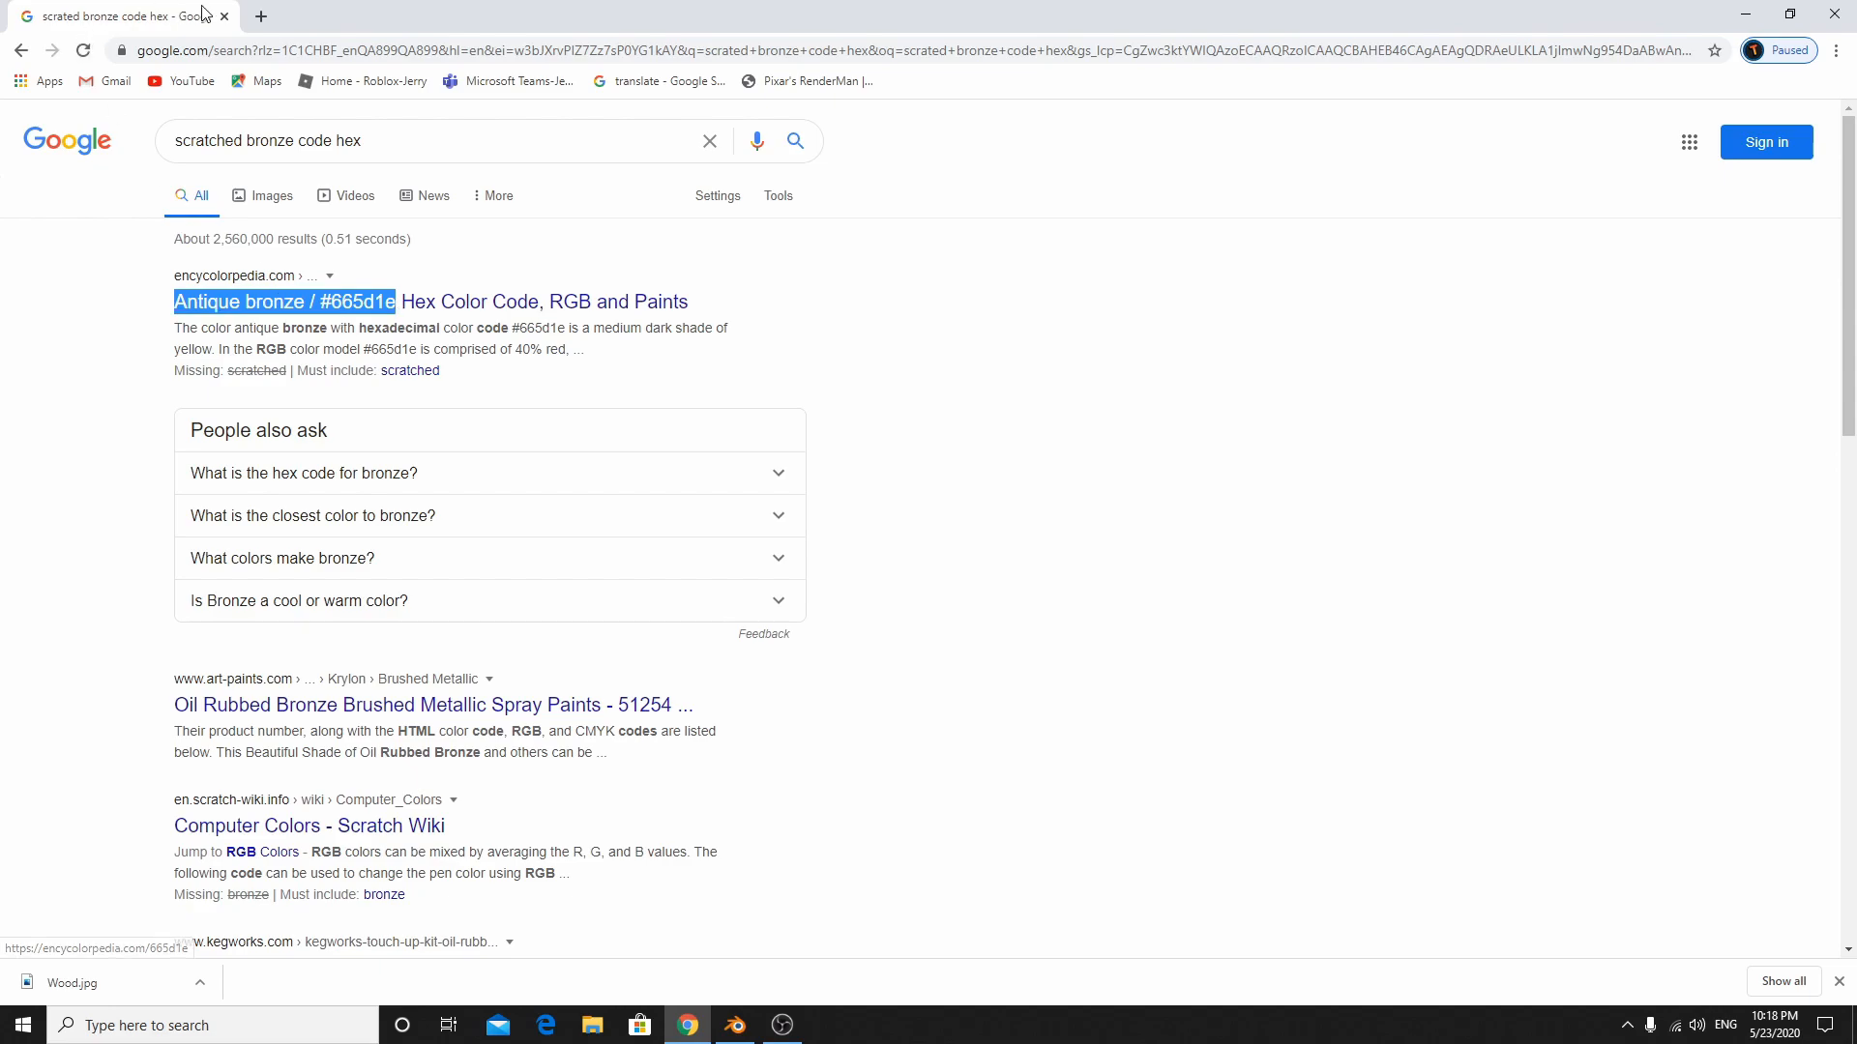
key(ctrl+t)
key(ctrl+v)
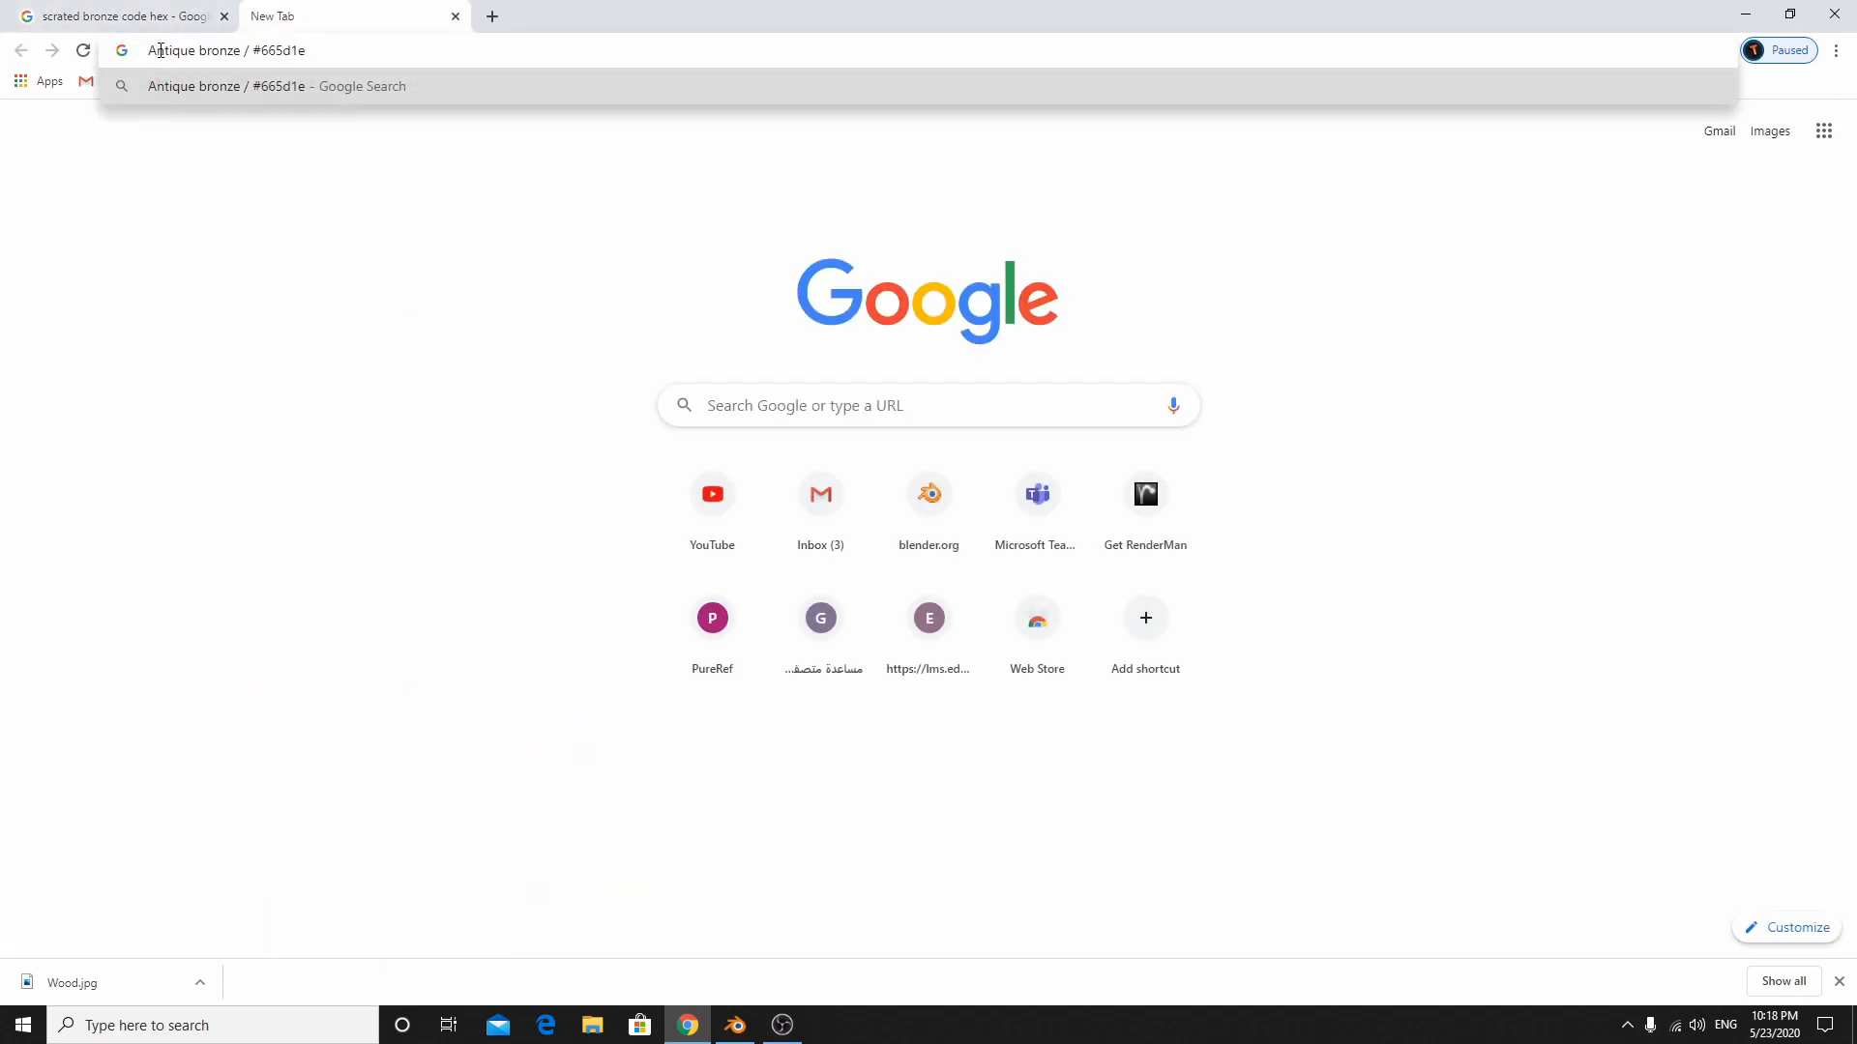
drag(150, 50, 222, 50)
key(BackSpace)
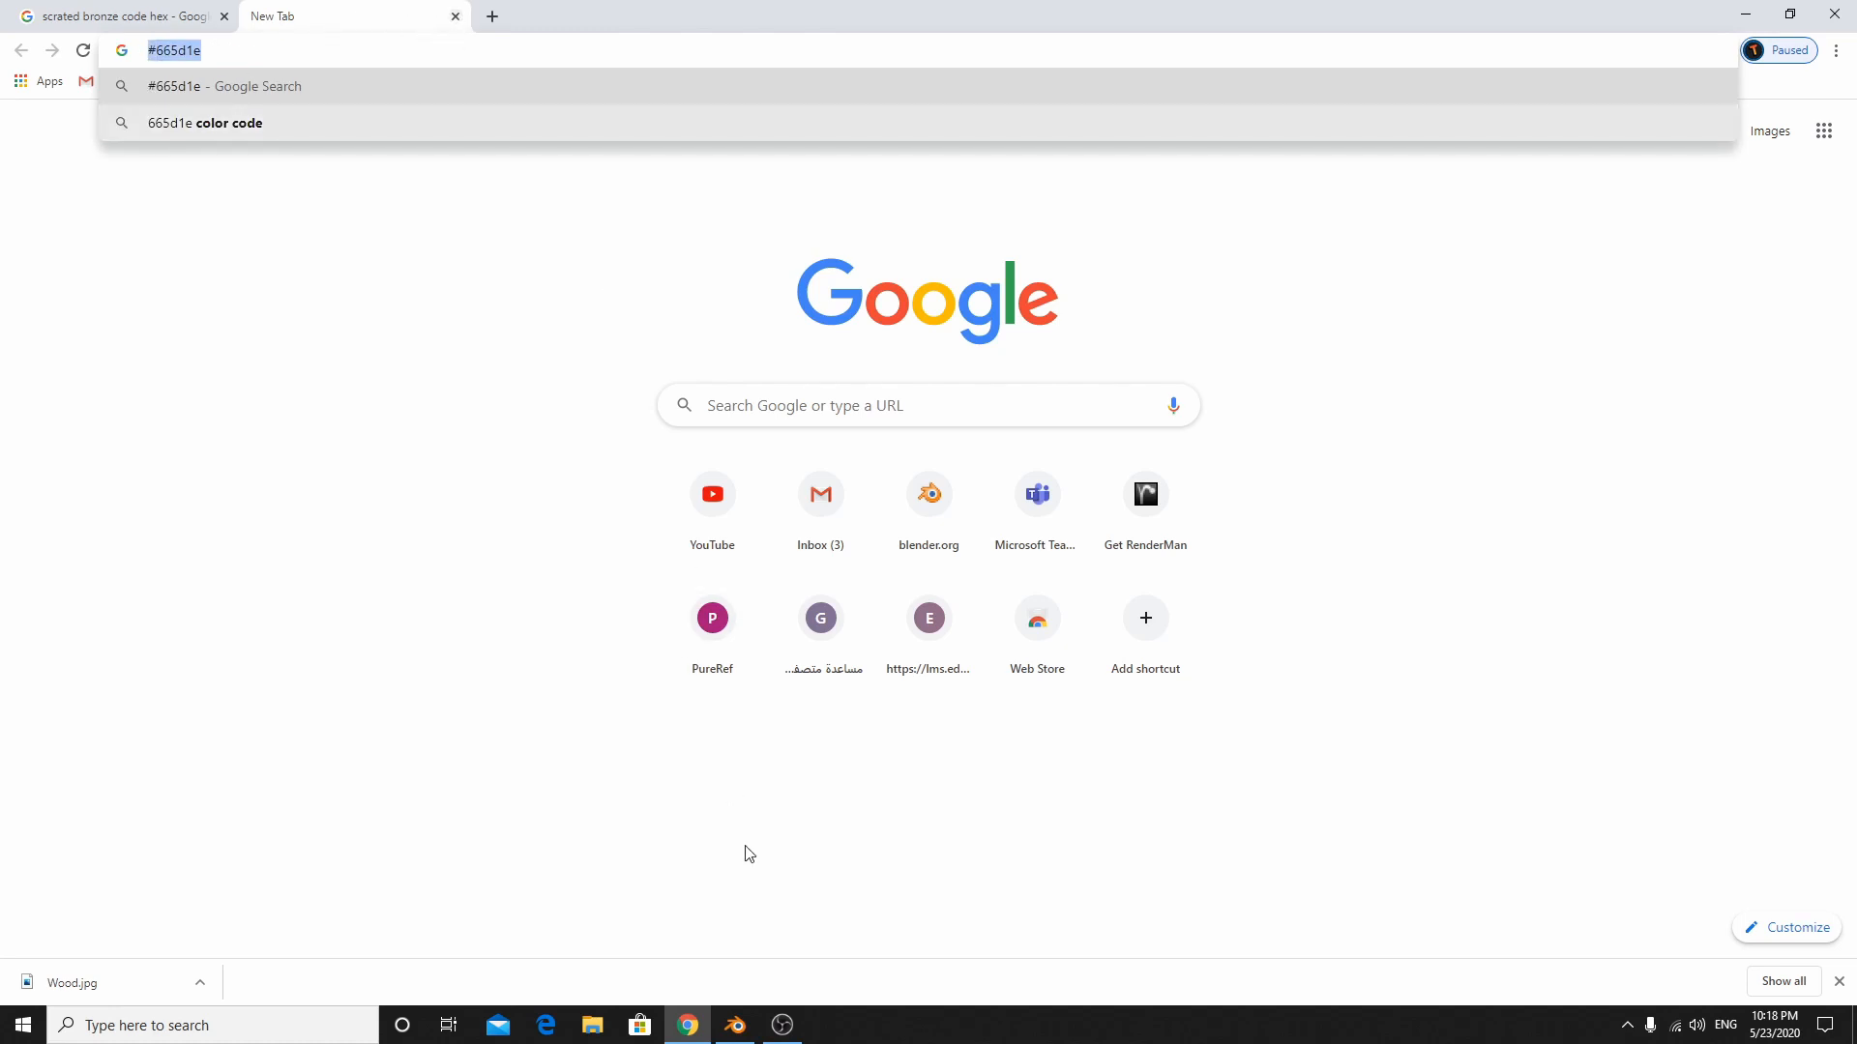
- Switch to Blender and set the ball material's base color to hex 665D1E
click(735, 1025)
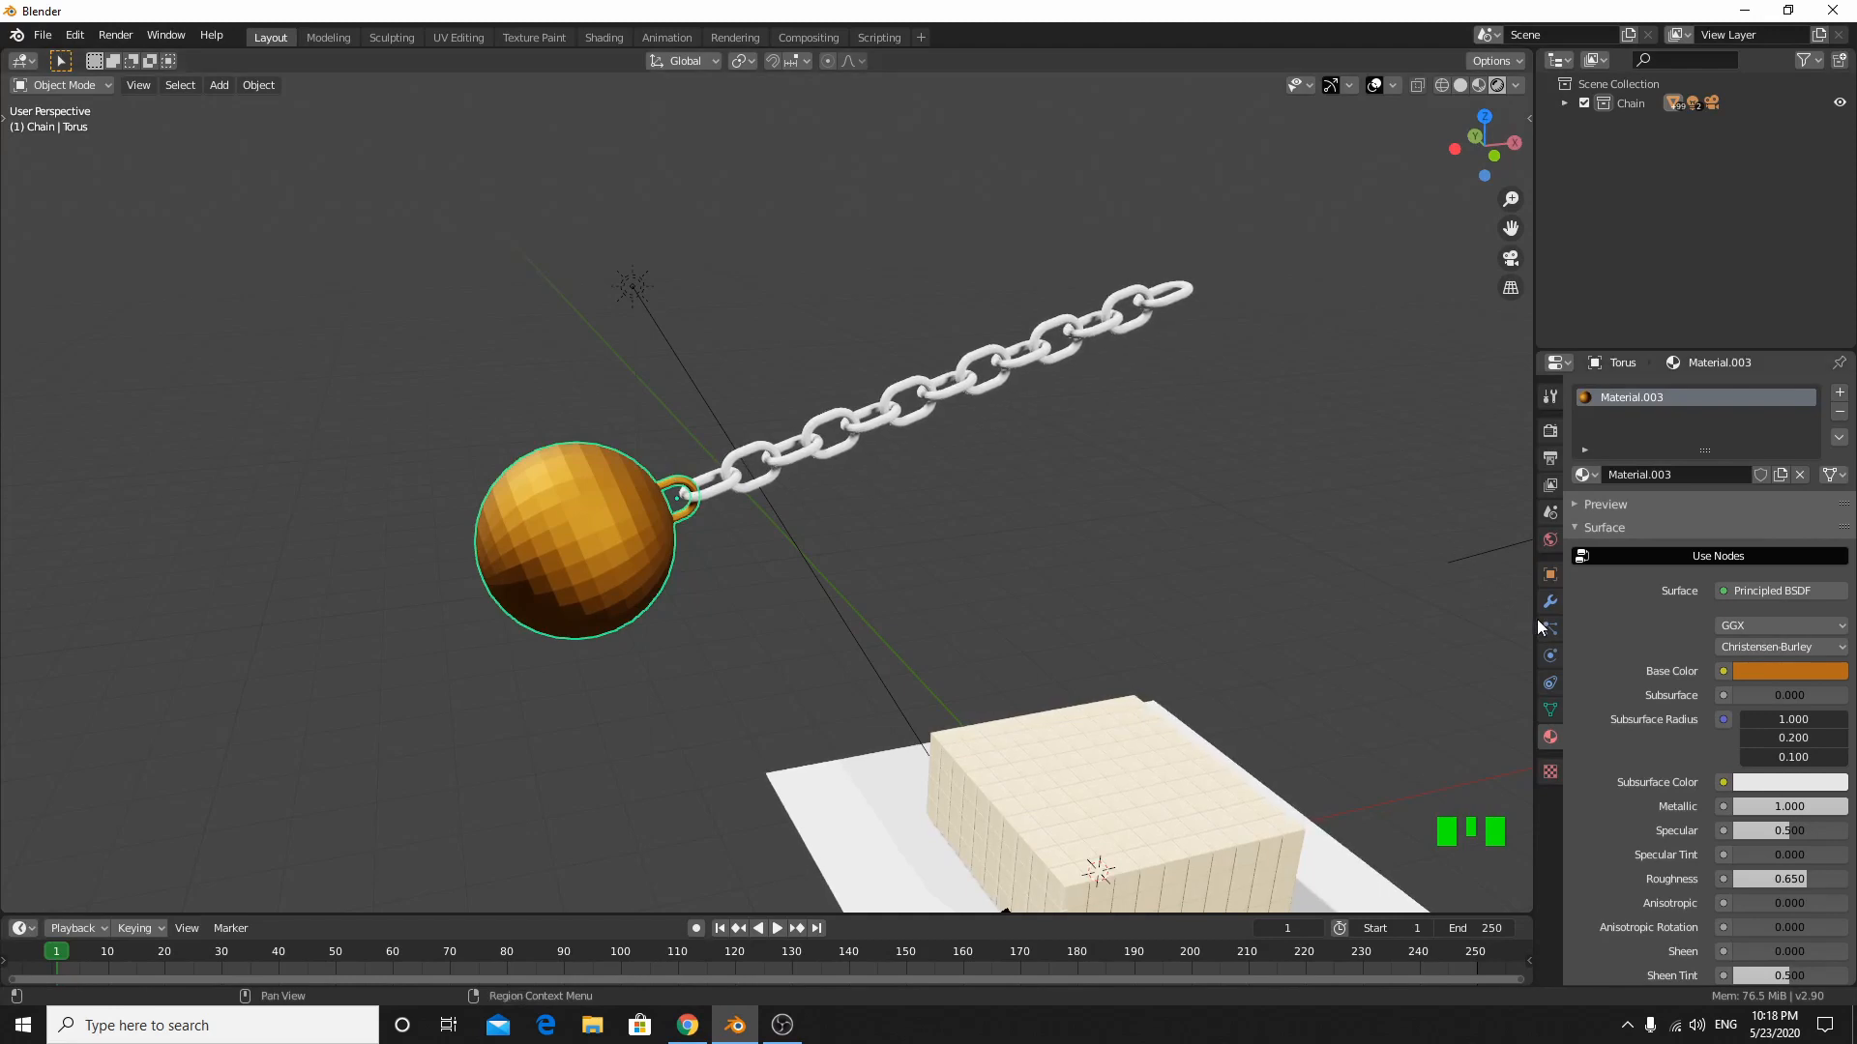
click(1789, 671)
click(1772, 590)
key(ctrl+v)
key(Return)
scroll(798, 831, up, 4)
middle_drag(820, 822, 834, 820)
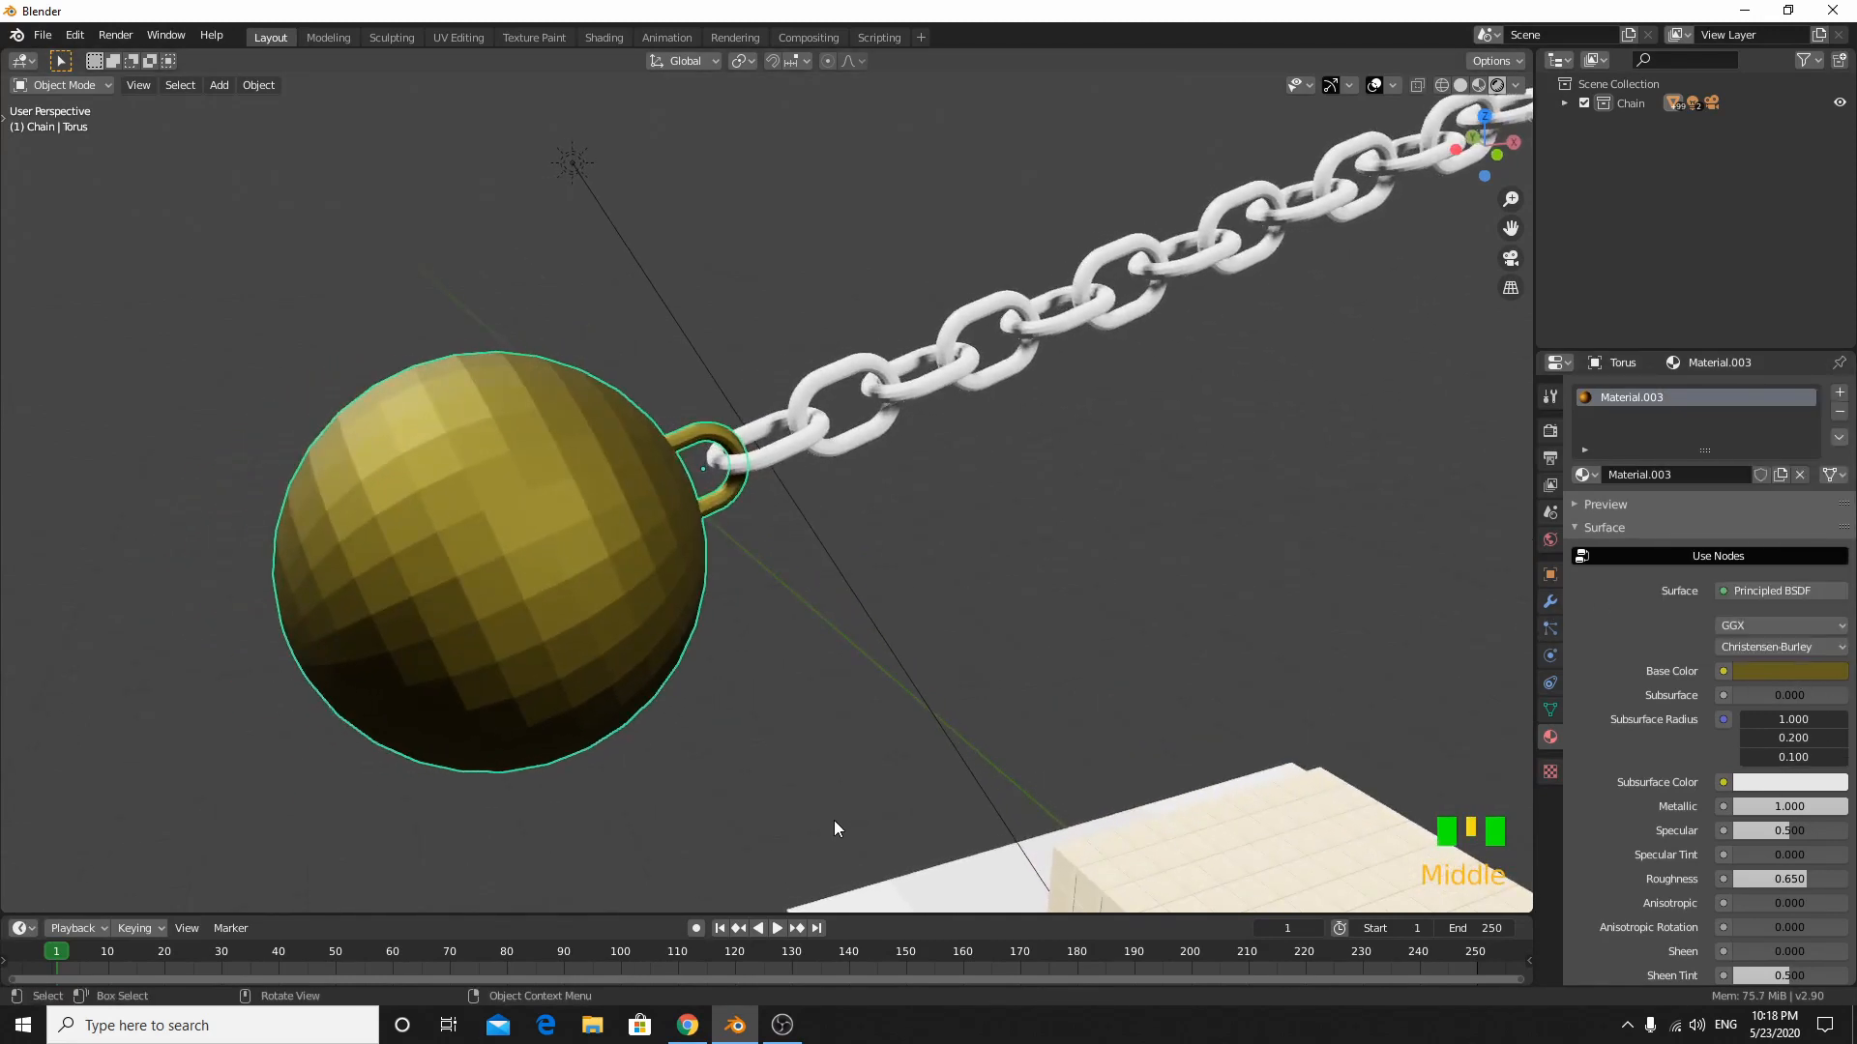
- Shift the ball material's base color from olive to a dark brown on the color wheel
scroll(834, 820, down, 3)
click(1787, 672)
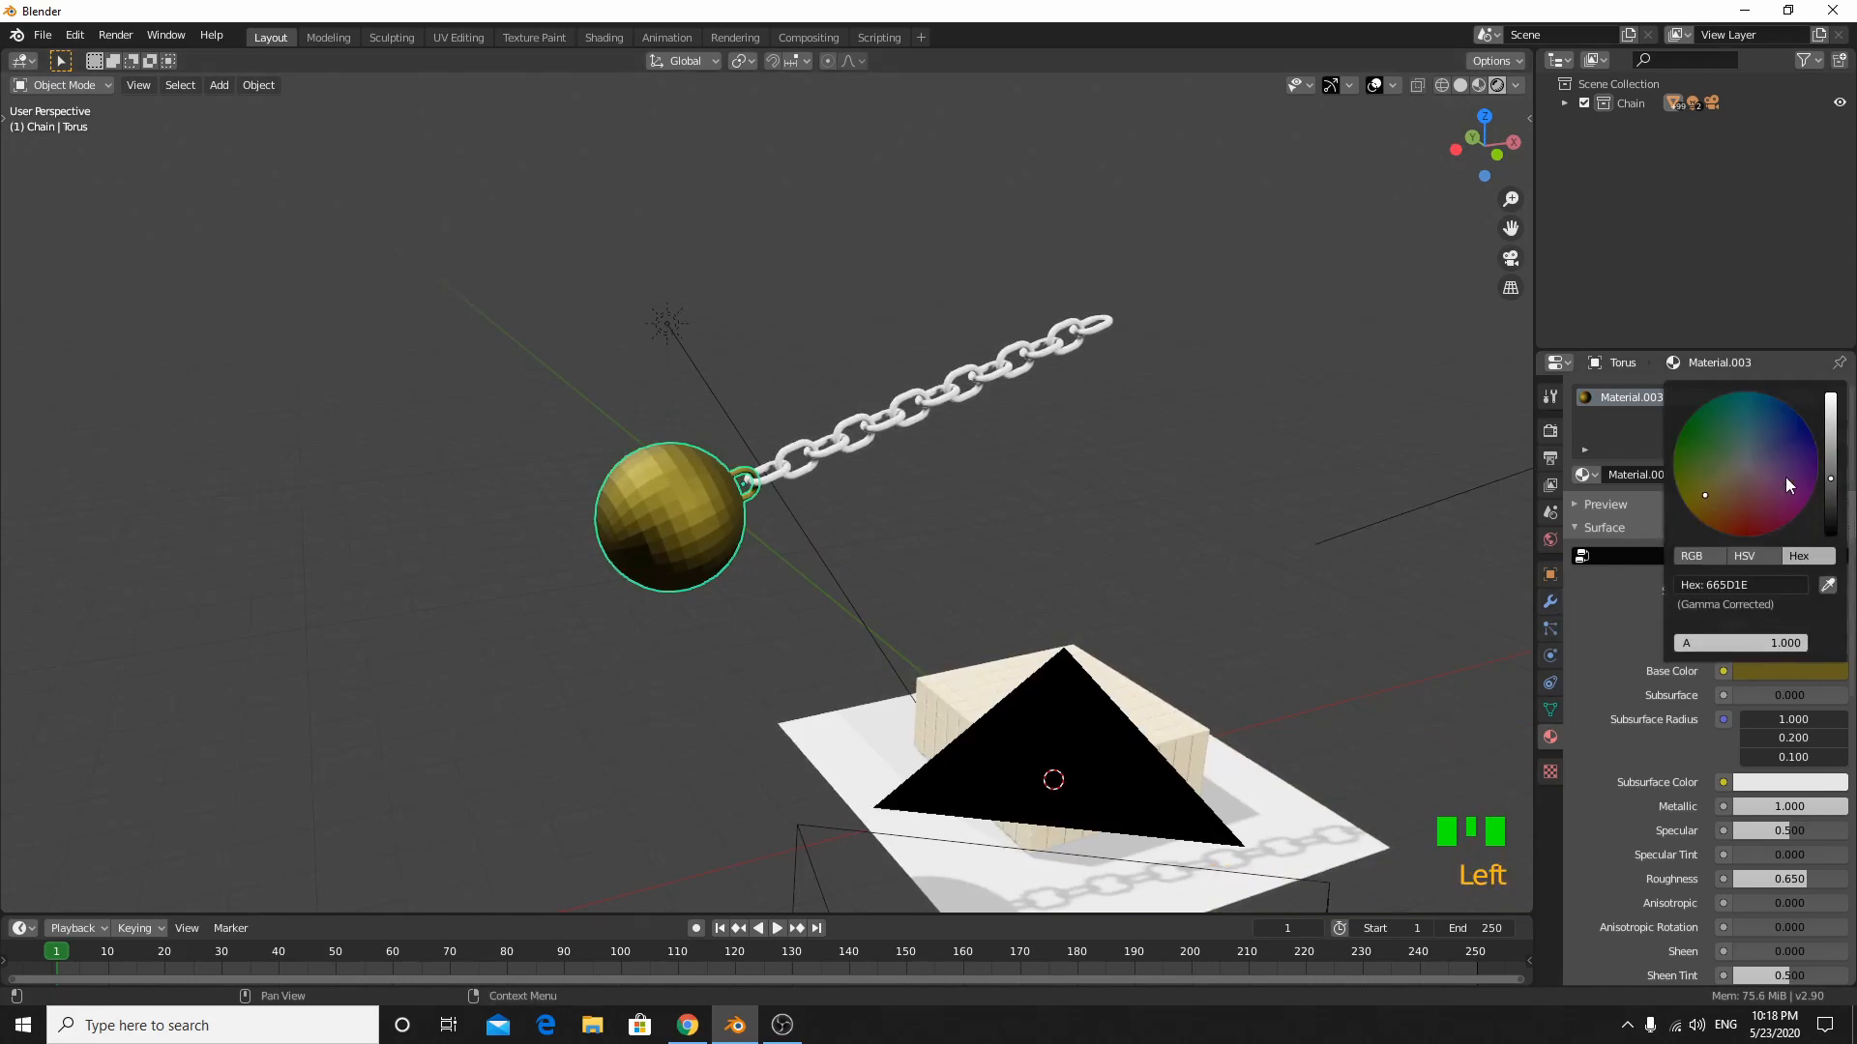
click(1722, 504)
middle_drag(861, 824, 872, 849)
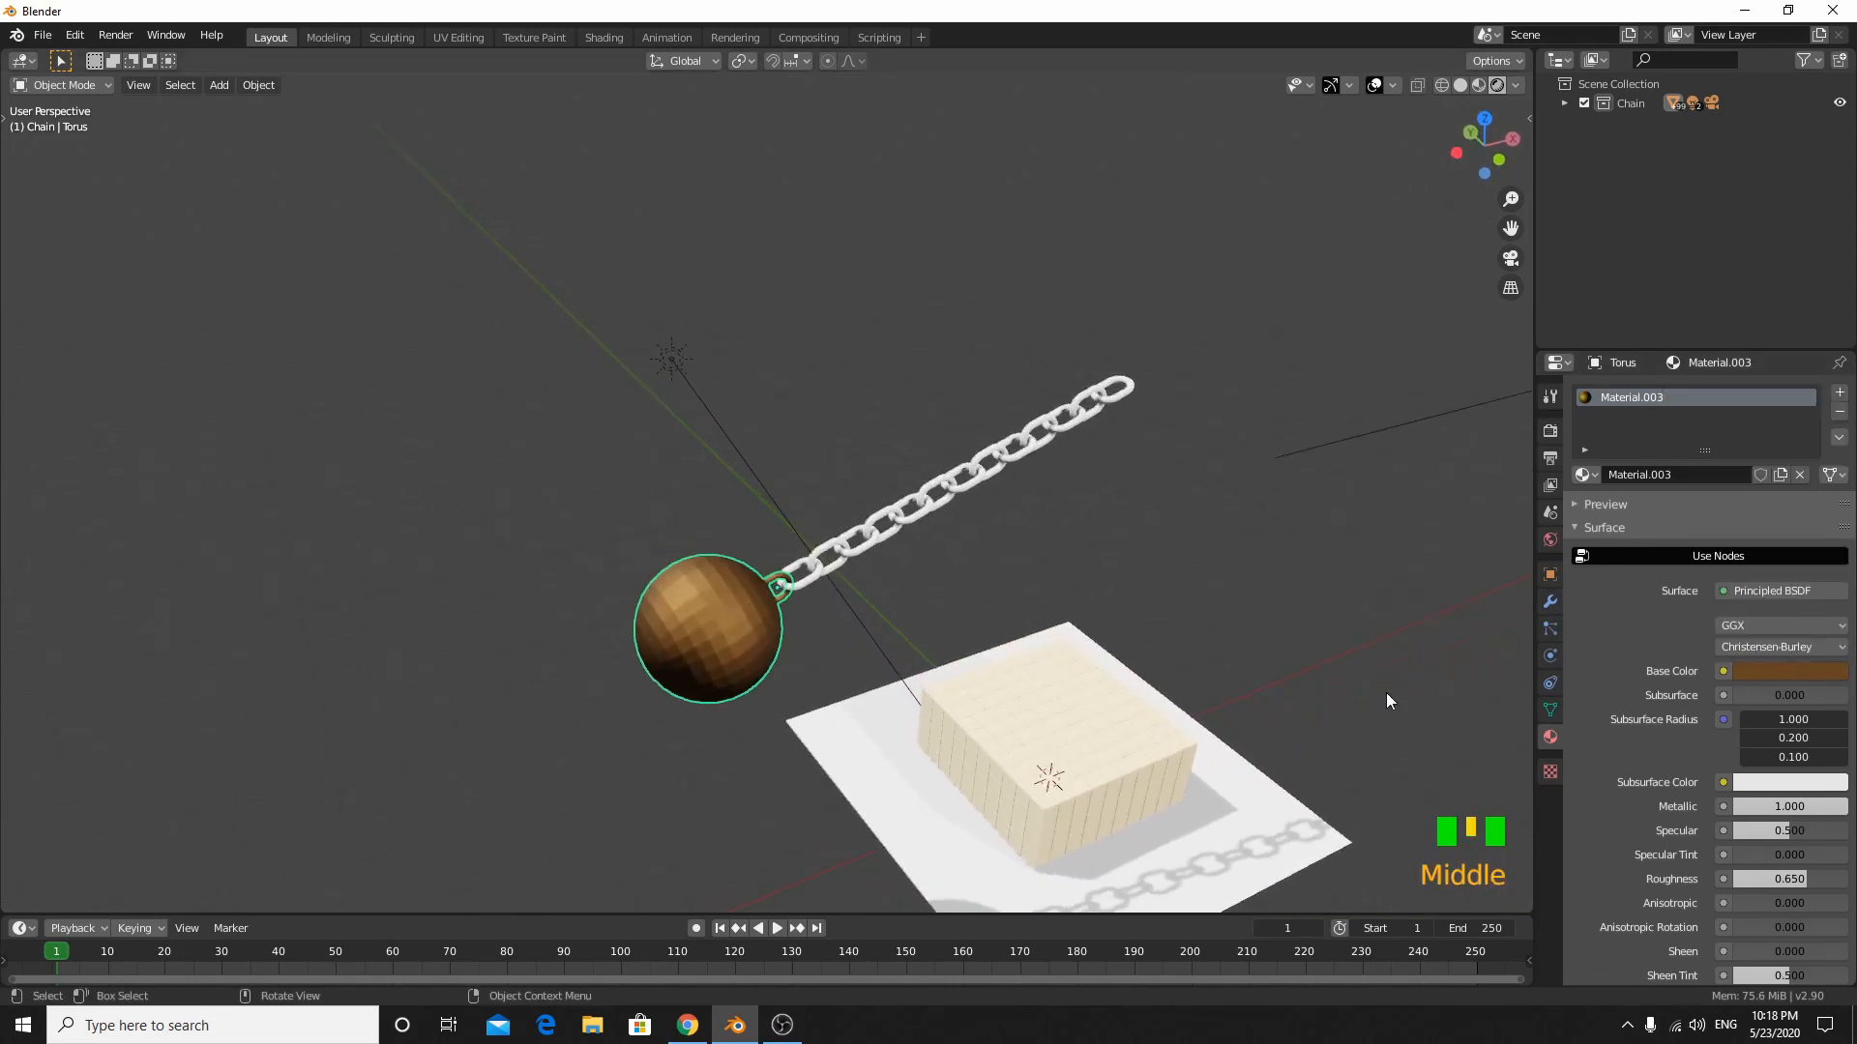
- Change the ball material's base color to a dark steel blue, about hex 273946
click(1768, 671)
drag(1772, 483, 1752, 443)
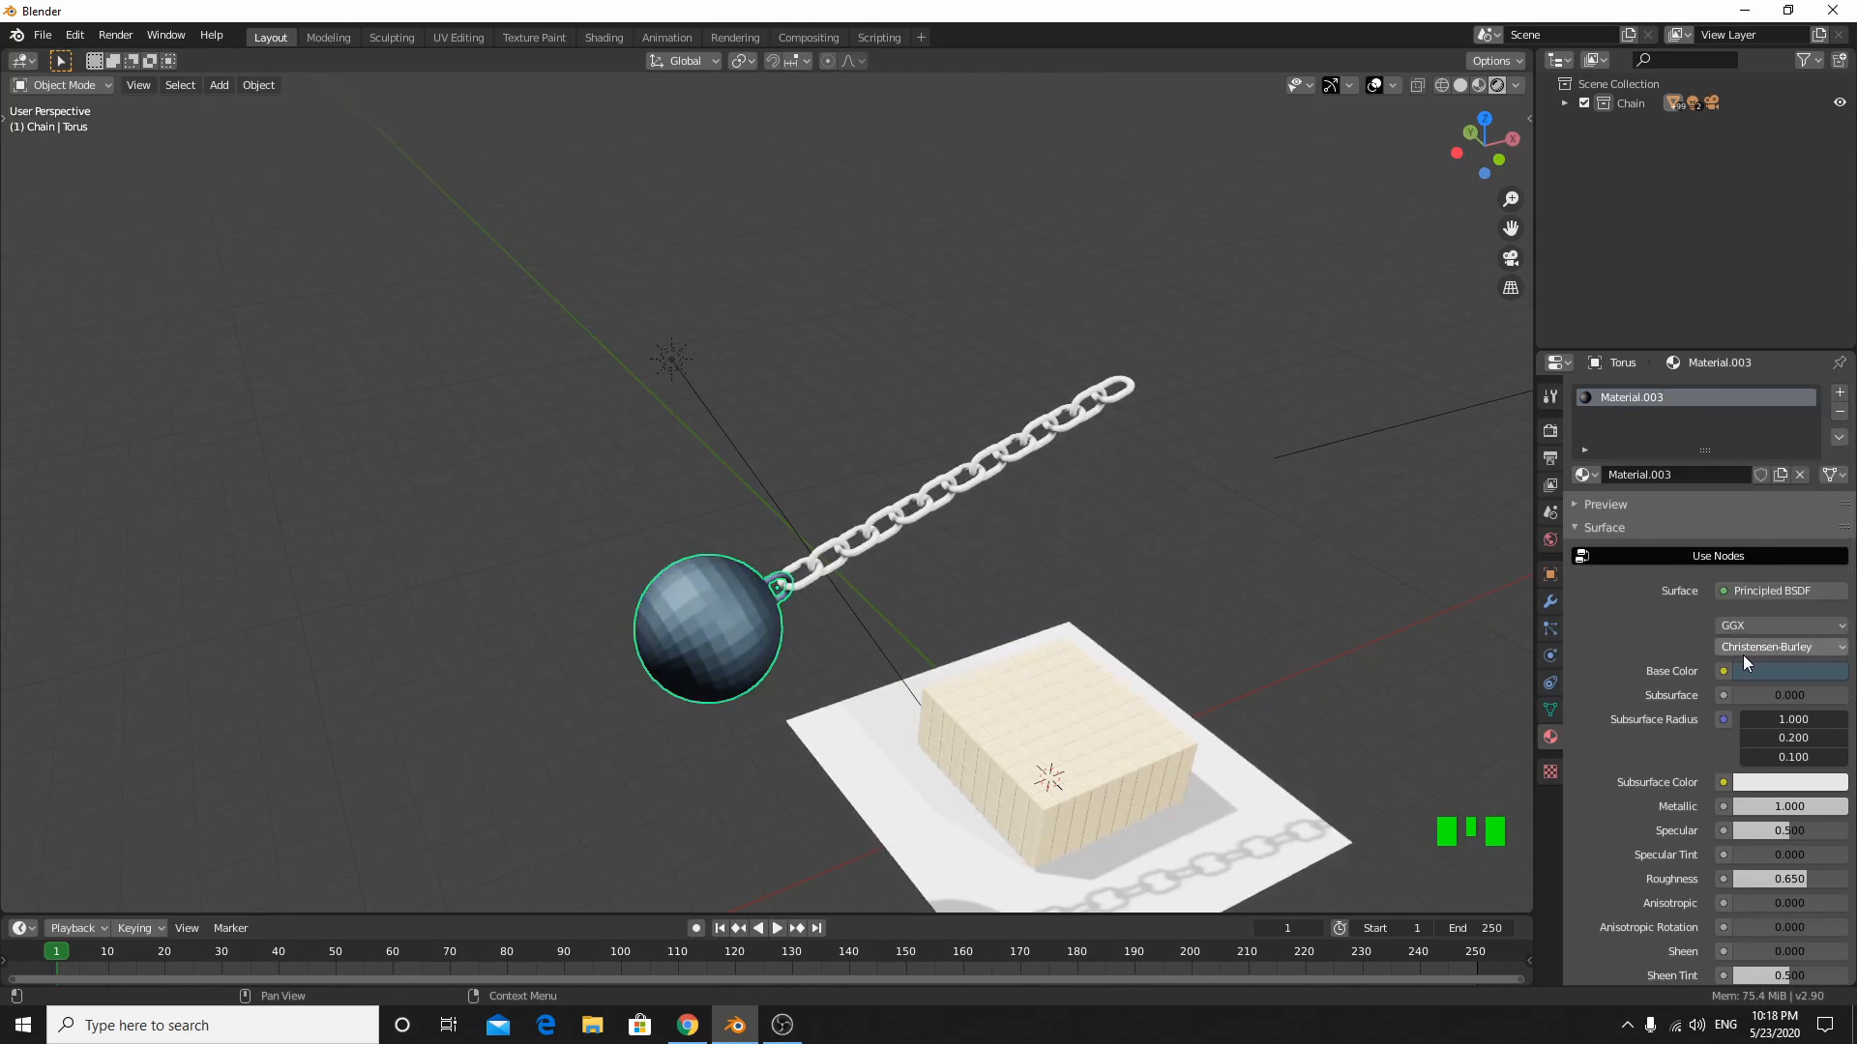
click(1762, 671)
drag(1742, 433, 1758, 435)
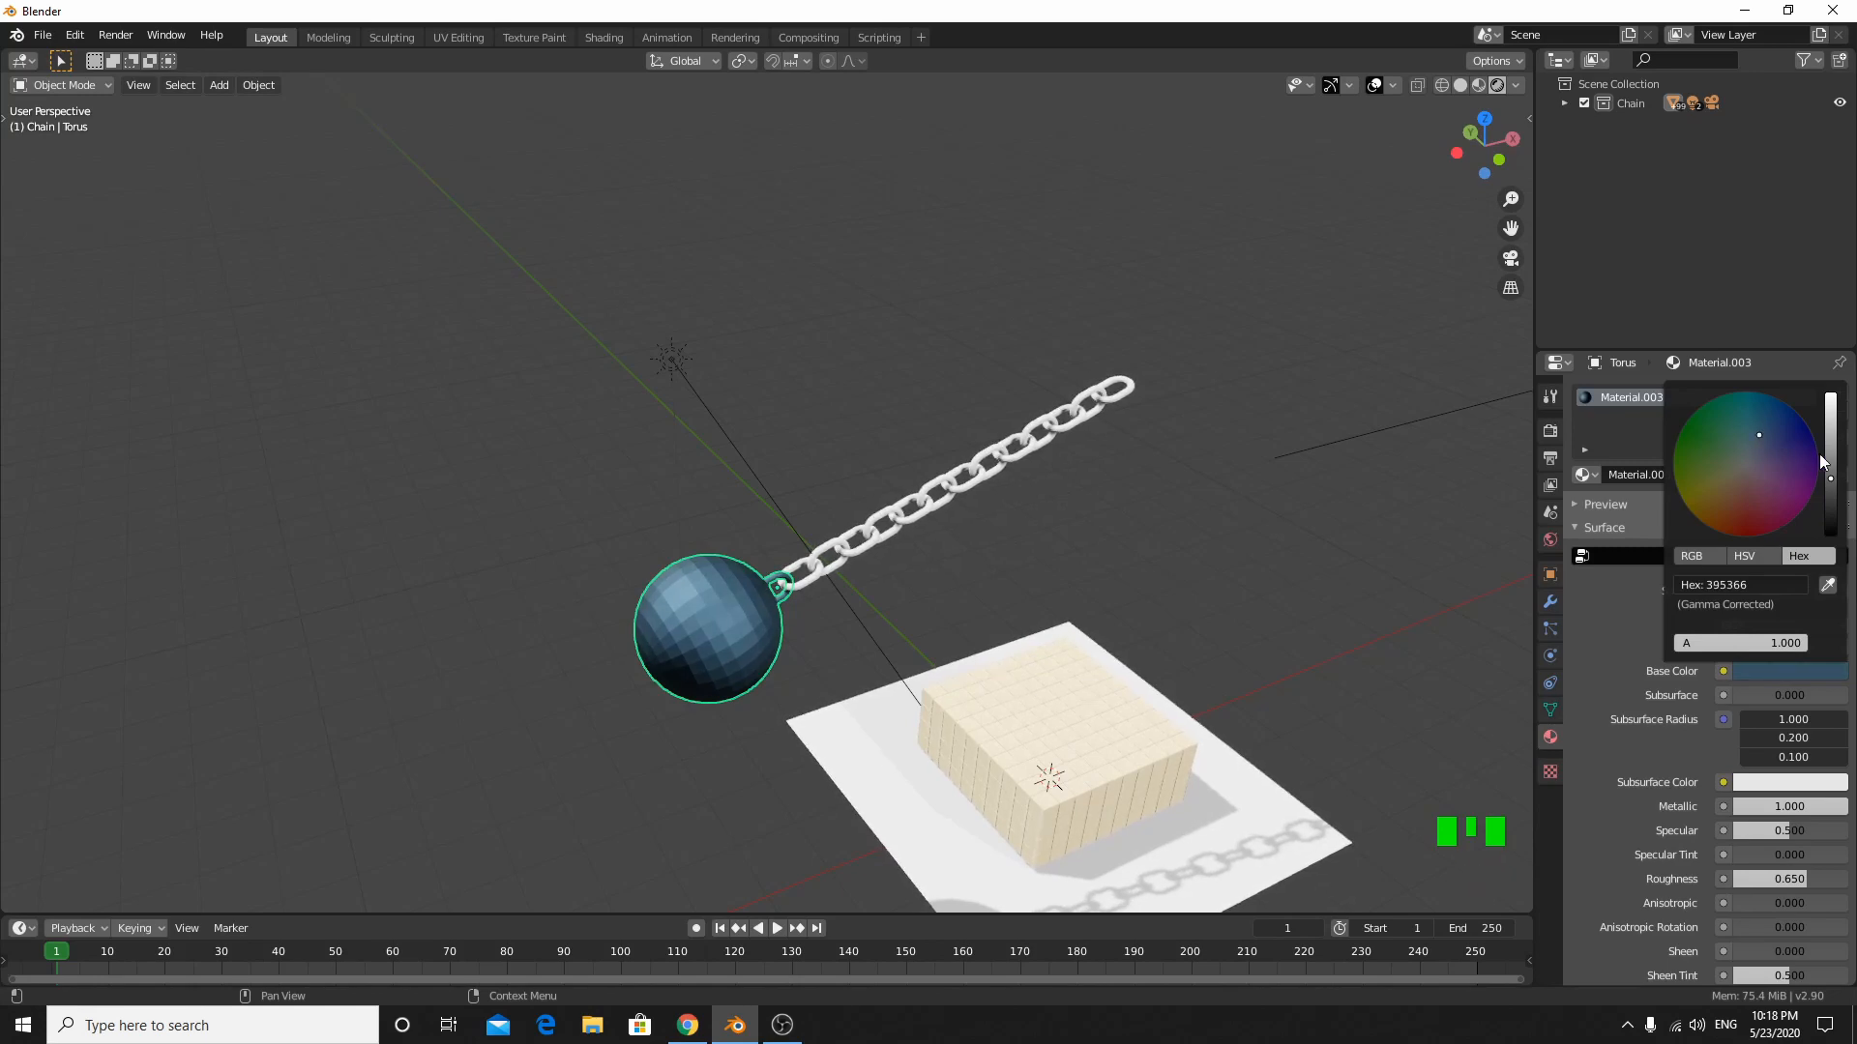
drag(1832, 489, 1831, 497)
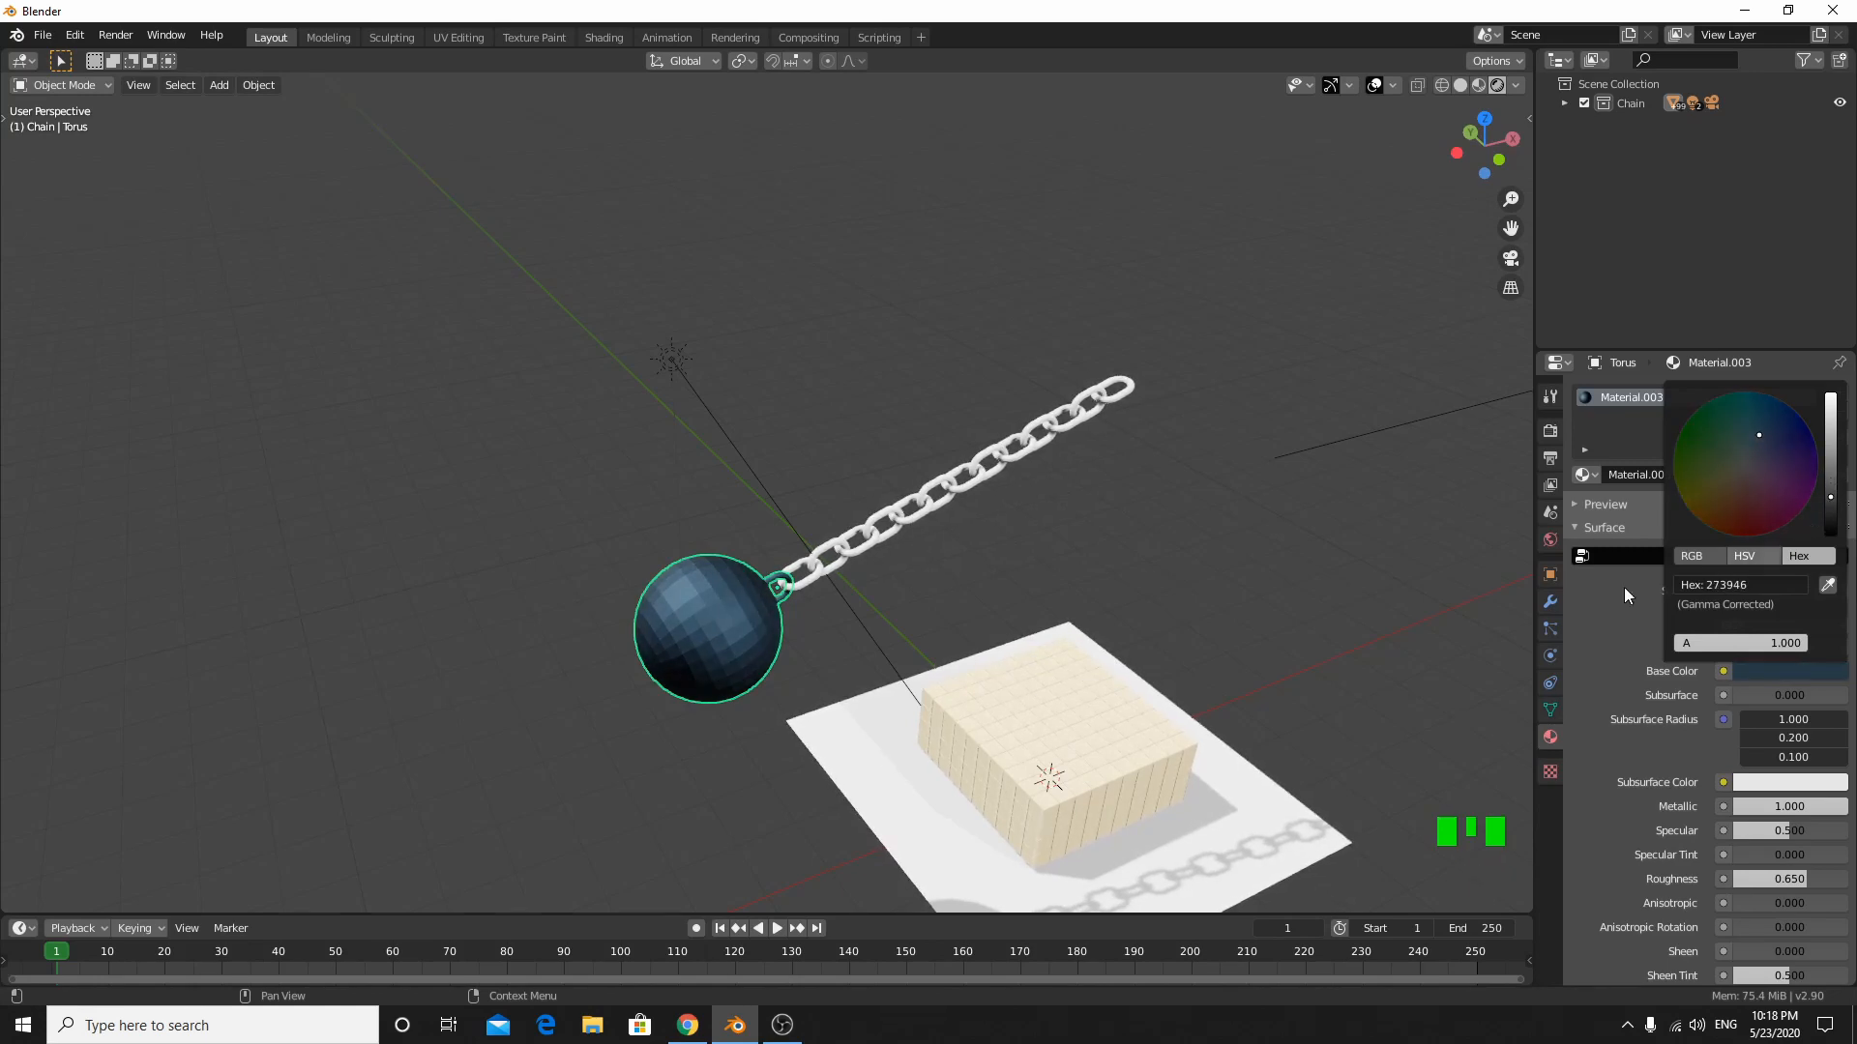
- Select all the chain links with the ball as the active object and link the ball's material to them
middle_drag(1052, 788, 1059, 563)
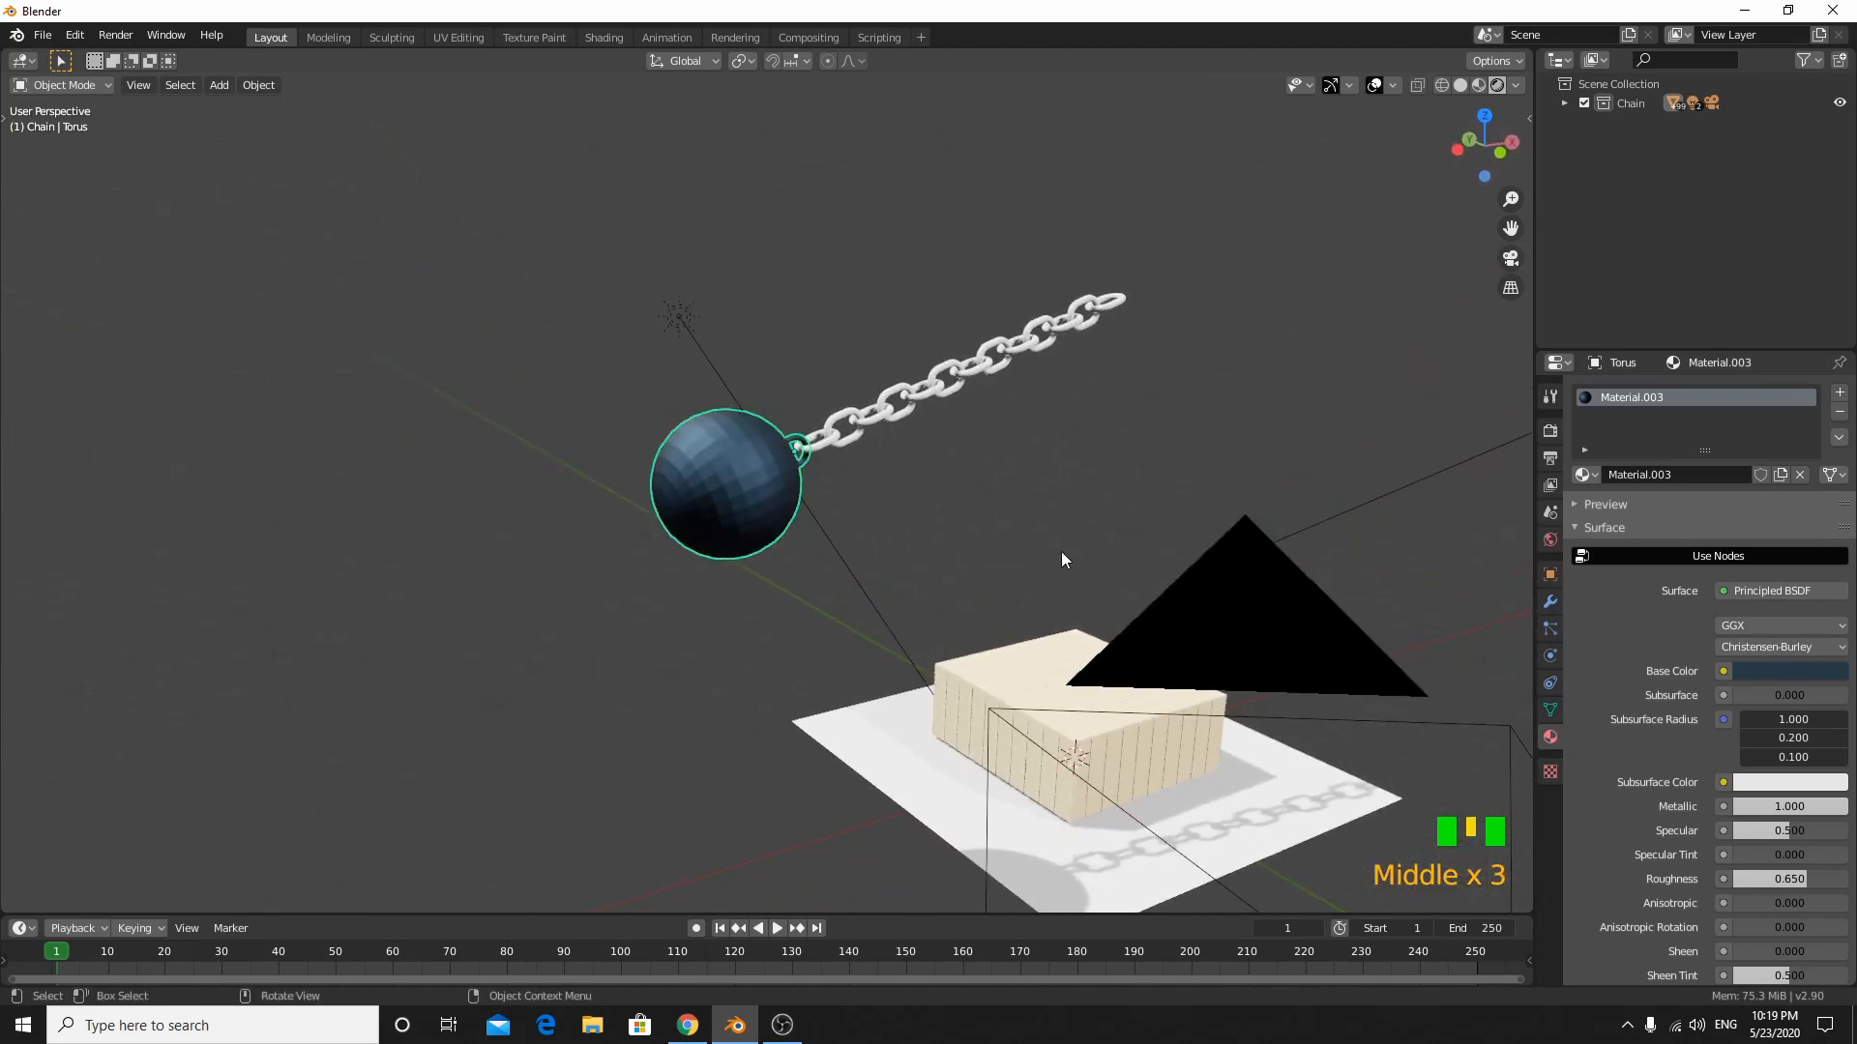
click(793, 414)
key(b)
drag(1158, 264, 826, 441)
scroll(908, 537, up, 3)
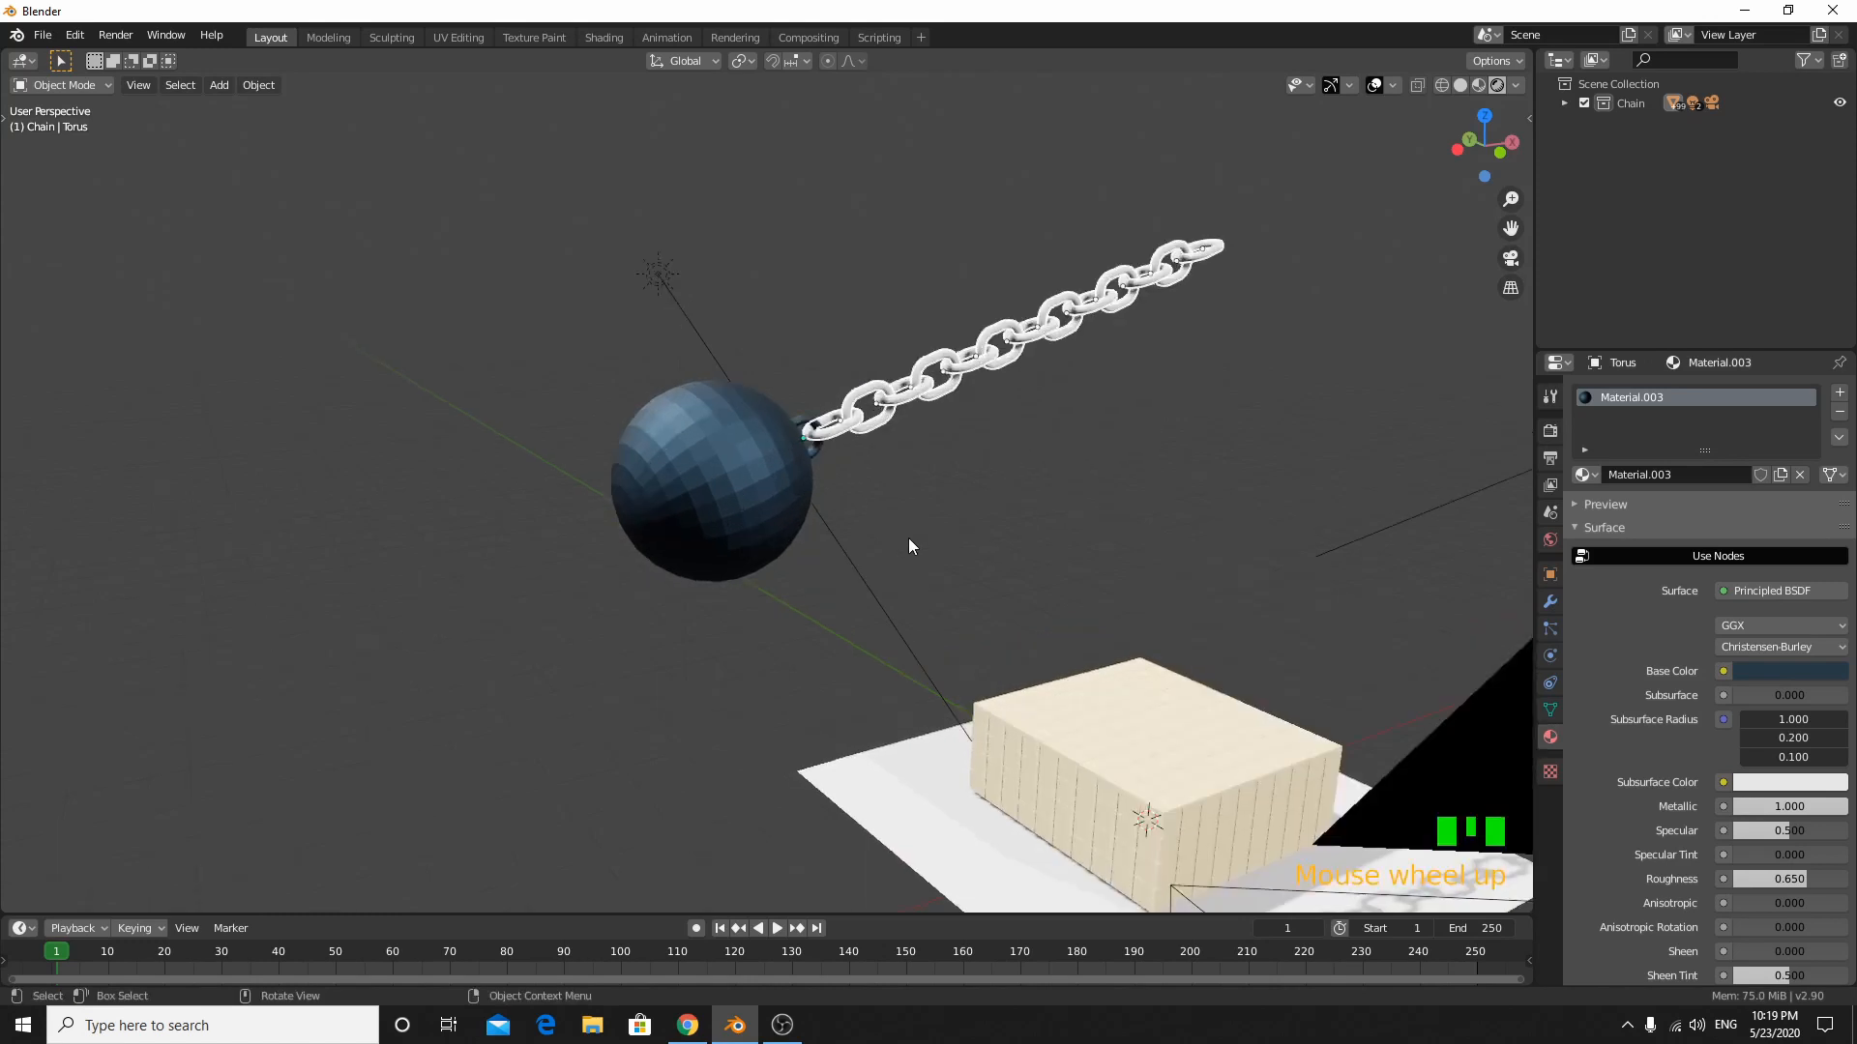
shift+click(721, 548)
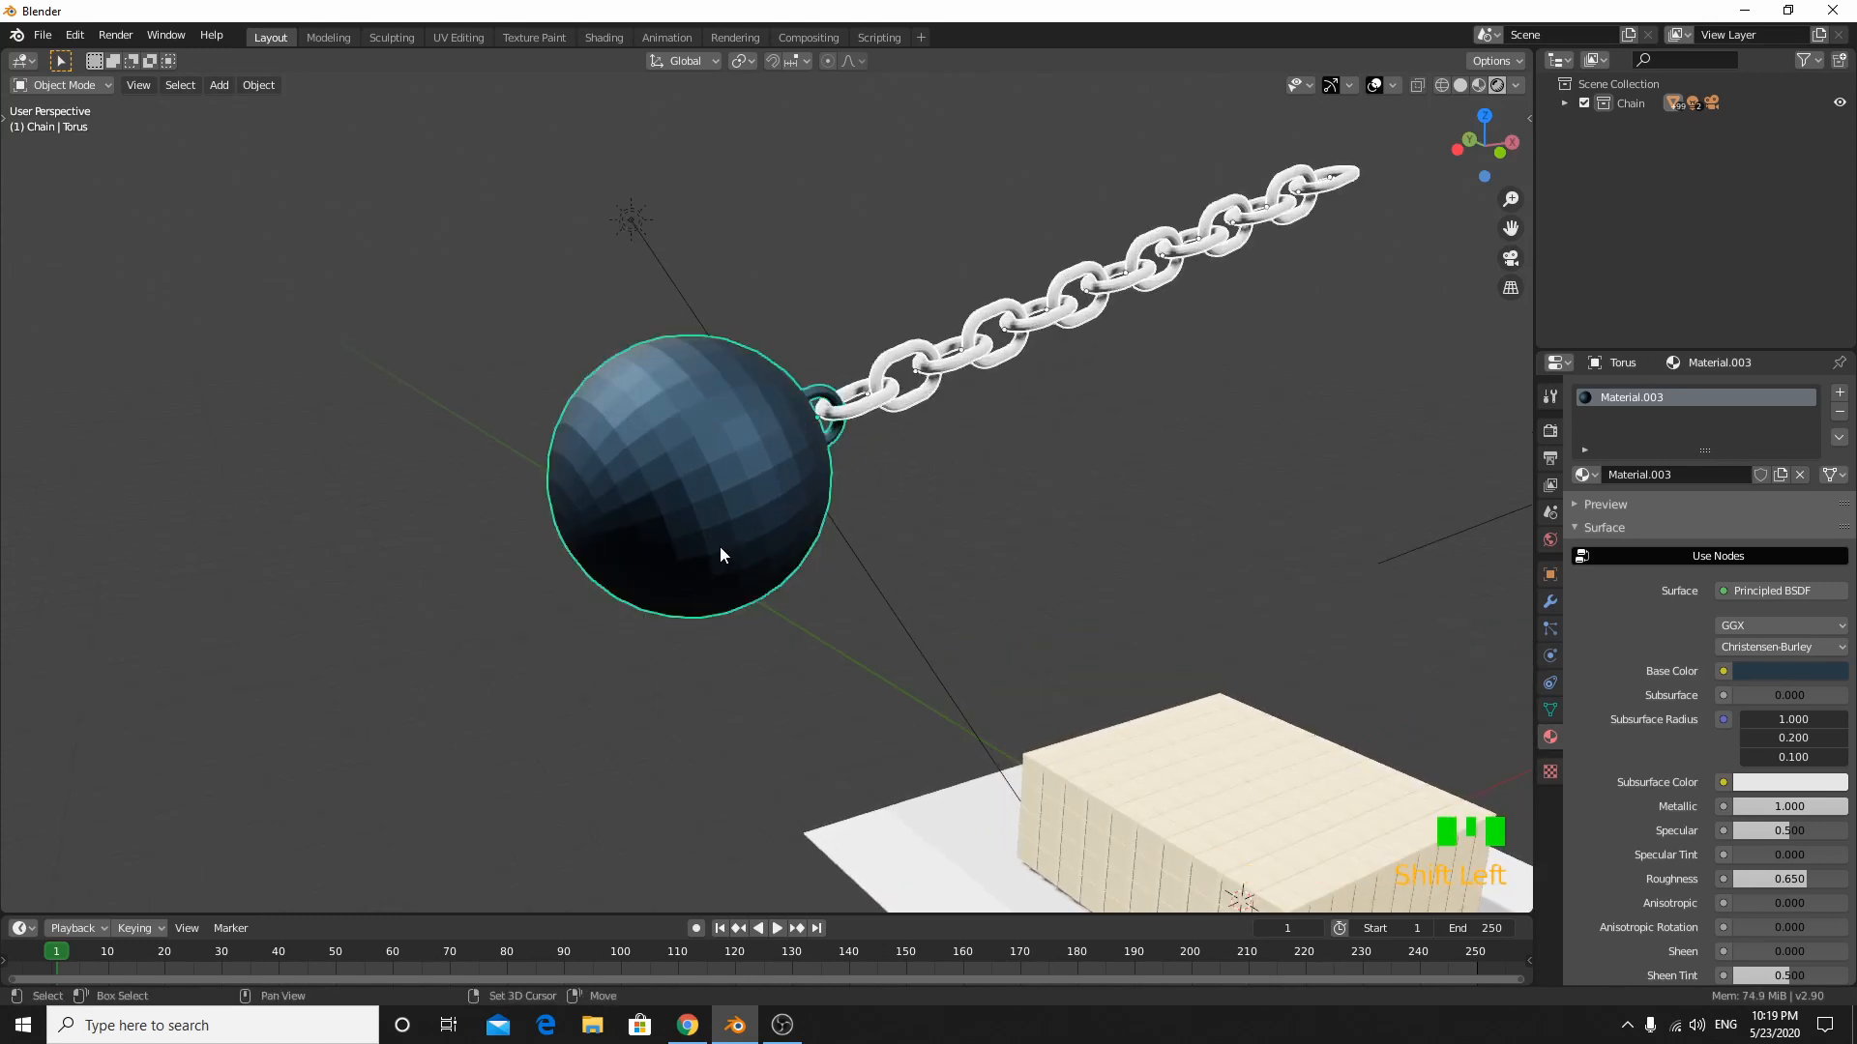
key(ctrl+l)
click(747, 493)
- Select the floor plane beneath the block of cubes
middle_drag(896, 702, 891, 644)
click(1071, 801)
scroll(1068, 834, up, 3)
scroll(909, 682, down, 2)
click(927, 784)
scroll(927, 783, up, 3)
shift+middle_drag(926, 784, 872, 827)
- Switch to Chrome, close the extra tab and search for images of "marble texture"
click(688, 1025)
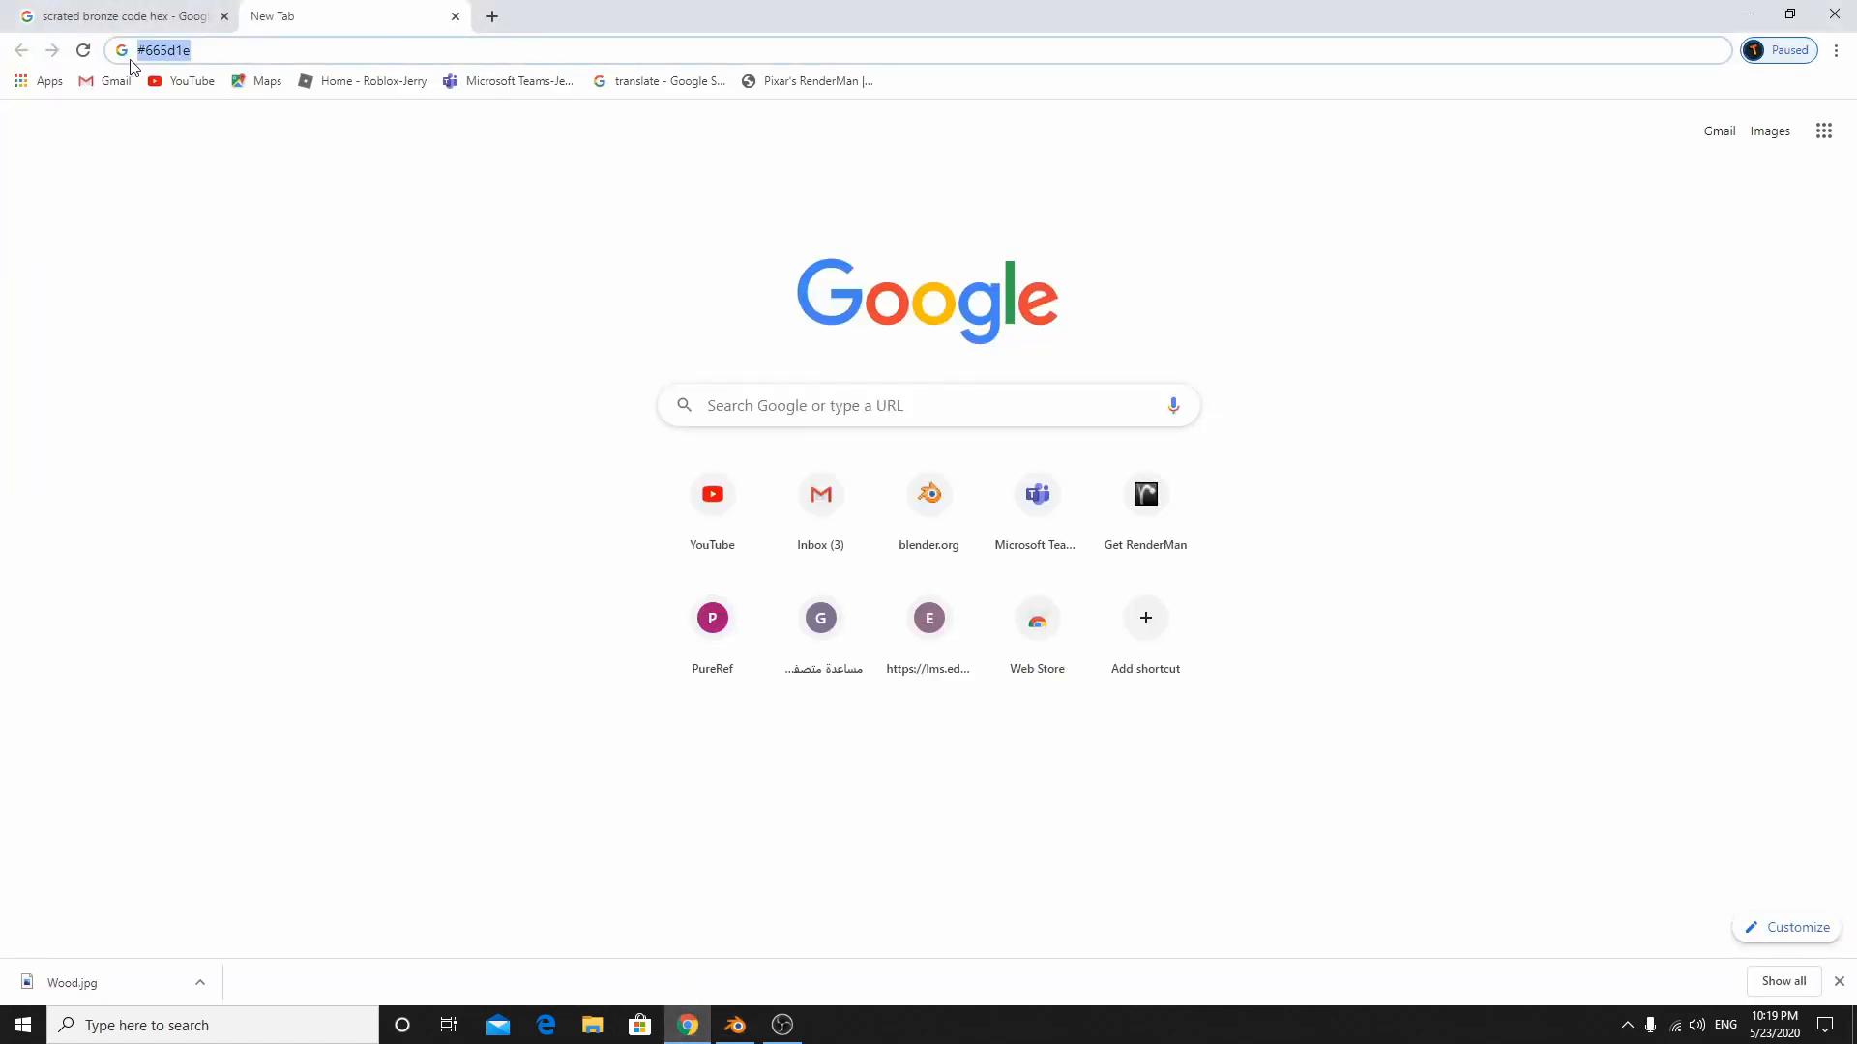
click(456, 16)
drag(357, 141, 4, 150)
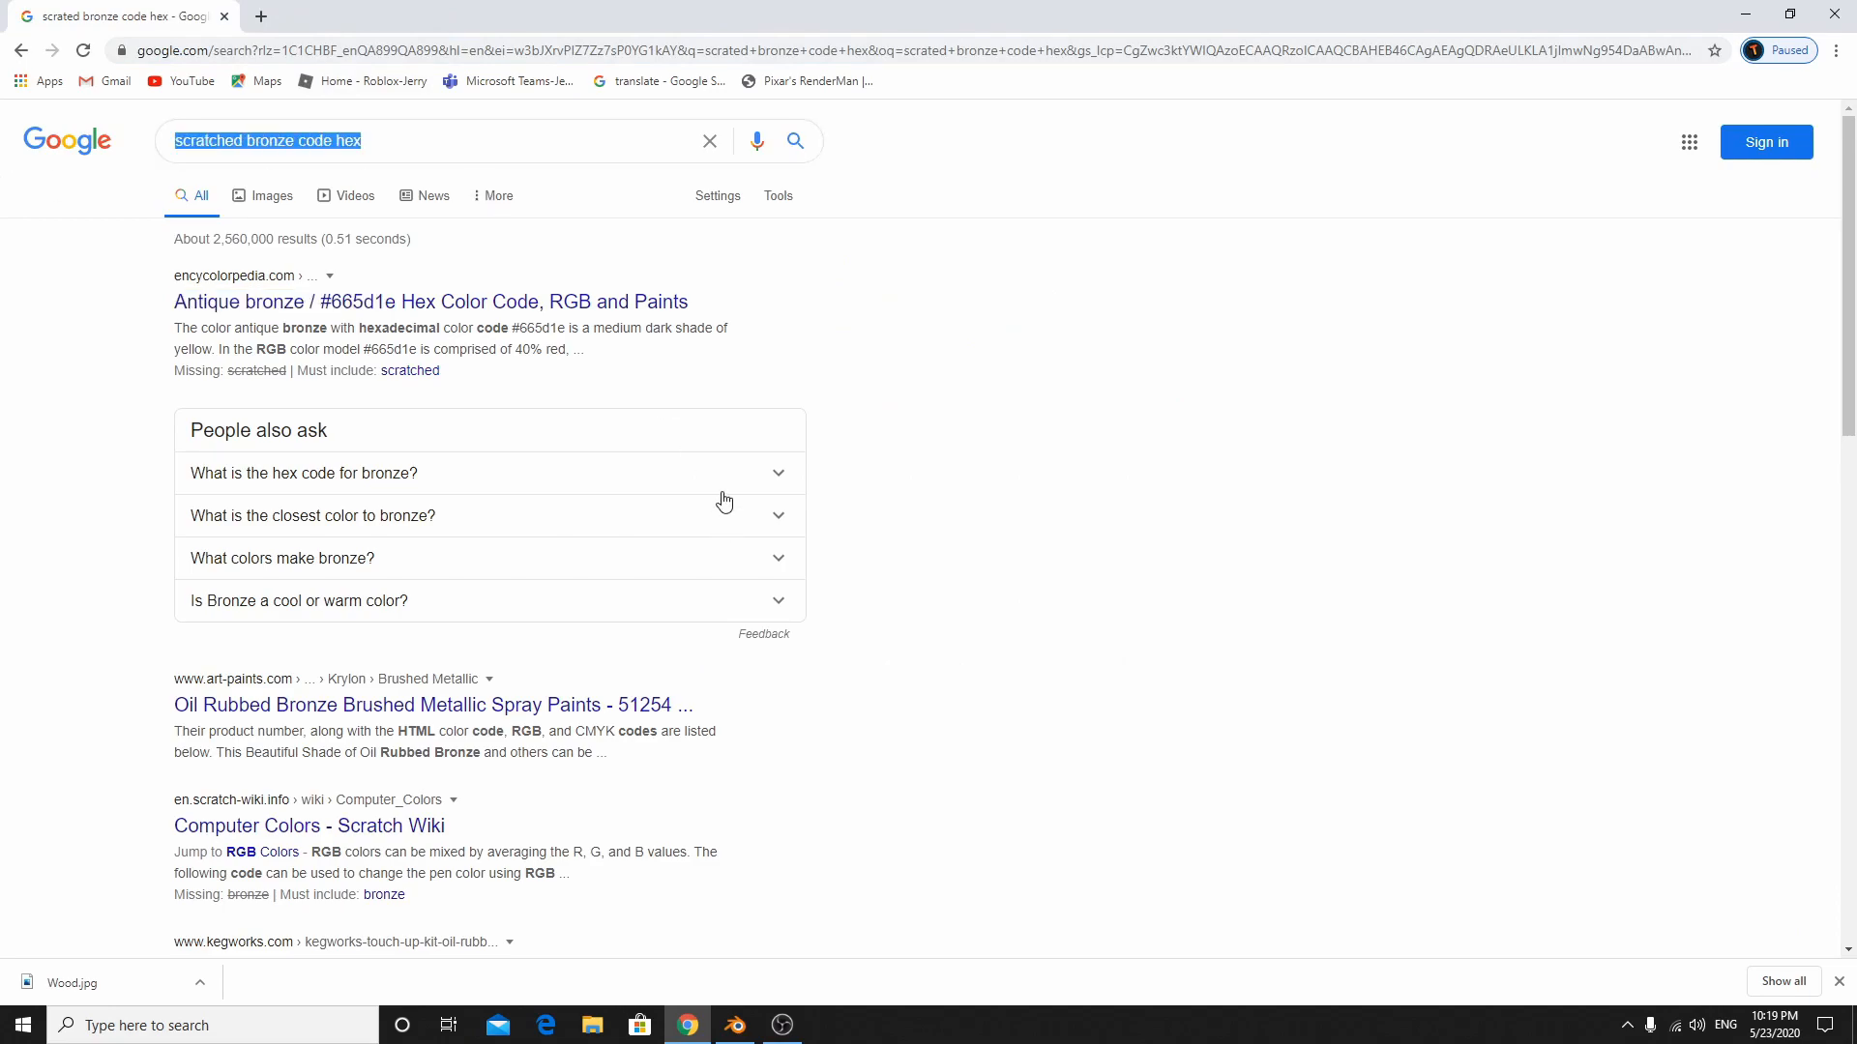
text(ma)
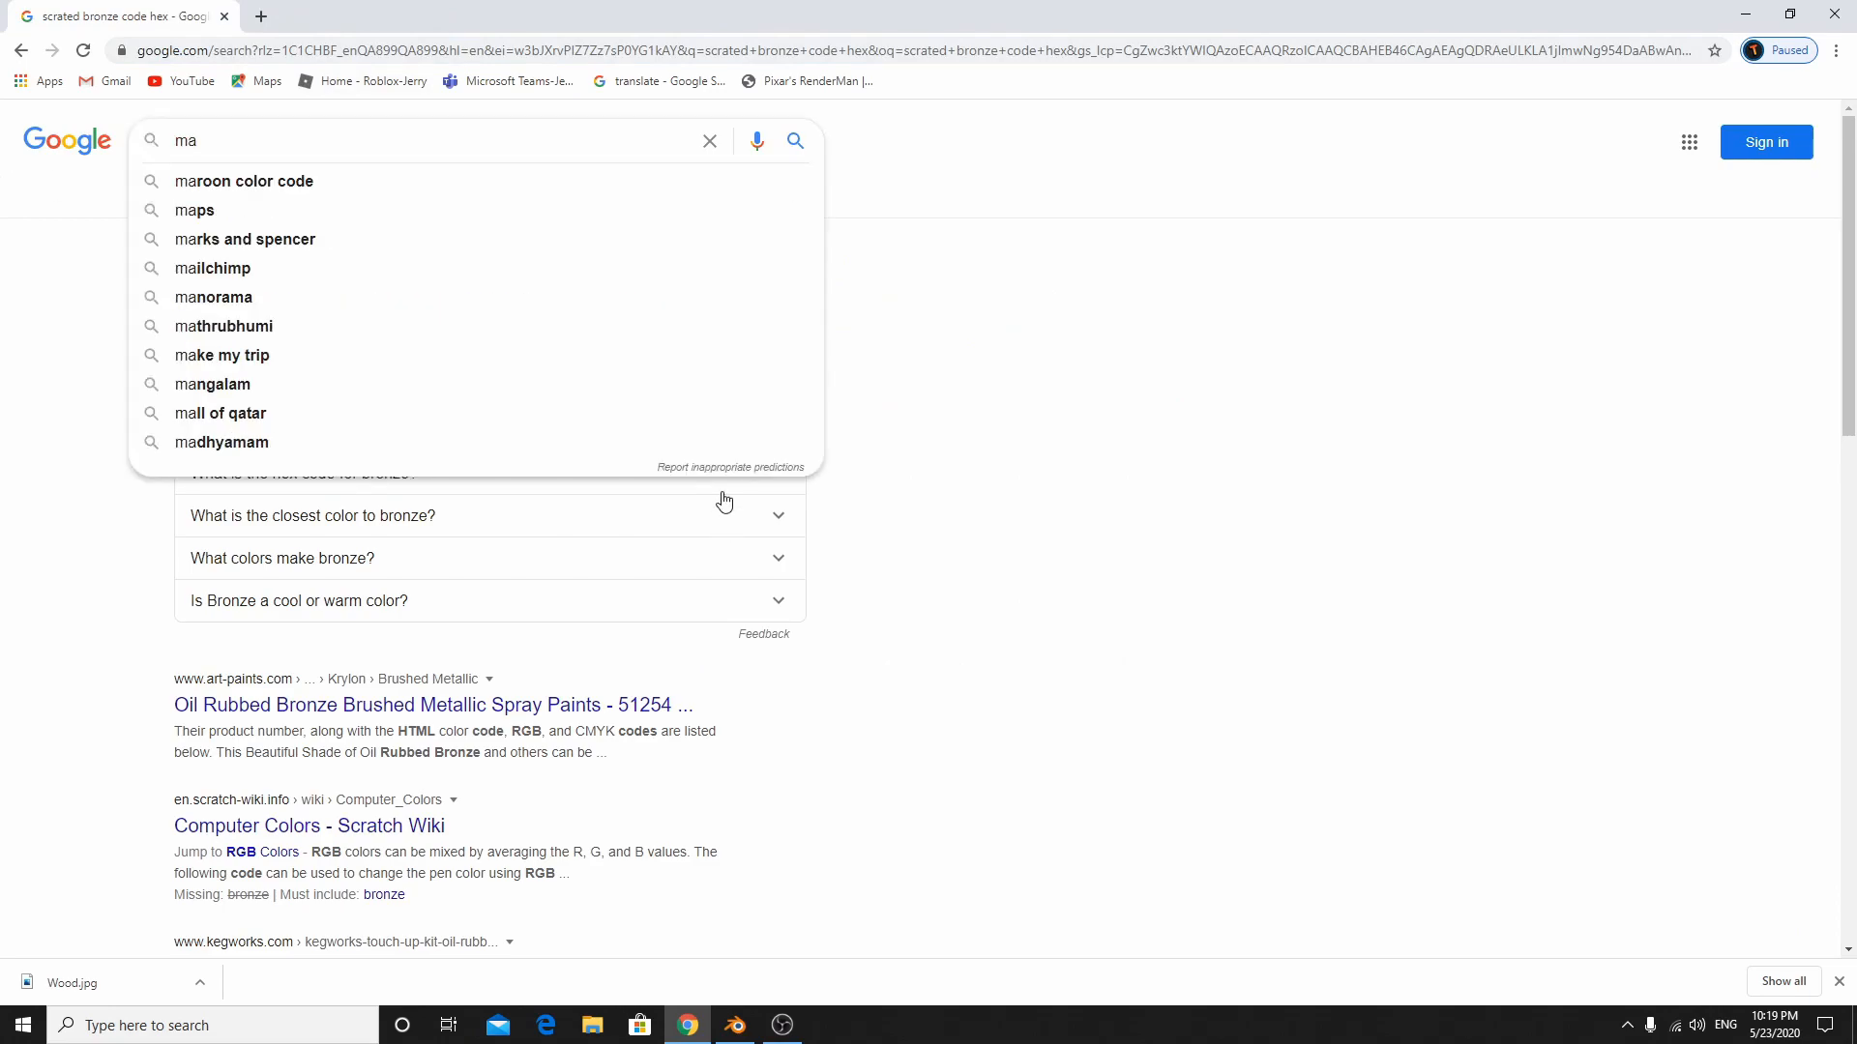
text(rble)
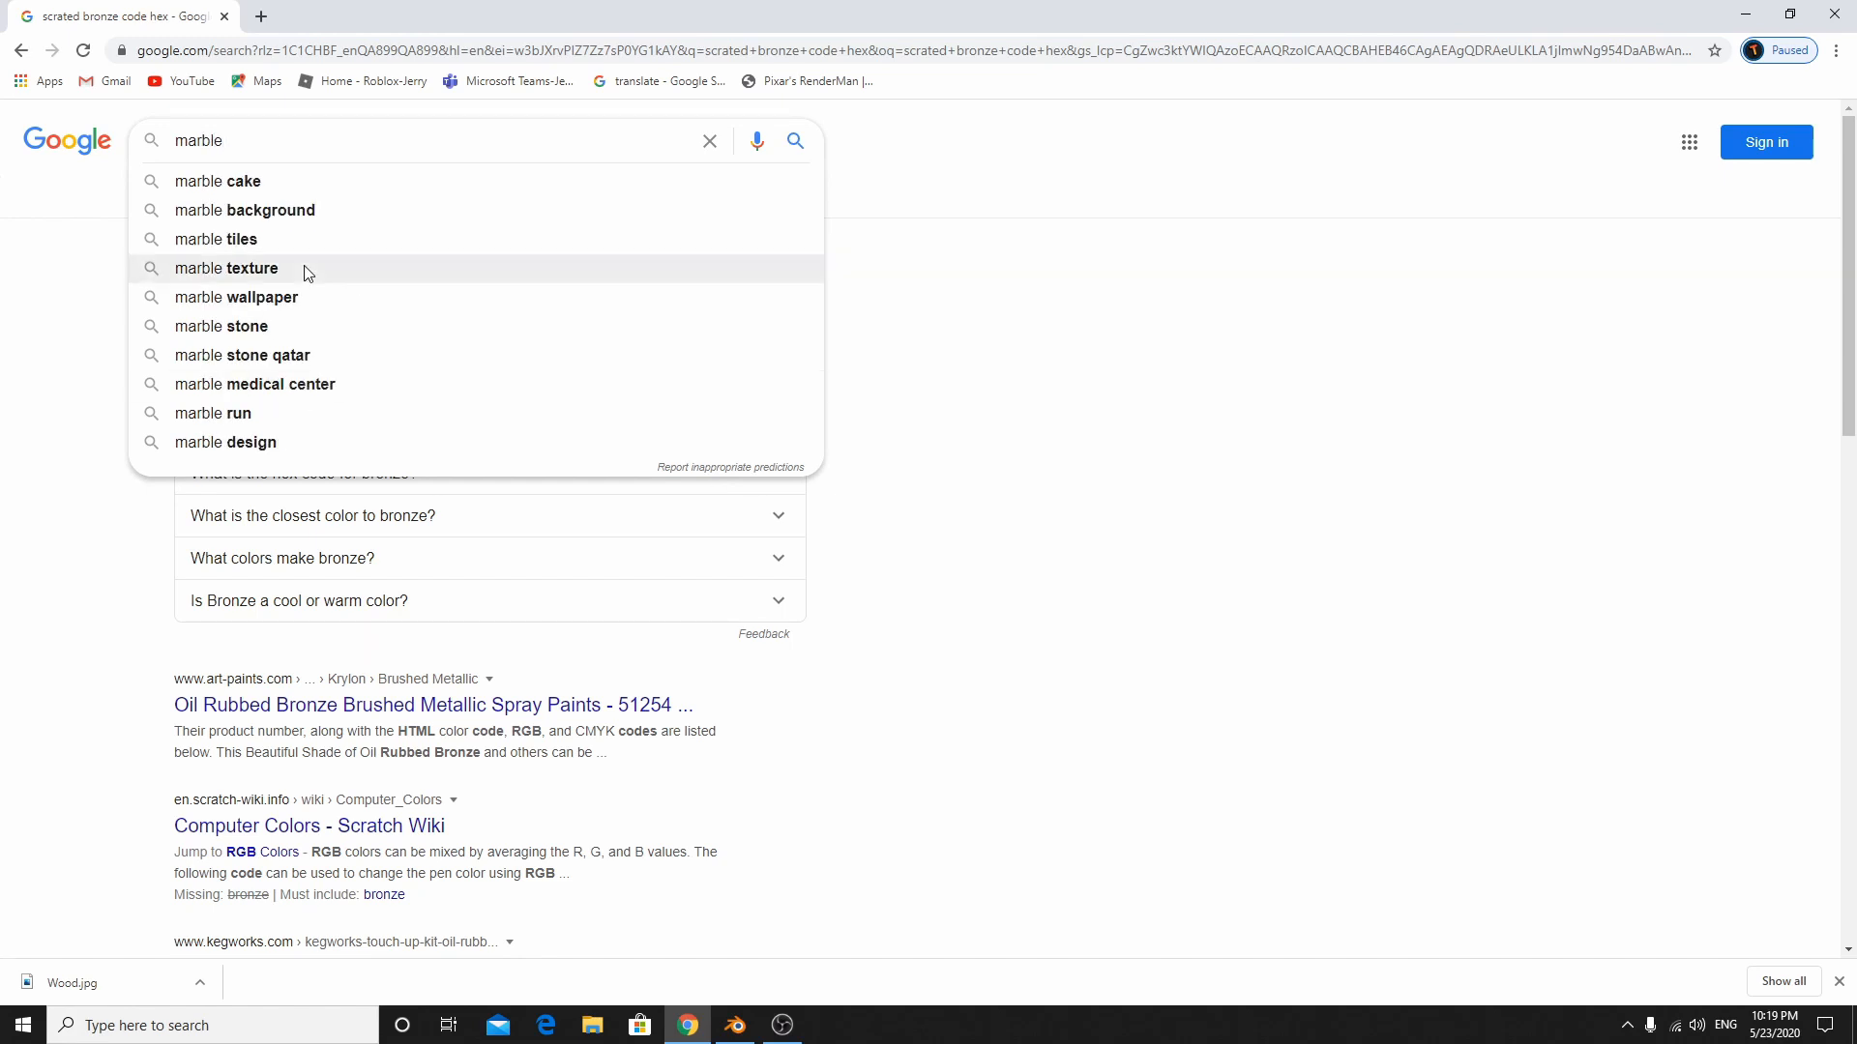
click(303, 271)
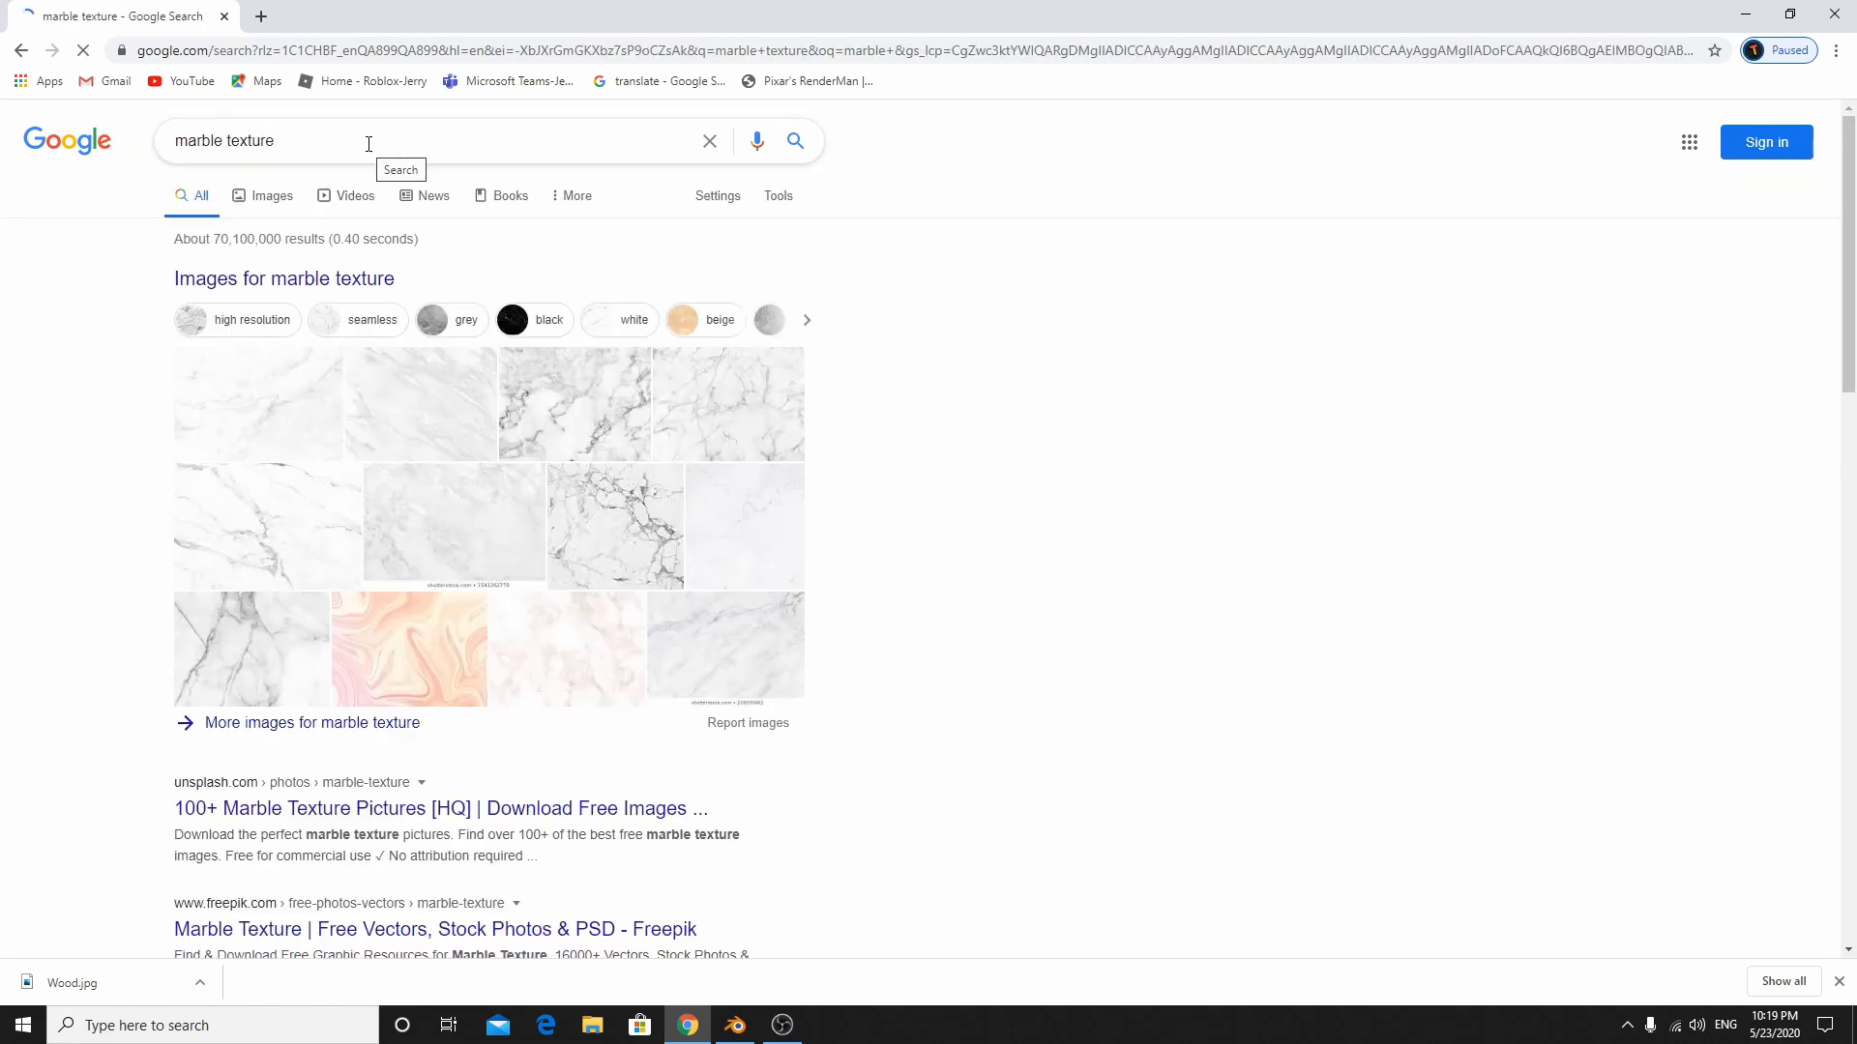
click(254, 197)
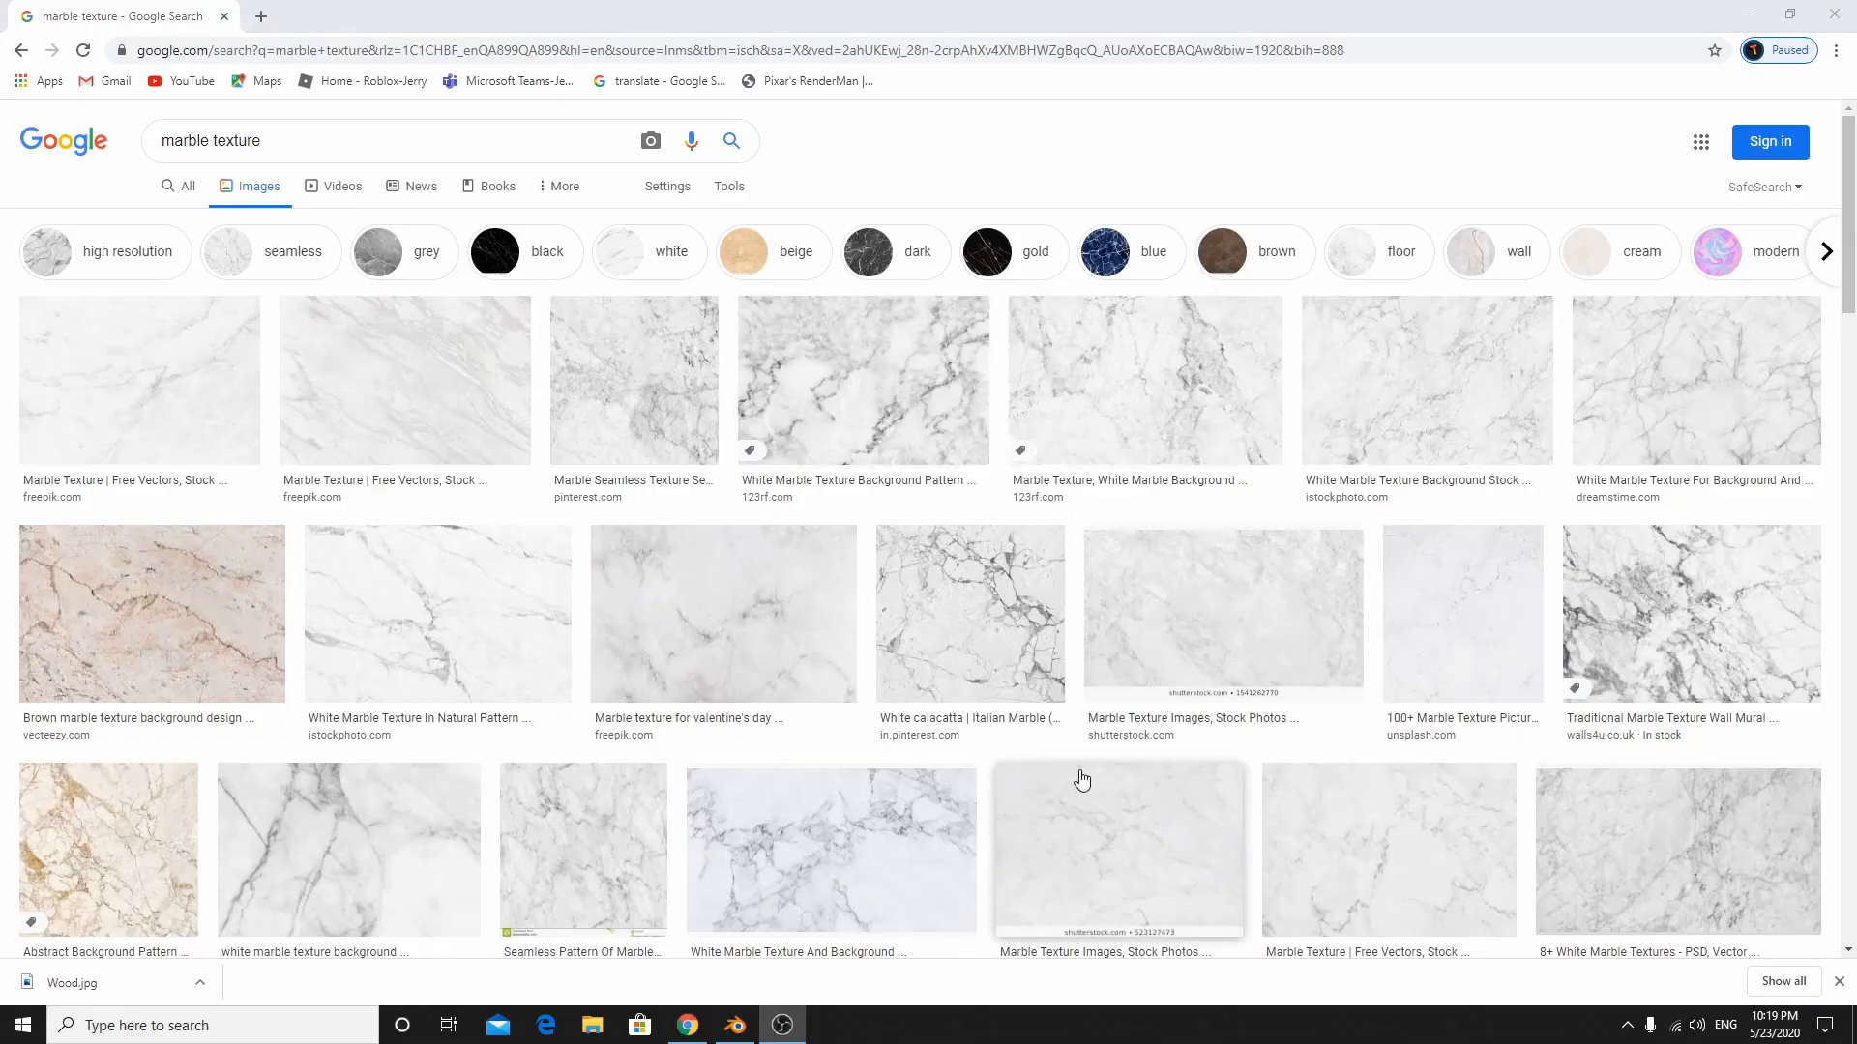
- Refine the image search to "marble tile texture"
click(214, 143)
text(t)
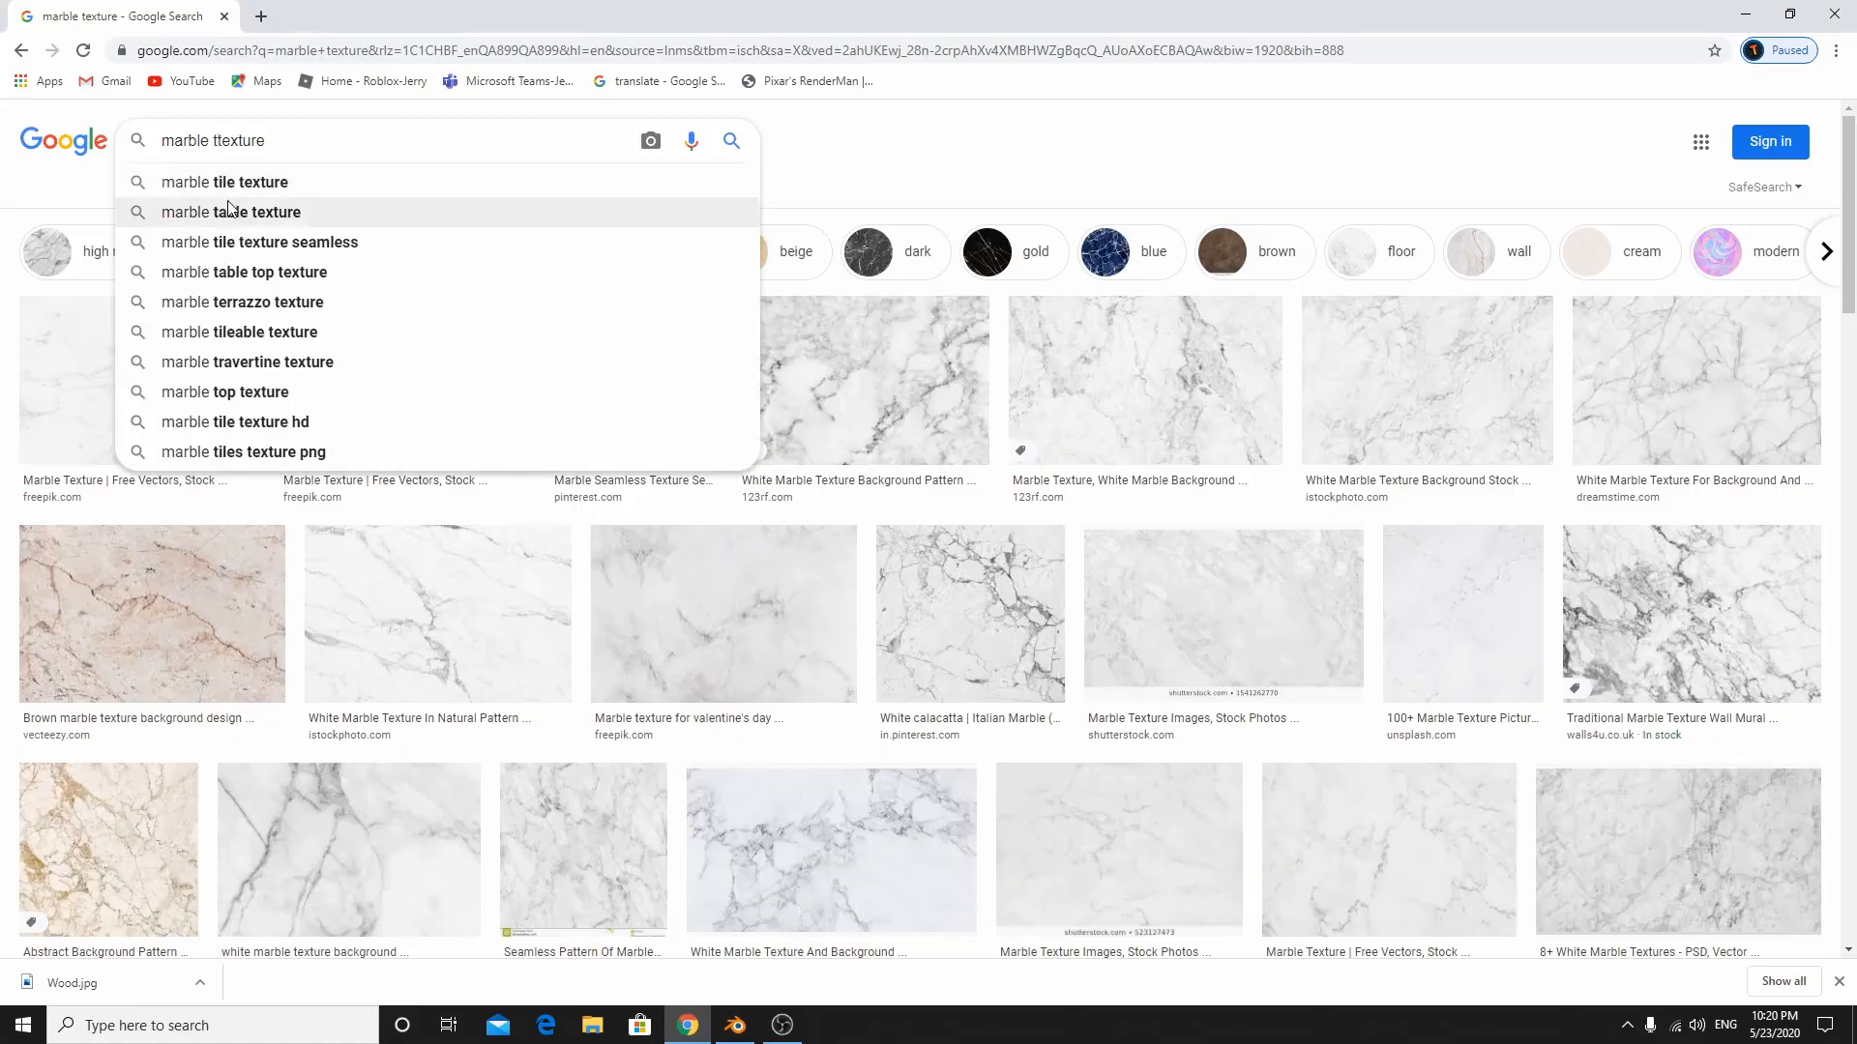
click(234, 183)
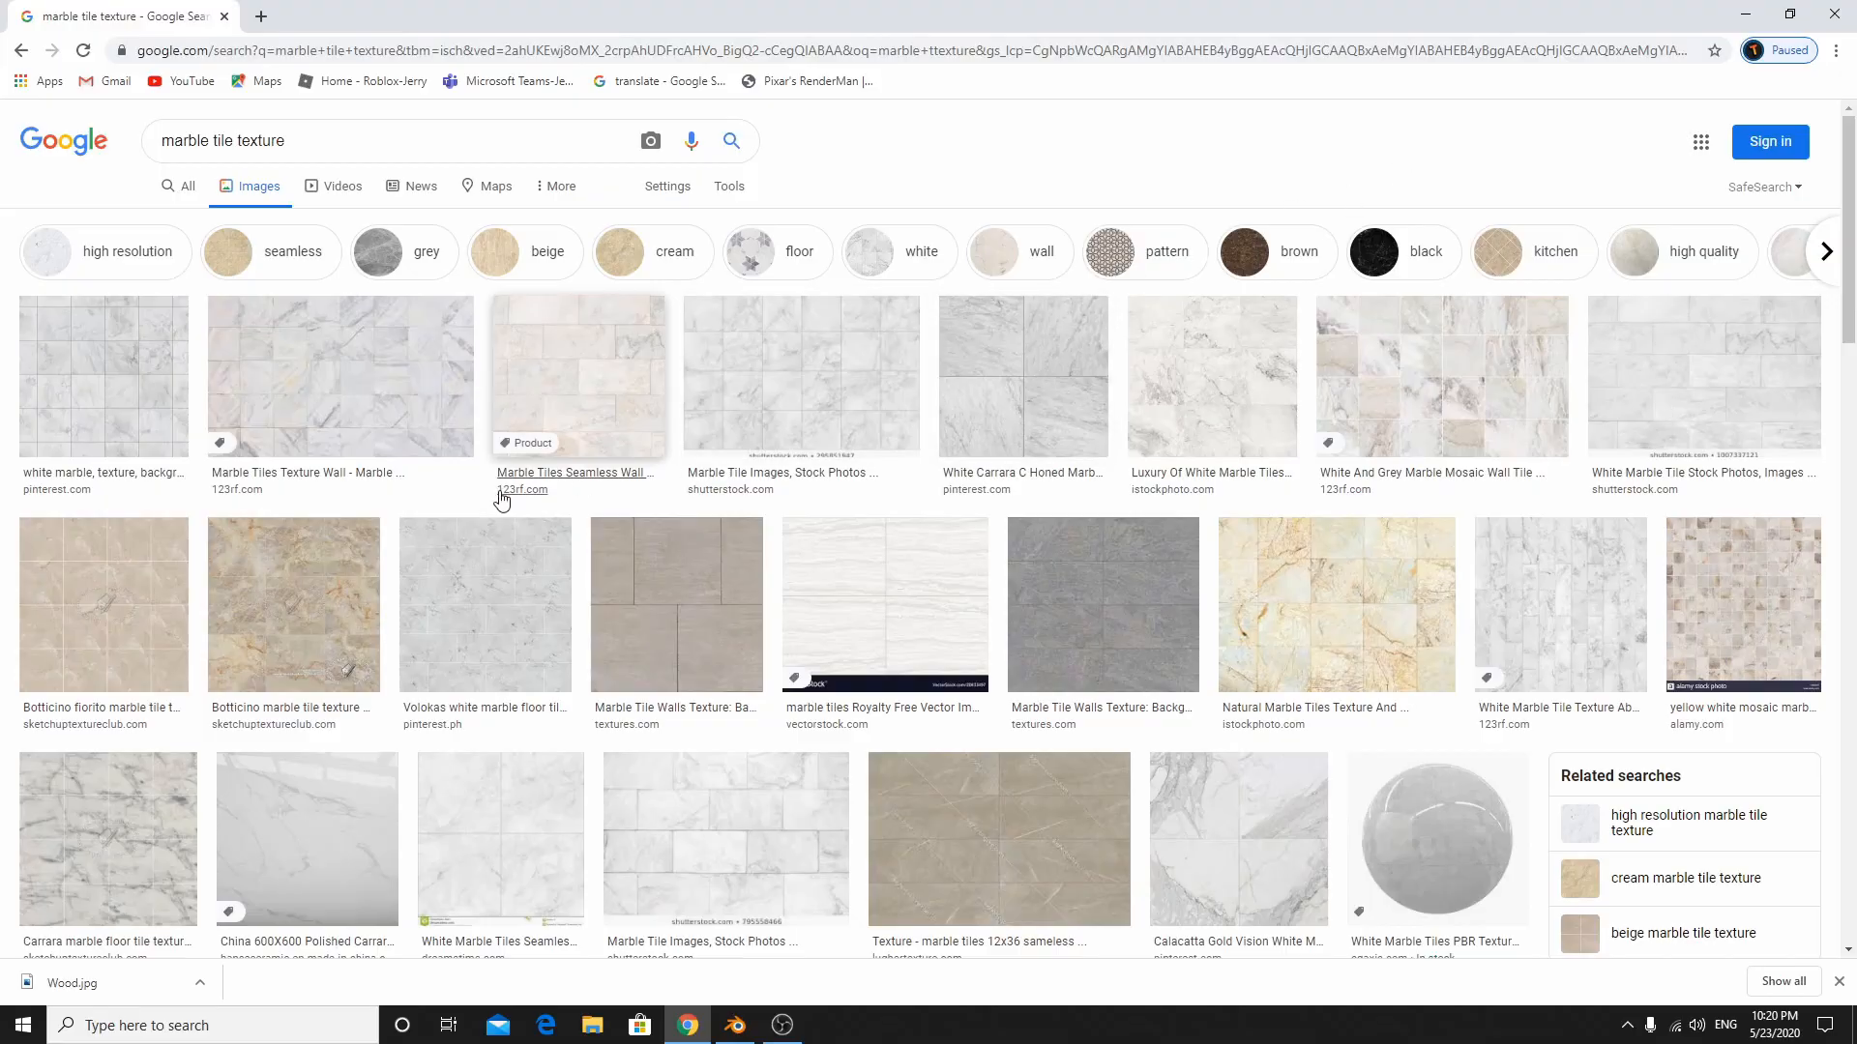
- Save the Volokas white marble floor tile image to the Pictures folder as Marble.jpg
scroll(541, 677, down, 1)
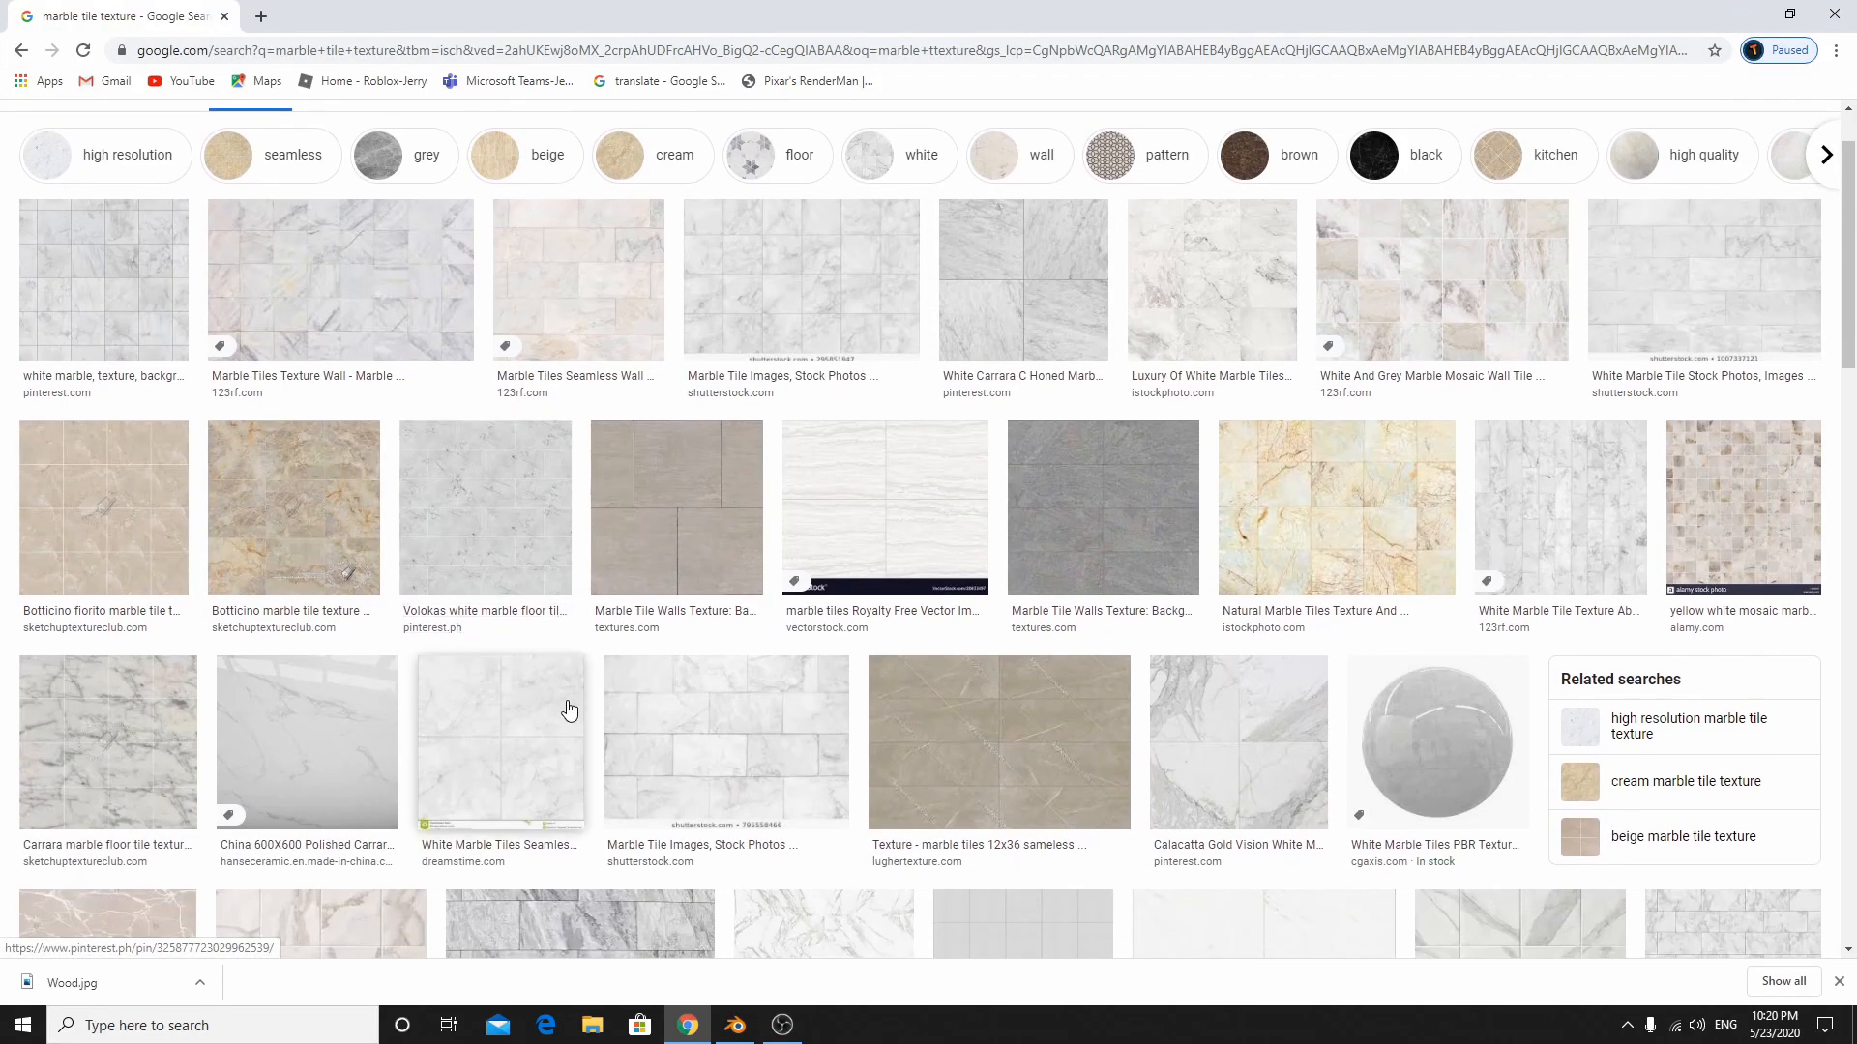
click(557, 551)
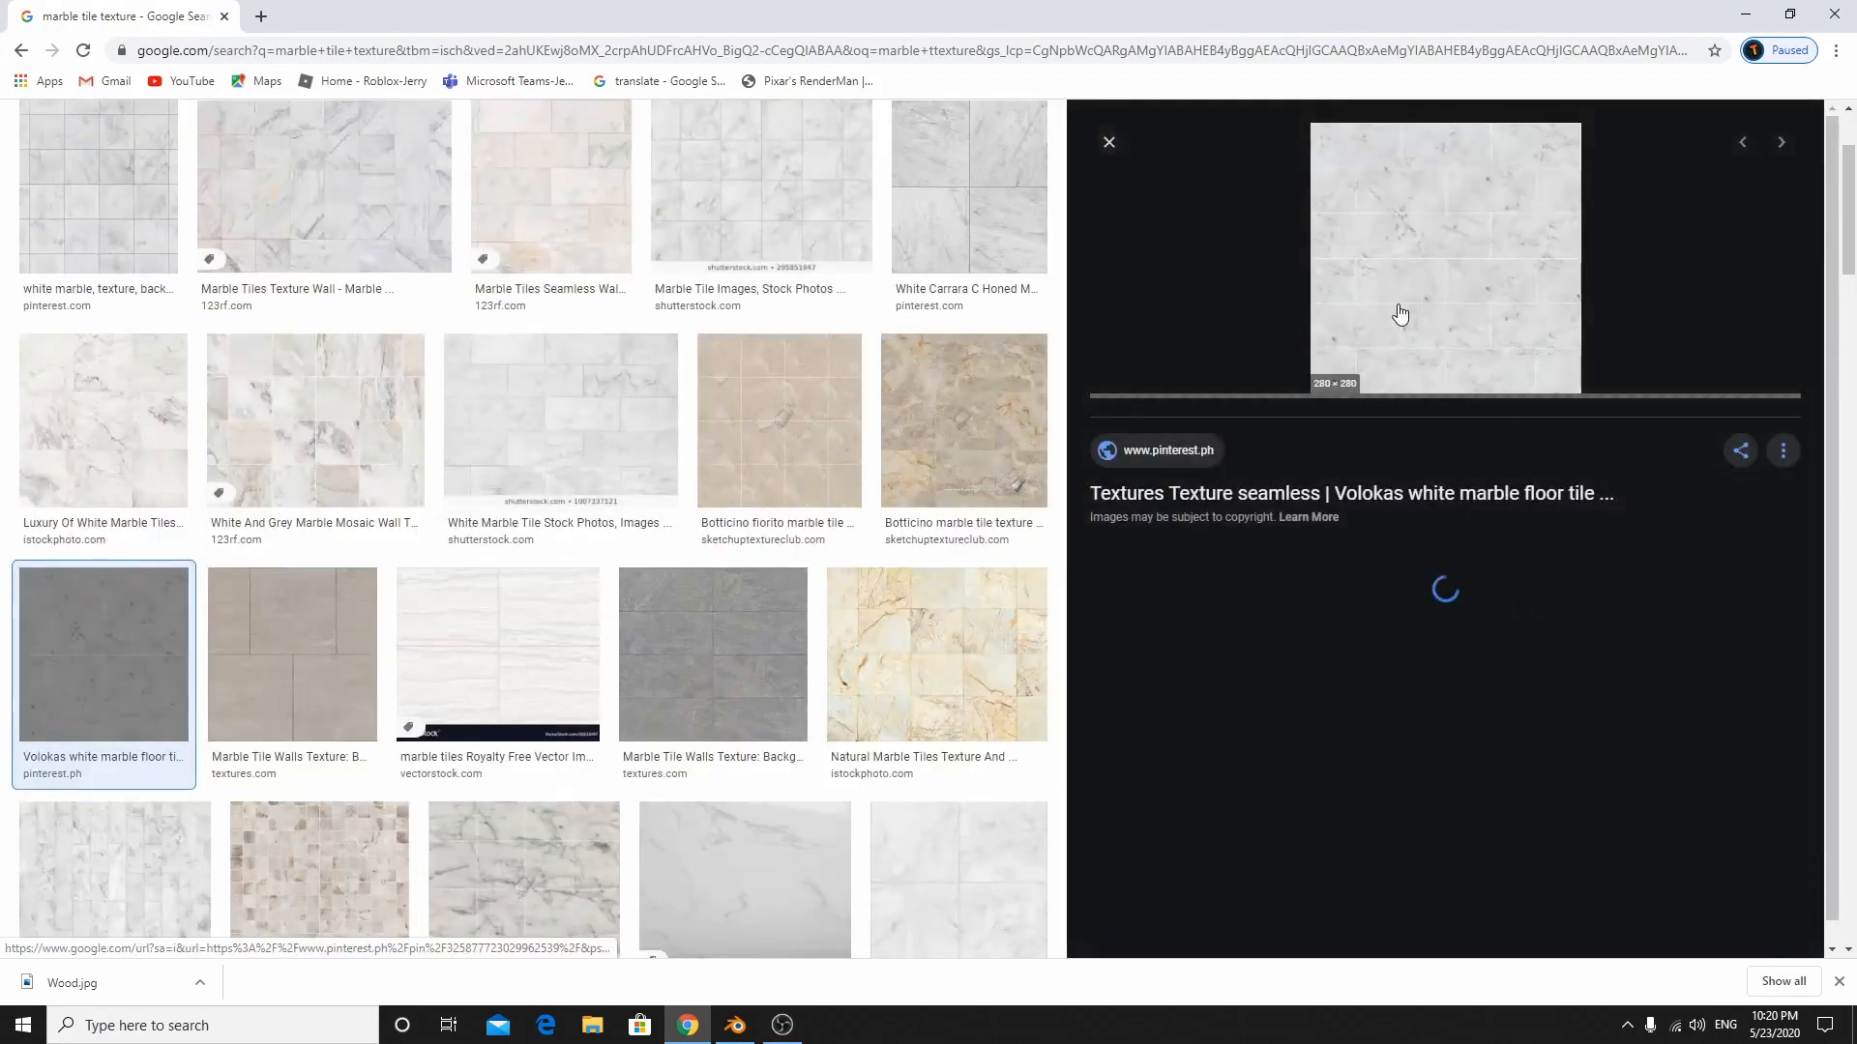
right_click(1435, 252)
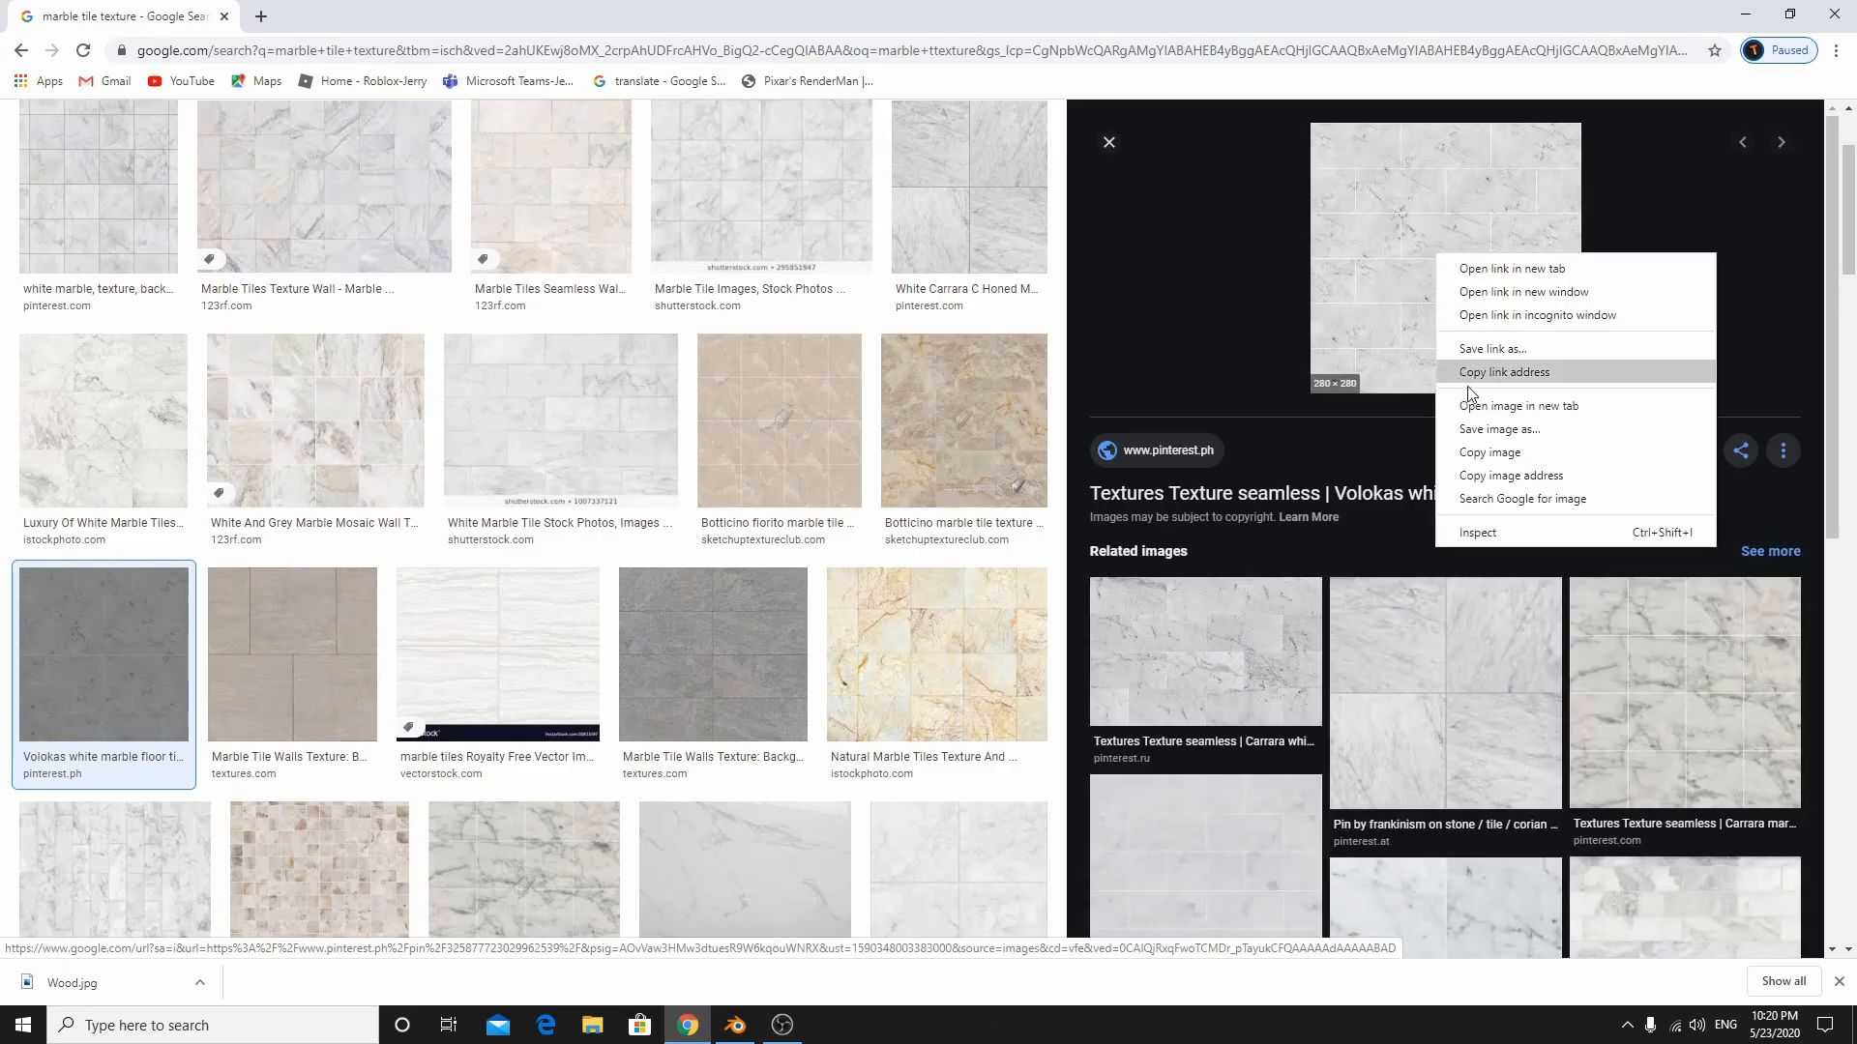
click(1460, 426)
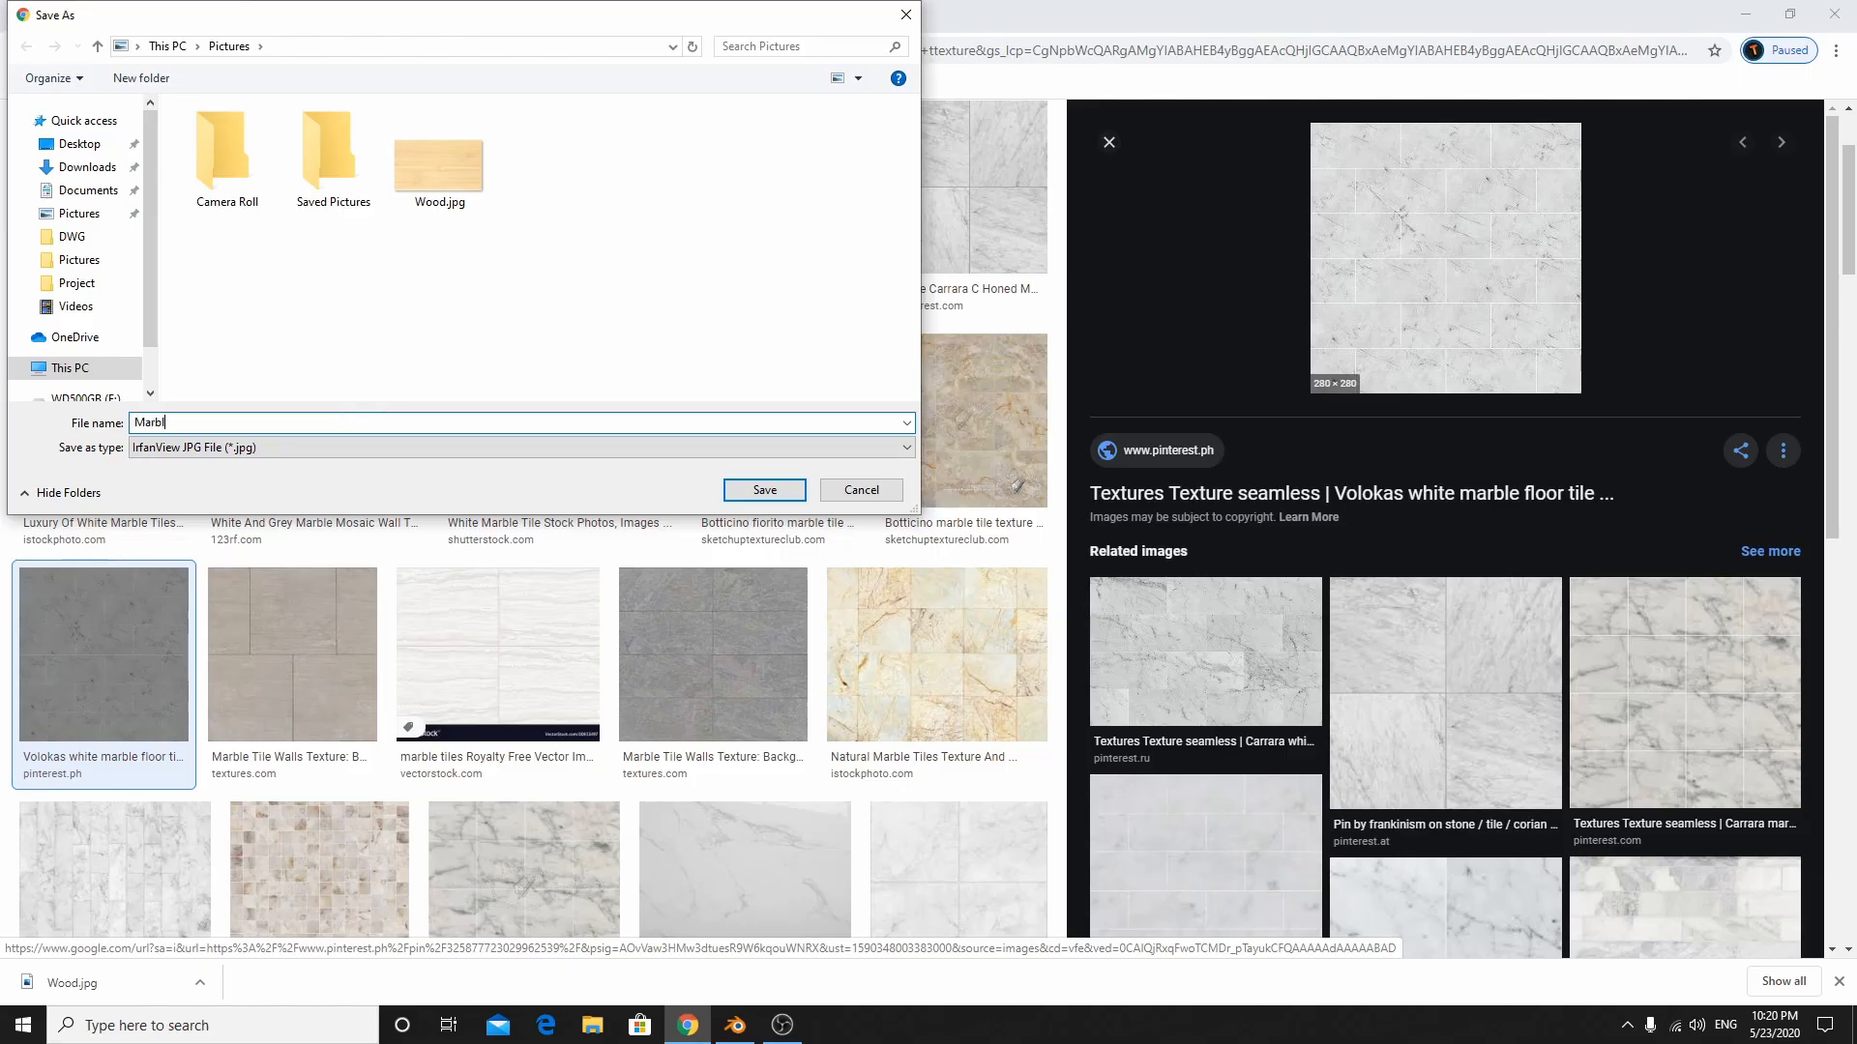
key(Return)
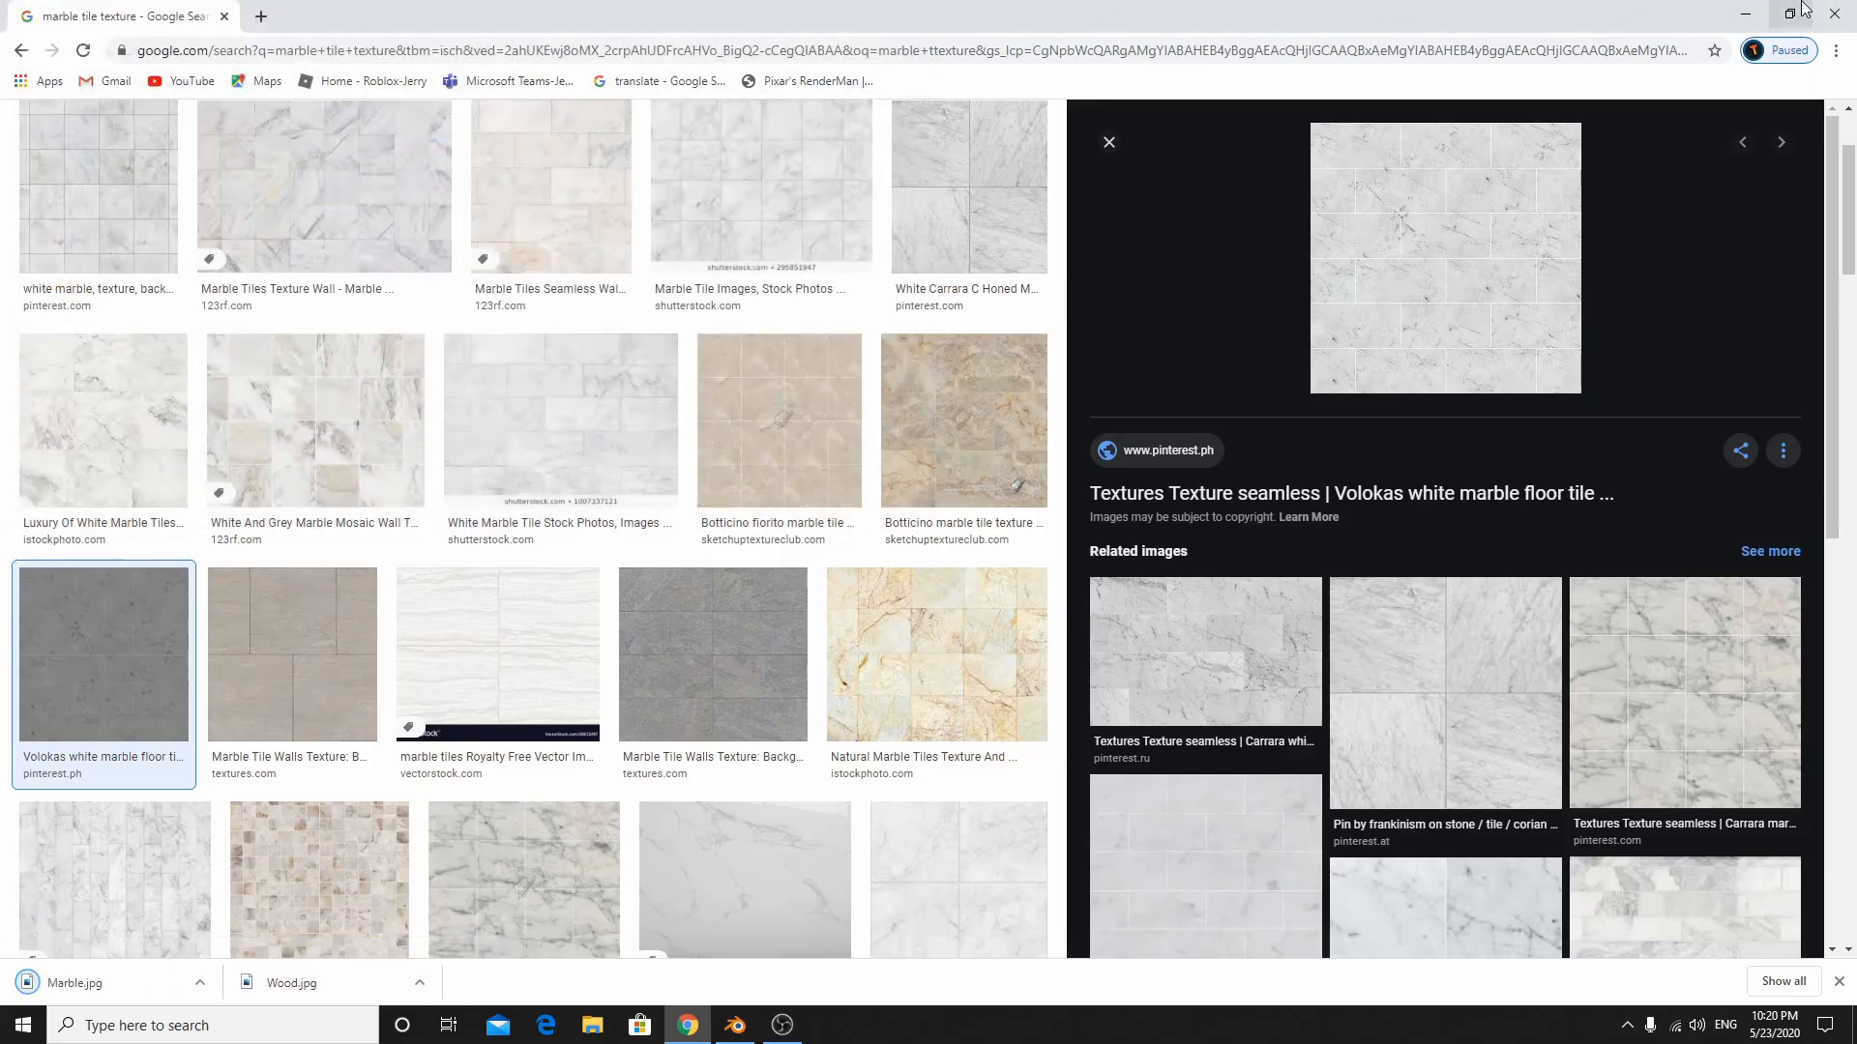
- Return to Blender, create a new material for the floor plane and assign an Image Texture to its base color
click(1743, 12)
middle_drag(1027, 501, 1073, 499)
click(1649, 475)
click(1755, 669)
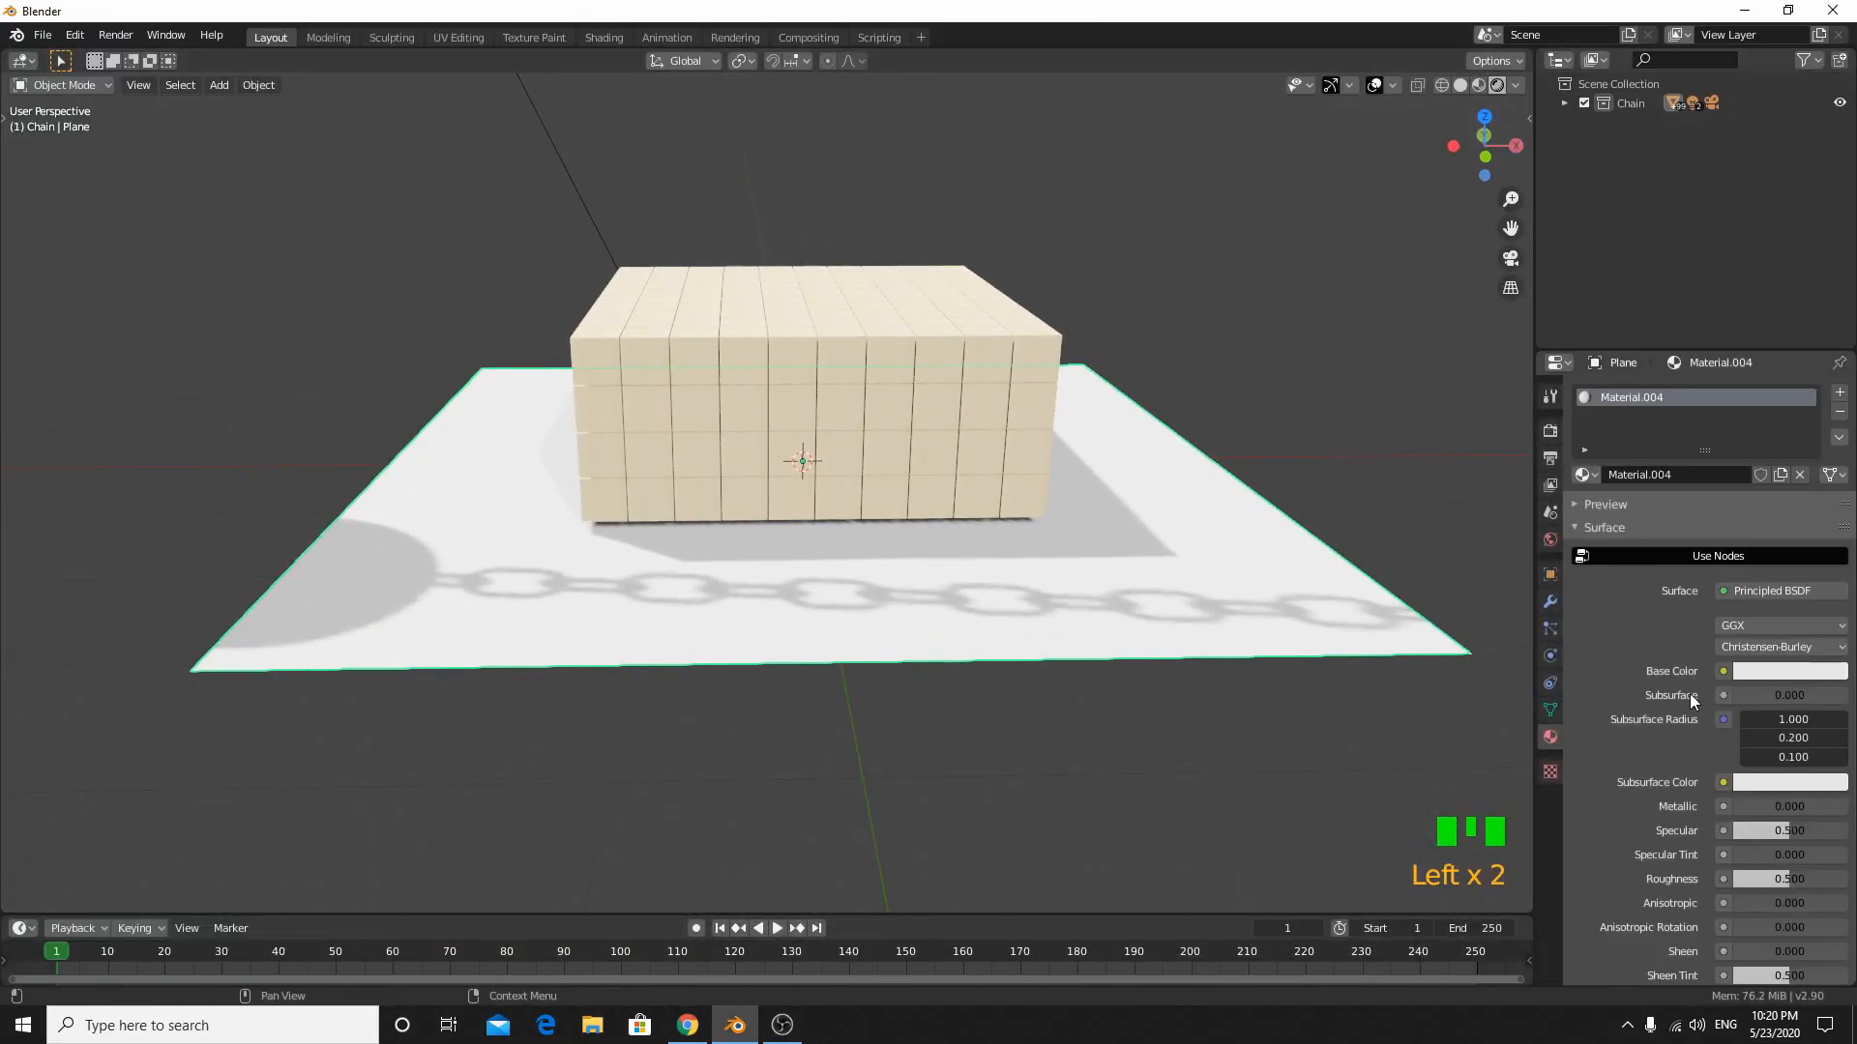
click(1724, 671)
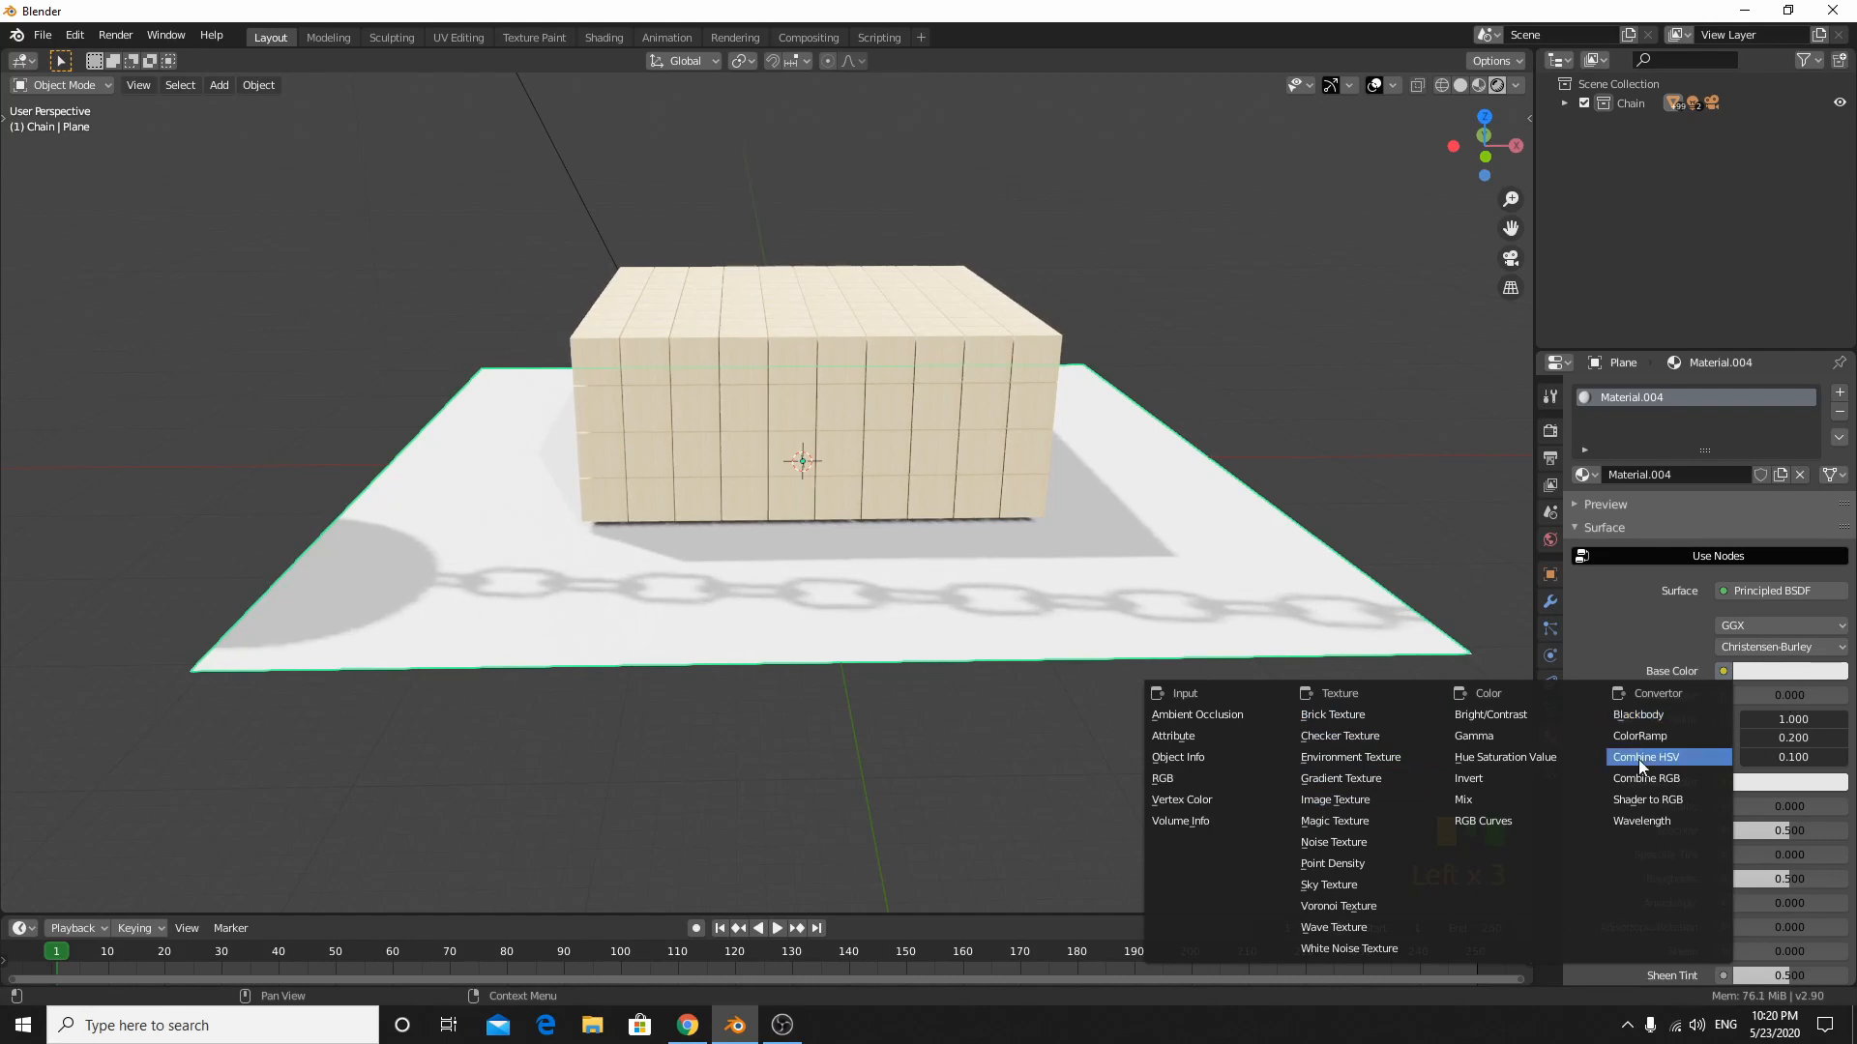
click(1335, 800)
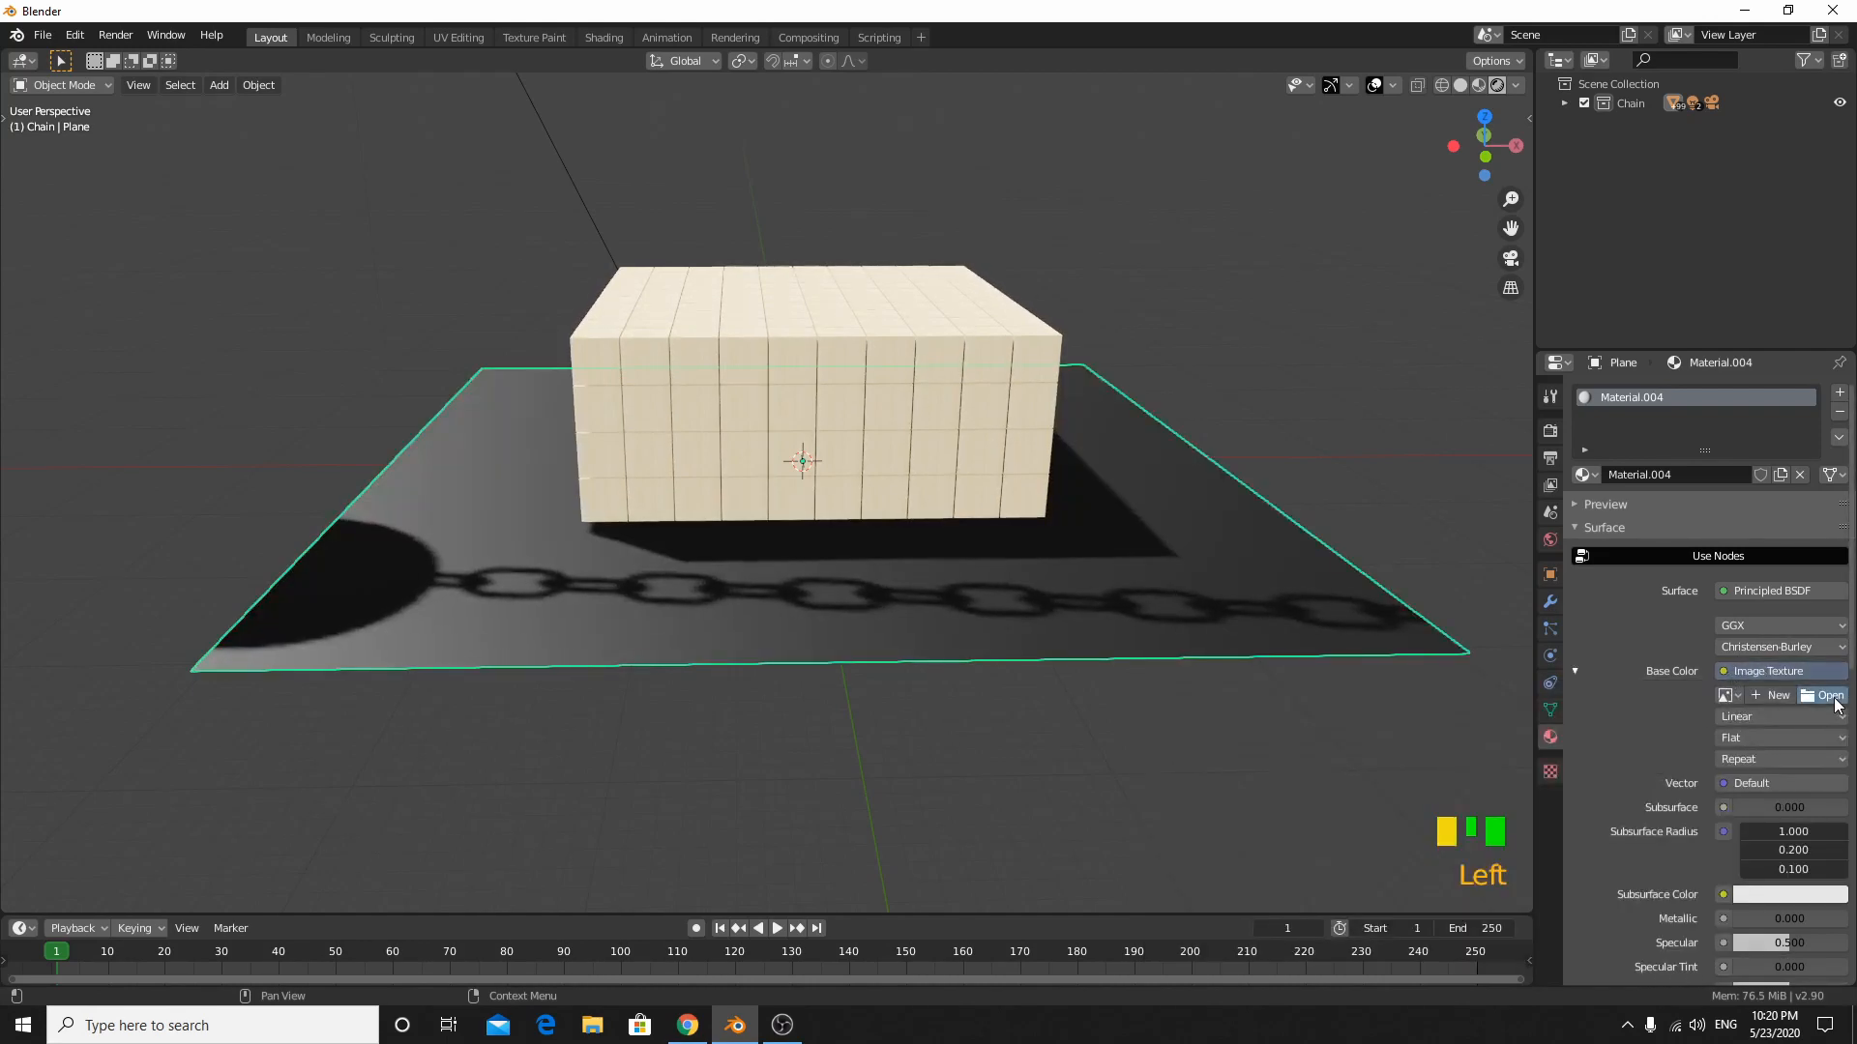
- Load Marble.jpg from the Pictures folder as the floor plane's base color image
click(1824, 696)
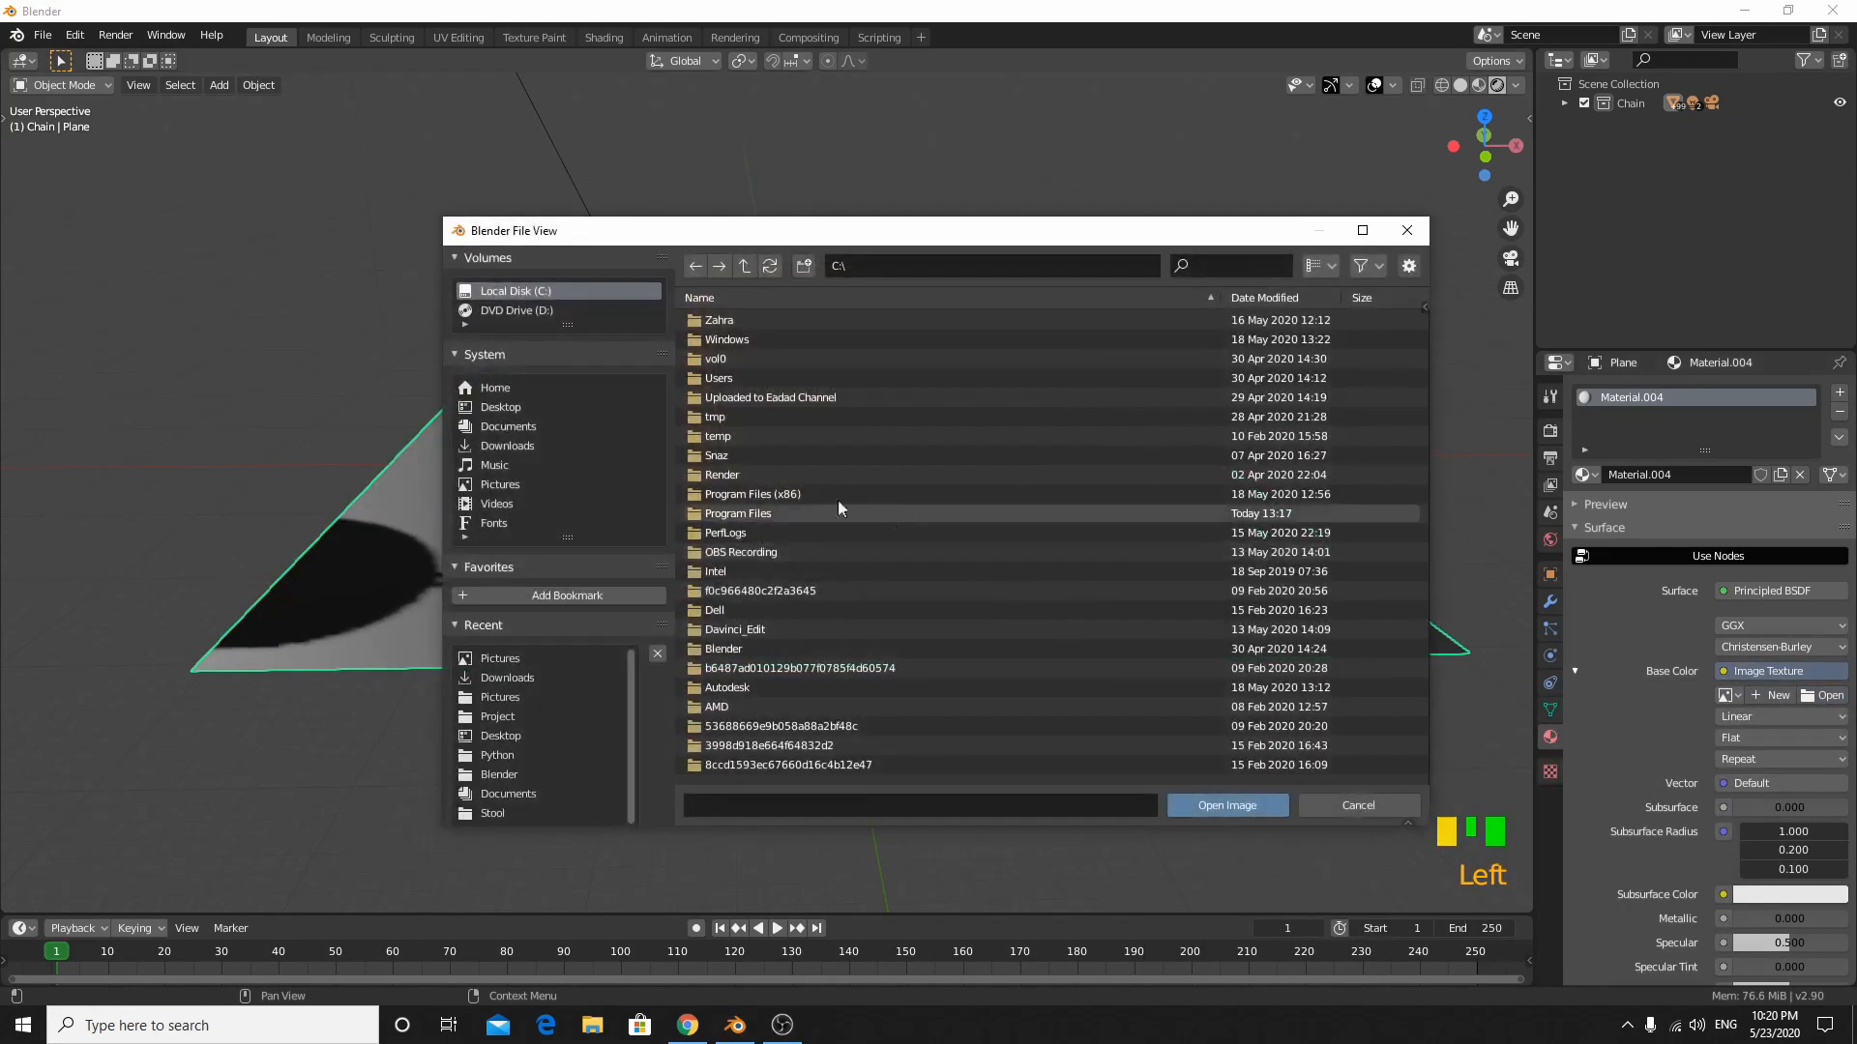
click(487, 487)
double_click(759, 380)
middle_drag(740, 600, 791, 627)
scroll(791, 626, up, 1)
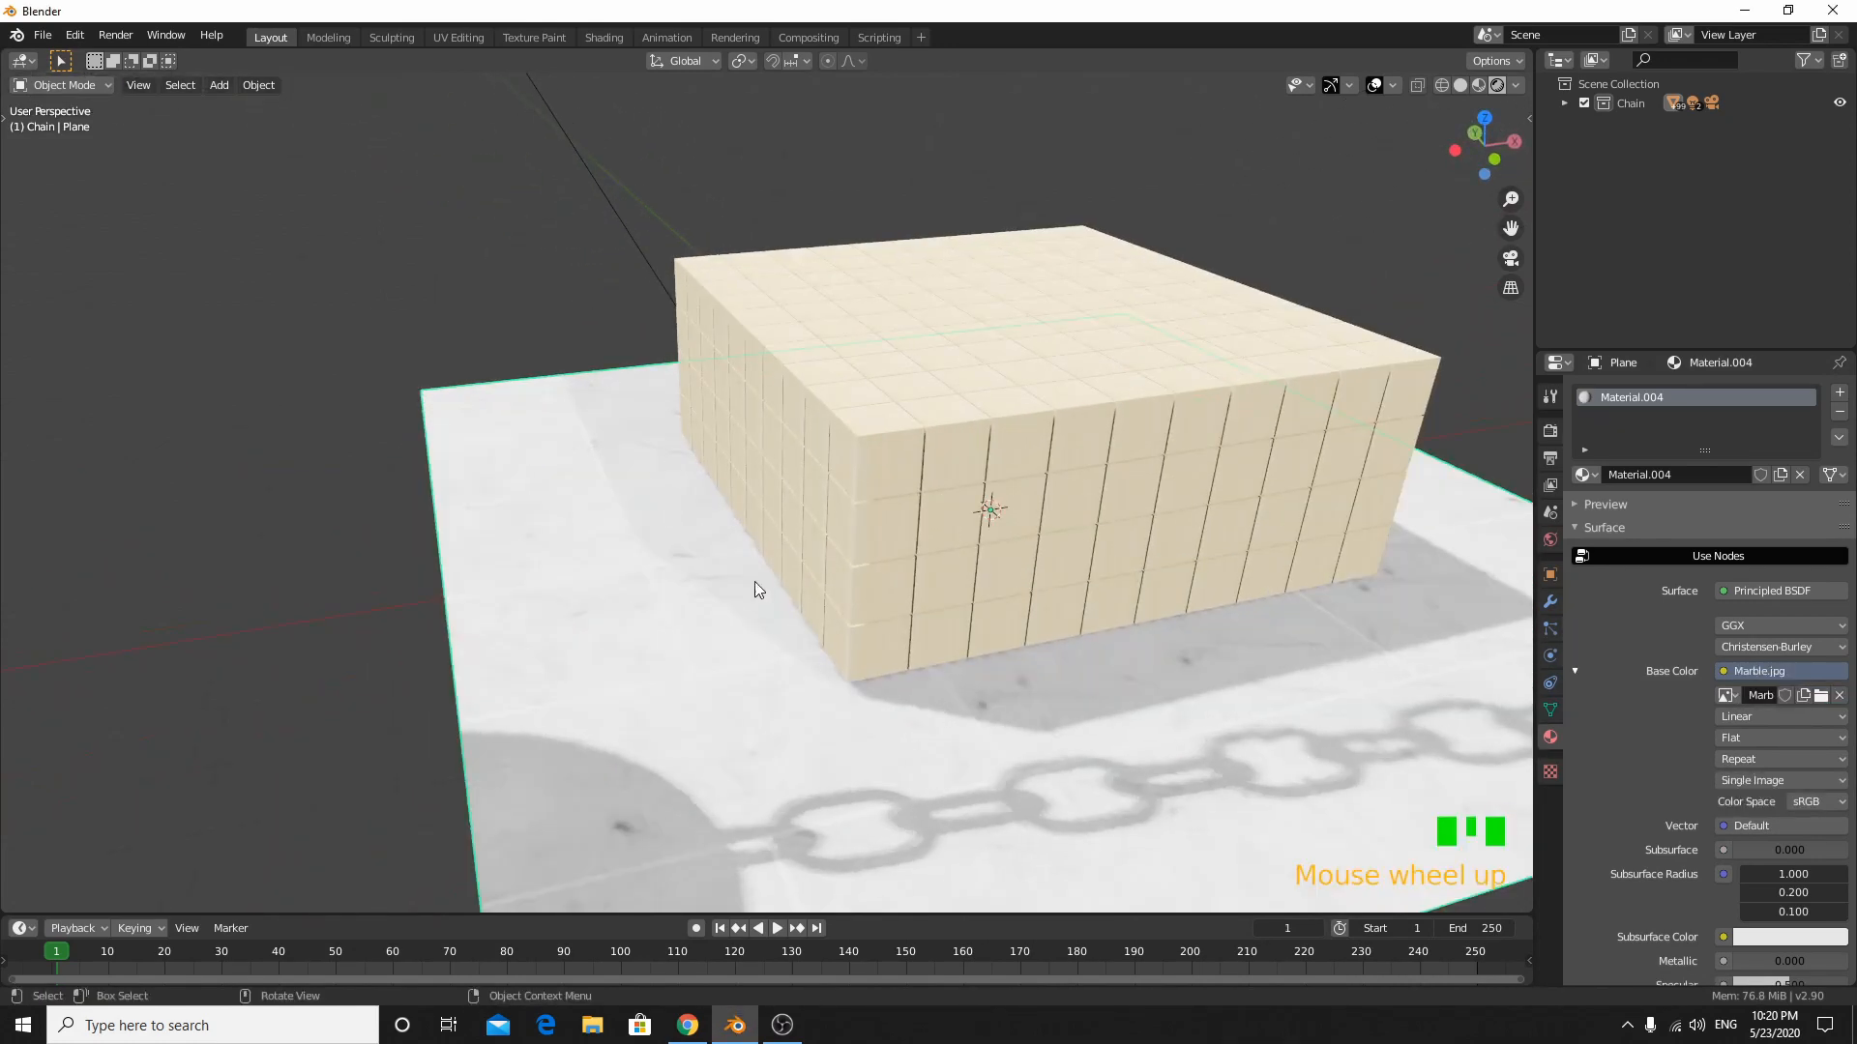
scroll(791, 626, down, 2)
- Open the floor plane in the UV Editing workspace and scale its whole UV layout up to about 2.4 times
click(459, 36)
scroll(1066, 566, down, 12)
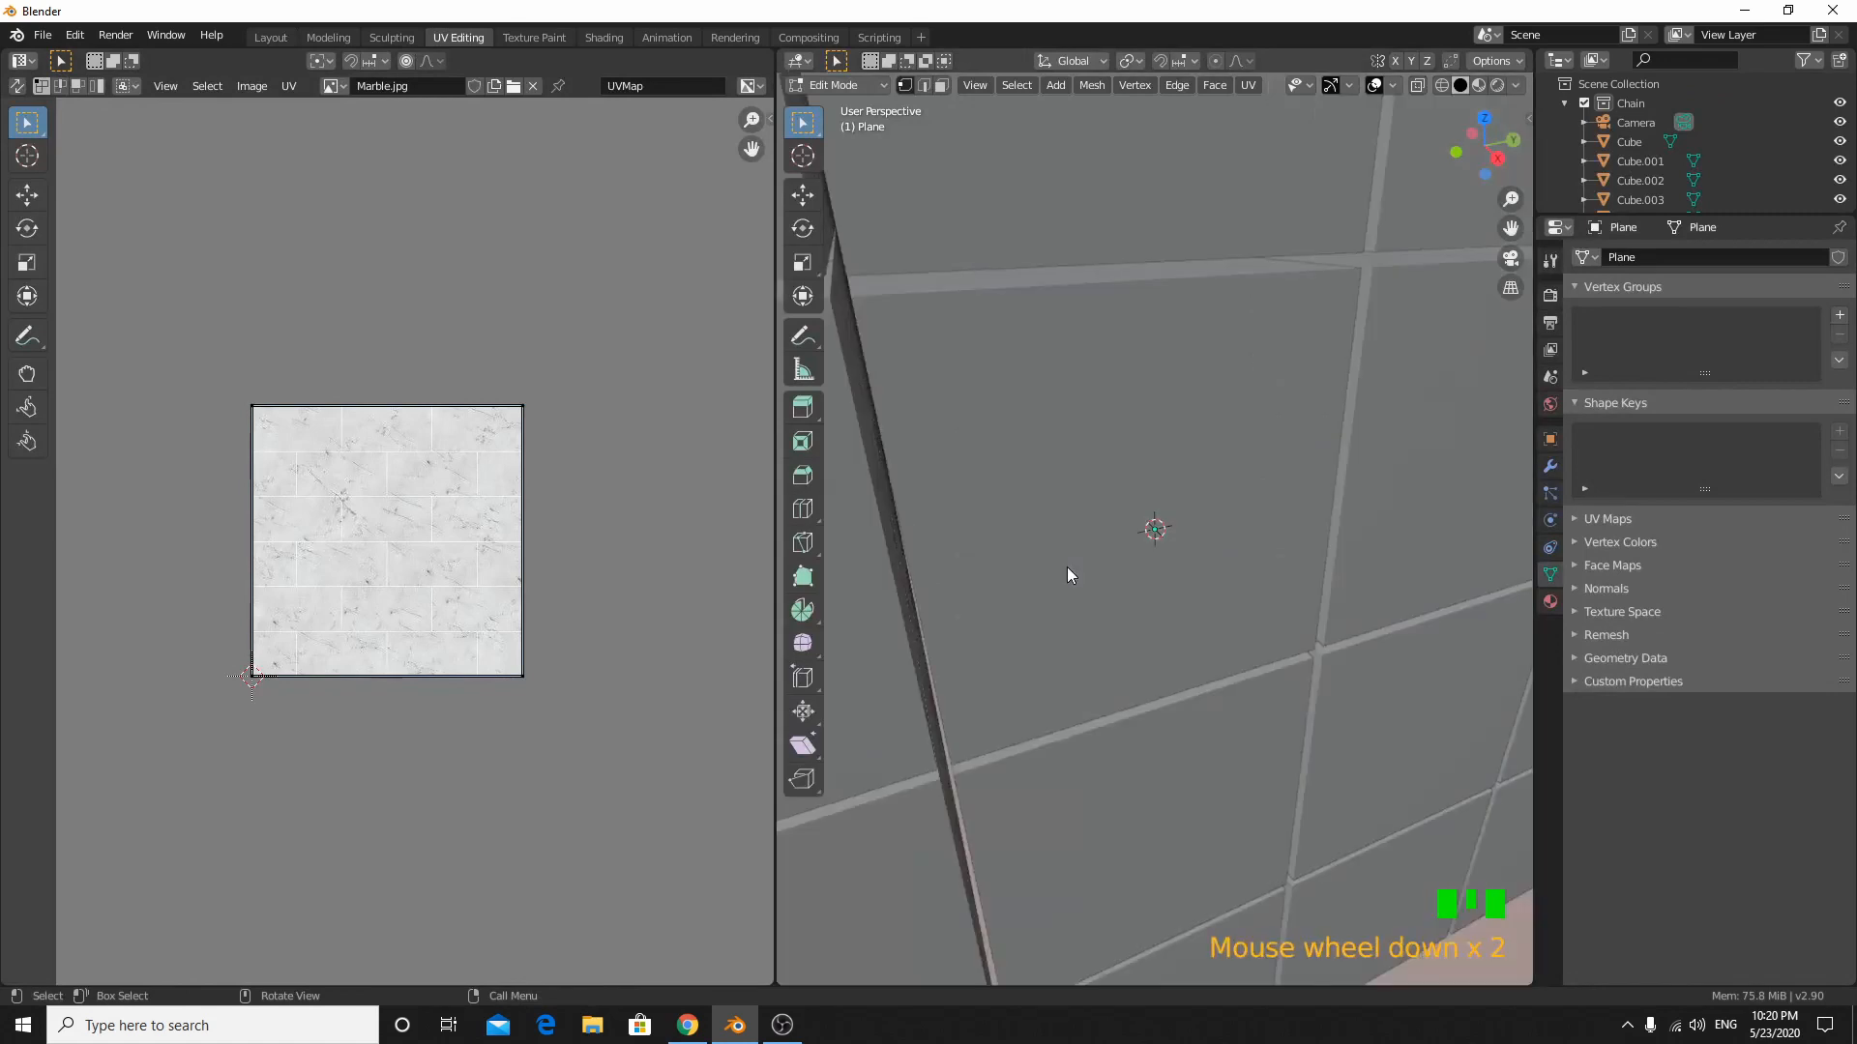
scroll(1065, 567, up, 2)
middle_drag(1066, 566, 1116, 567)
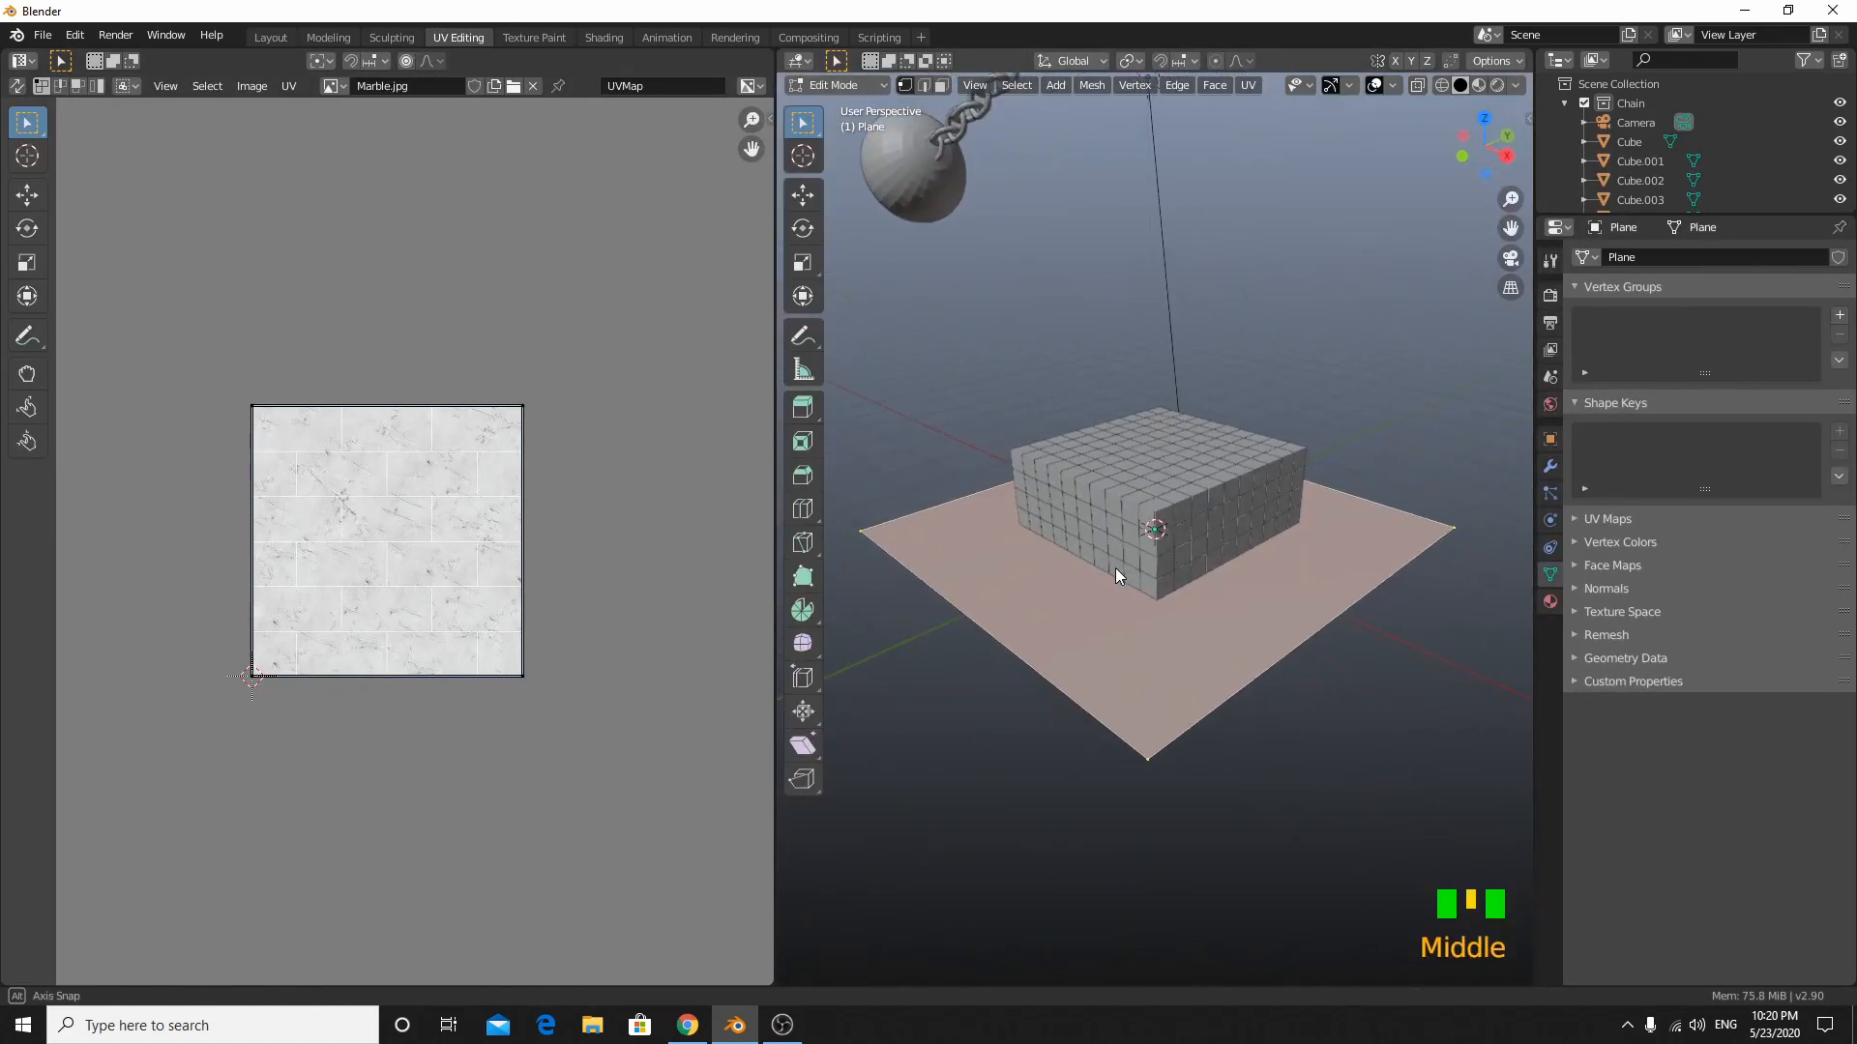
scroll(213, 607, down, 5)
scroll(213, 607, up, 3)
key(a)
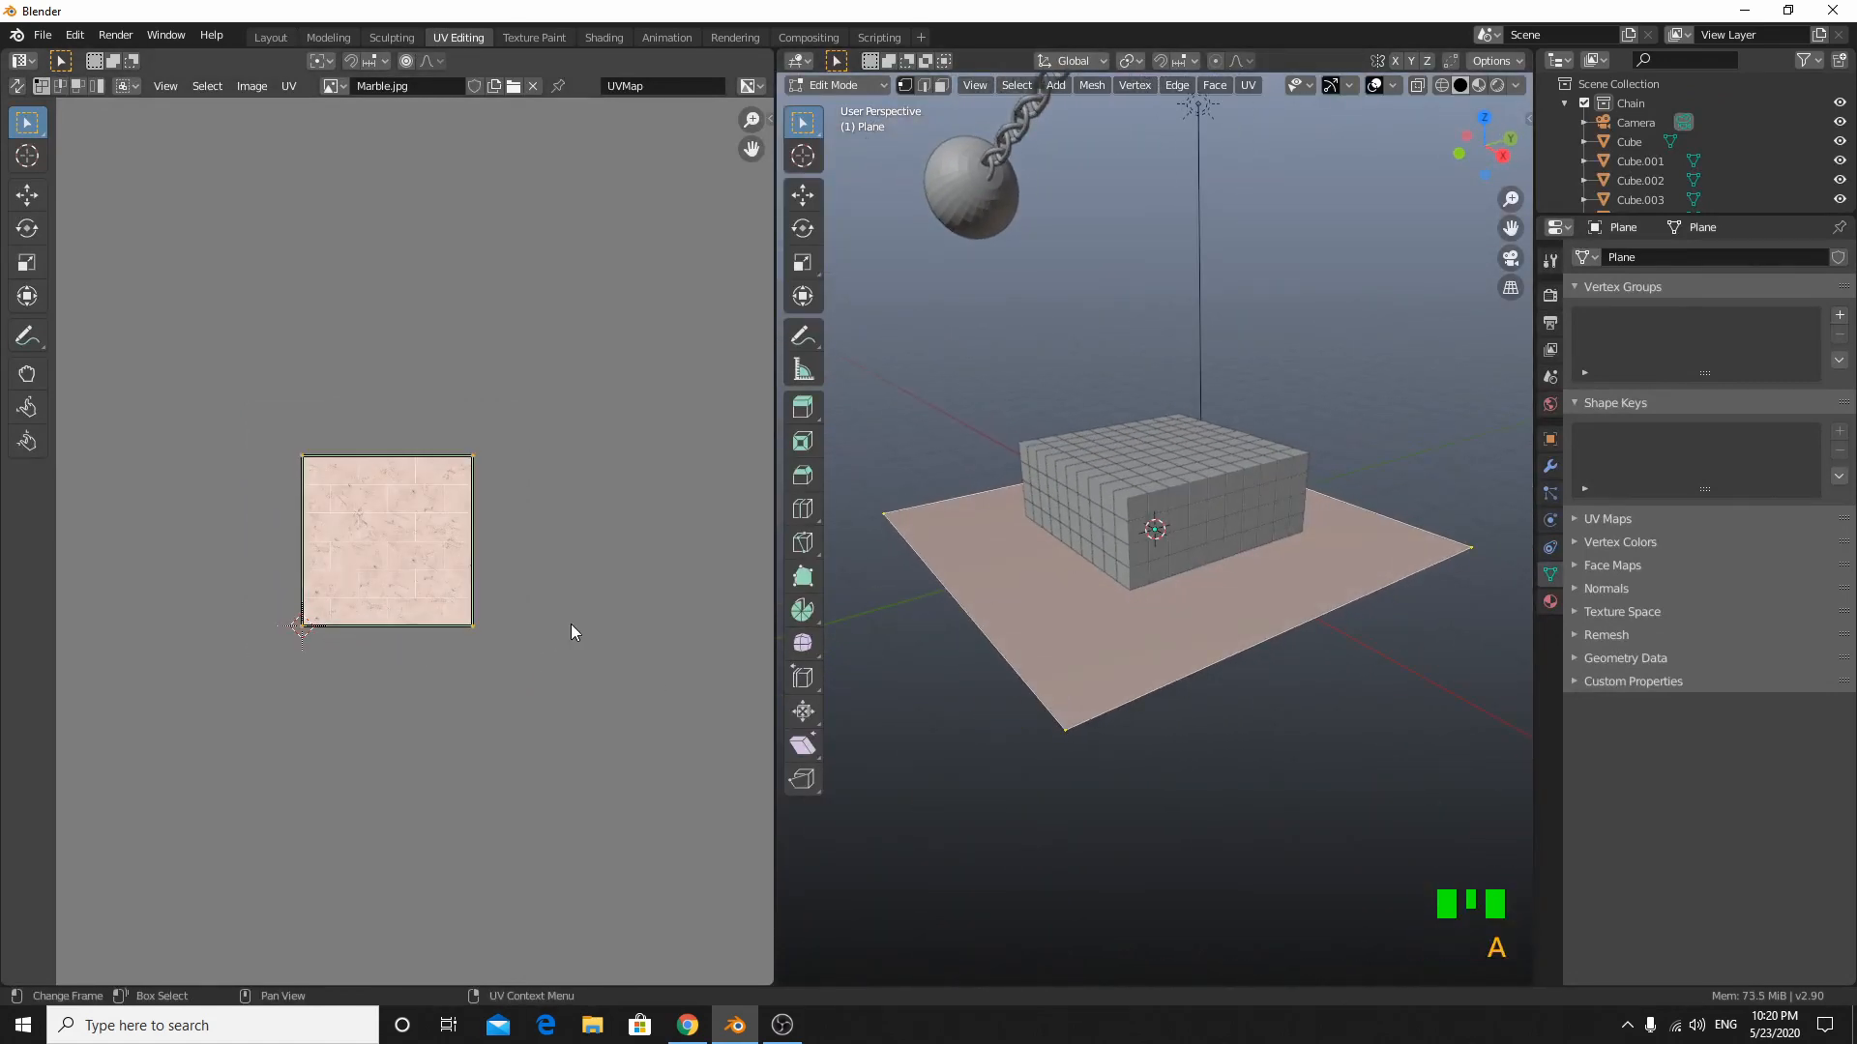
key(s)
click(643, 801)
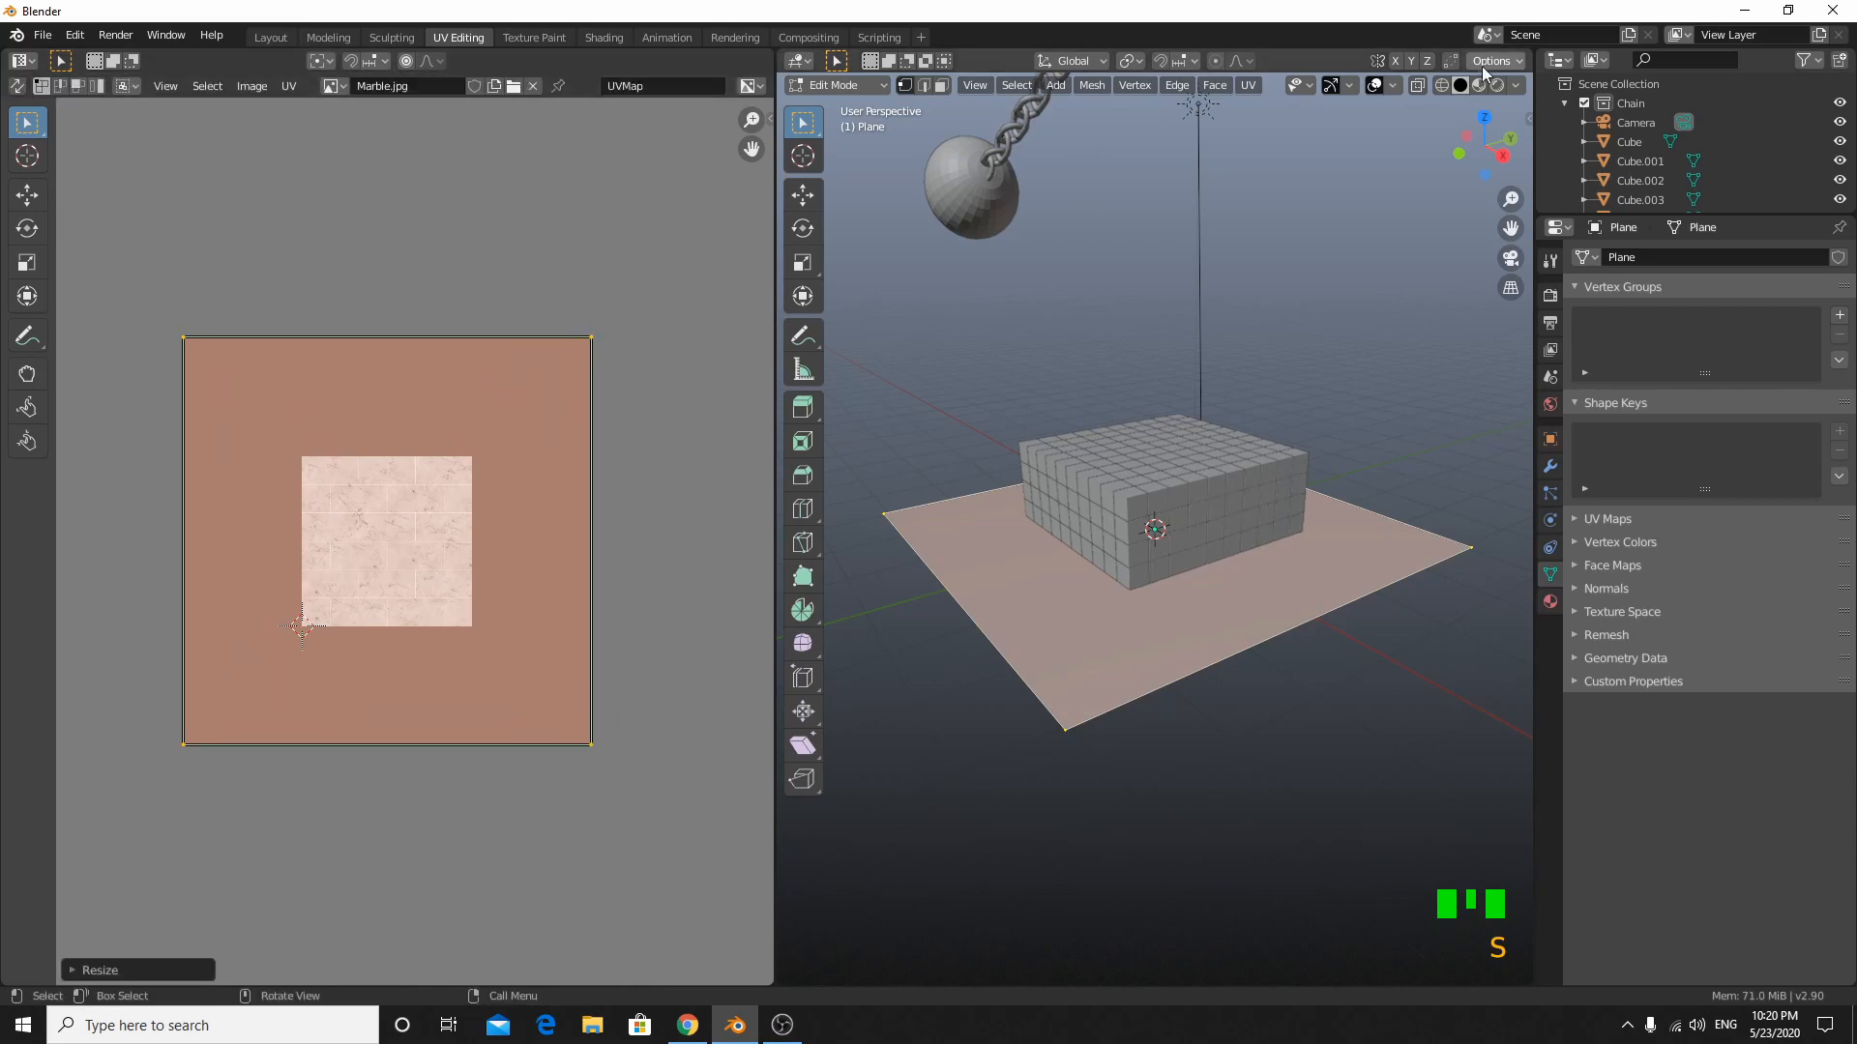
- Show rendered shading in the 3D view and enlarge the floor's UV layout to about three times the image size
click(1497, 85)
scroll(1344, 324, up, 4)
middle_drag(1378, 317, 1390, 308)
scroll(1389, 311, up, 3)
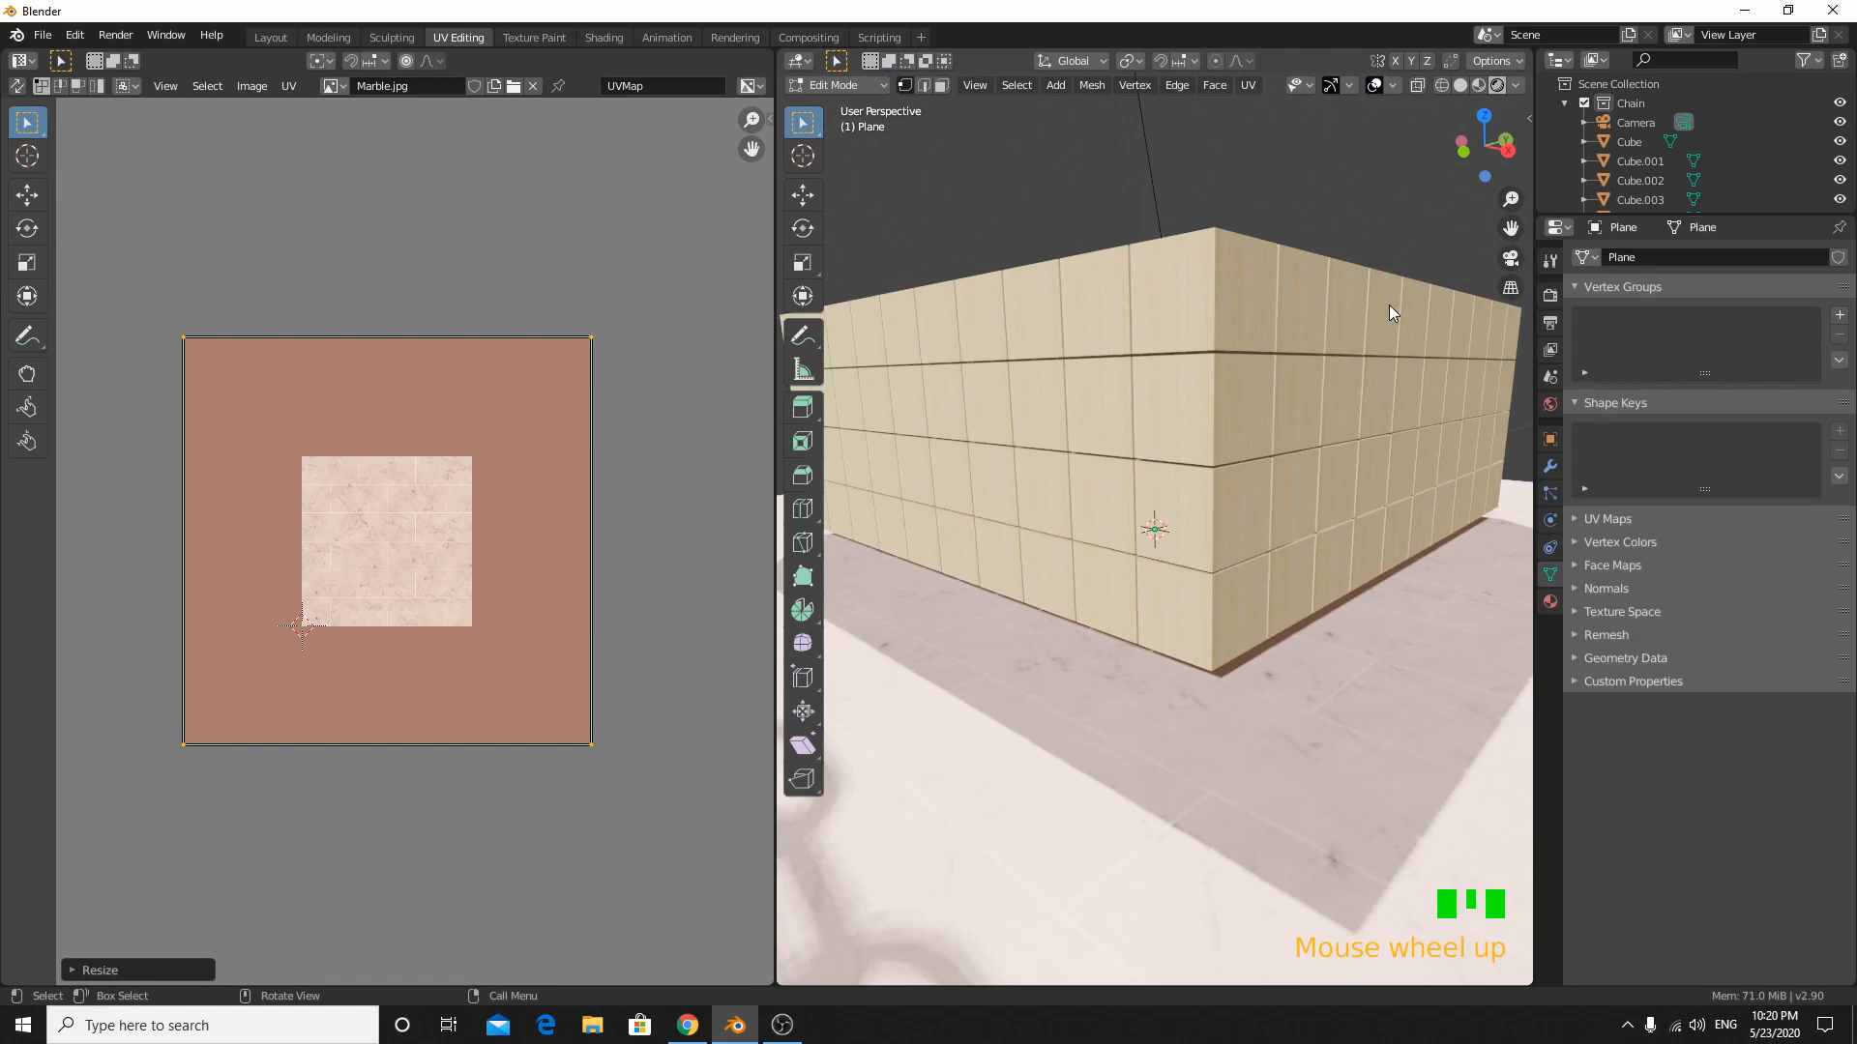
key(s)
click(569, 661)
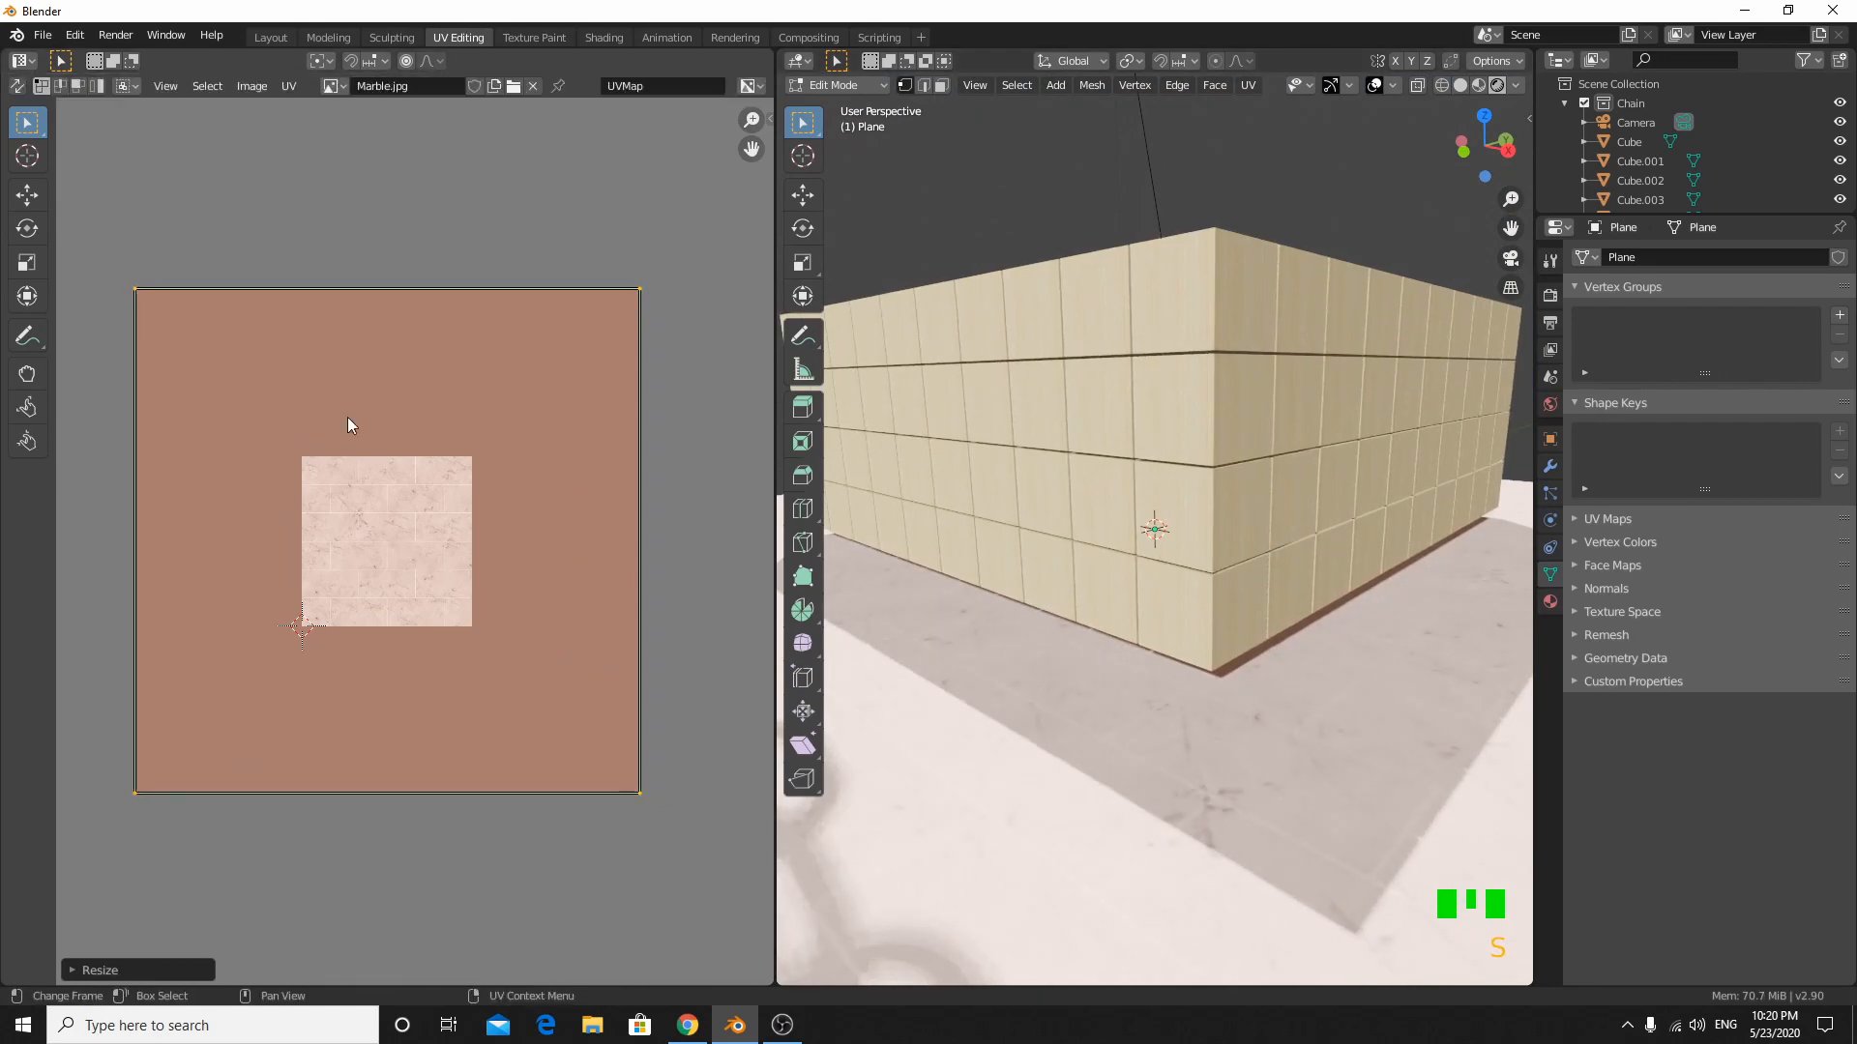
- Return to the Layout workspace and examine the marble texture on the floor around the cube stack
click(270, 36)
scroll(851, 477, up, 8)
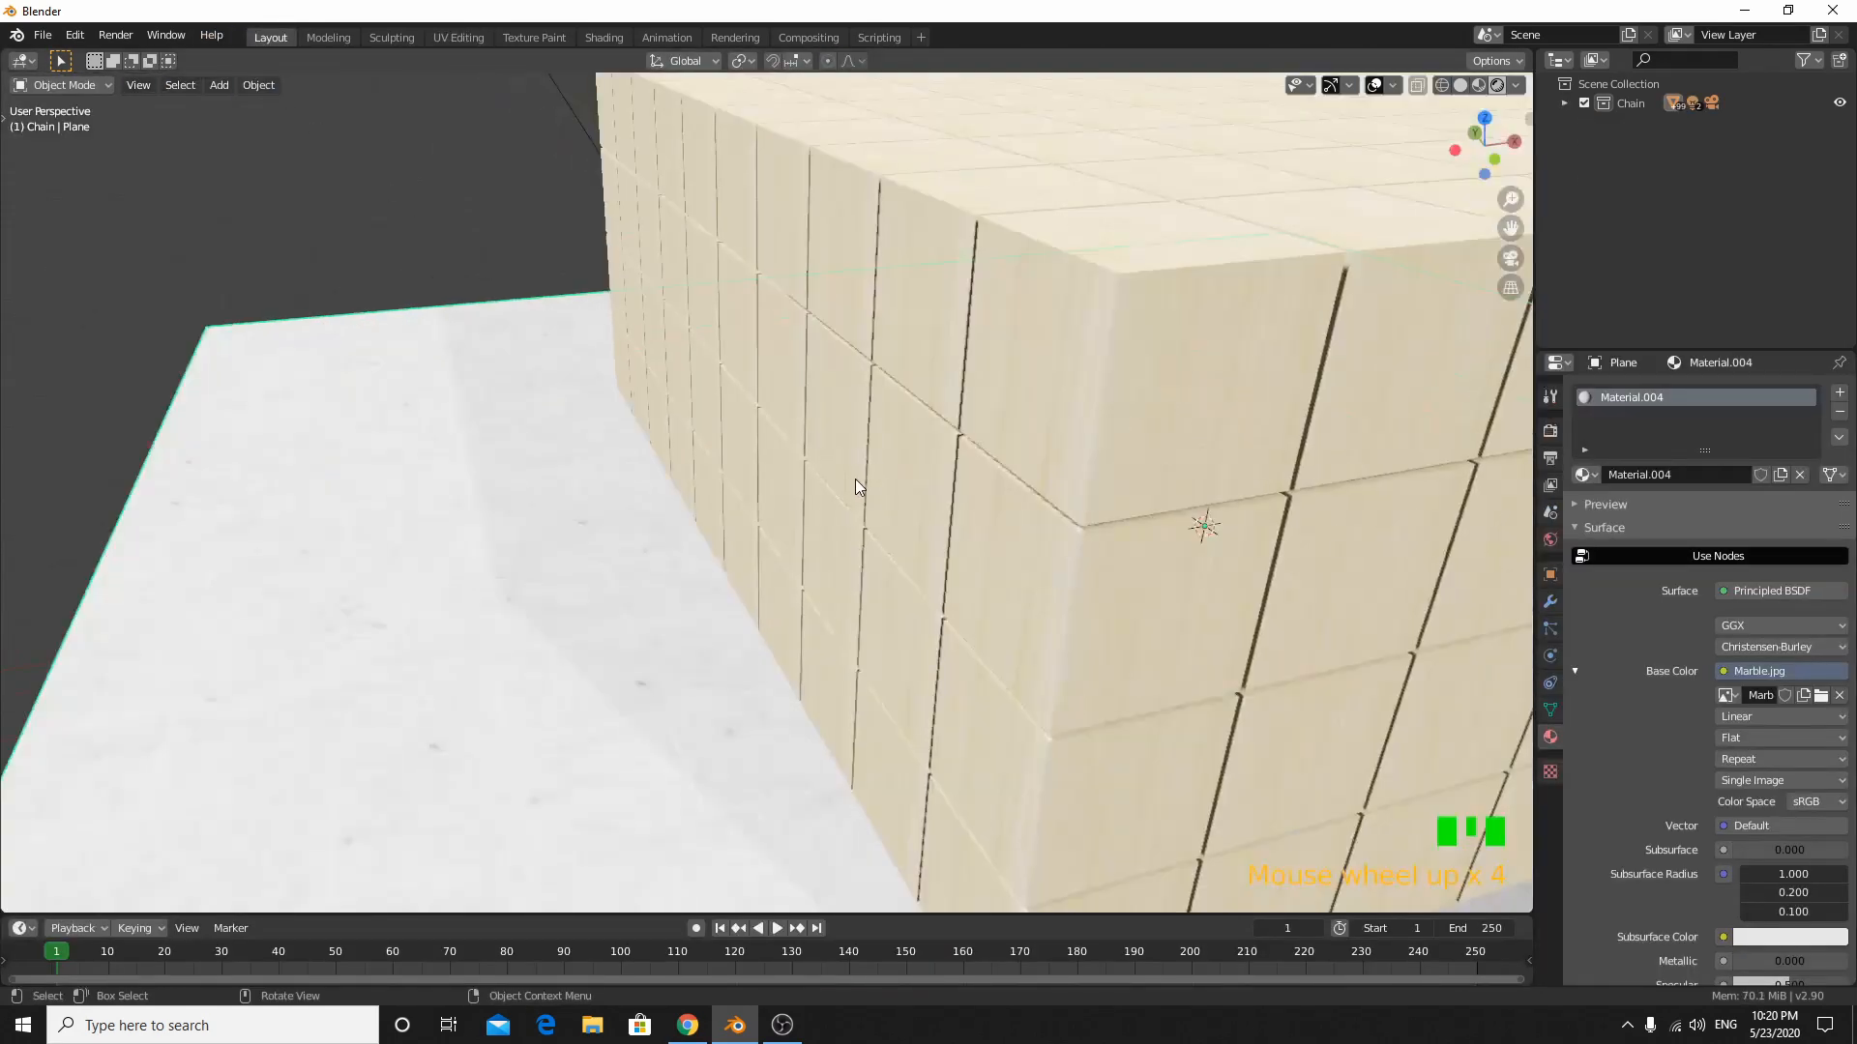
middle_drag(863, 478, 875, 464)
scroll(773, 494, down, 4)
middle_drag(774, 493, 780, 516)
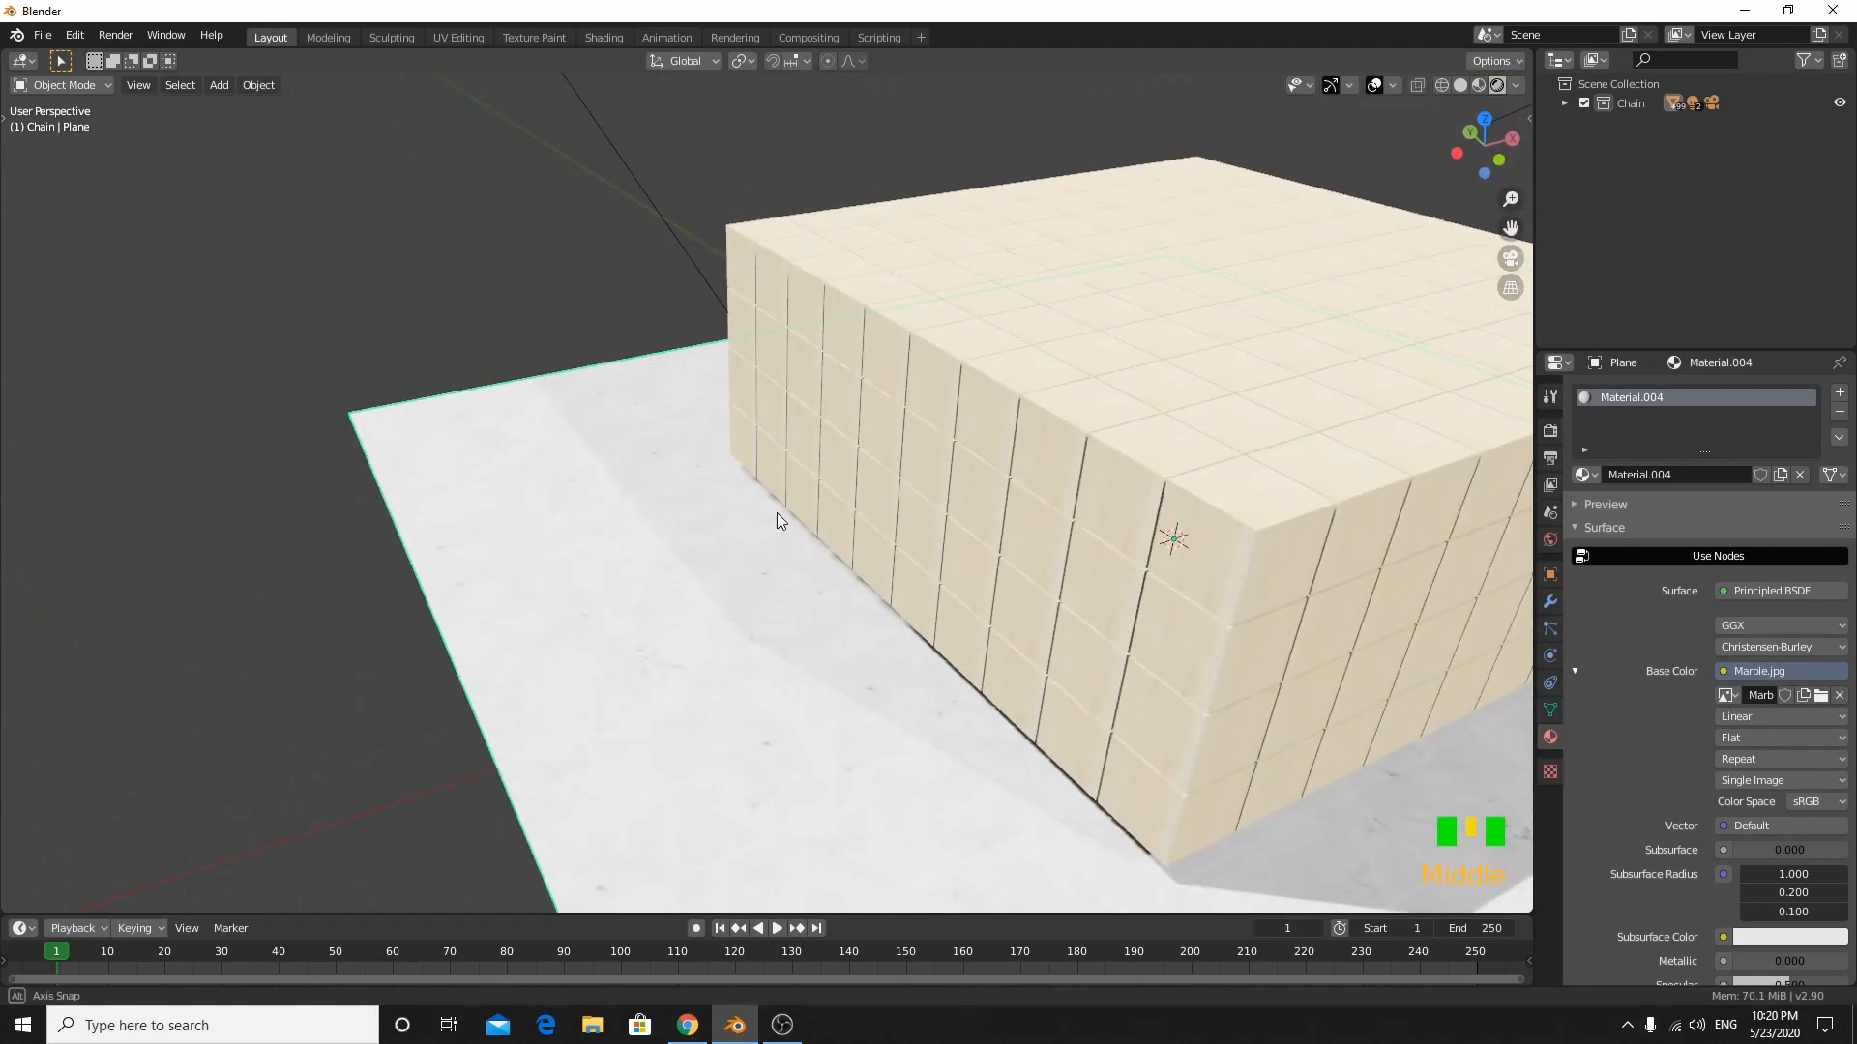
scroll(779, 479, down, 6)
scroll(766, 445, up, 2)
middle_drag(766, 444, 884, 466)
scroll(770, 440, up, 2)
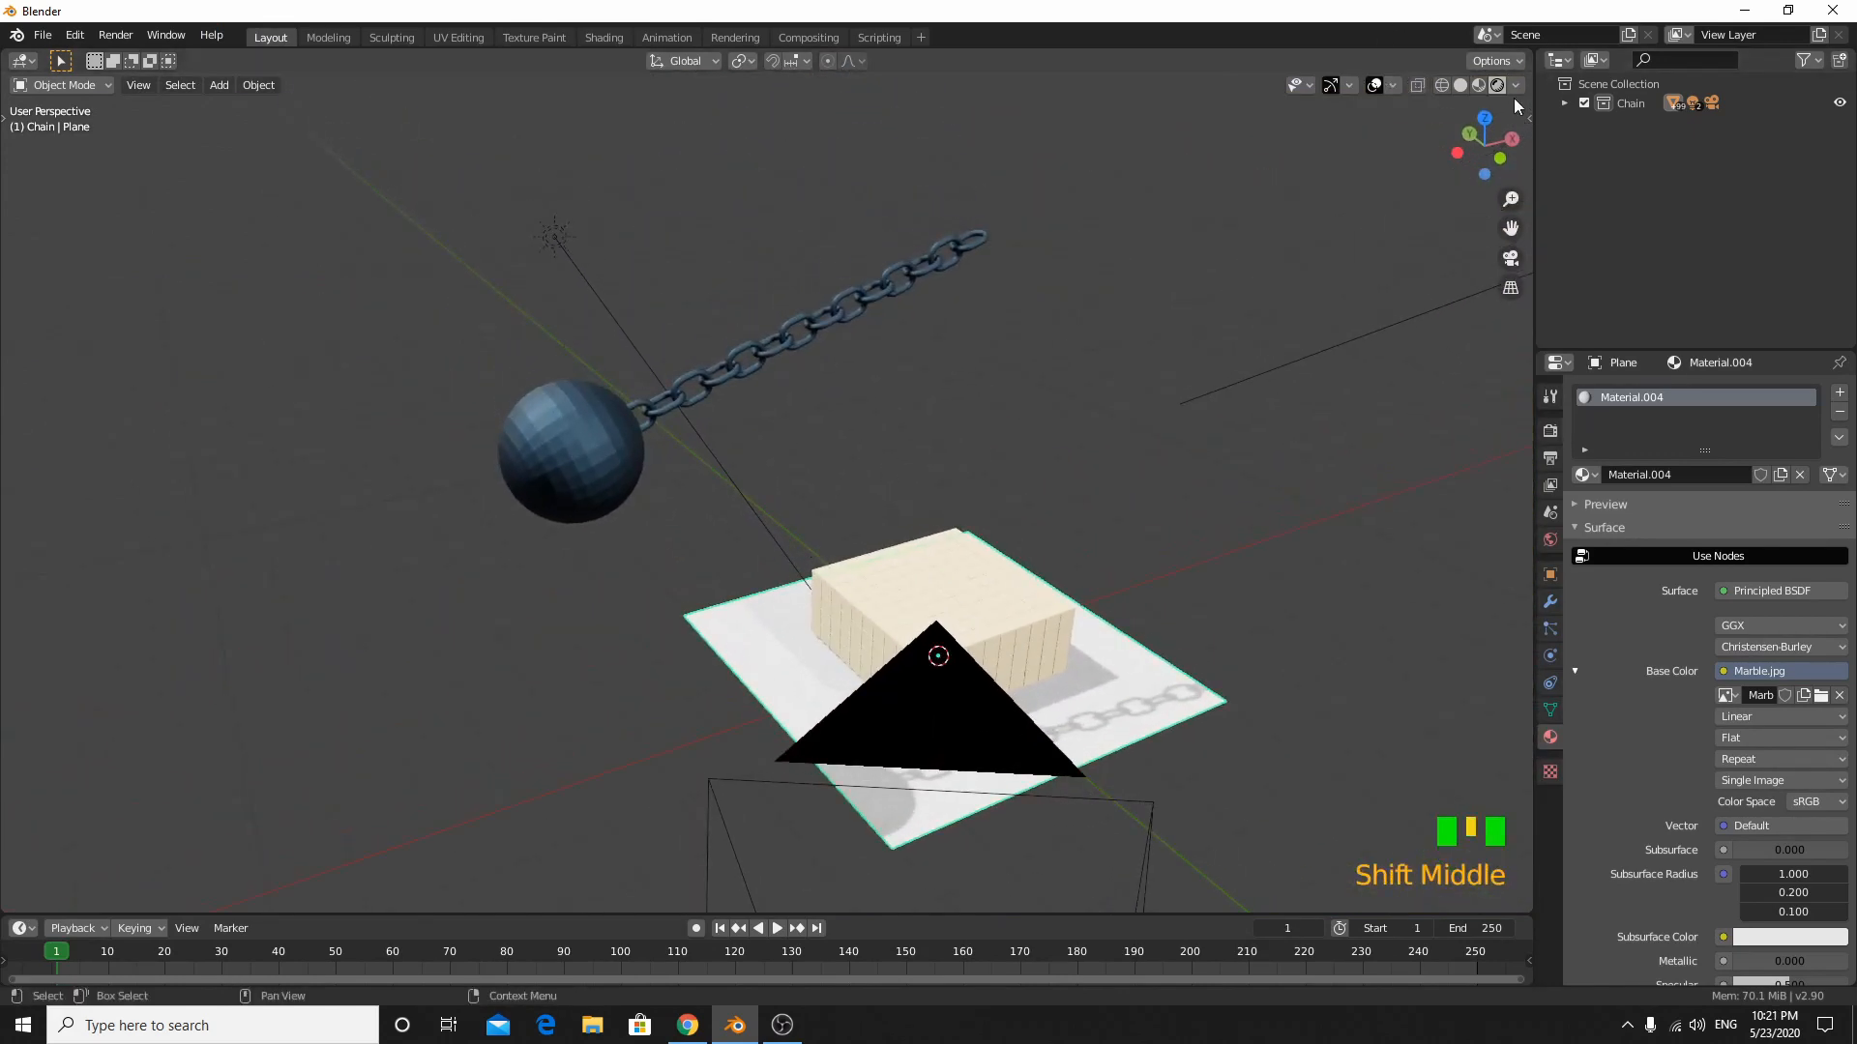
- Set the render engine to Cycles with GPU Compute as the device
click(1552, 433)
click(1709, 385)
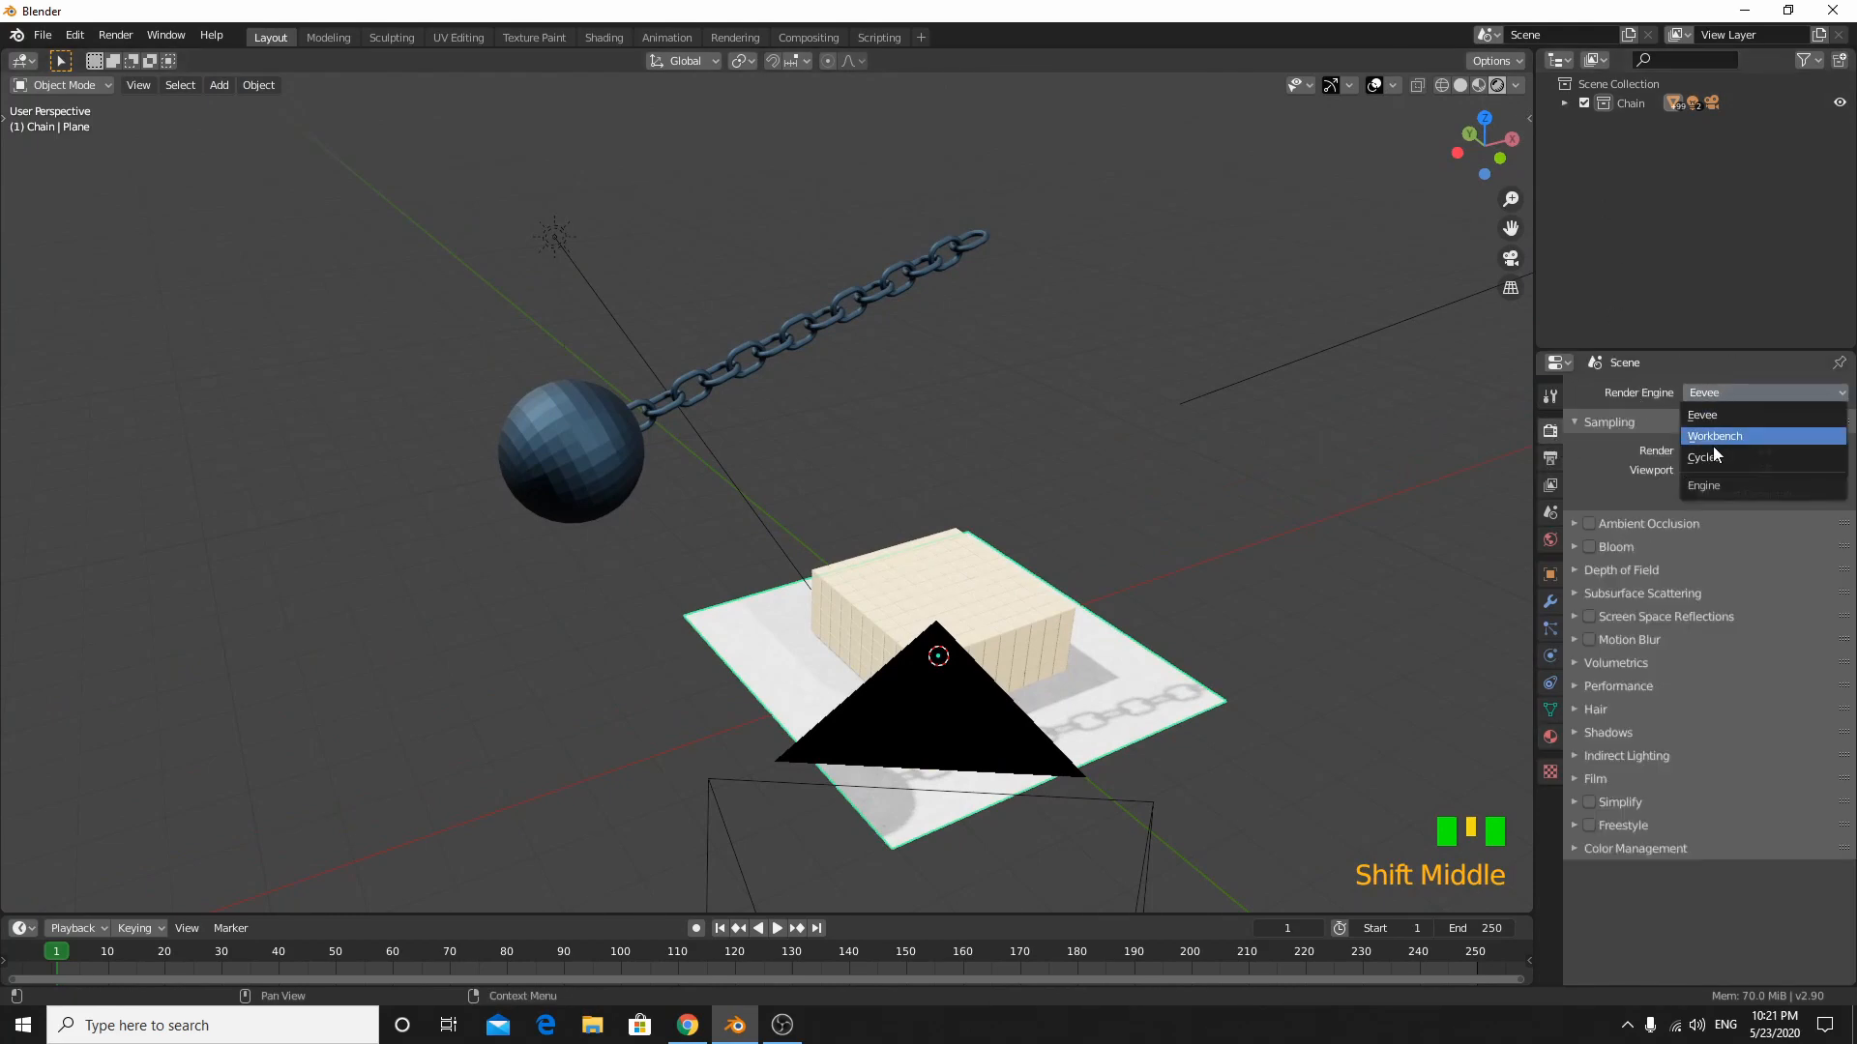
click(1710, 453)
click(1715, 440)
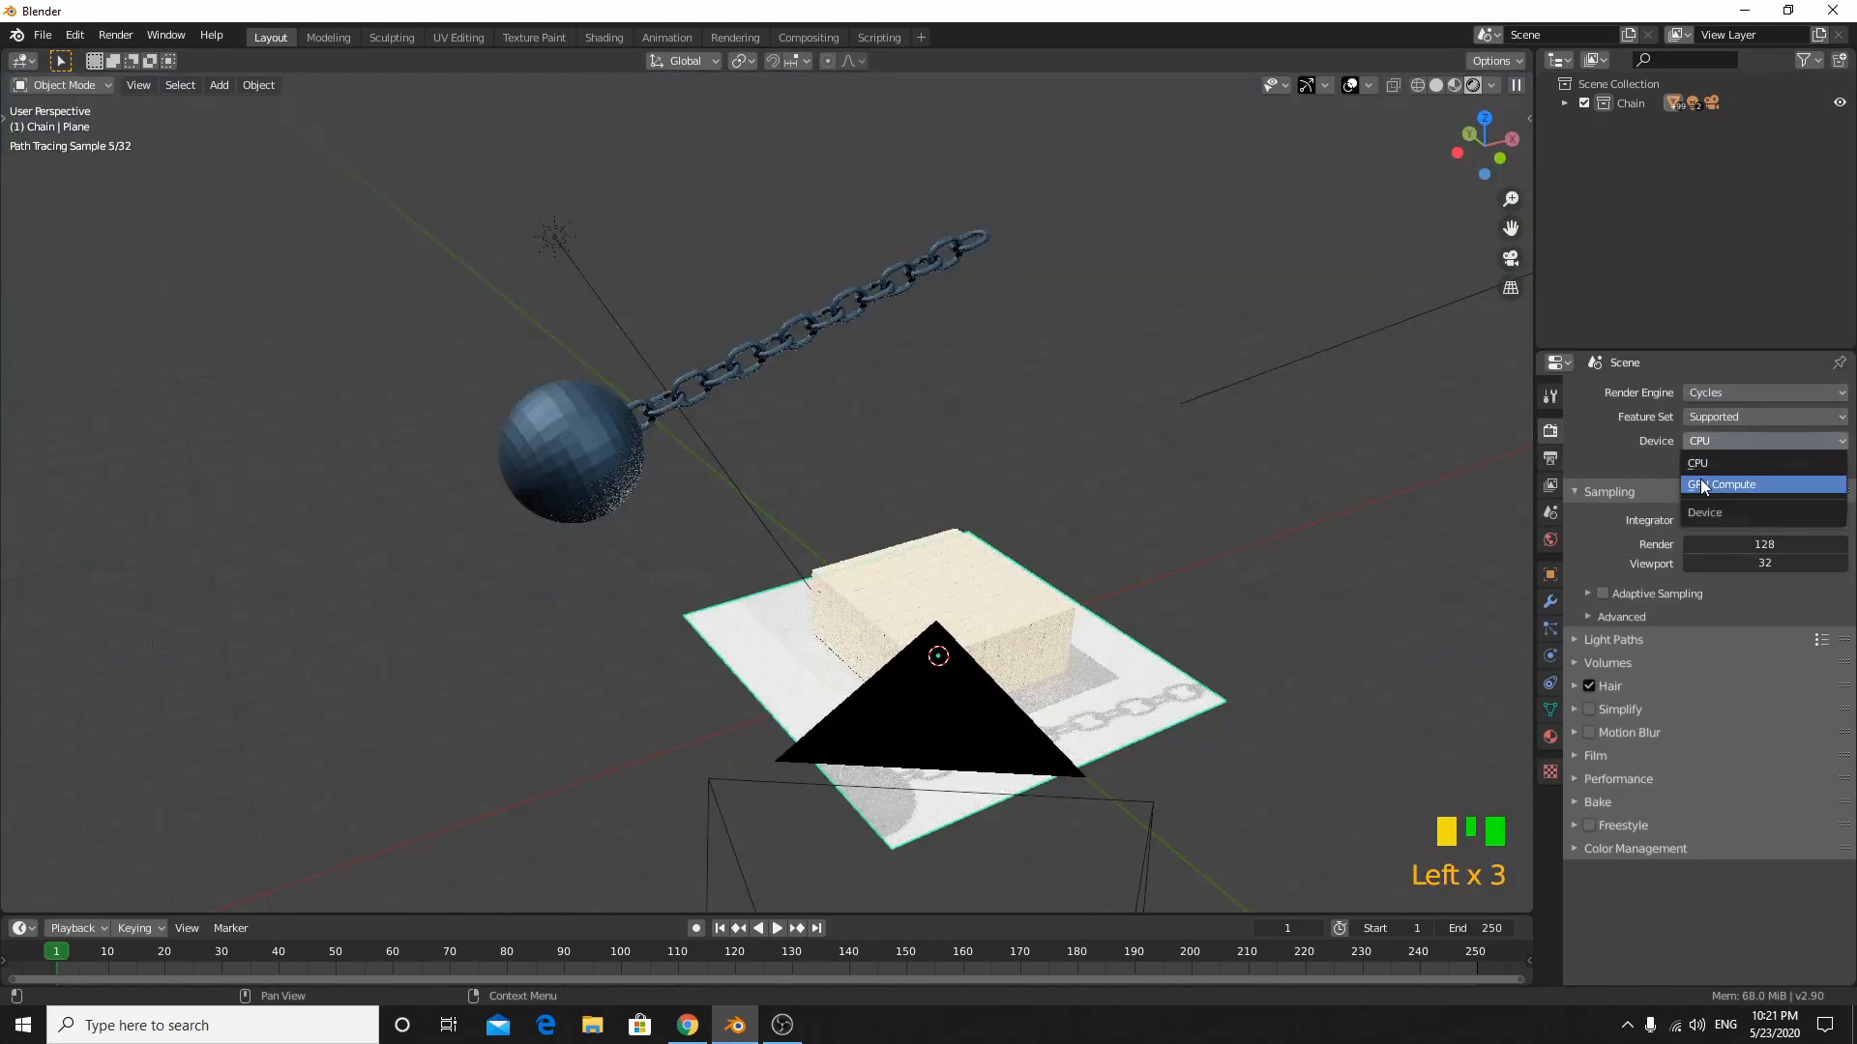
click(1708, 481)
- Preview the simulation briefly through the camera, rewind to frame 1 and leave the camera view
middle_drag(1170, 544, 1044, 497)
scroll(1079, 520, up, 3)
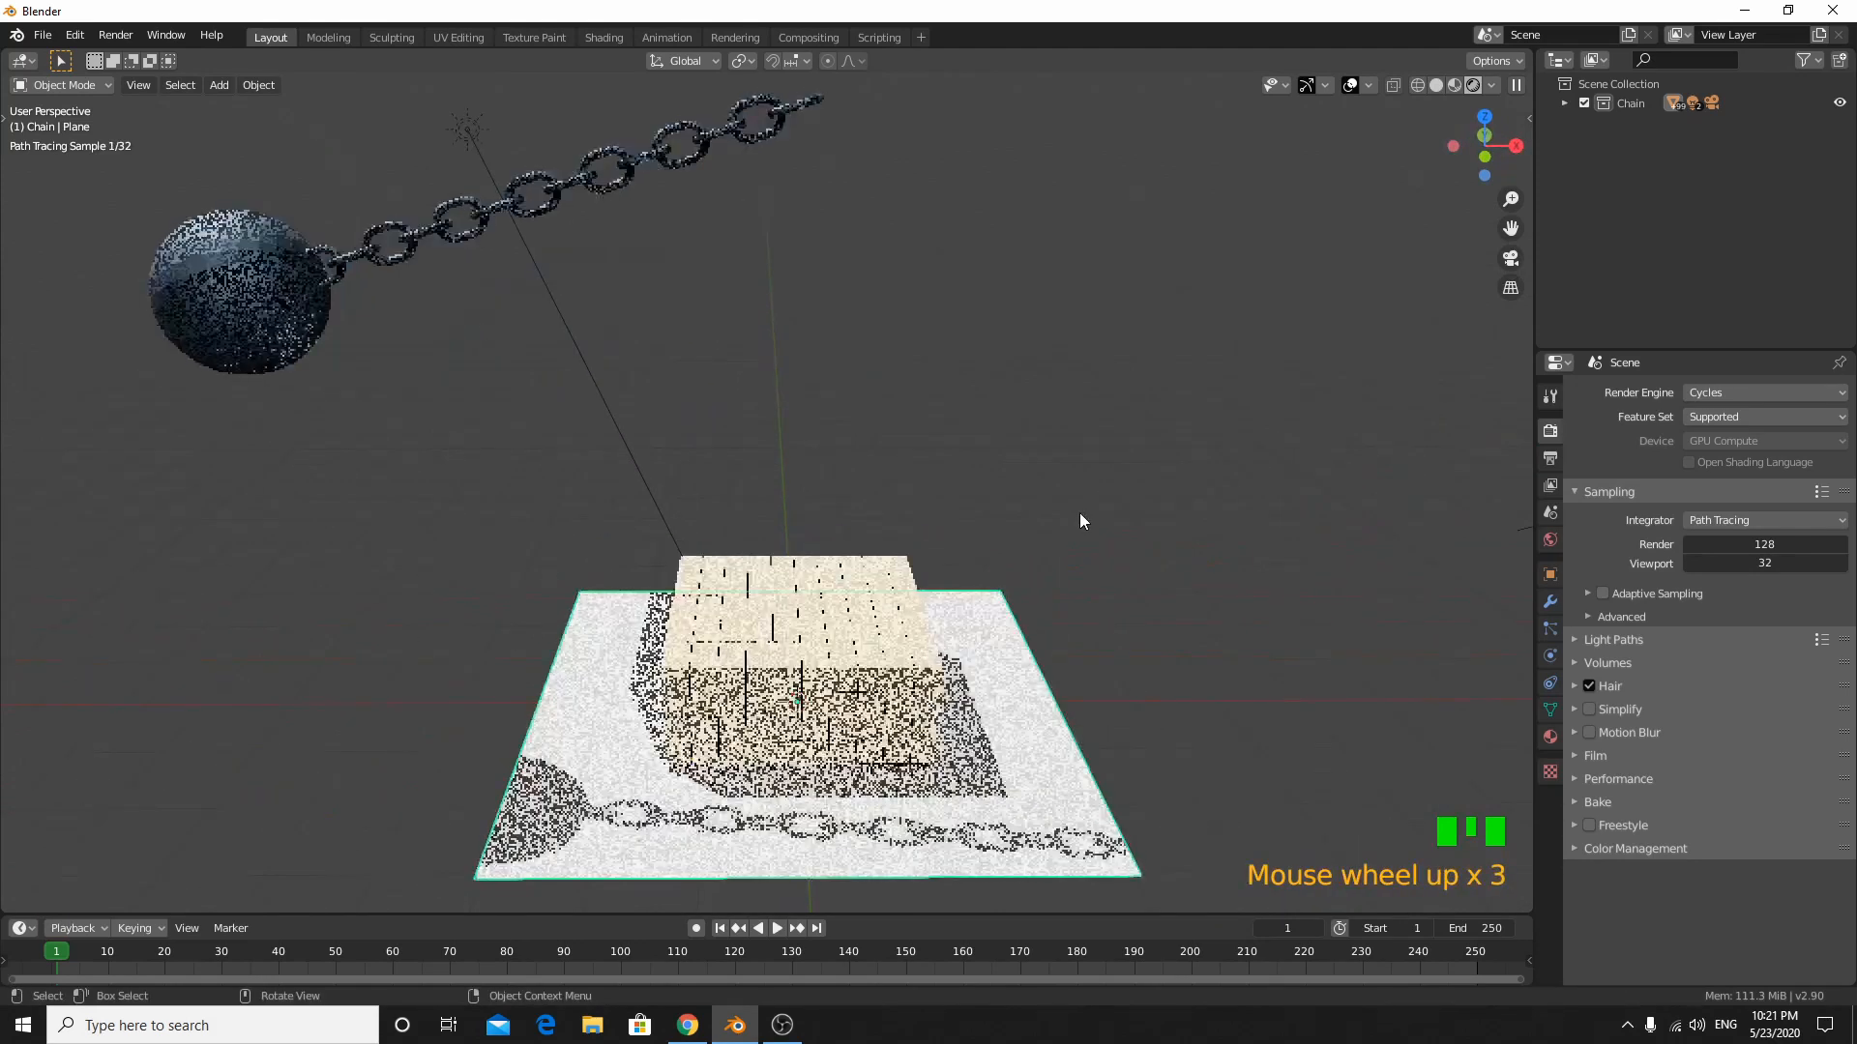
key(KP_0)
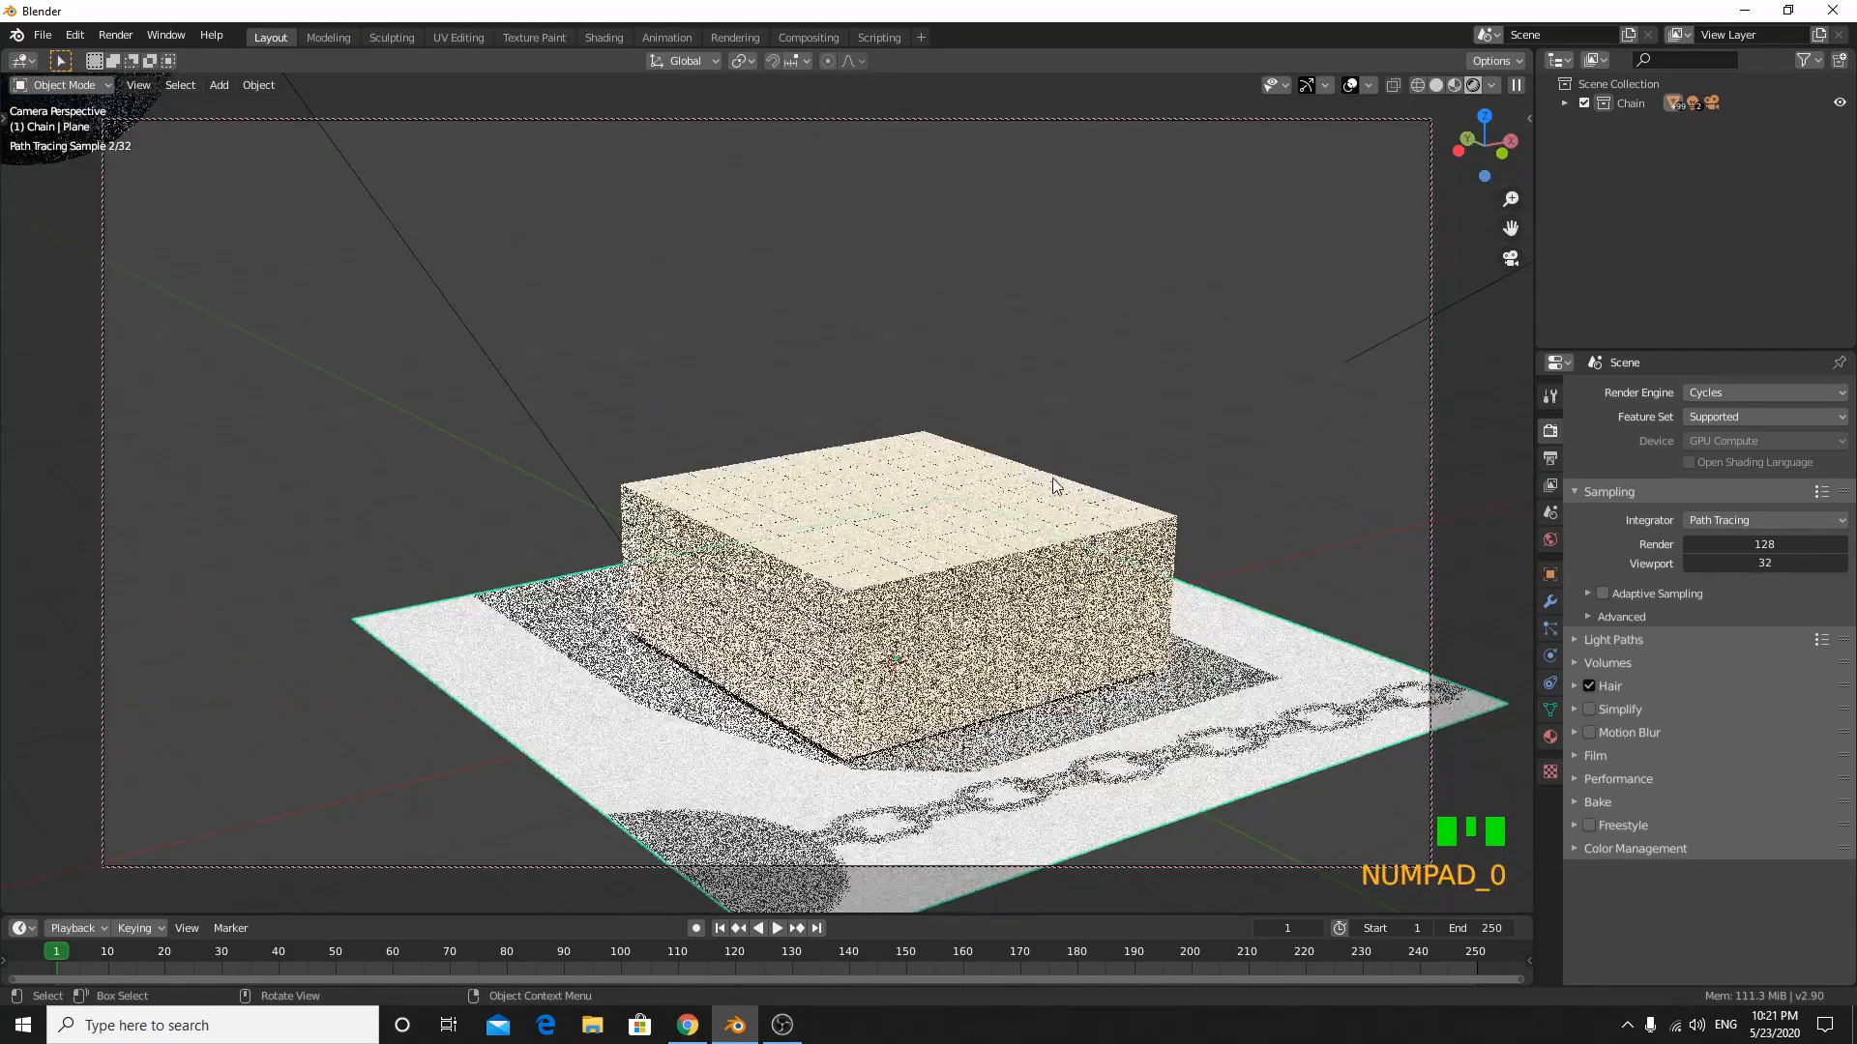
key(space)
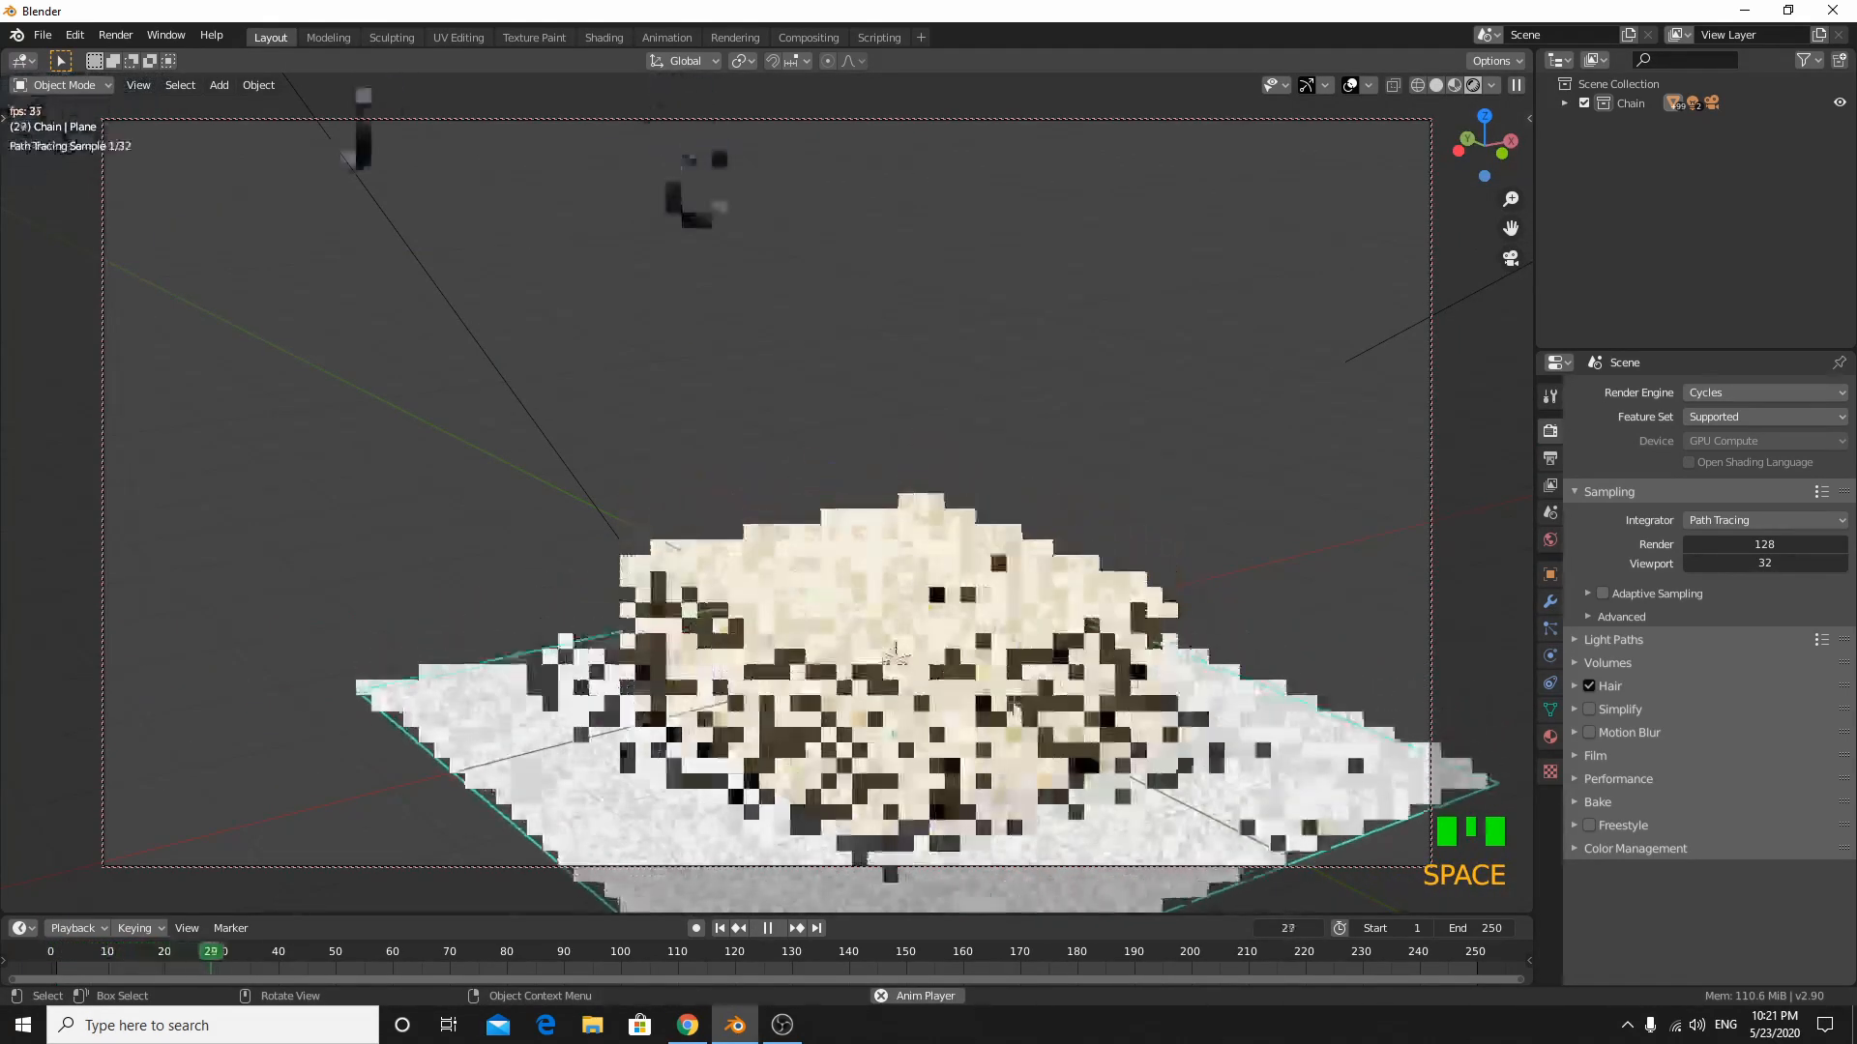
key(space)
key(shift+Left)
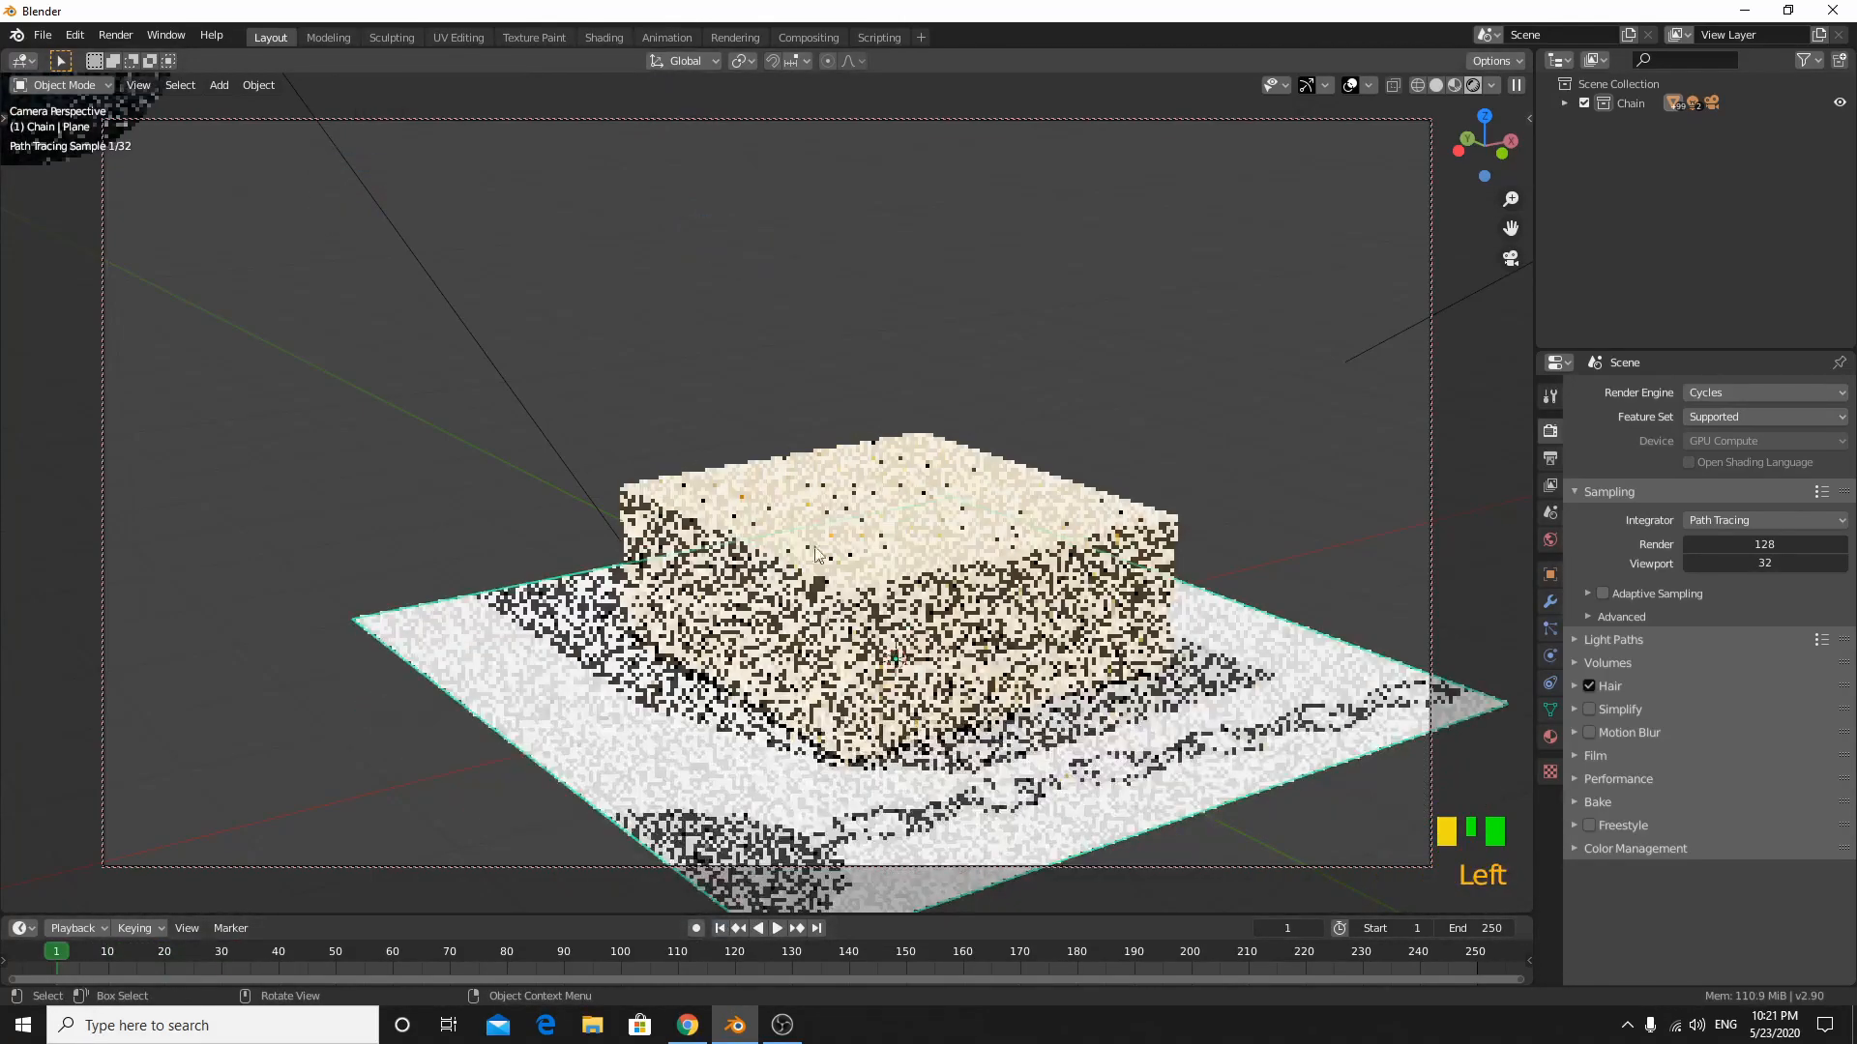
key(KP_0)
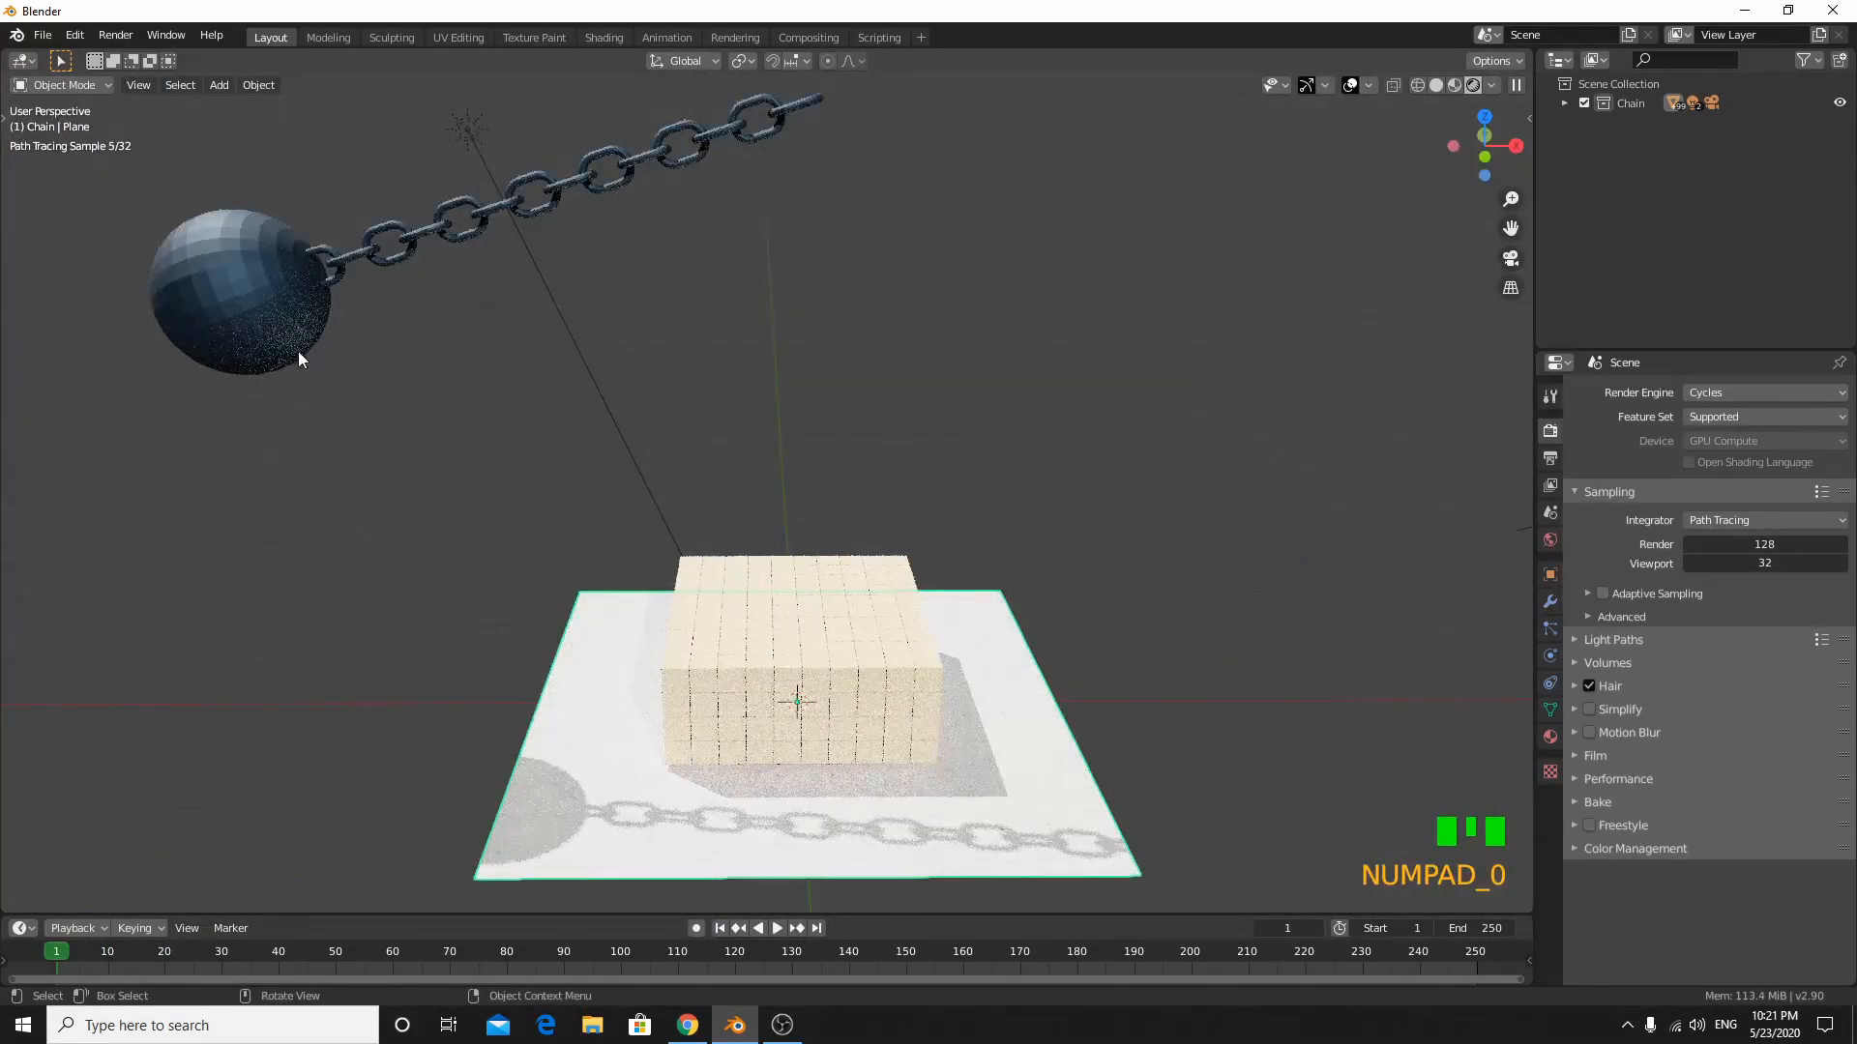
- Check the material and physics settings of the chain link near the ball
click(369, 269)
click(1551, 737)
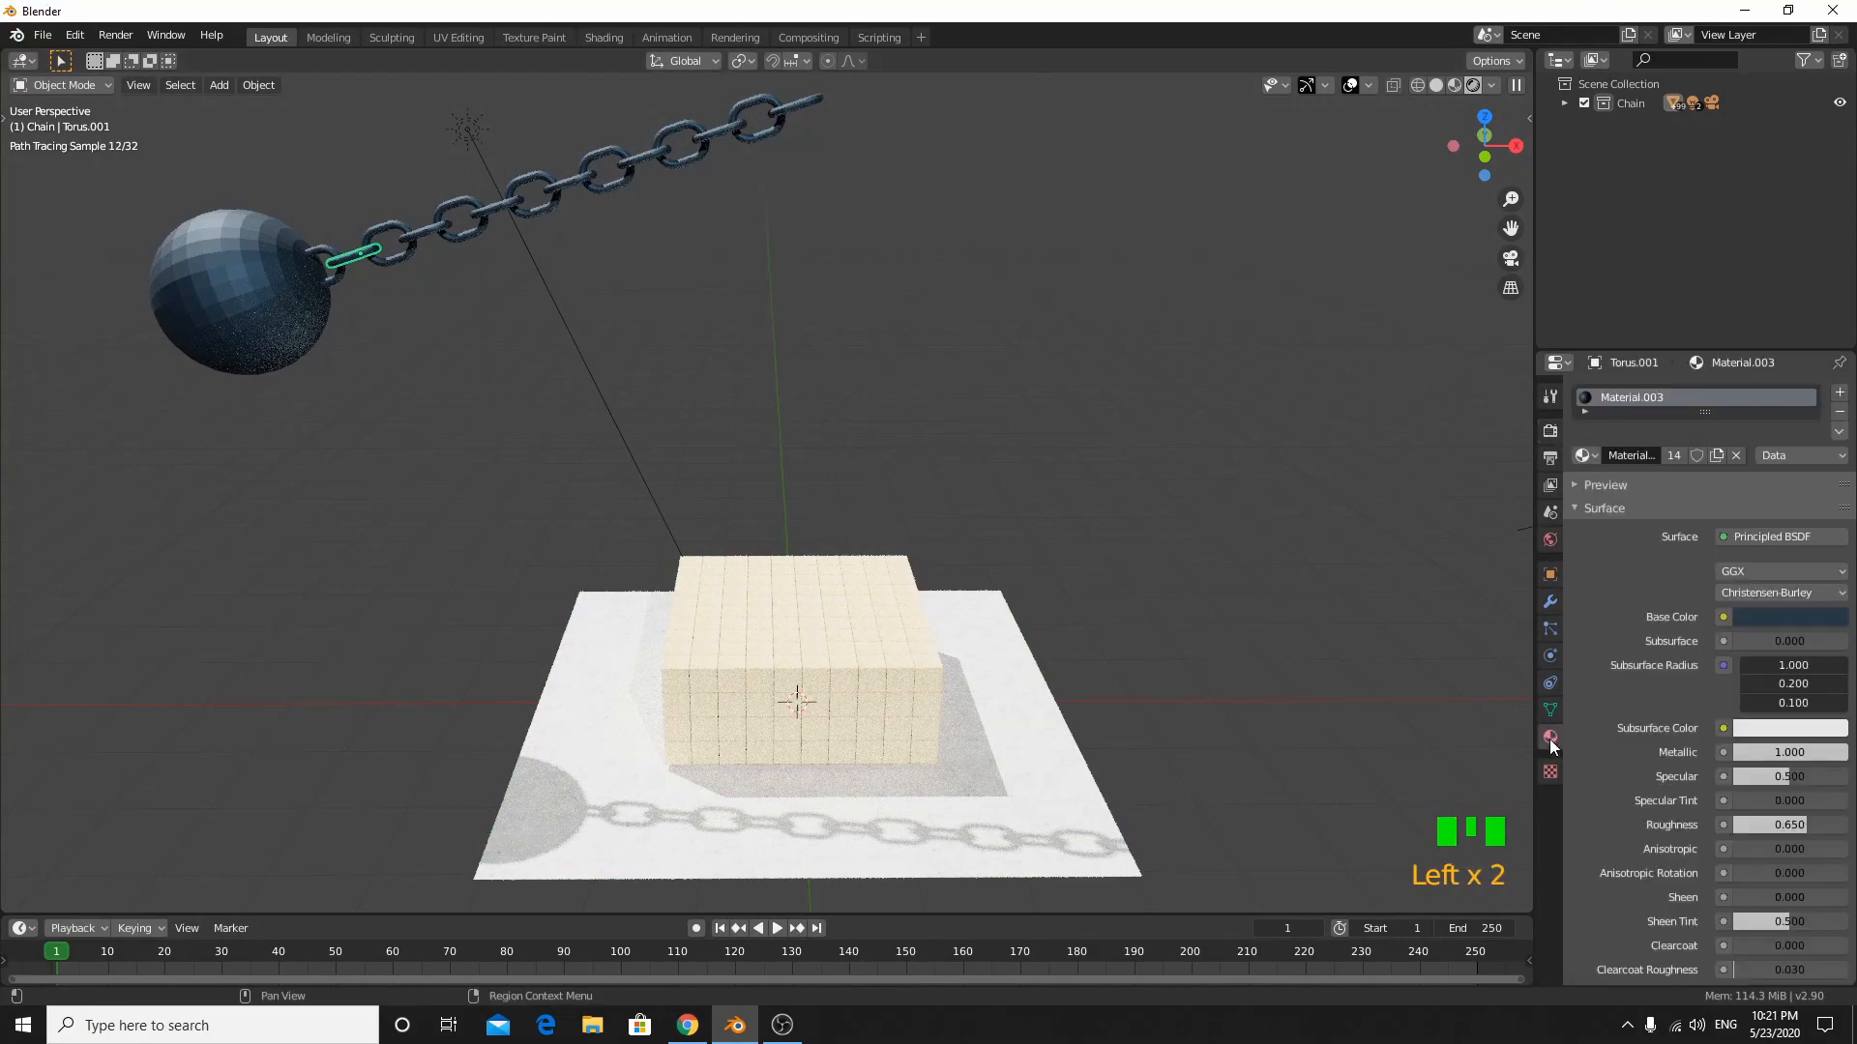
click(1550, 656)
- Undo the recent changes back past the switch to Cycles and return the floor plane to Object Mode
key(ctrl+z)
key(ctrl+z)
key(ctrl+z)
key(ctrl+z)
key(ctrl+z)
key(ctrl+z)
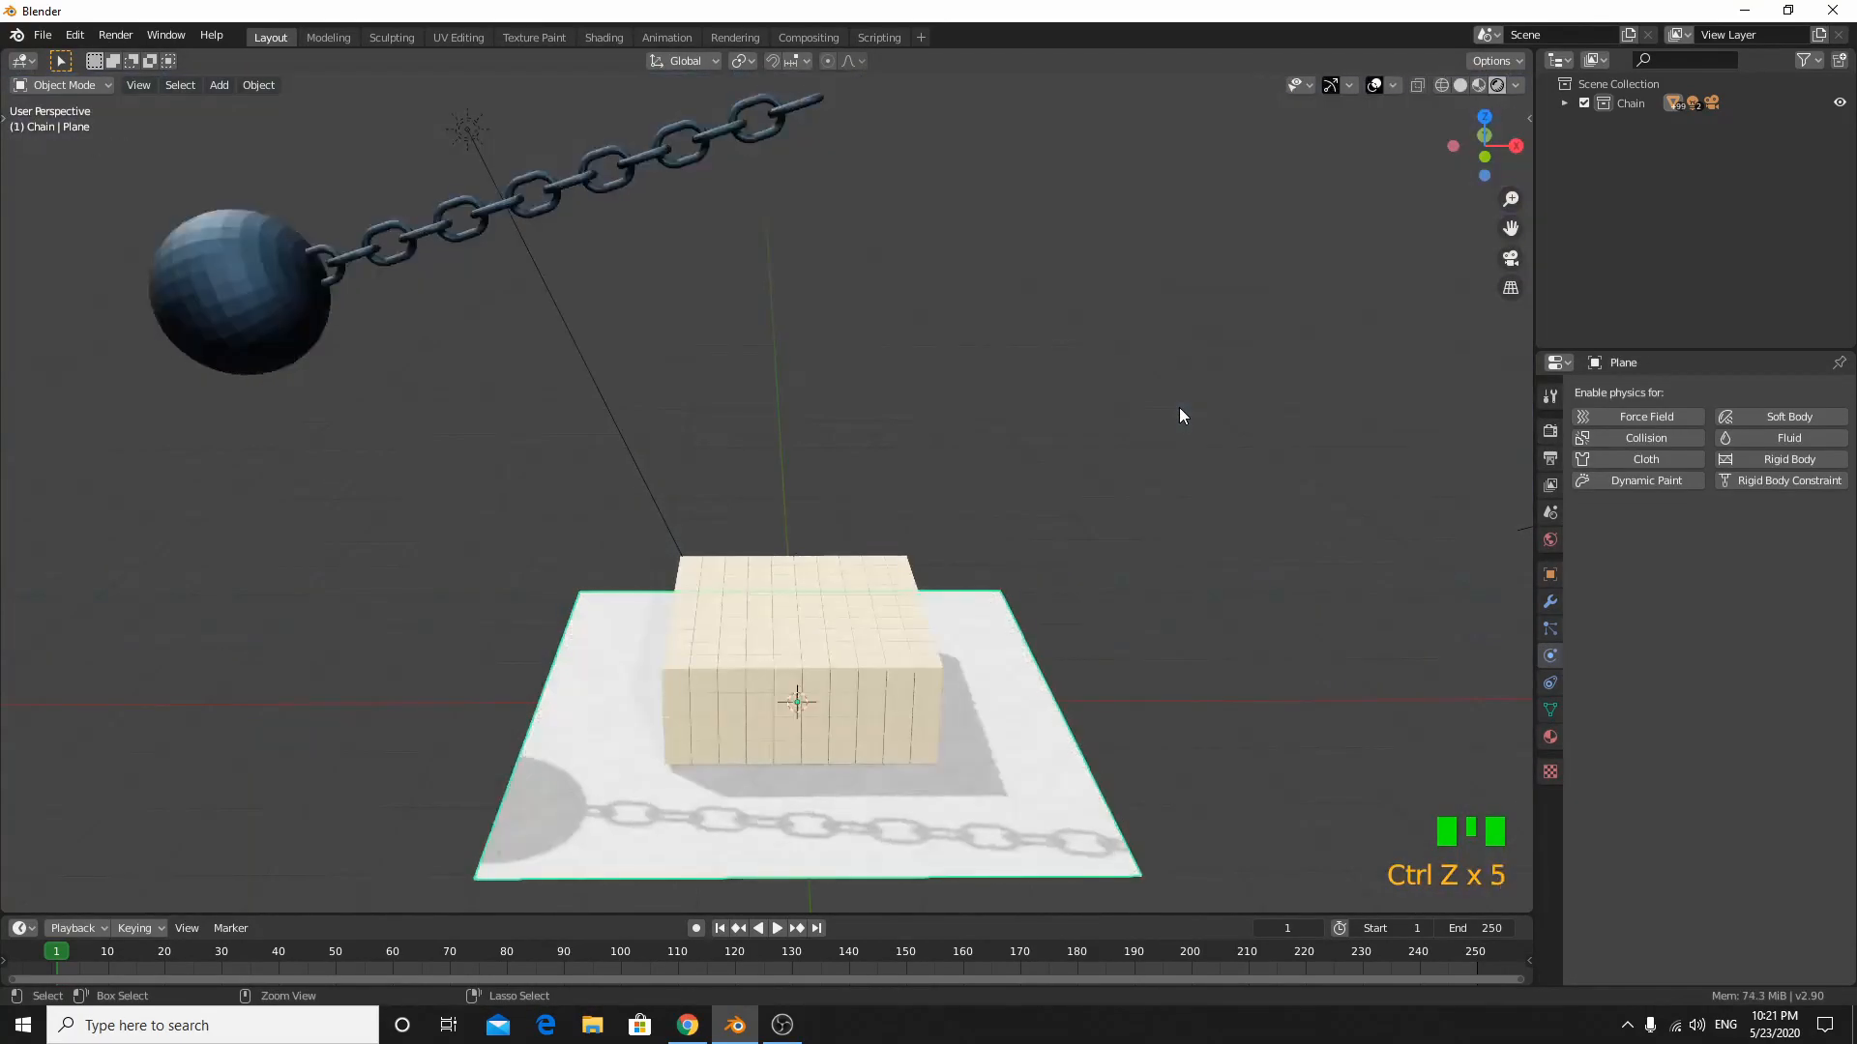
middle_drag(1024, 499, 1059, 505)
scroll(1045, 553, up, 2)
scroll(1065, 565, down, 2)
middle_drag(1069, 572, 1056, 573)
scroll(1063, 584, up, 2)
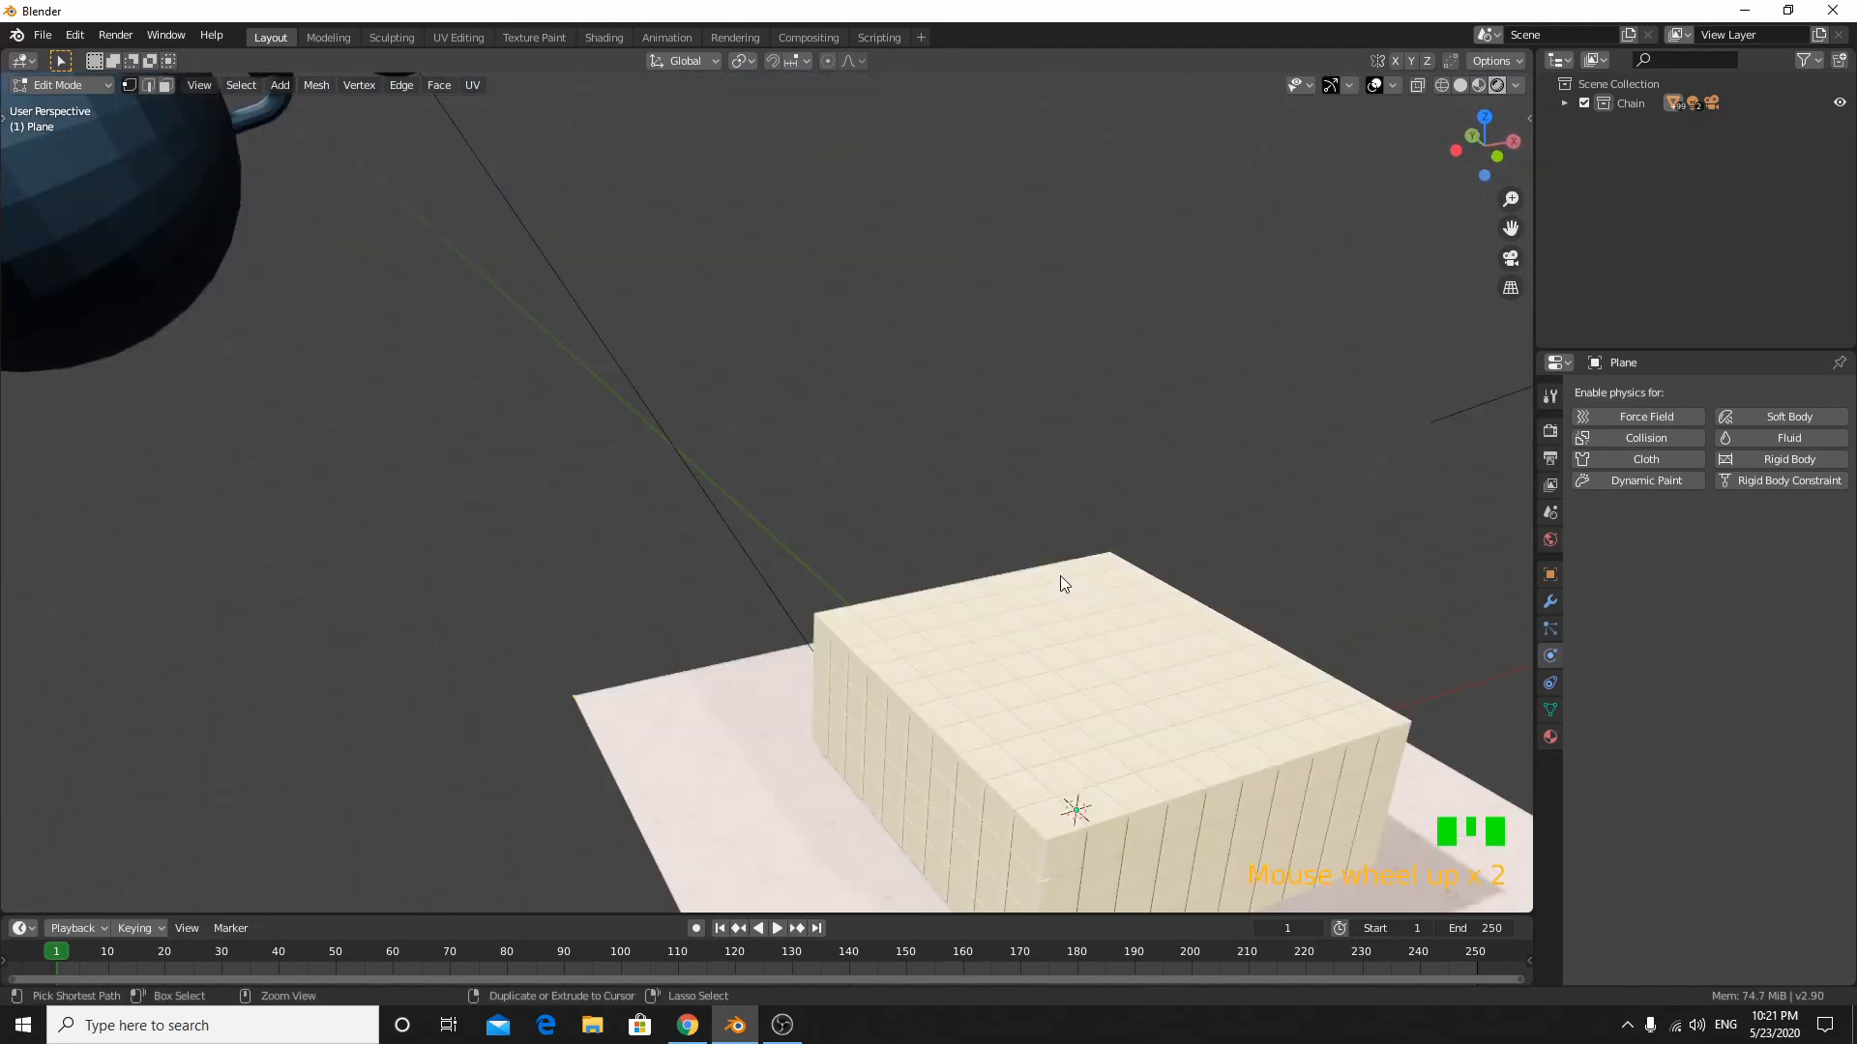
key(Tab)
scroll(1060, 574, down, 2)
scroll(1062, 577, down, 2)
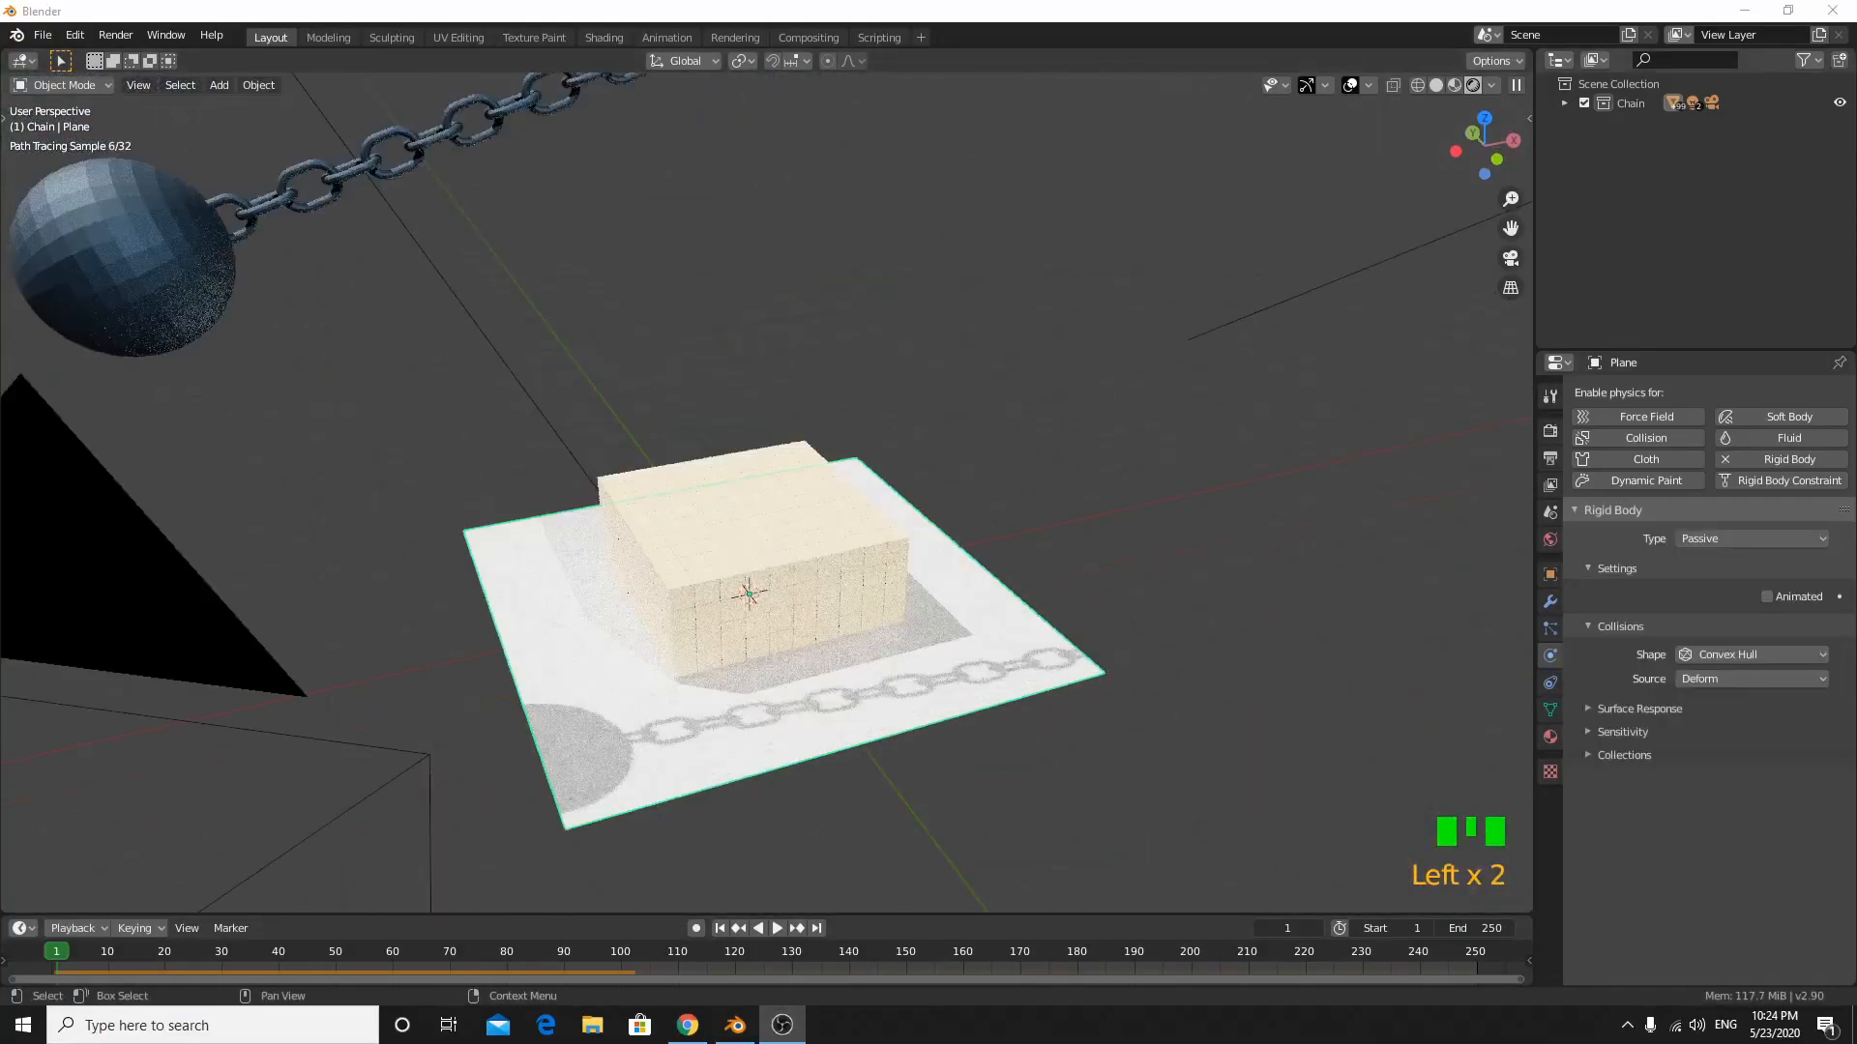
- Examine the ball, chain, cube stack and floor from several angles, including from above, with the floor plane deselected
middle_drag(1477, 756, 1248, 716)
scroll(1243, 740, down, 1)
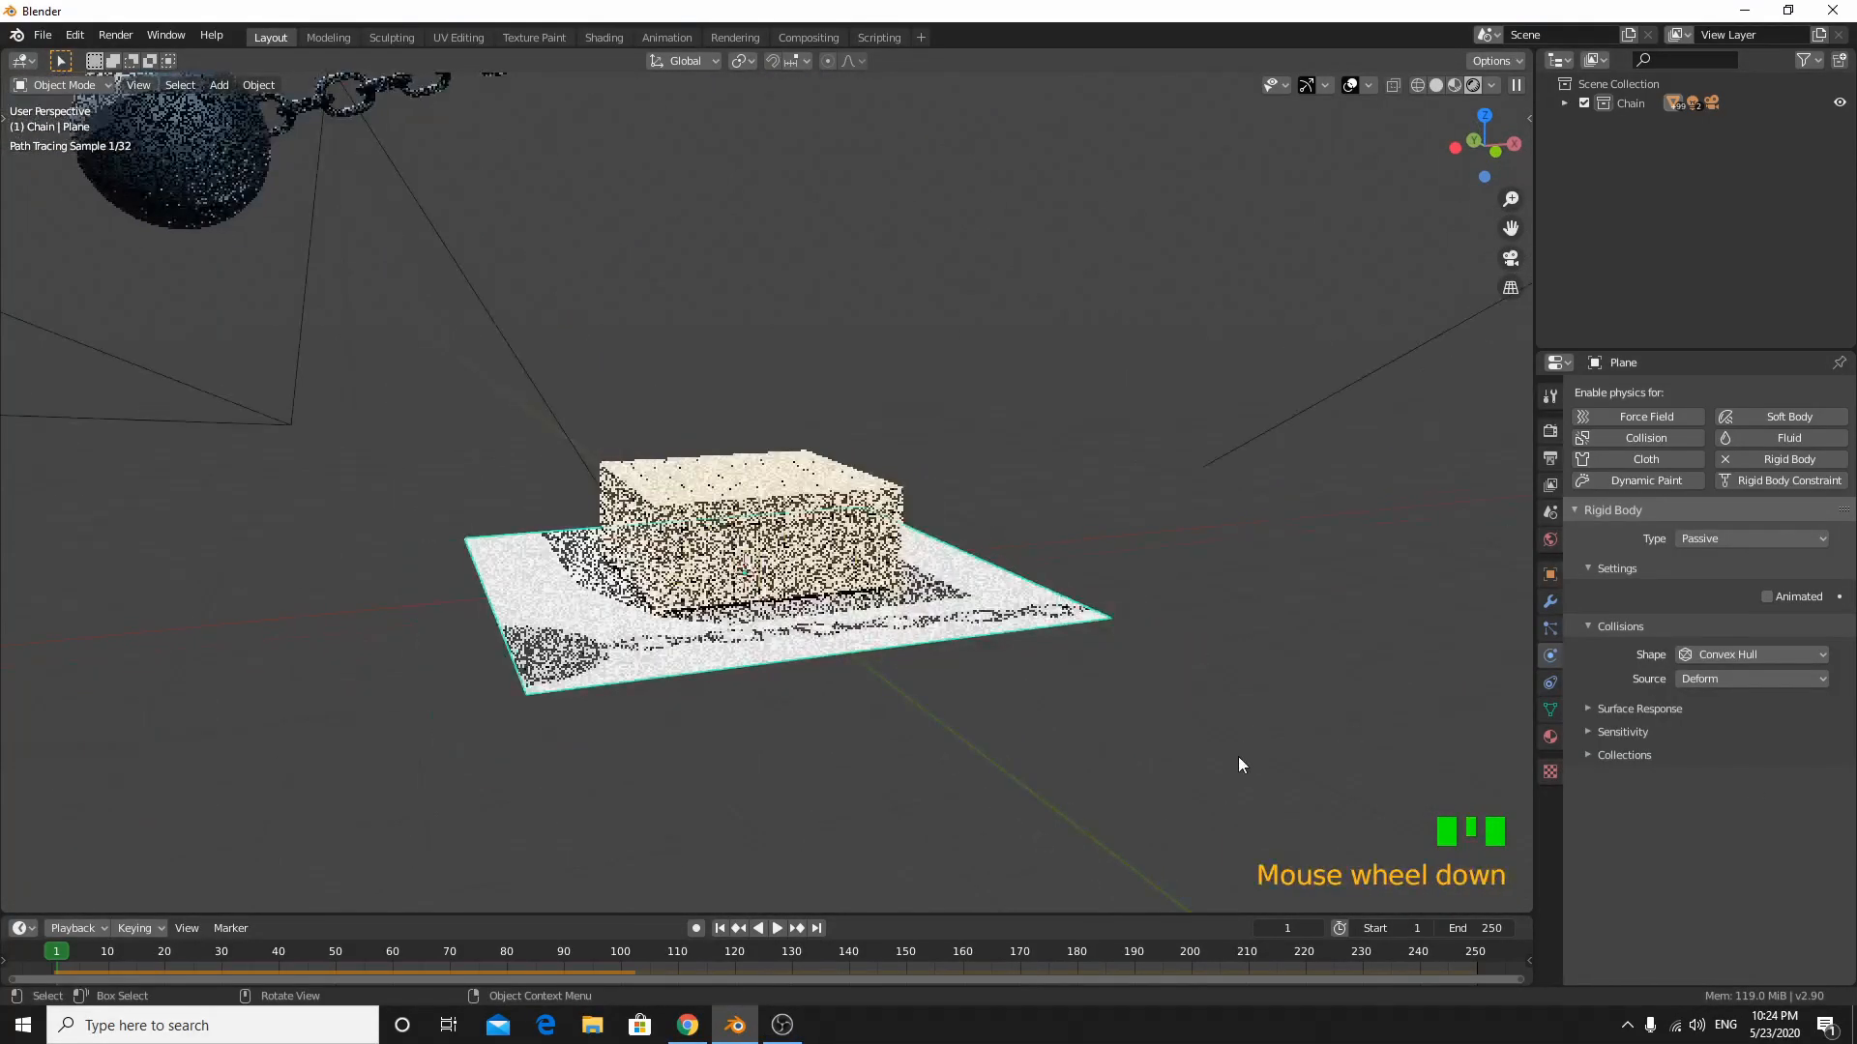
scroll(1253, 802, up, 2)
scroll(1160, 667, down, 1)
scroll(1156, 705, down, 1)
mouse_move(1152, 709)
middle_down()
mouse_move(978, 705)
mouse_move(1103, 803)
mouse_move(1093, 721)
mouse_move(1107, 762)
middle_up()
scroll(996, 735, up, 1)
scroll(1092, 722, down, 1)
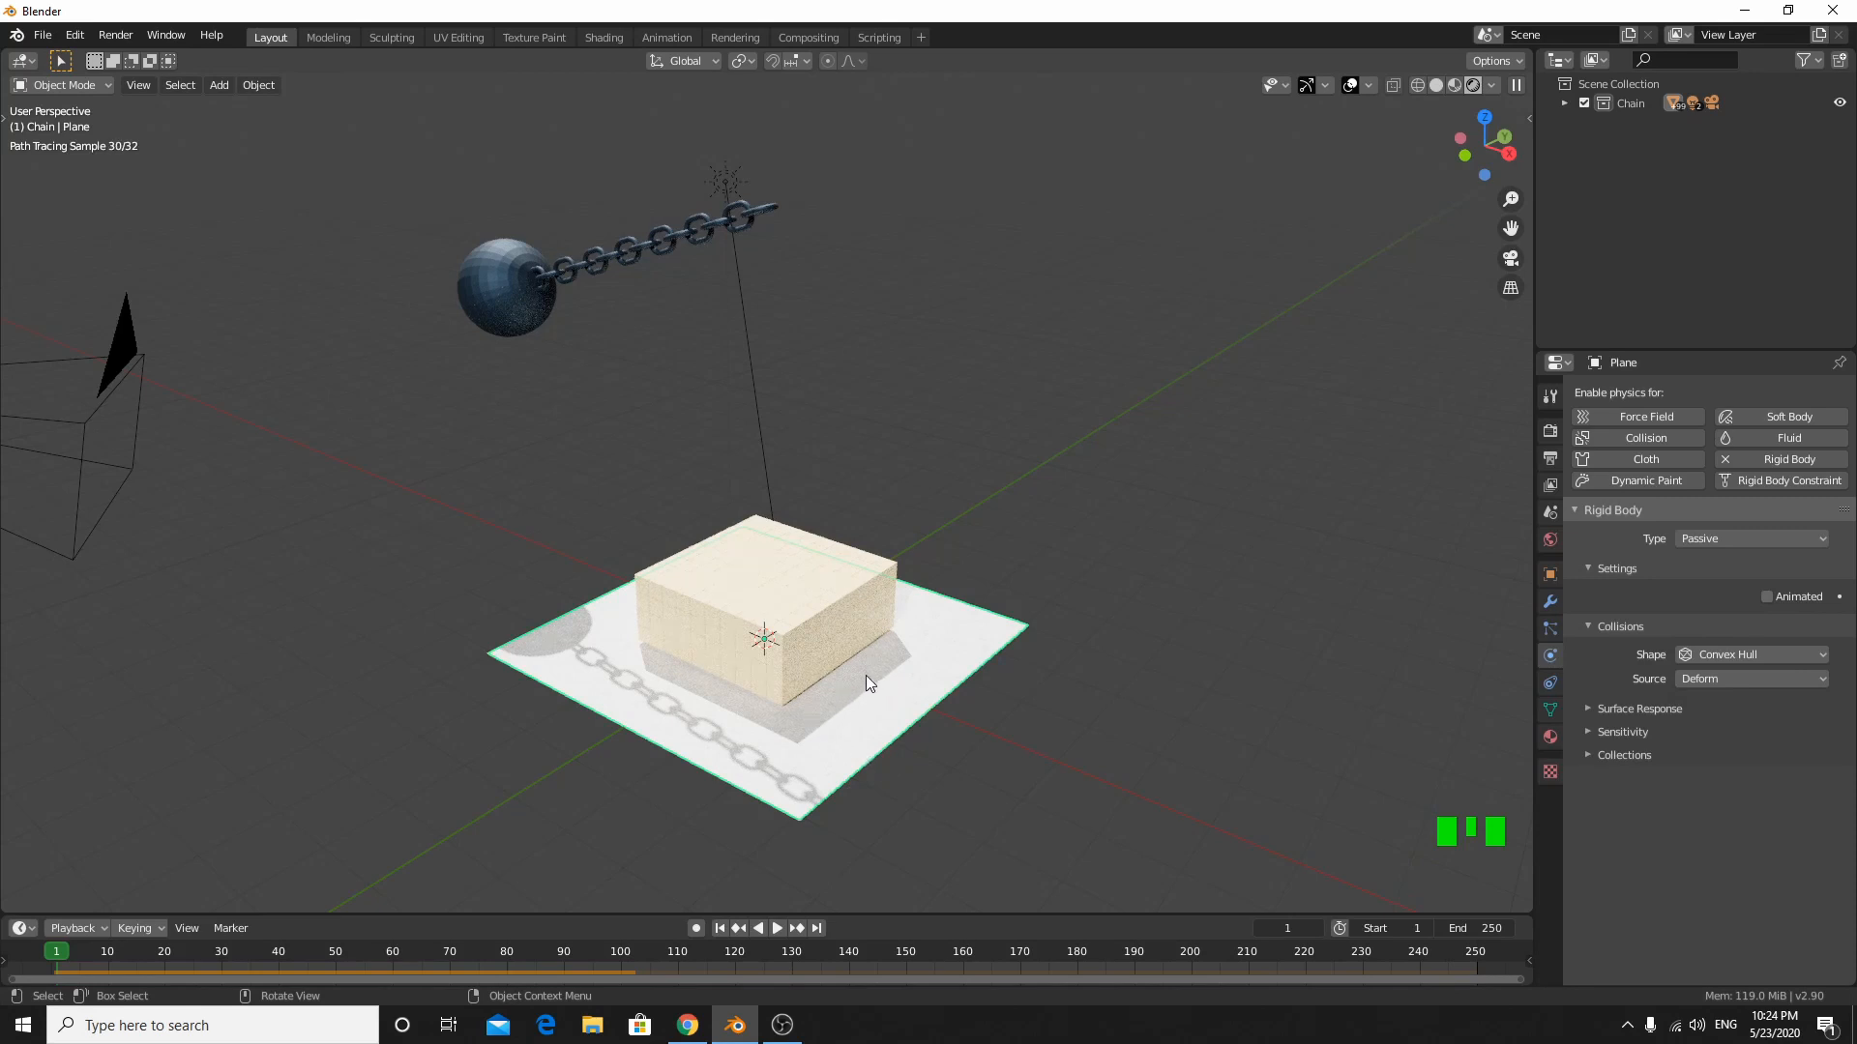
key(KP_7)
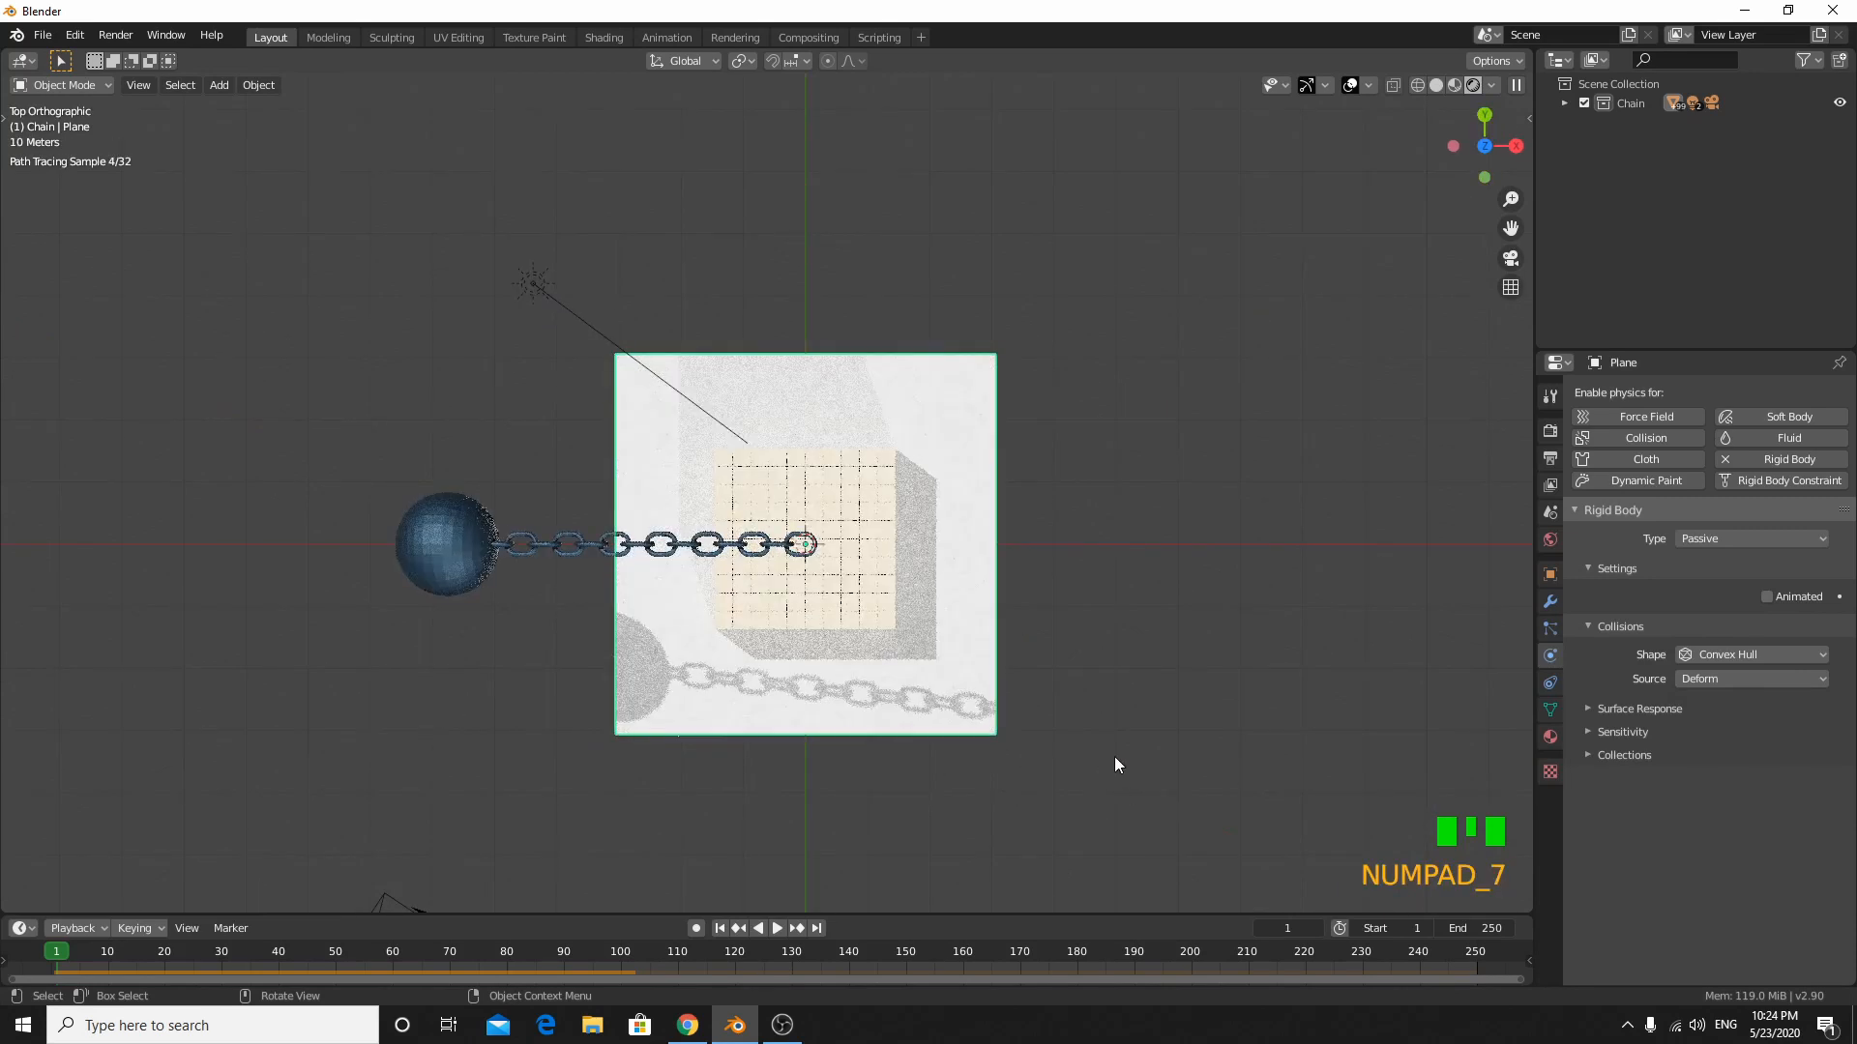
key(KP_5)
middle_drag(985, 771, 809, 805)
scroll(981, 656, up, 2)
scroll(971, 582, down, 2)
click(655, 791)
scroll(657, 792, up, 2)
scroll(809, 805, down, 2)
- Play the simulation through the camera, pause at frame 106 with the ball among the cubes and recenter the framing
key(KP_0)
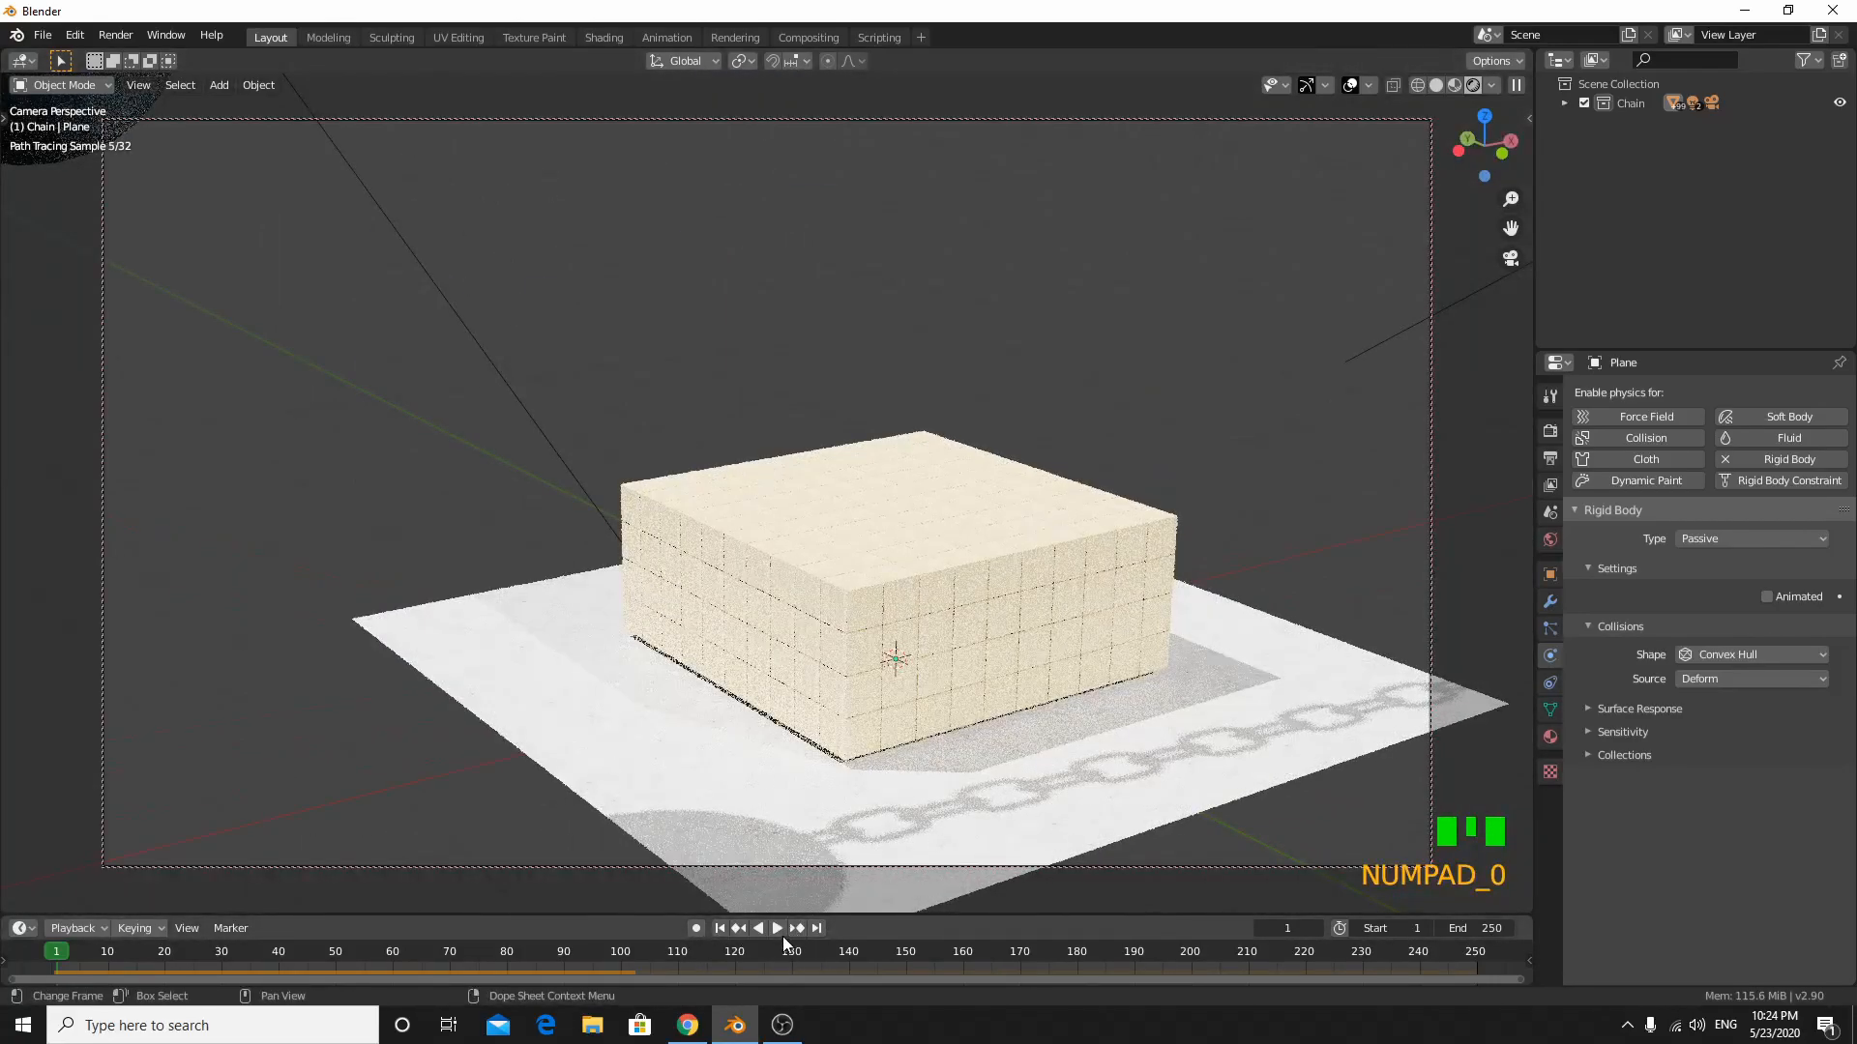
click(776, 926)
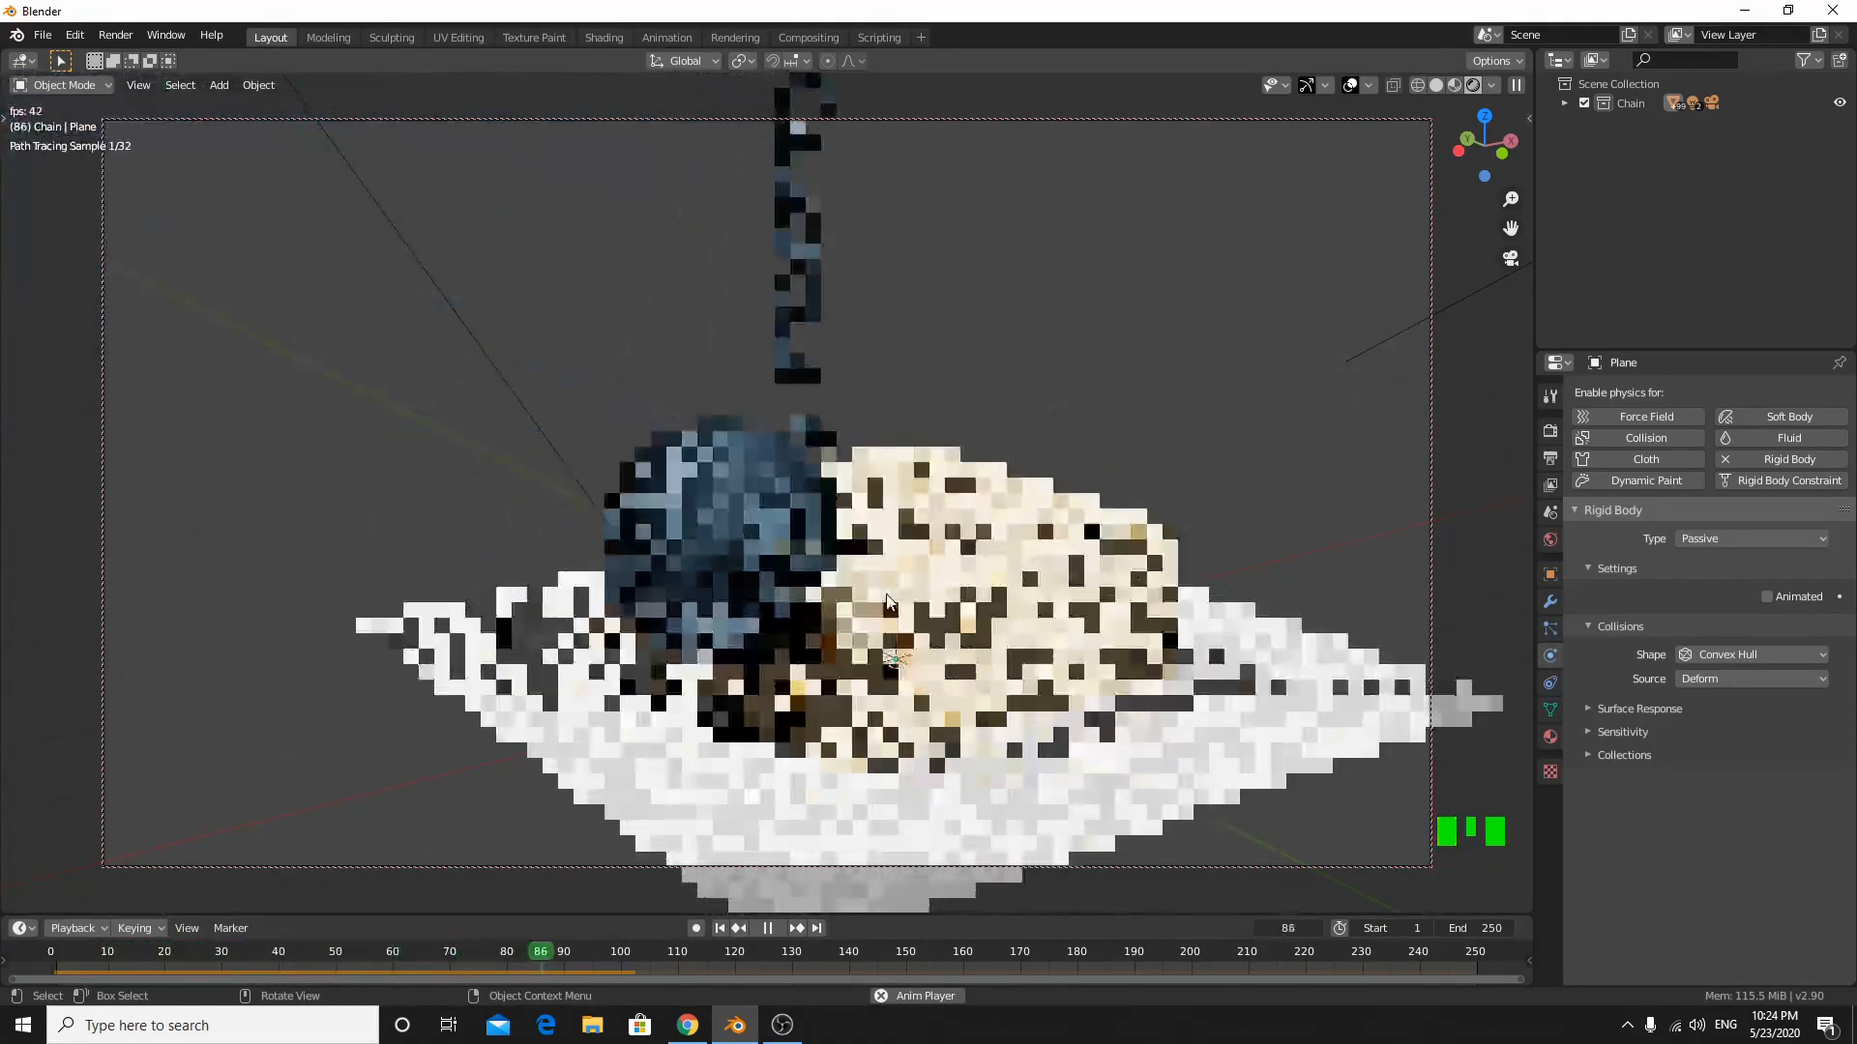
key(space)
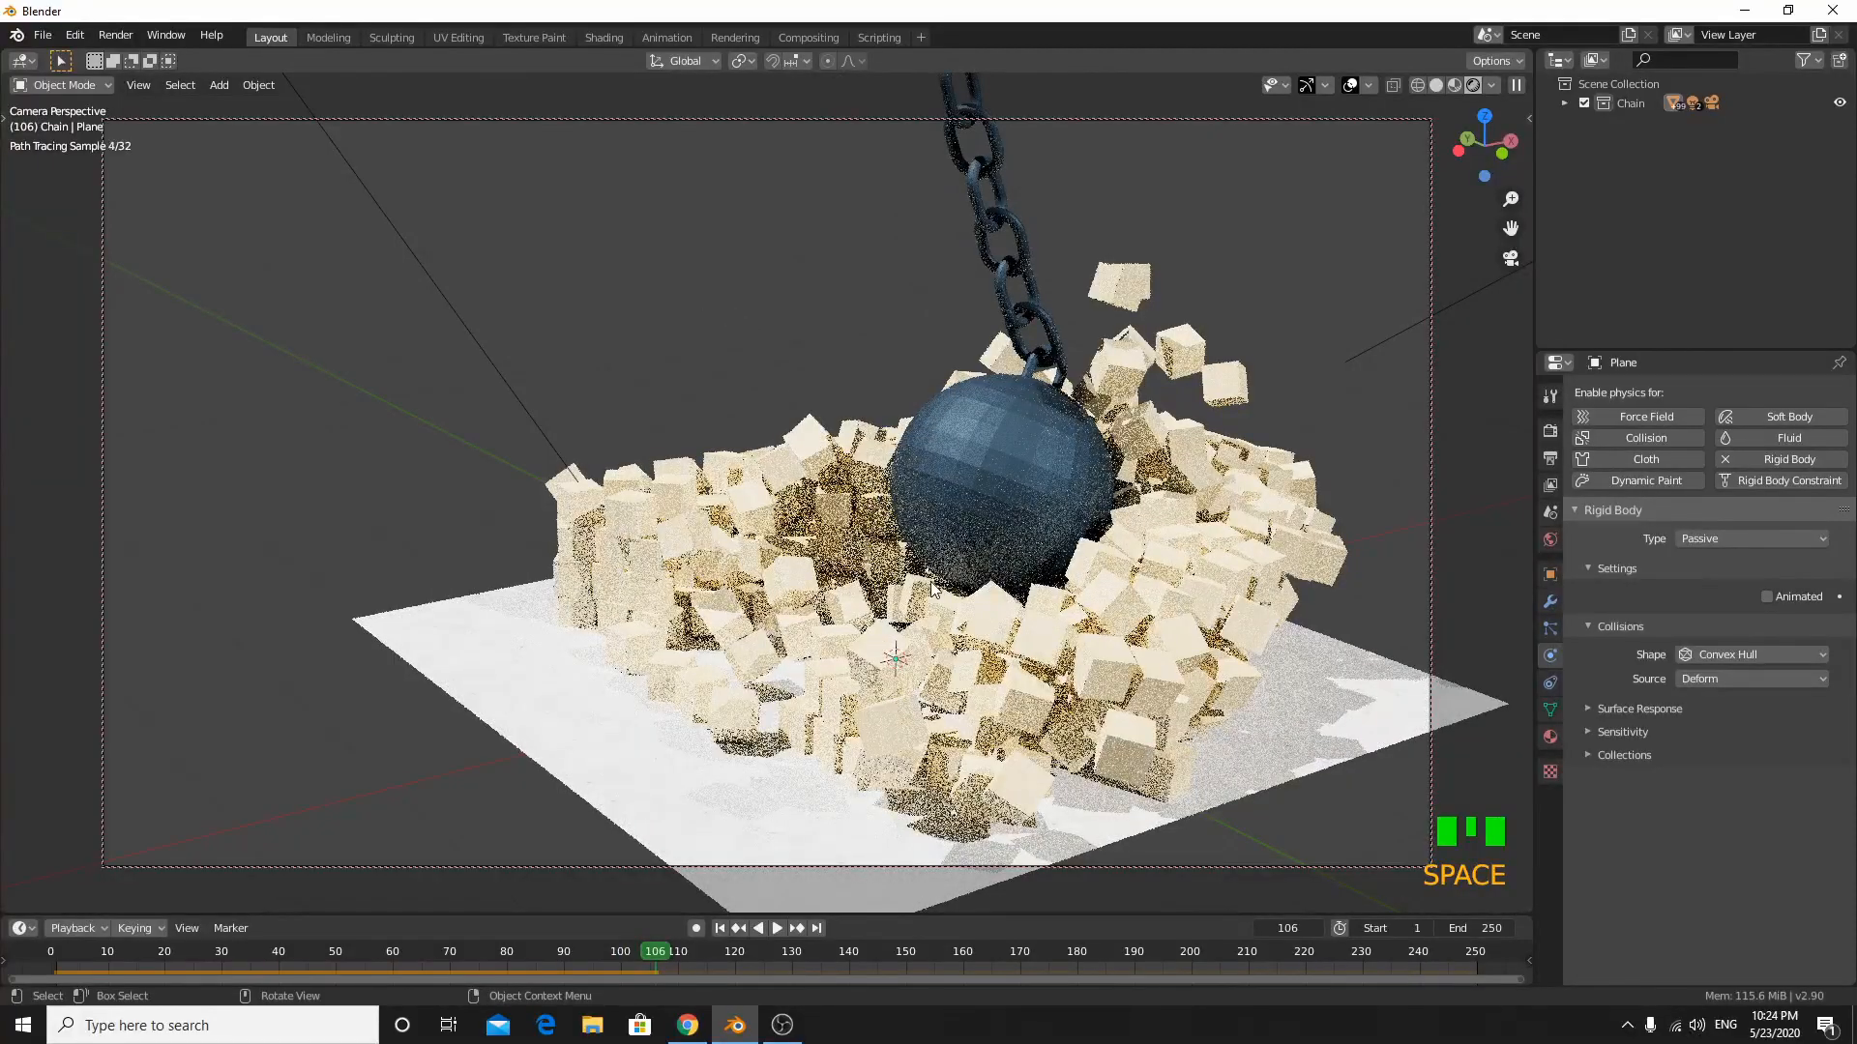
shift+middle_drag(924, 594, 833, 579)
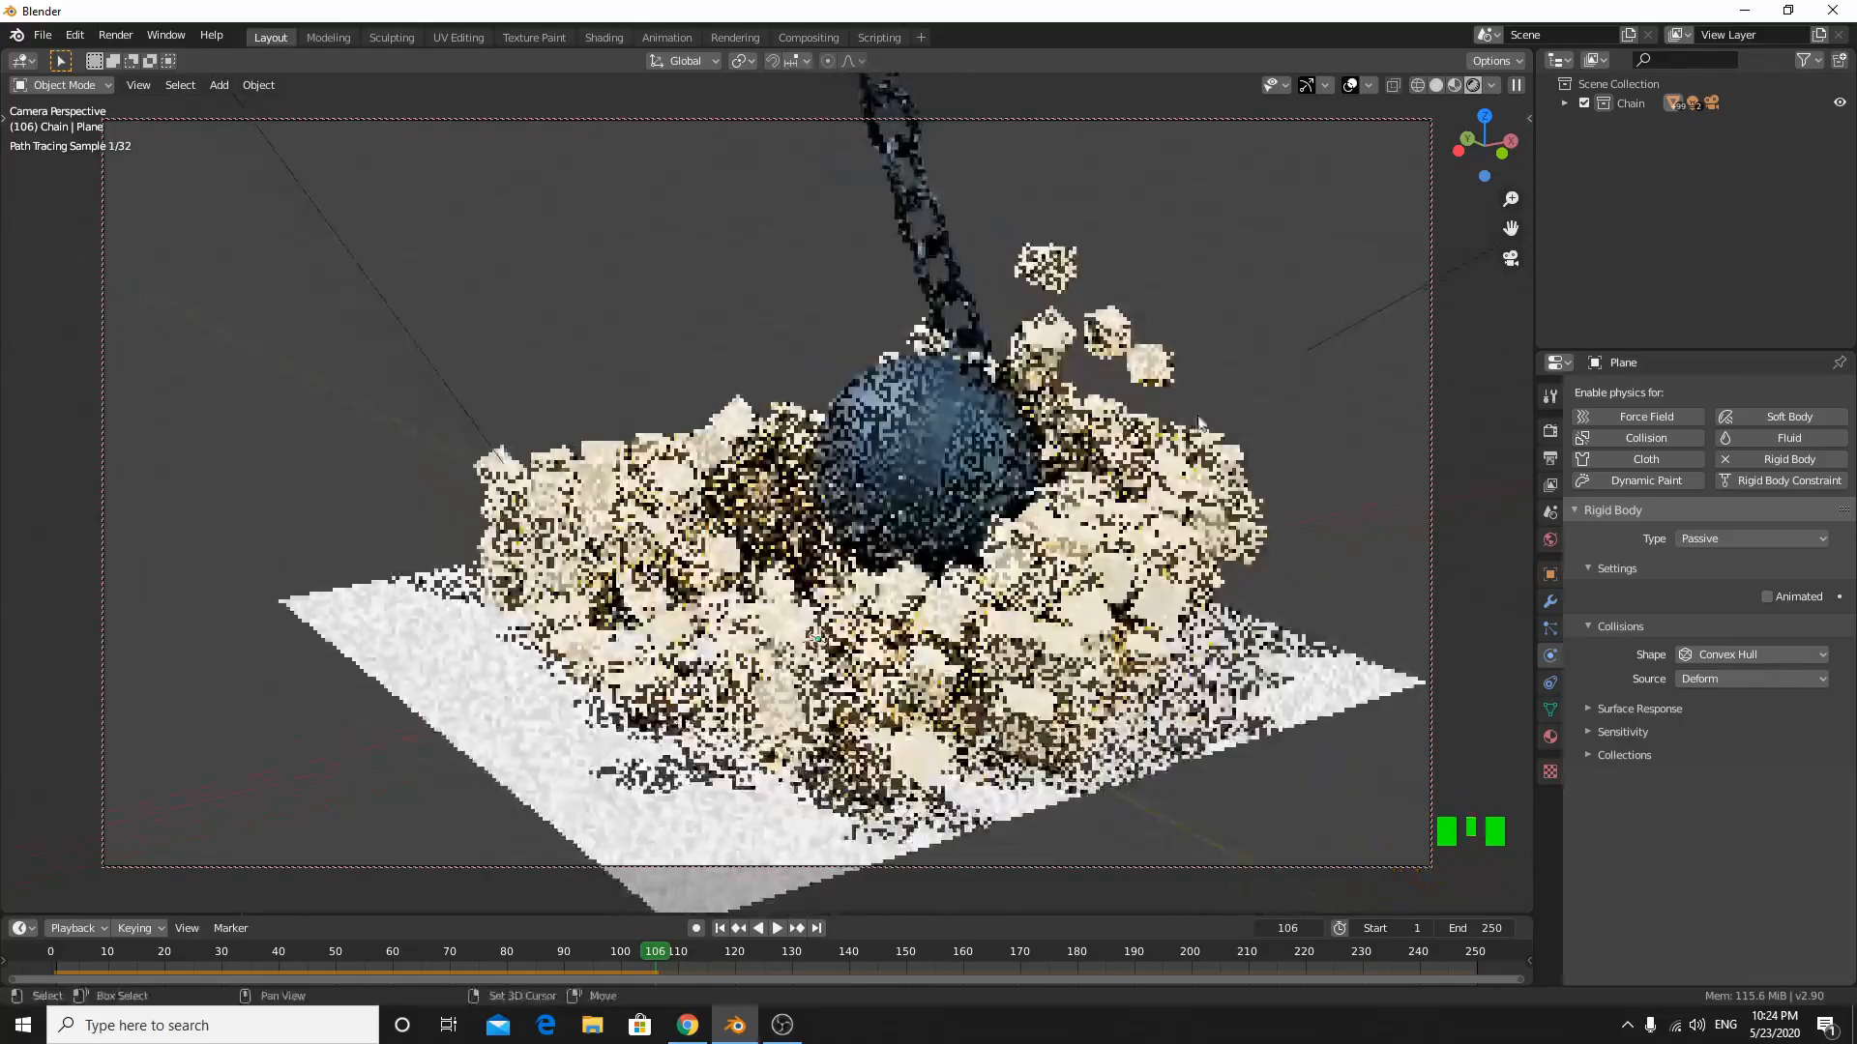
click(1301, 216)
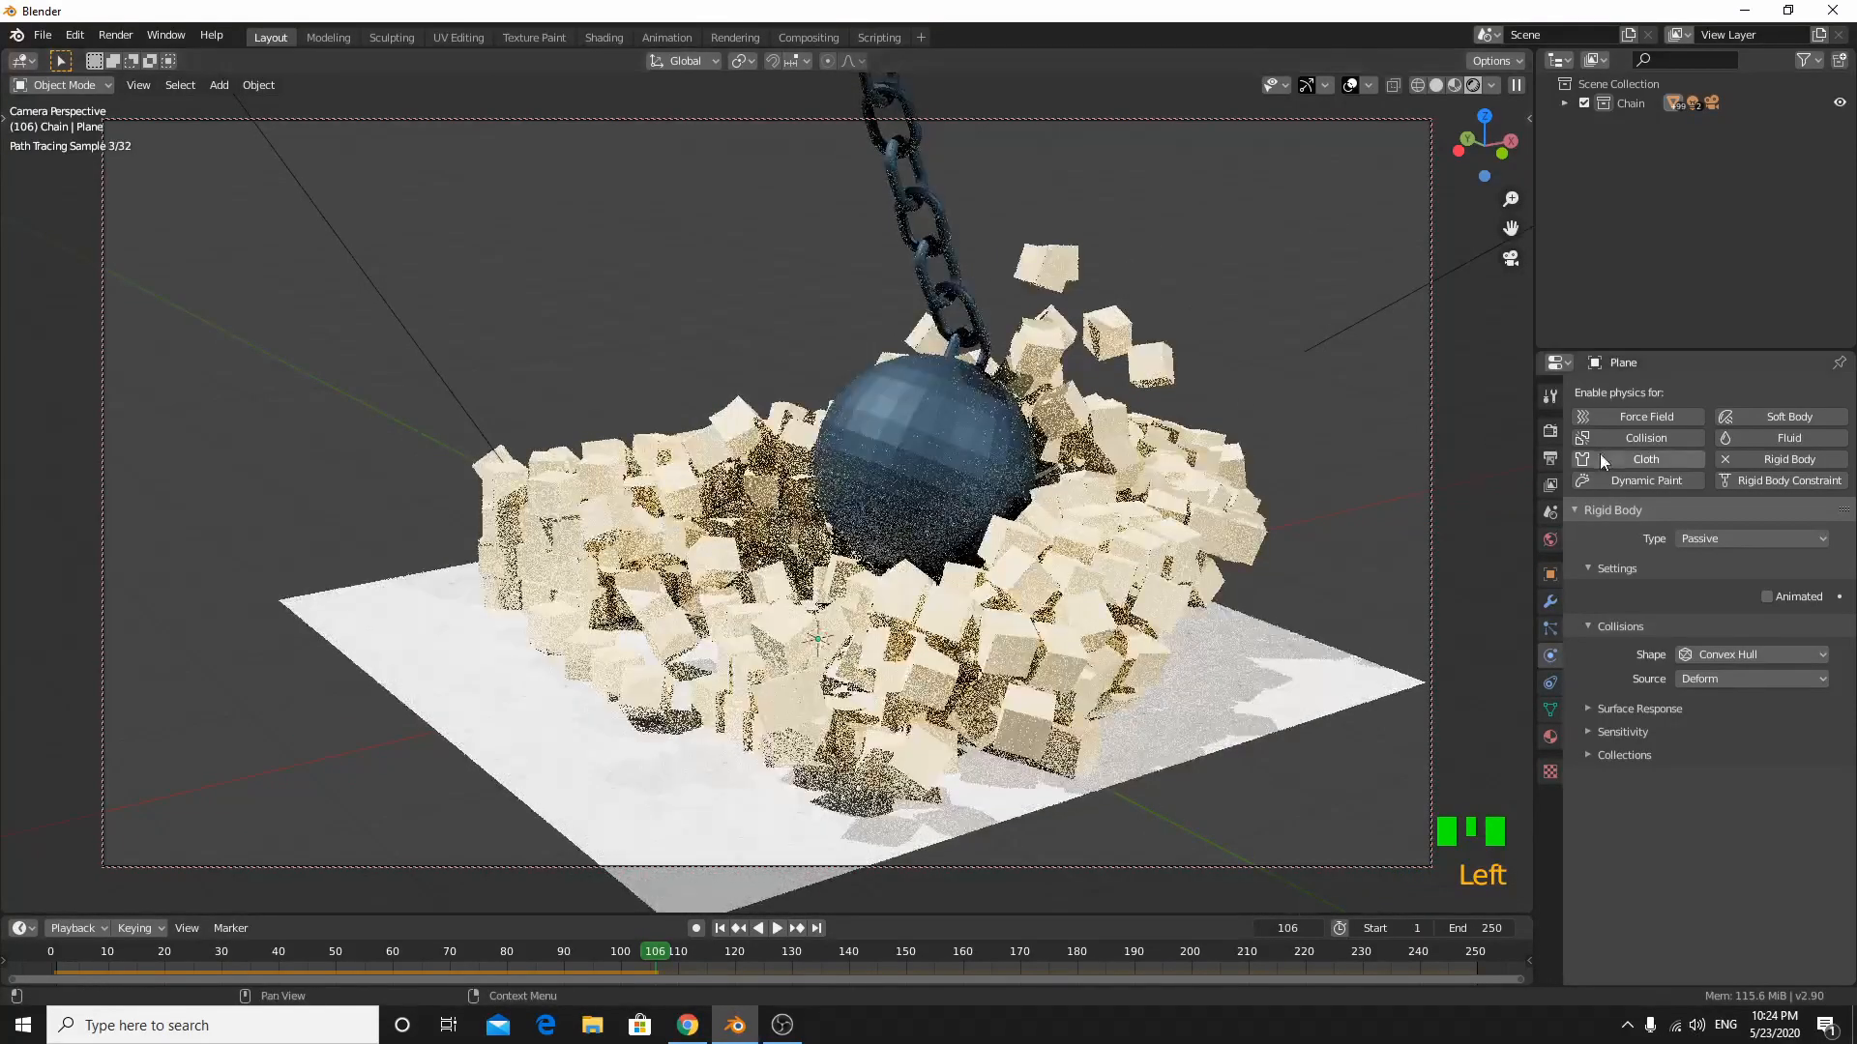
- Switch the render engine to Eevee to compare its look on the paused frame
click(1551, 431)
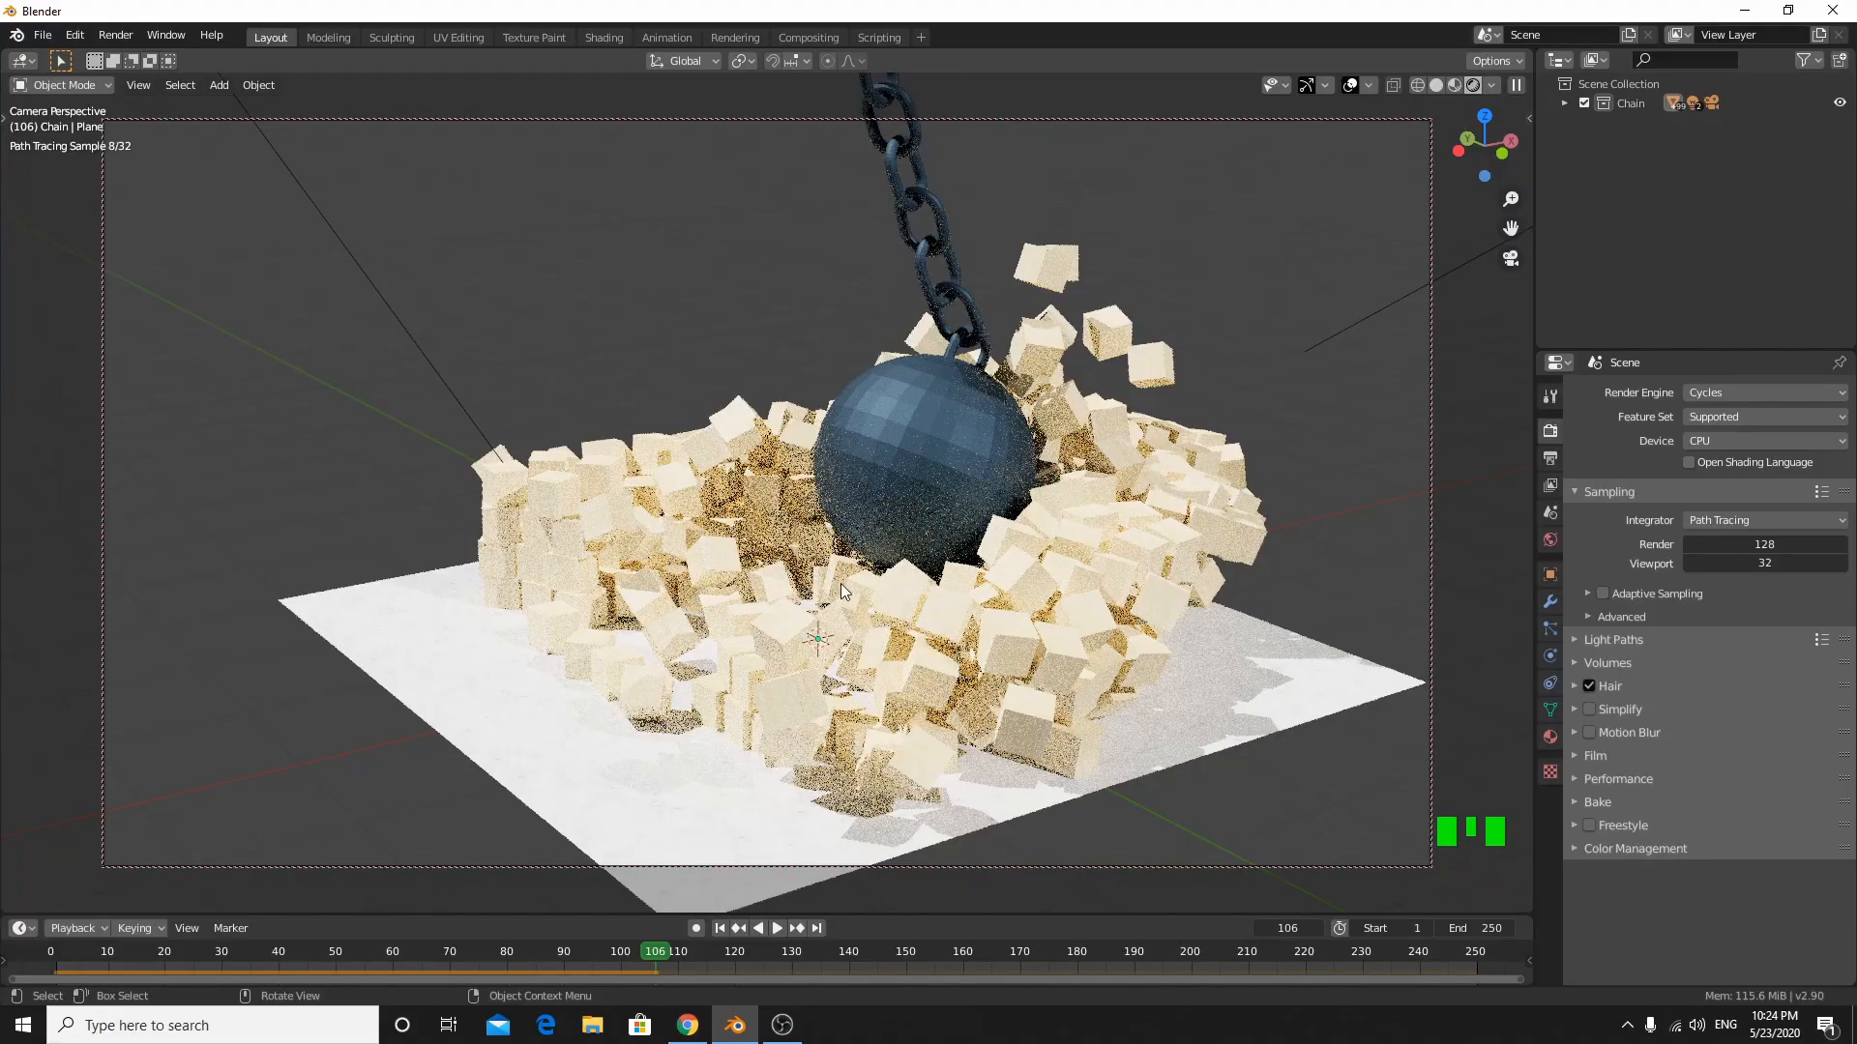
click(1702, 394)
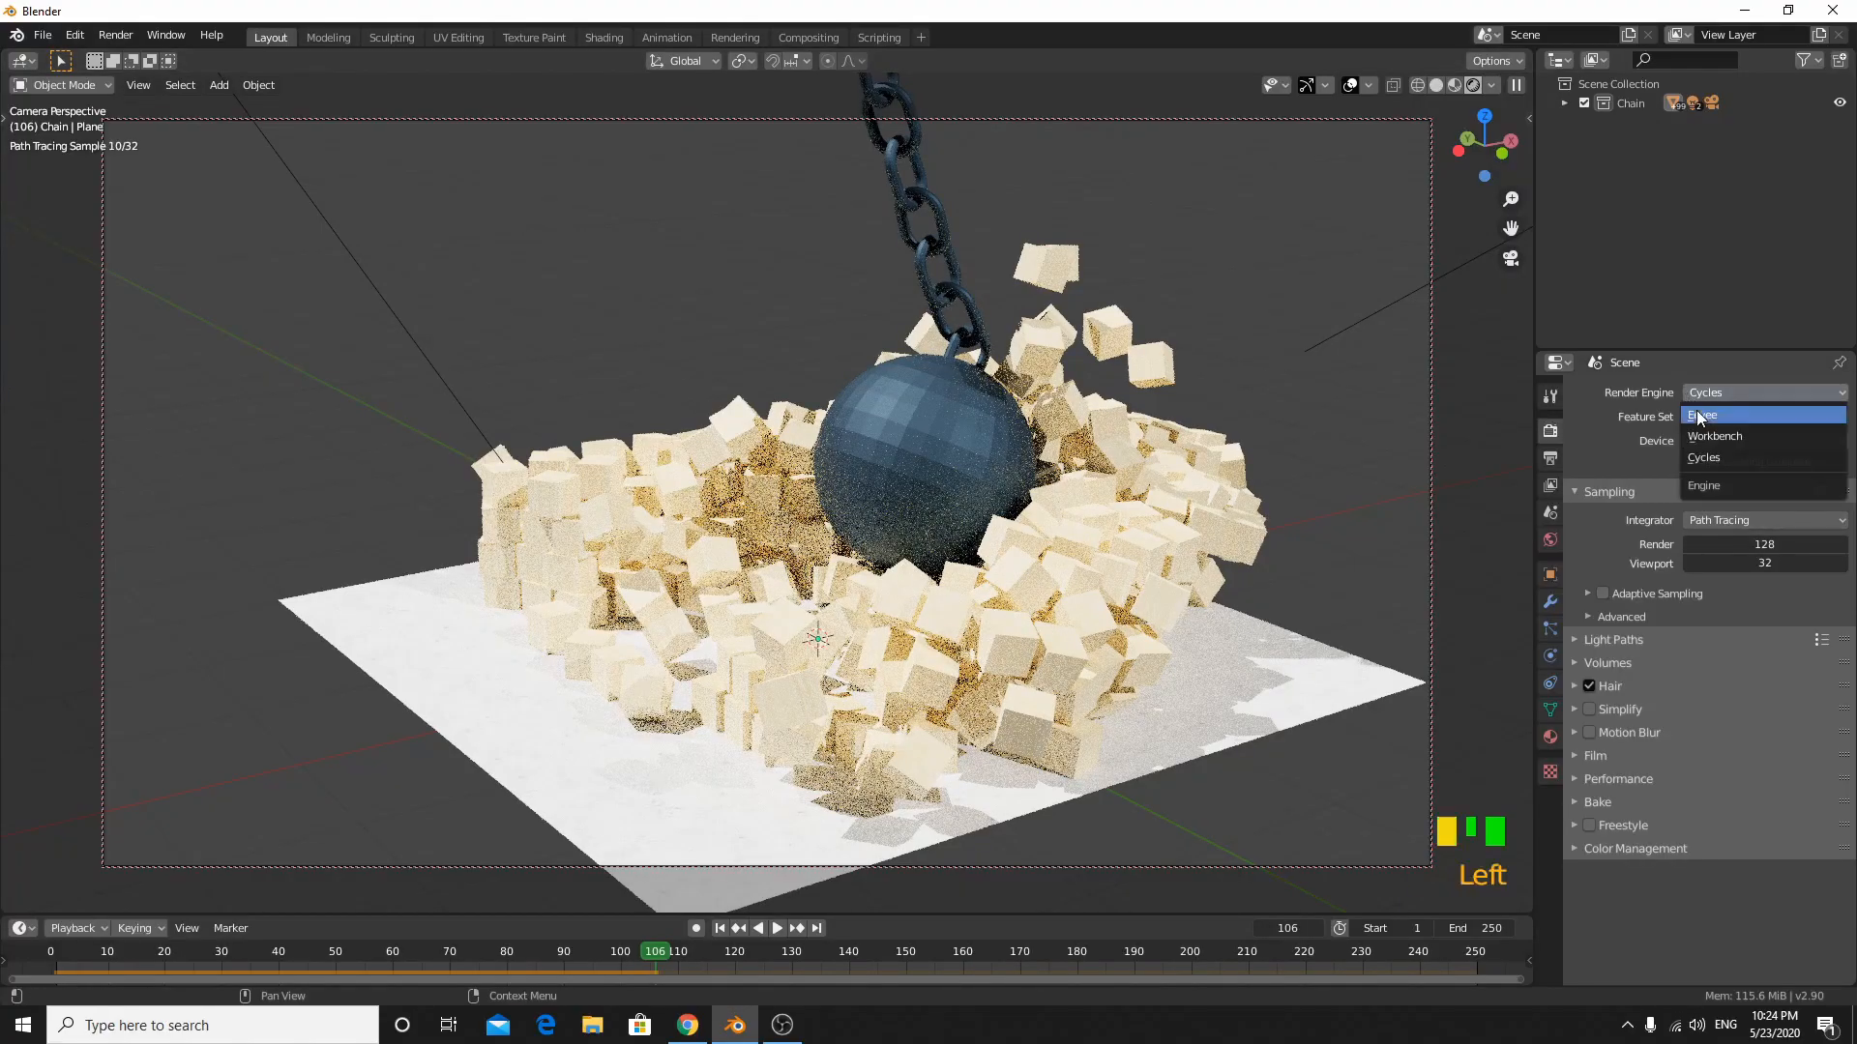
click(1763, 414)
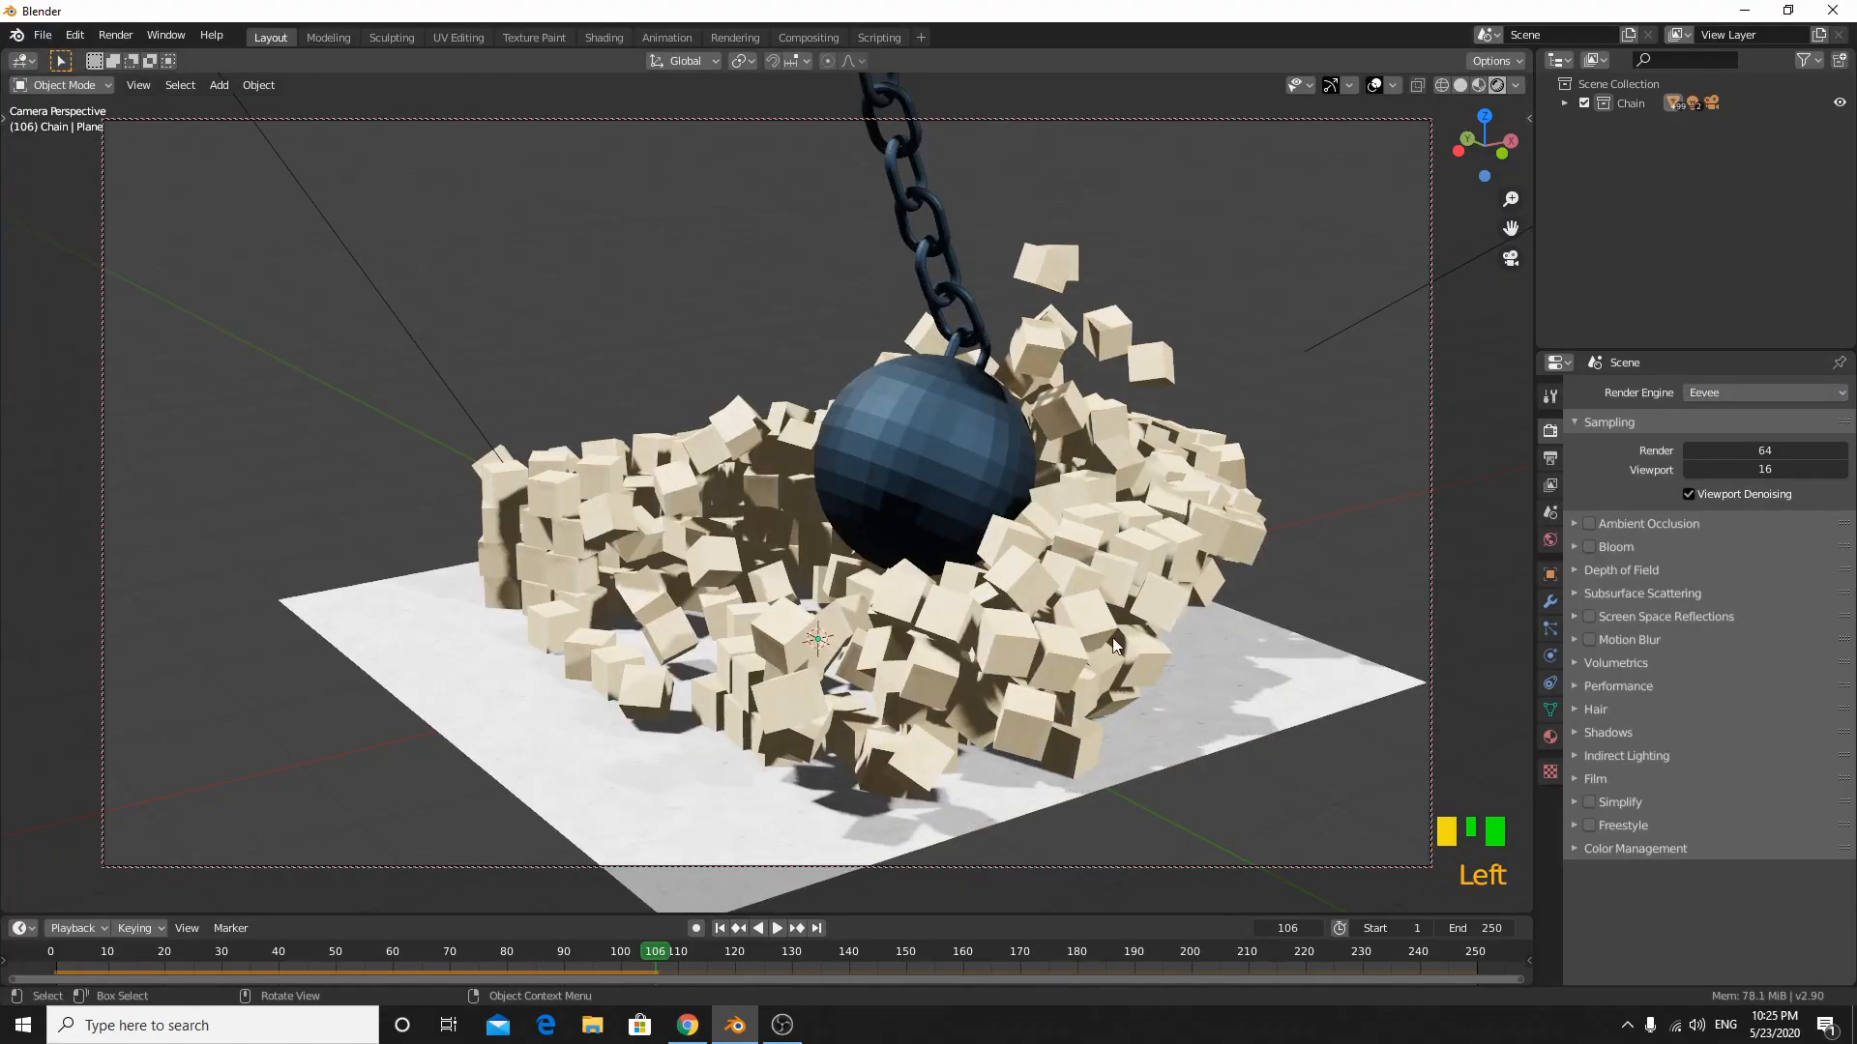
- Set the render engine to Cycles and its device to GPU Compute
click(1713, 387)
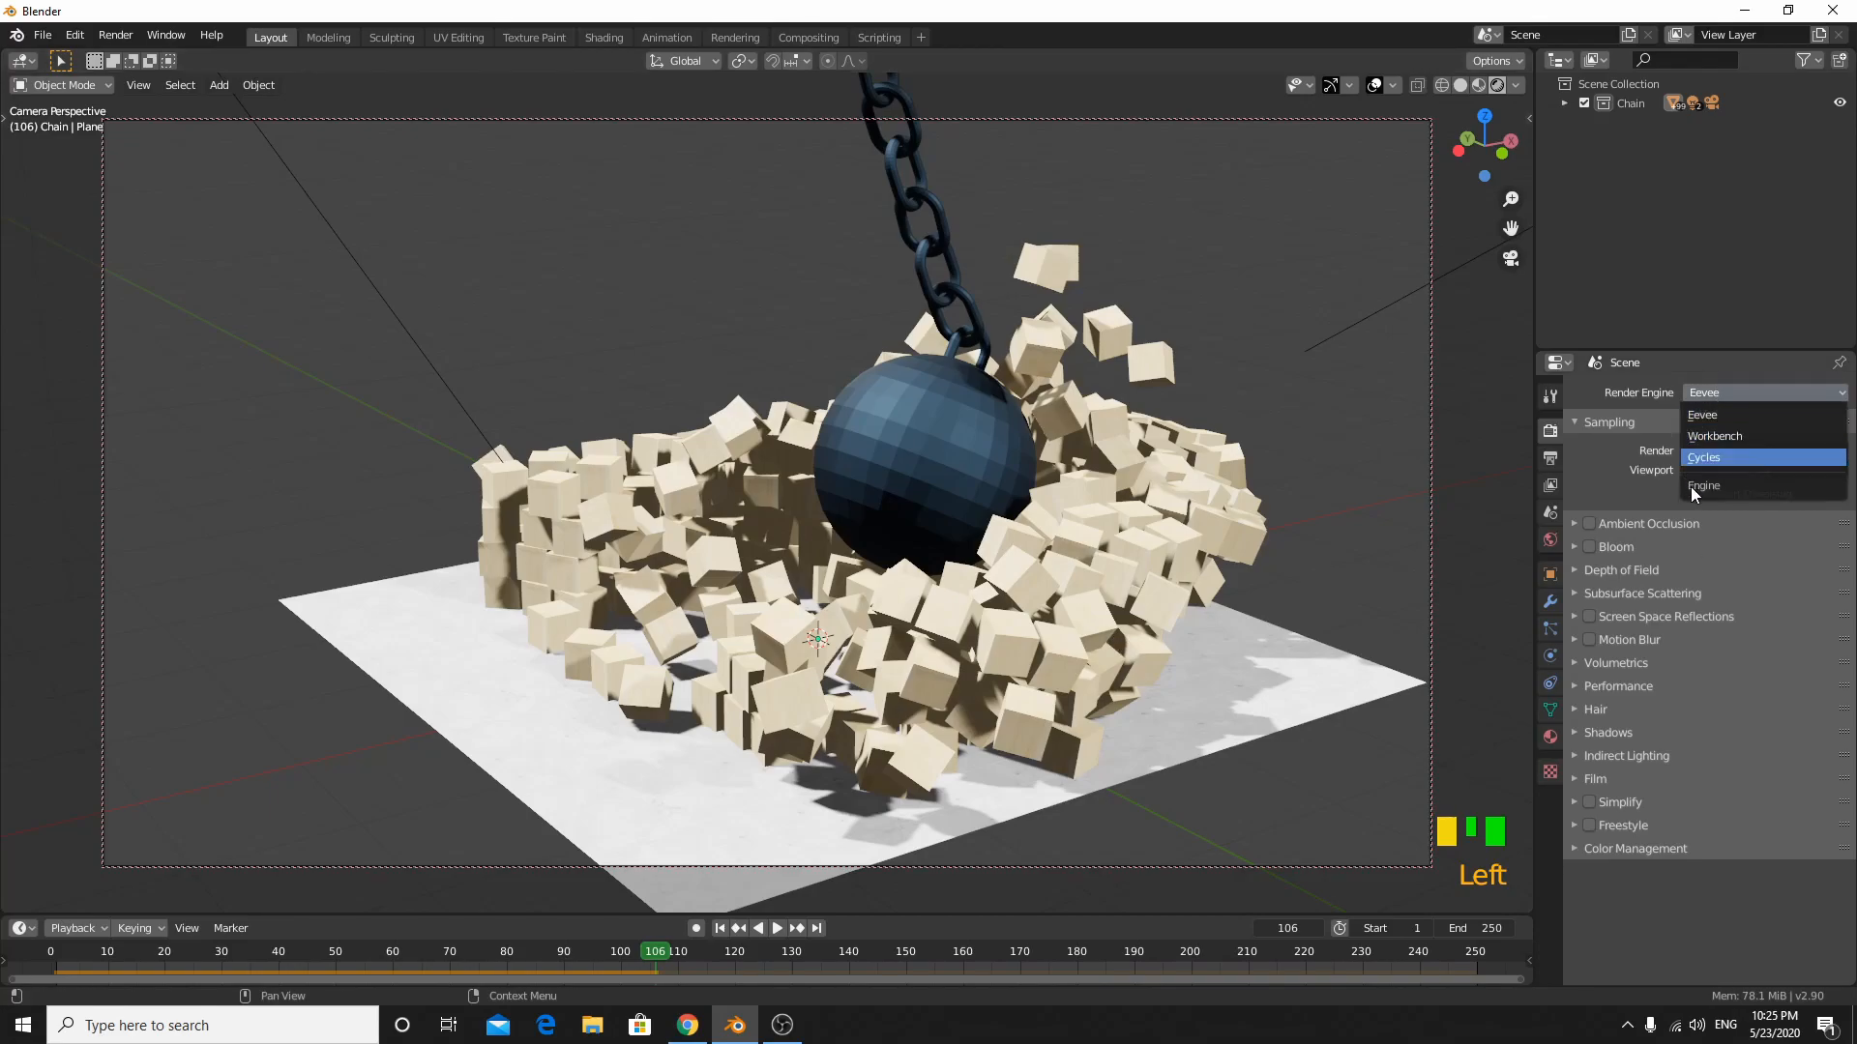
click(1691, 467)
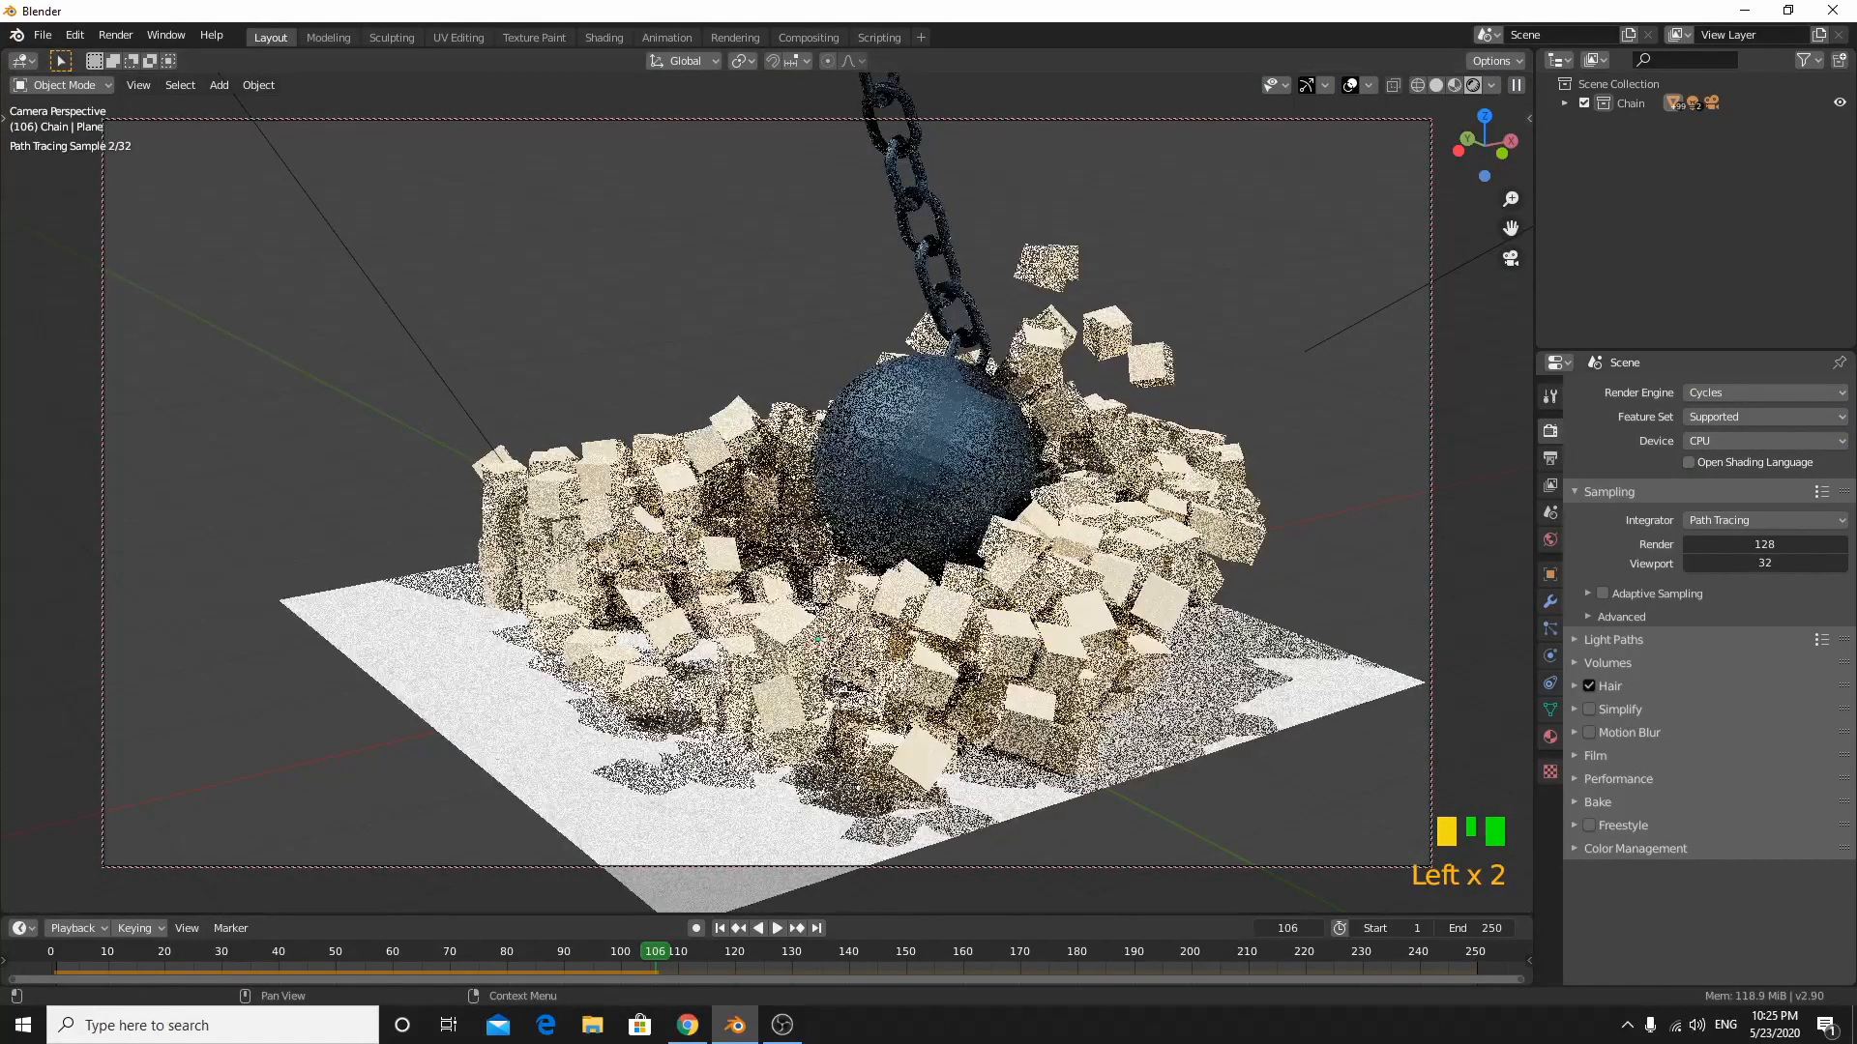
drag(1756, 432, 1725, 516)
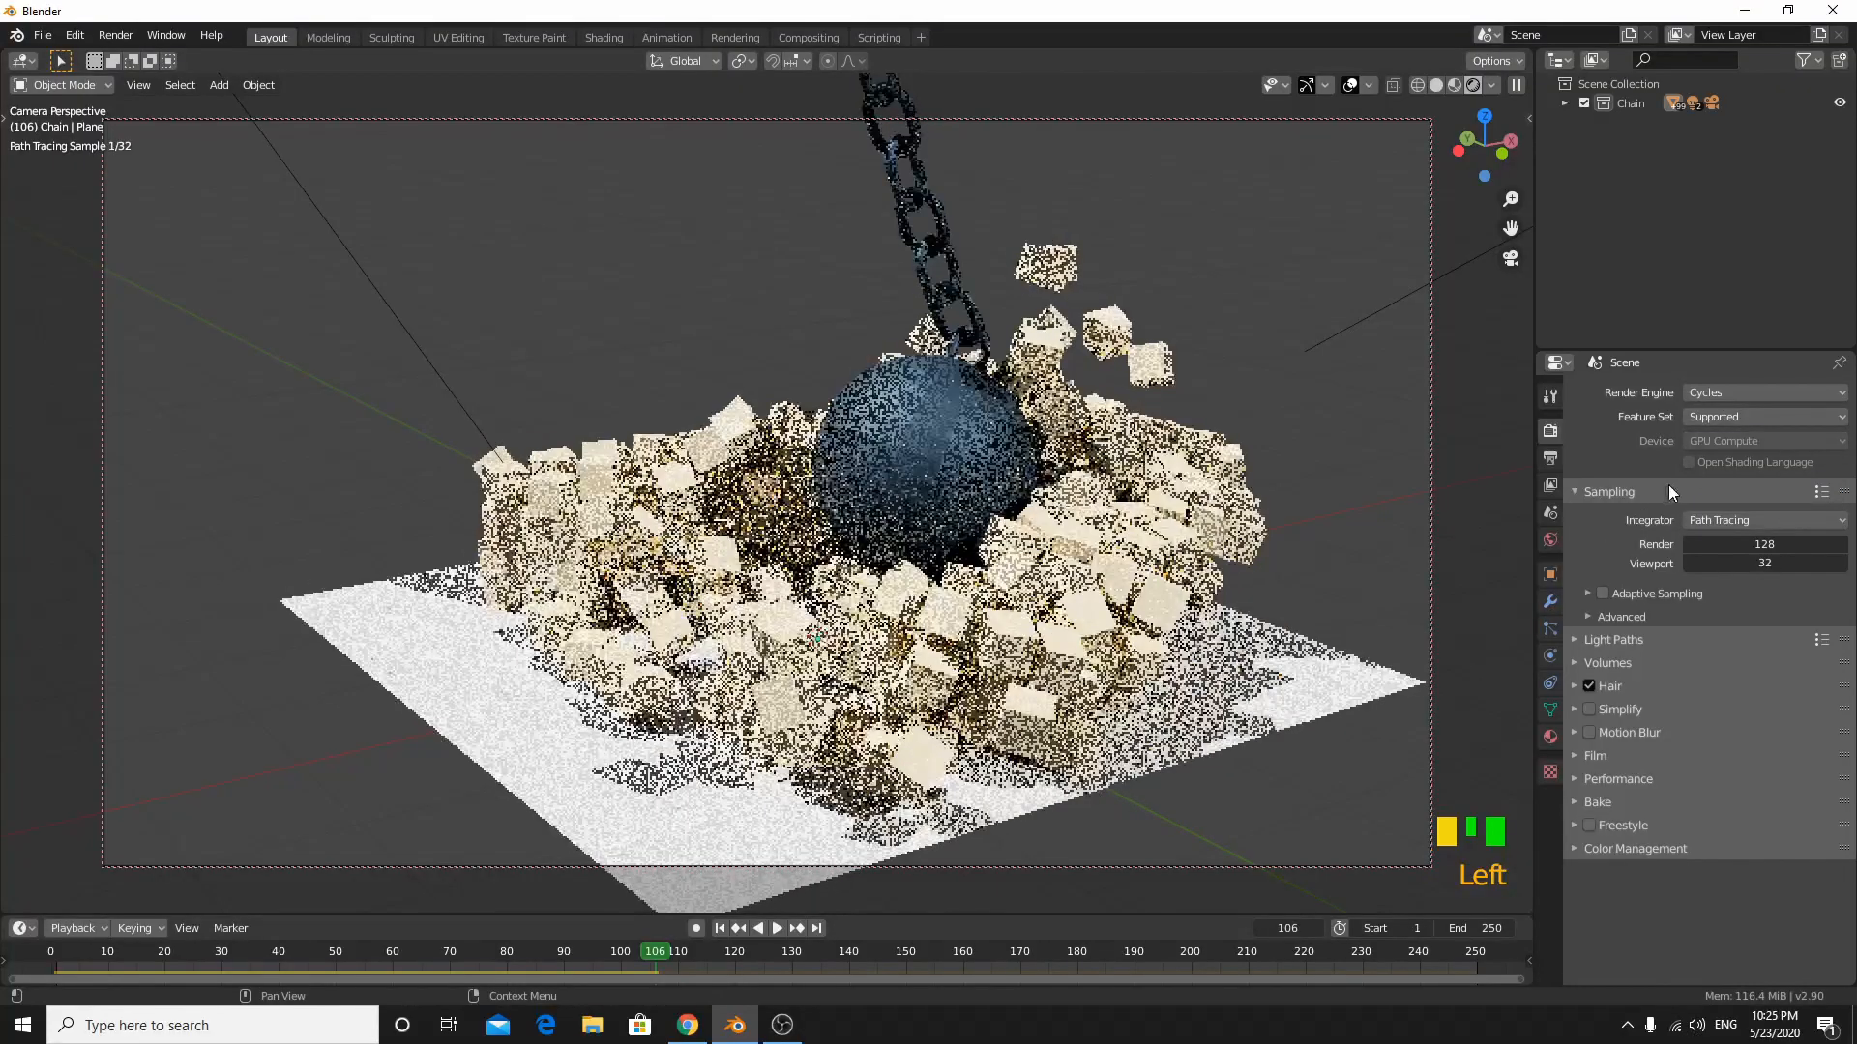
- Render frame 106 as a still image, inspect the result up close and close the render window
click(116, 35)
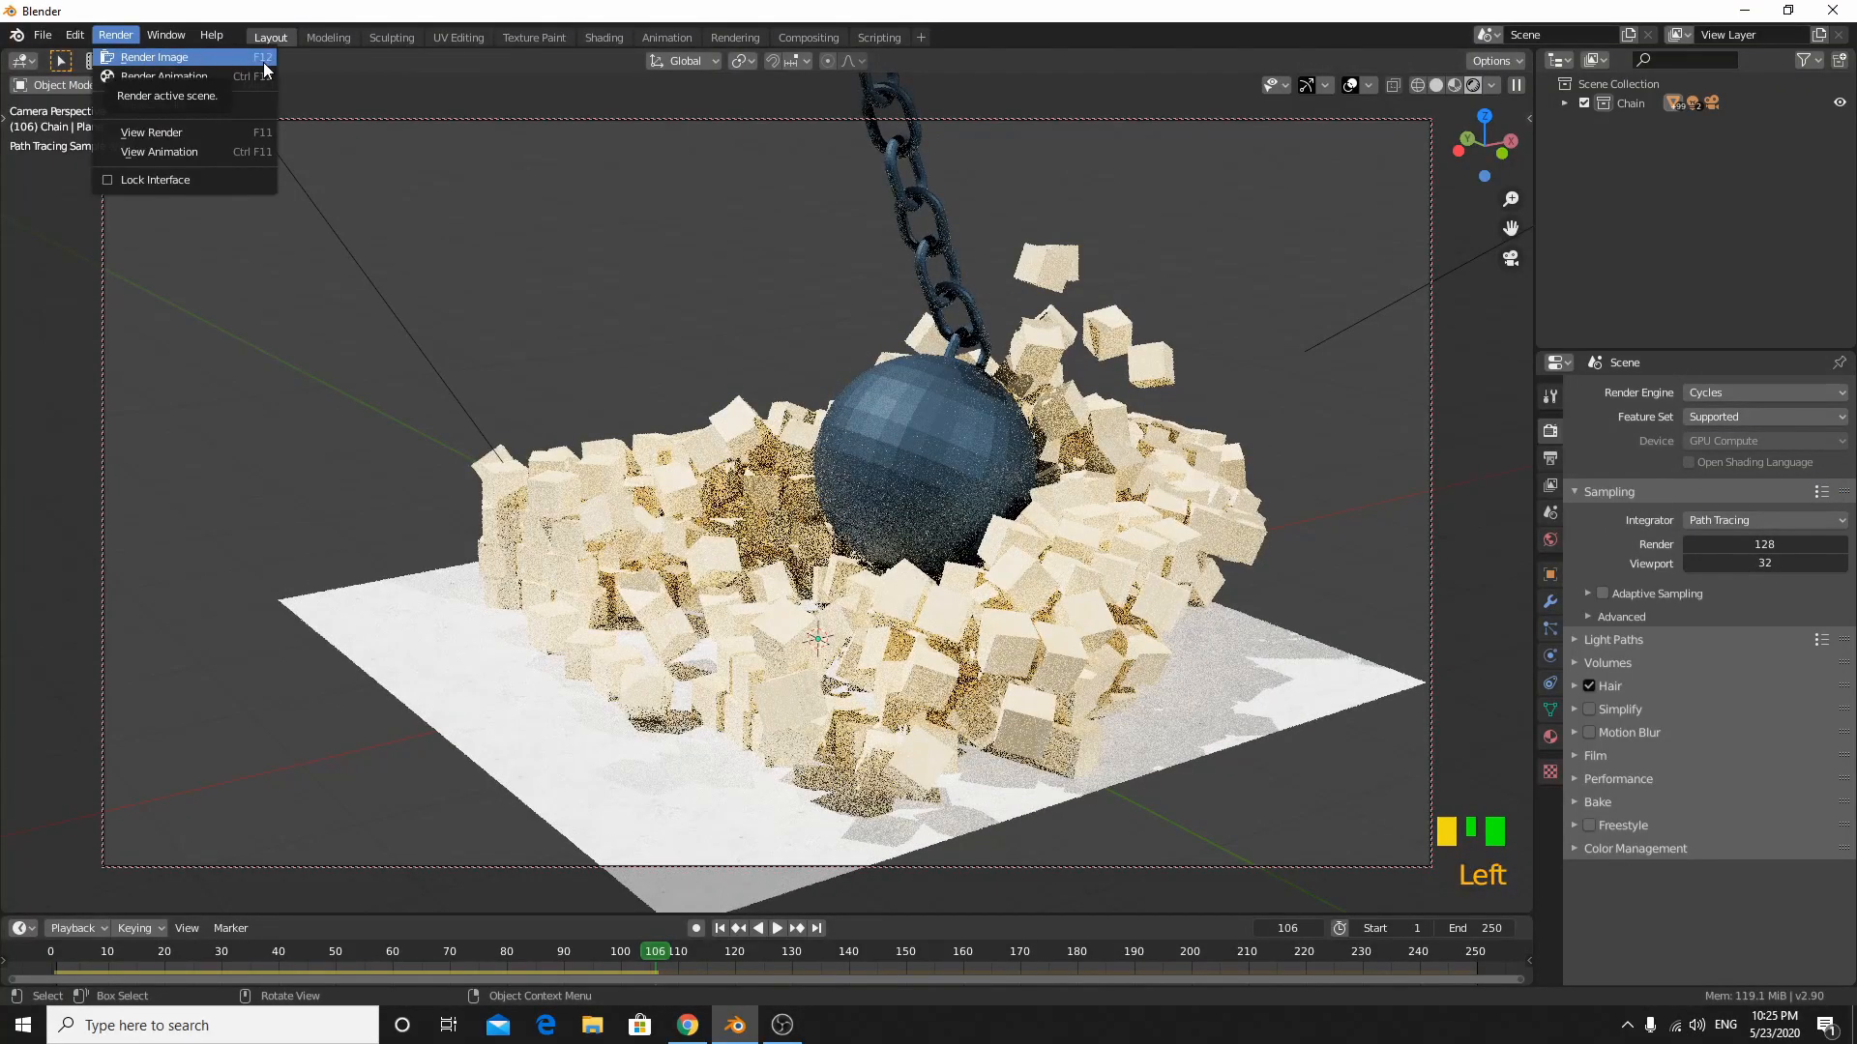
click(853, 253)
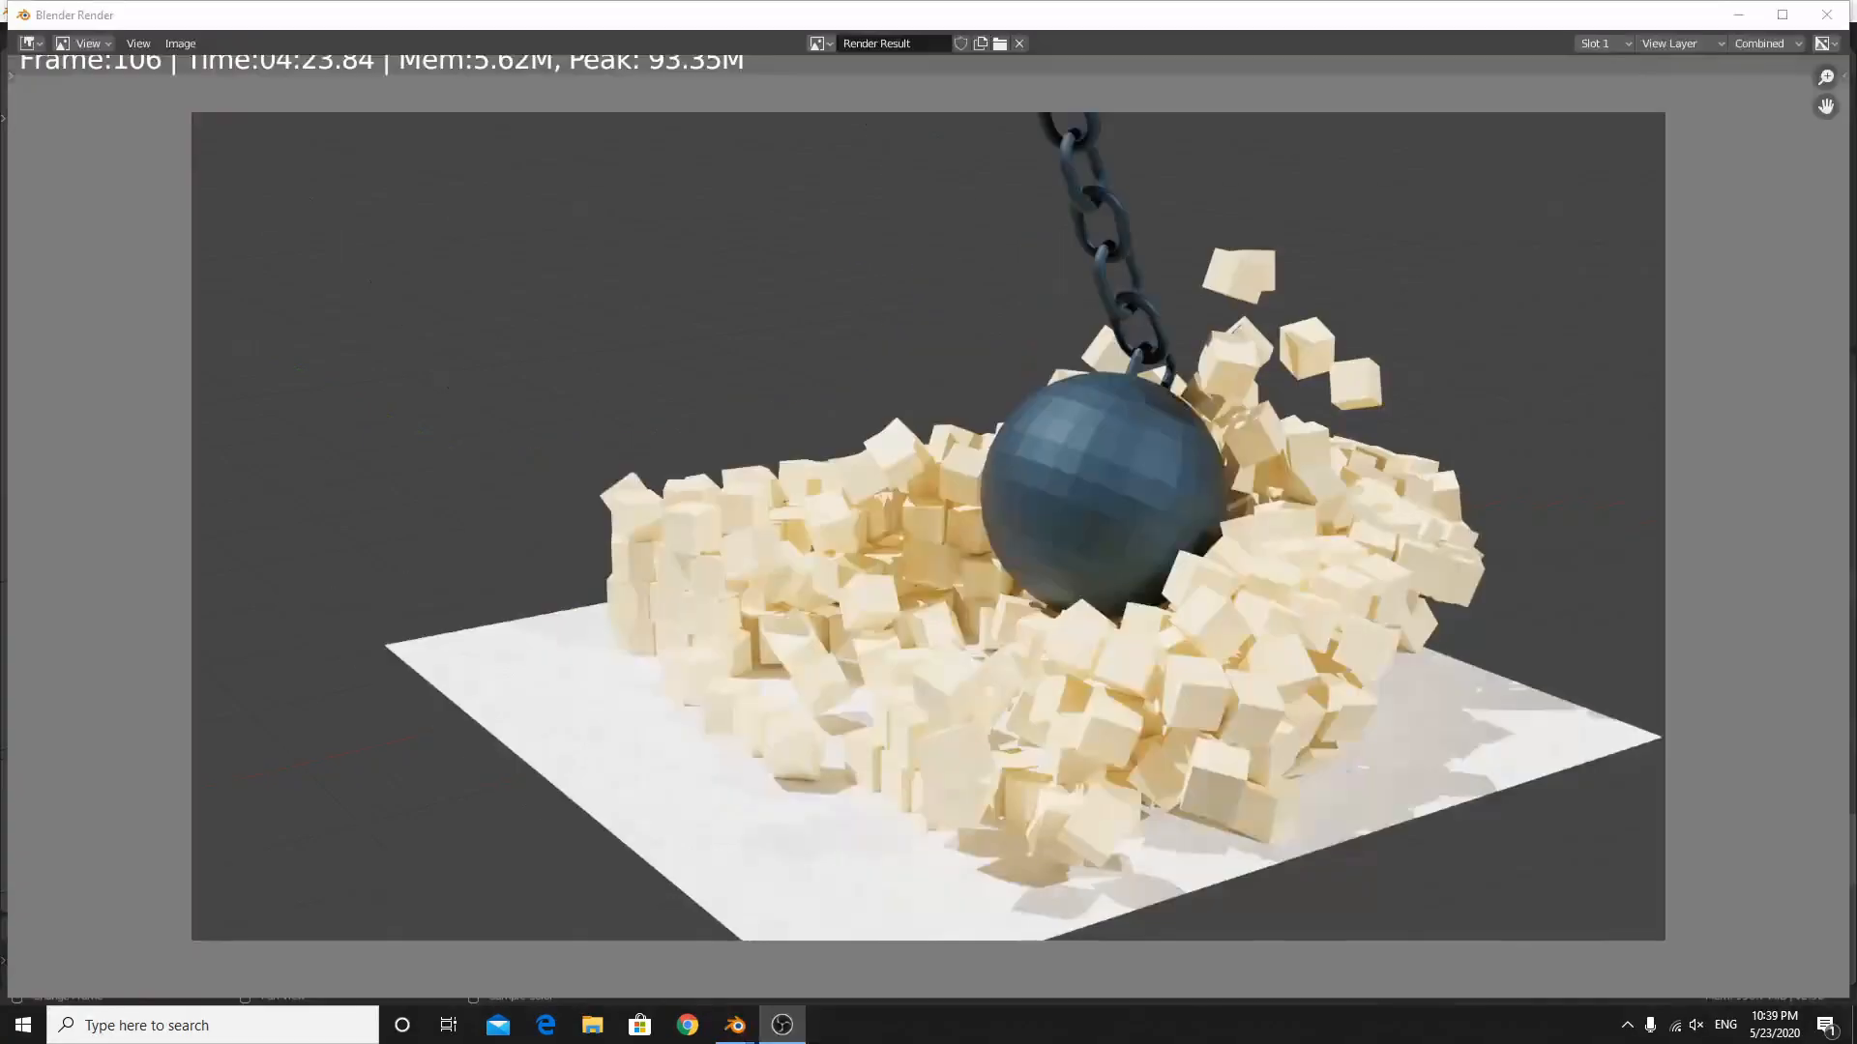
scroll(1004, 658, up, 1)
middle_drag(1004, 660, 944, 664)
scroll(967, 663, down, 1)
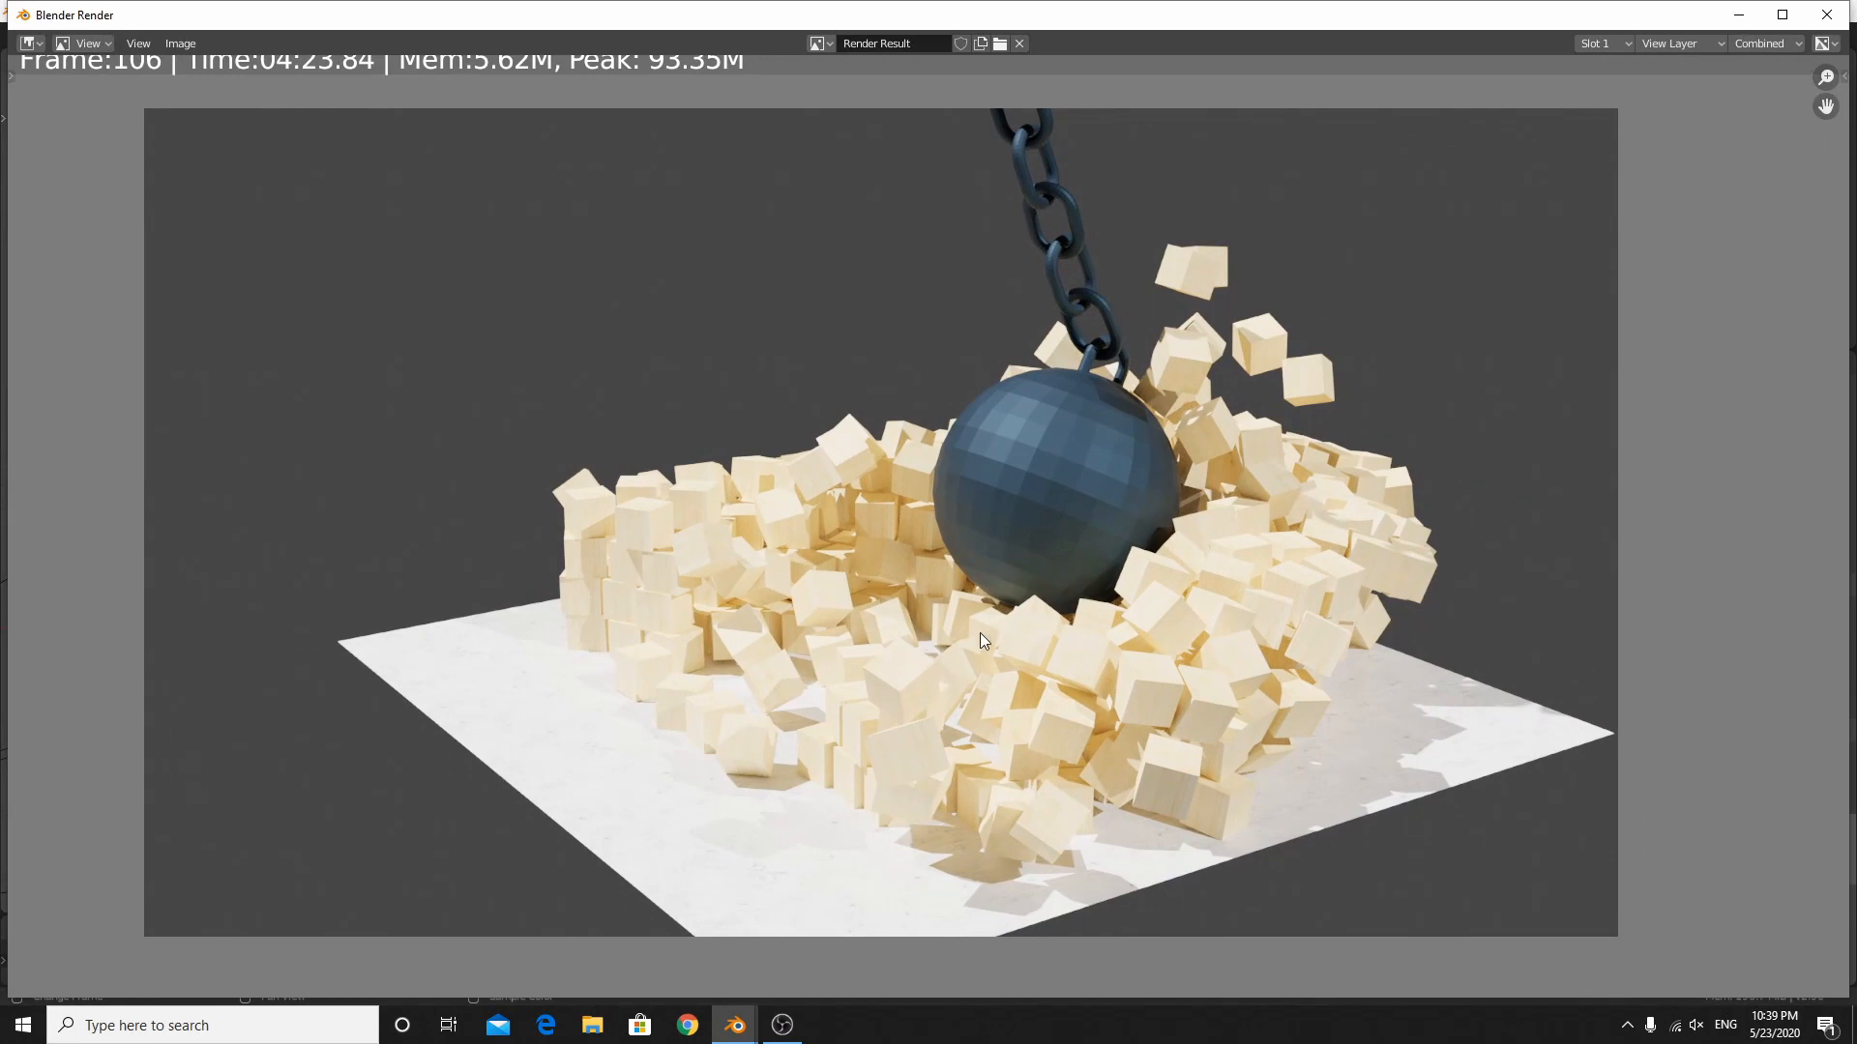
click(1835, 27)
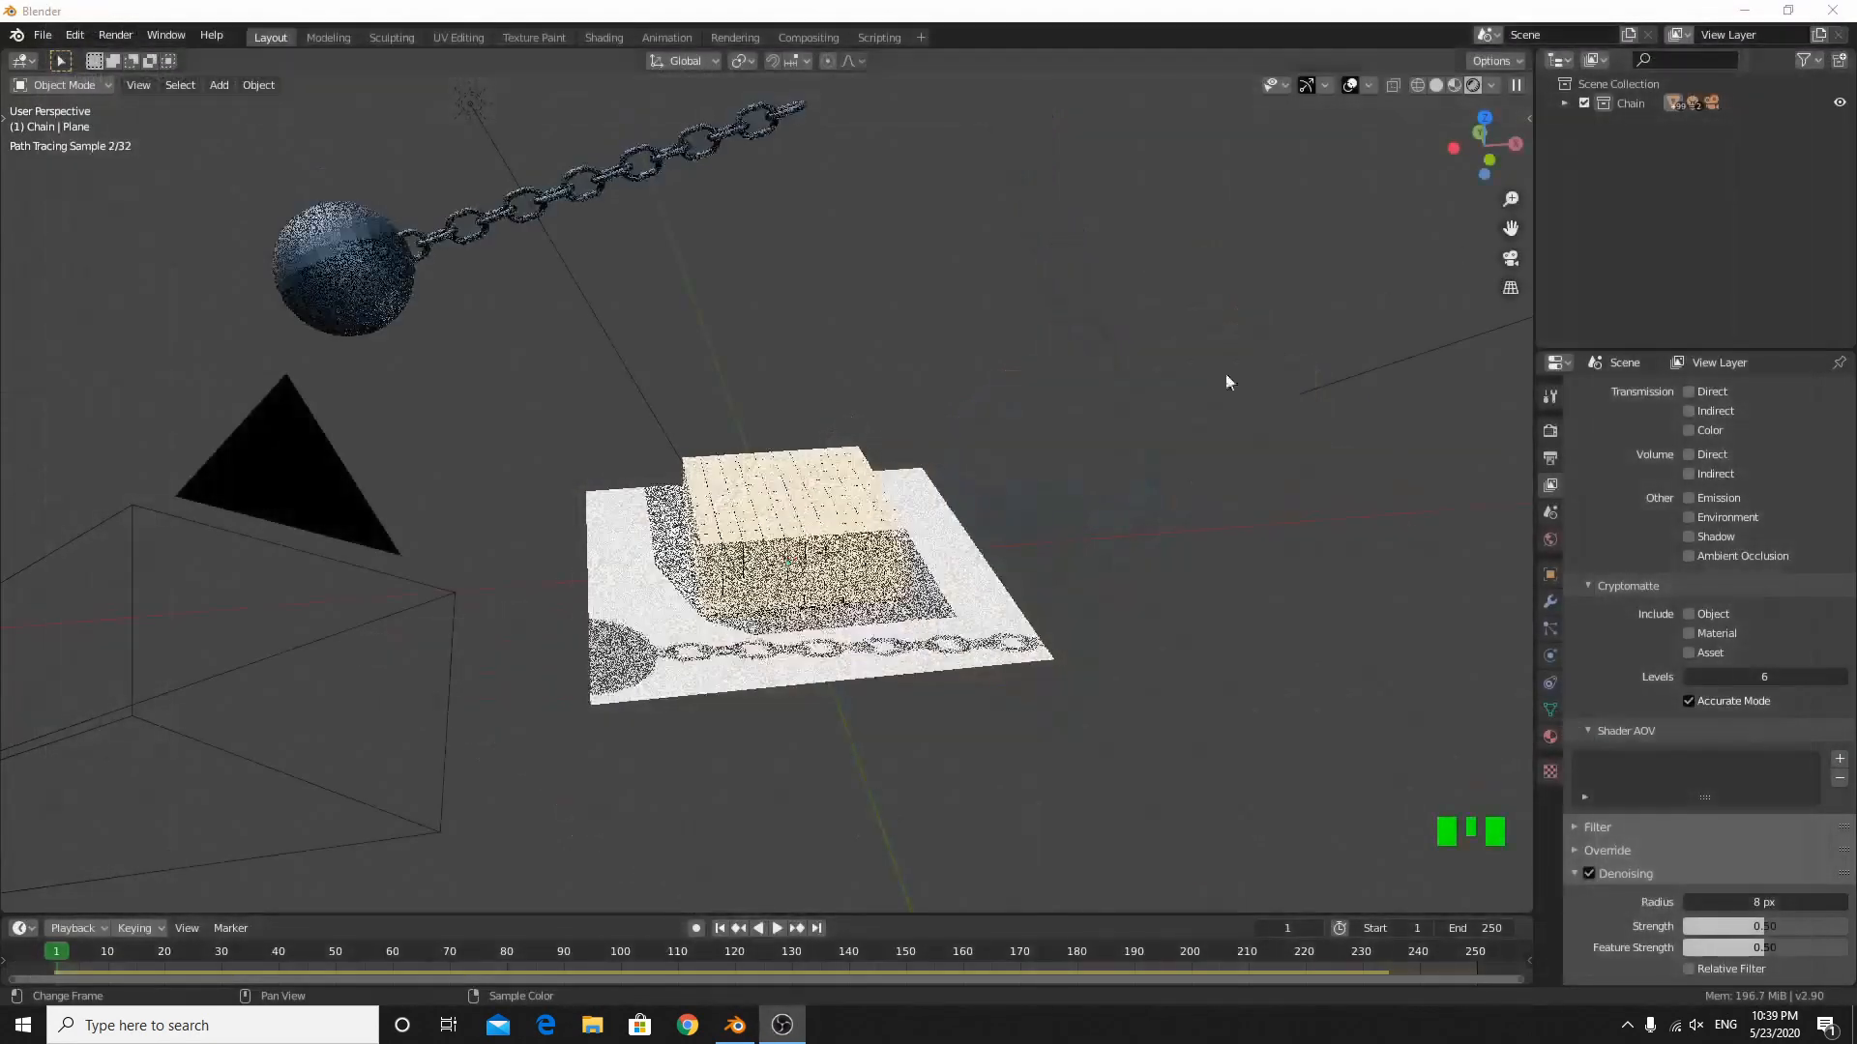
- Jump to the last frame, 250, and examine the scattered cubes and the view layer's denoising settings
middle_click(1013, 708)
click(817, 929)
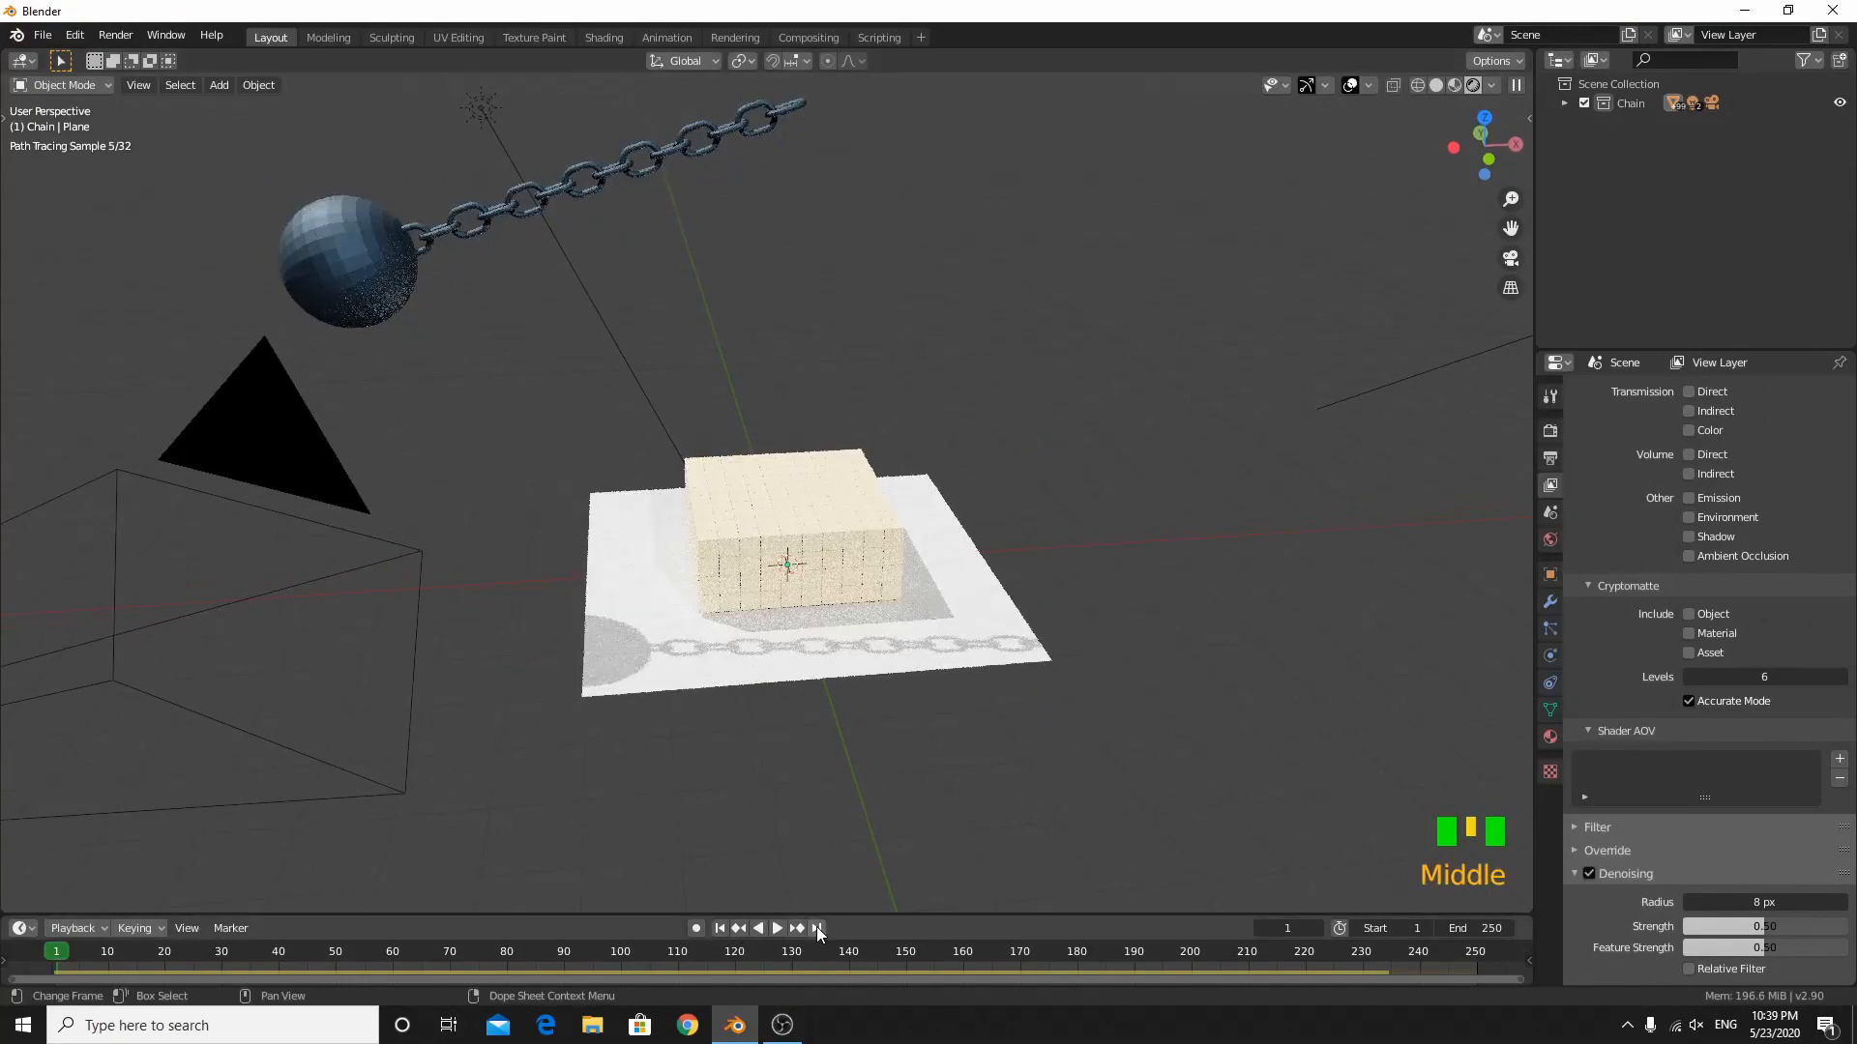
scroll(877, 752, up, 4)
middle_drag(870, 749, 842, 696)
scroll(876, 752, down, 3)
scroll(1644, 864, down, 1)
scroll(1644, 864, down, 11)
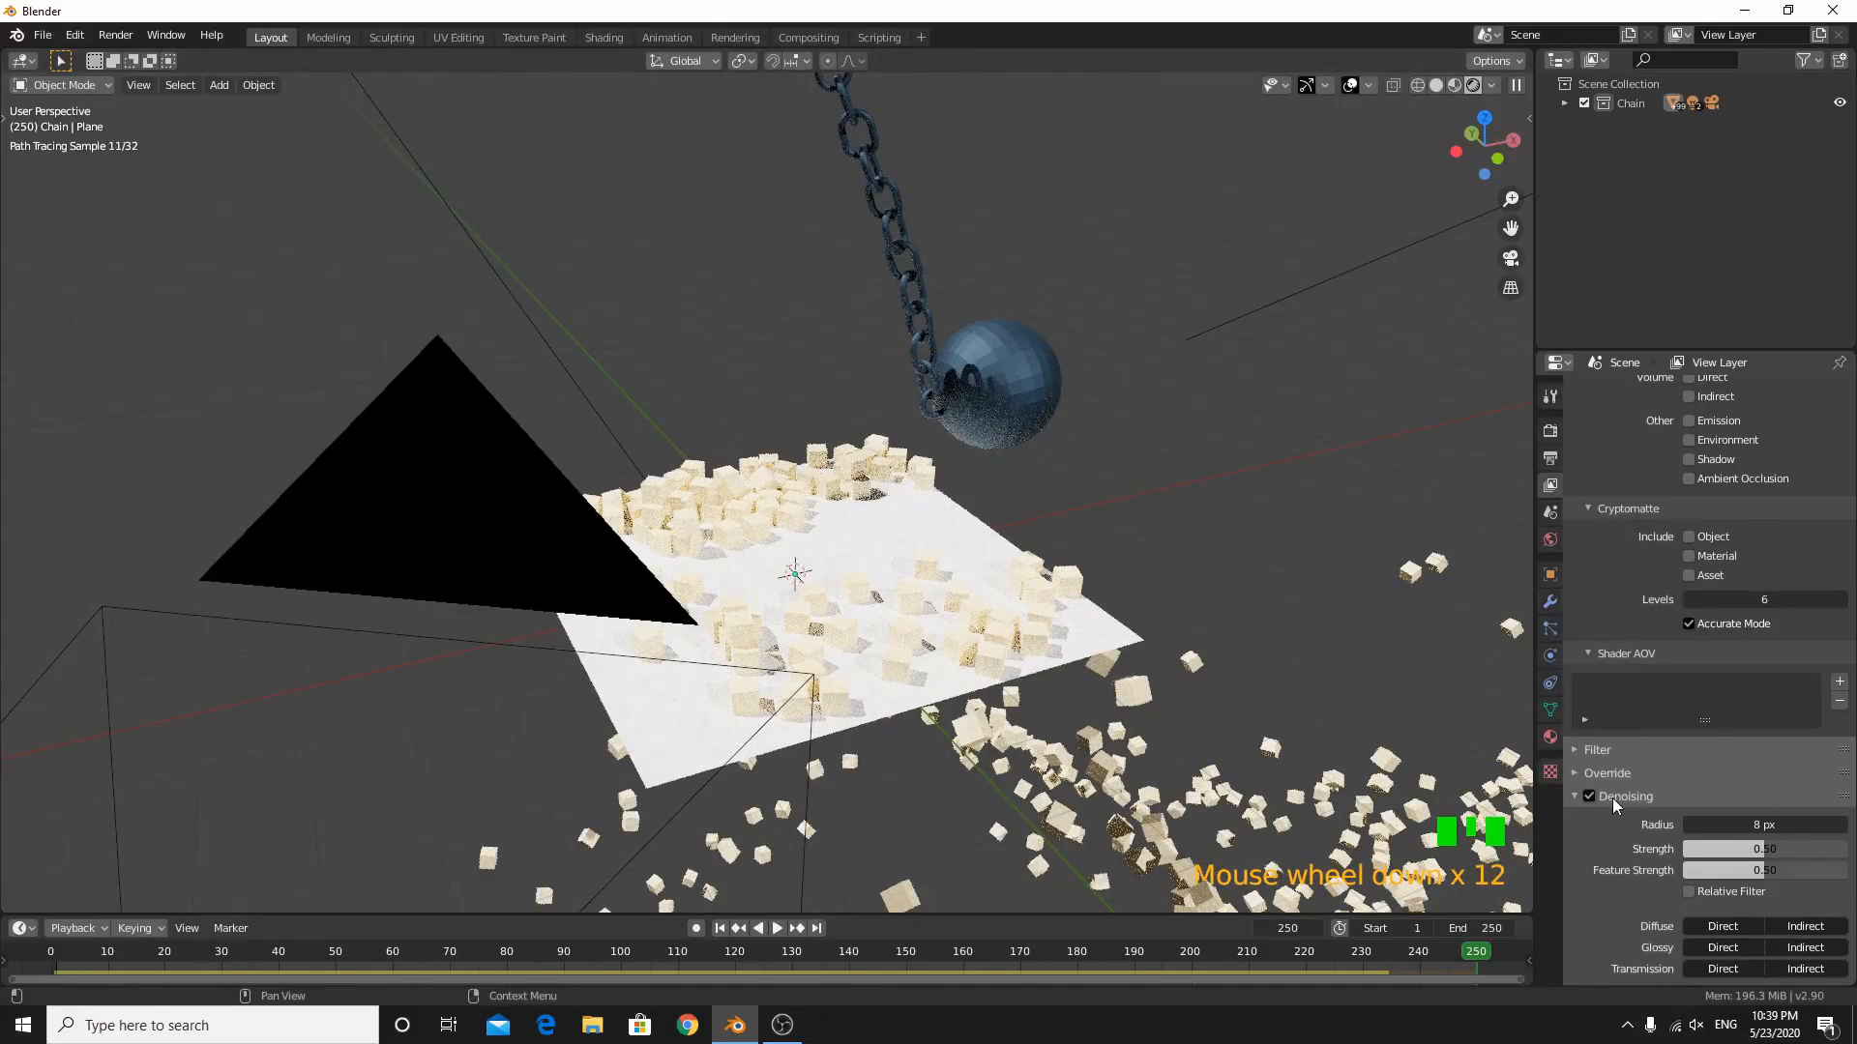
scroll(1253, 787, down, 3)
- Return the timeline to frame 1 and view the intact cube stack from closer
middle_drag(1253, 786, 757, 926)
click(719, 927)
middle_drag(725, 841, 787, 812)
scroll(727, 780, up, 3)
scroll(725, 774, down, 1)
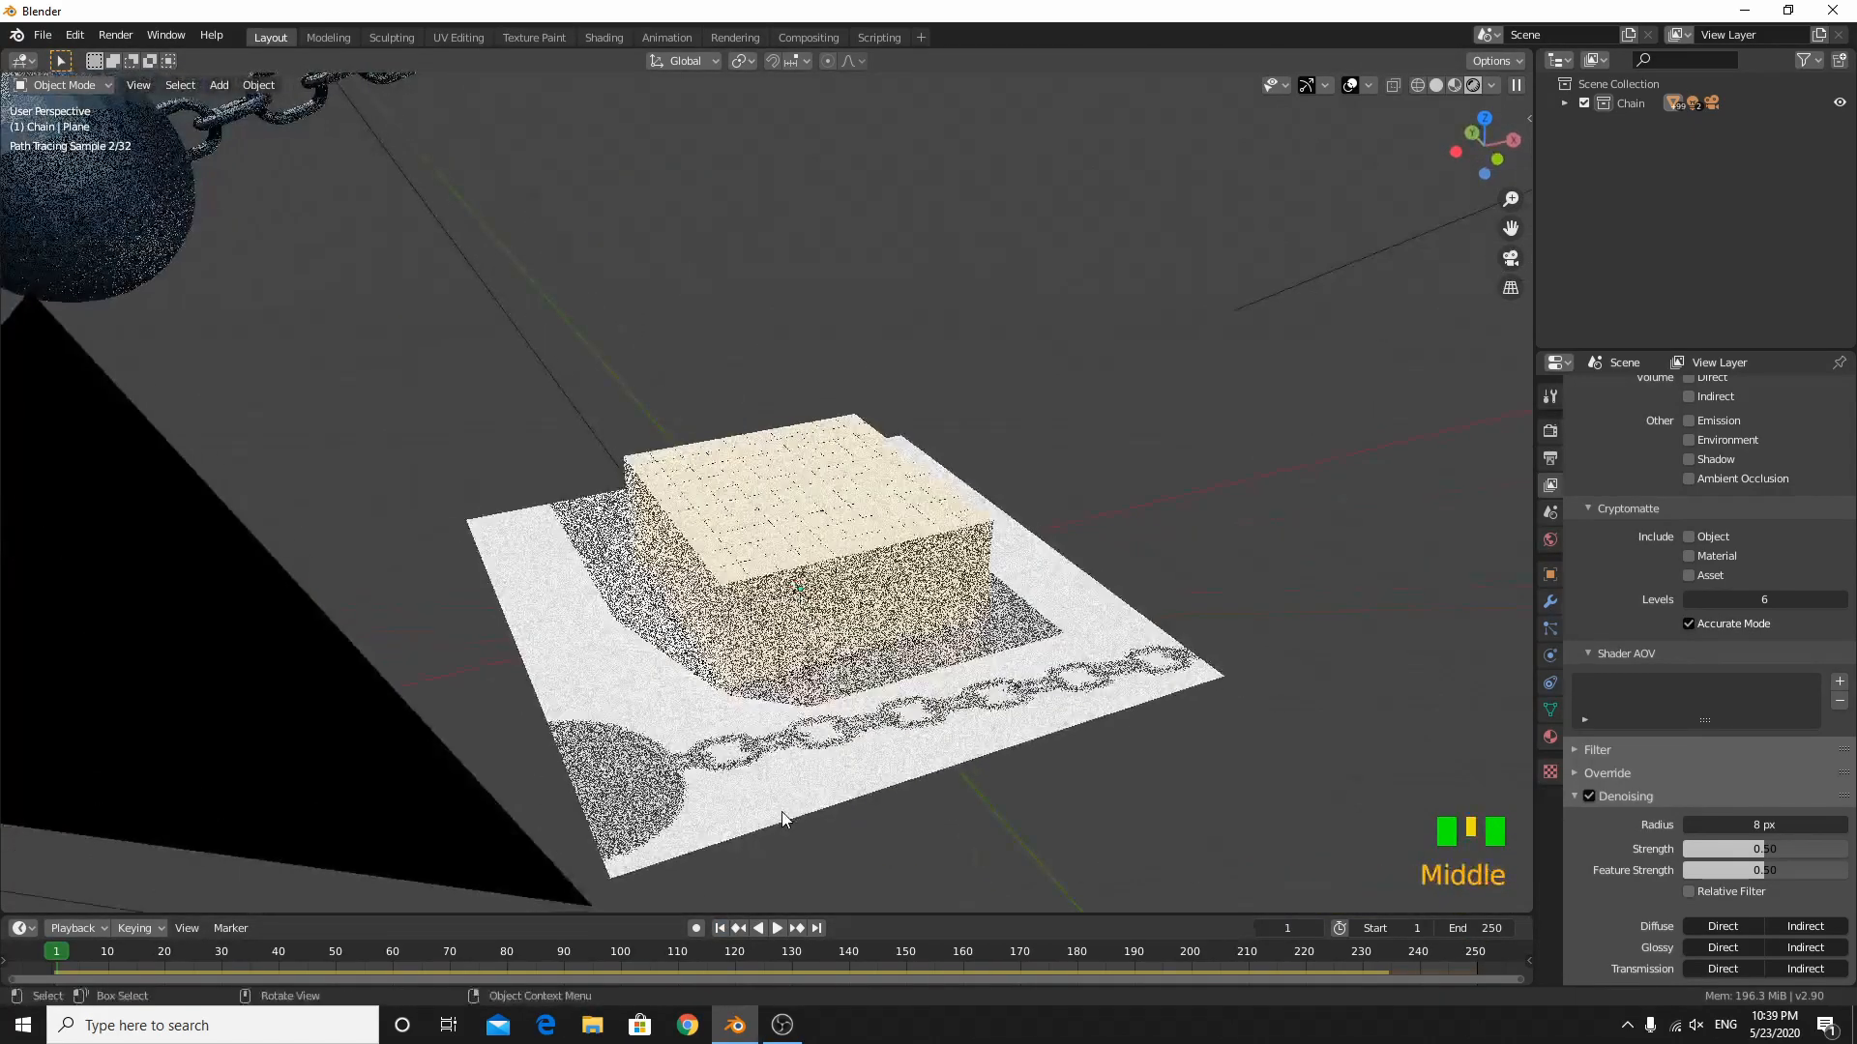
- Play the animation through the camera in Material Preview shading, stop at frame 117 and switch back to Rendered shading
key(KP_0)
key(space)
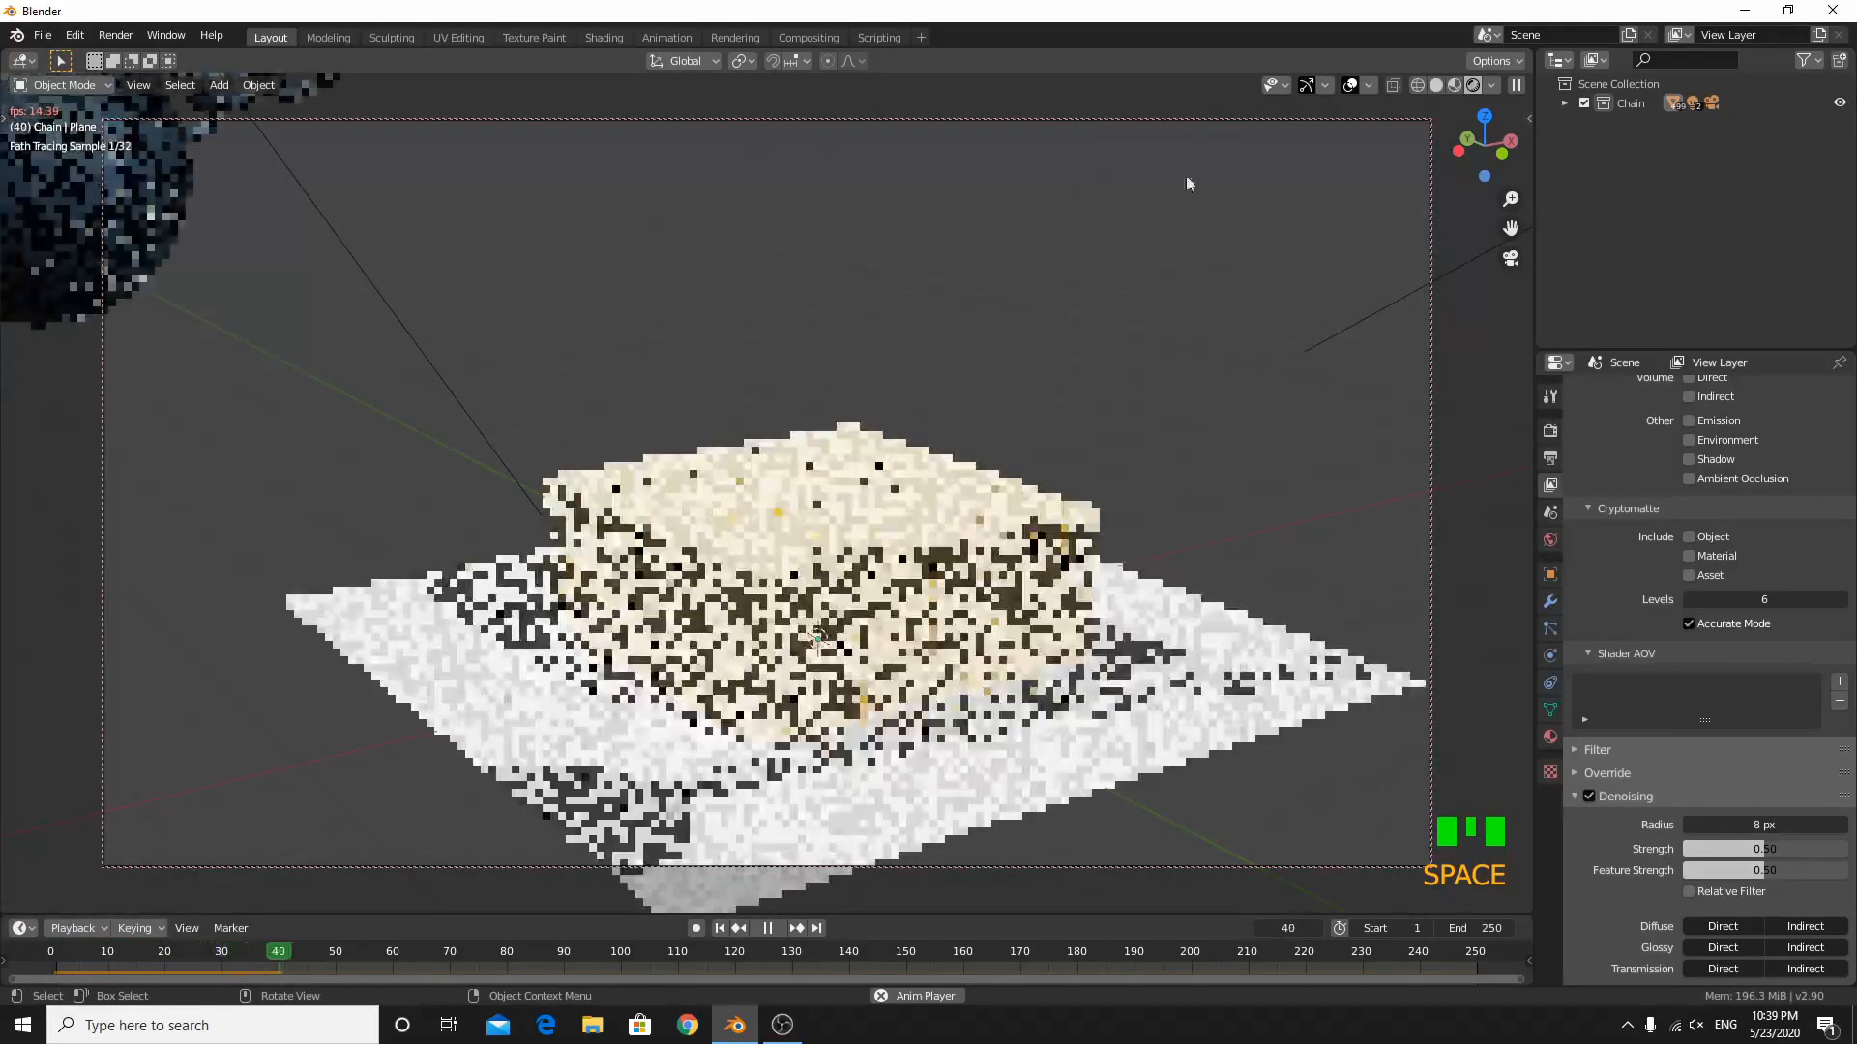
click(1453, 85)
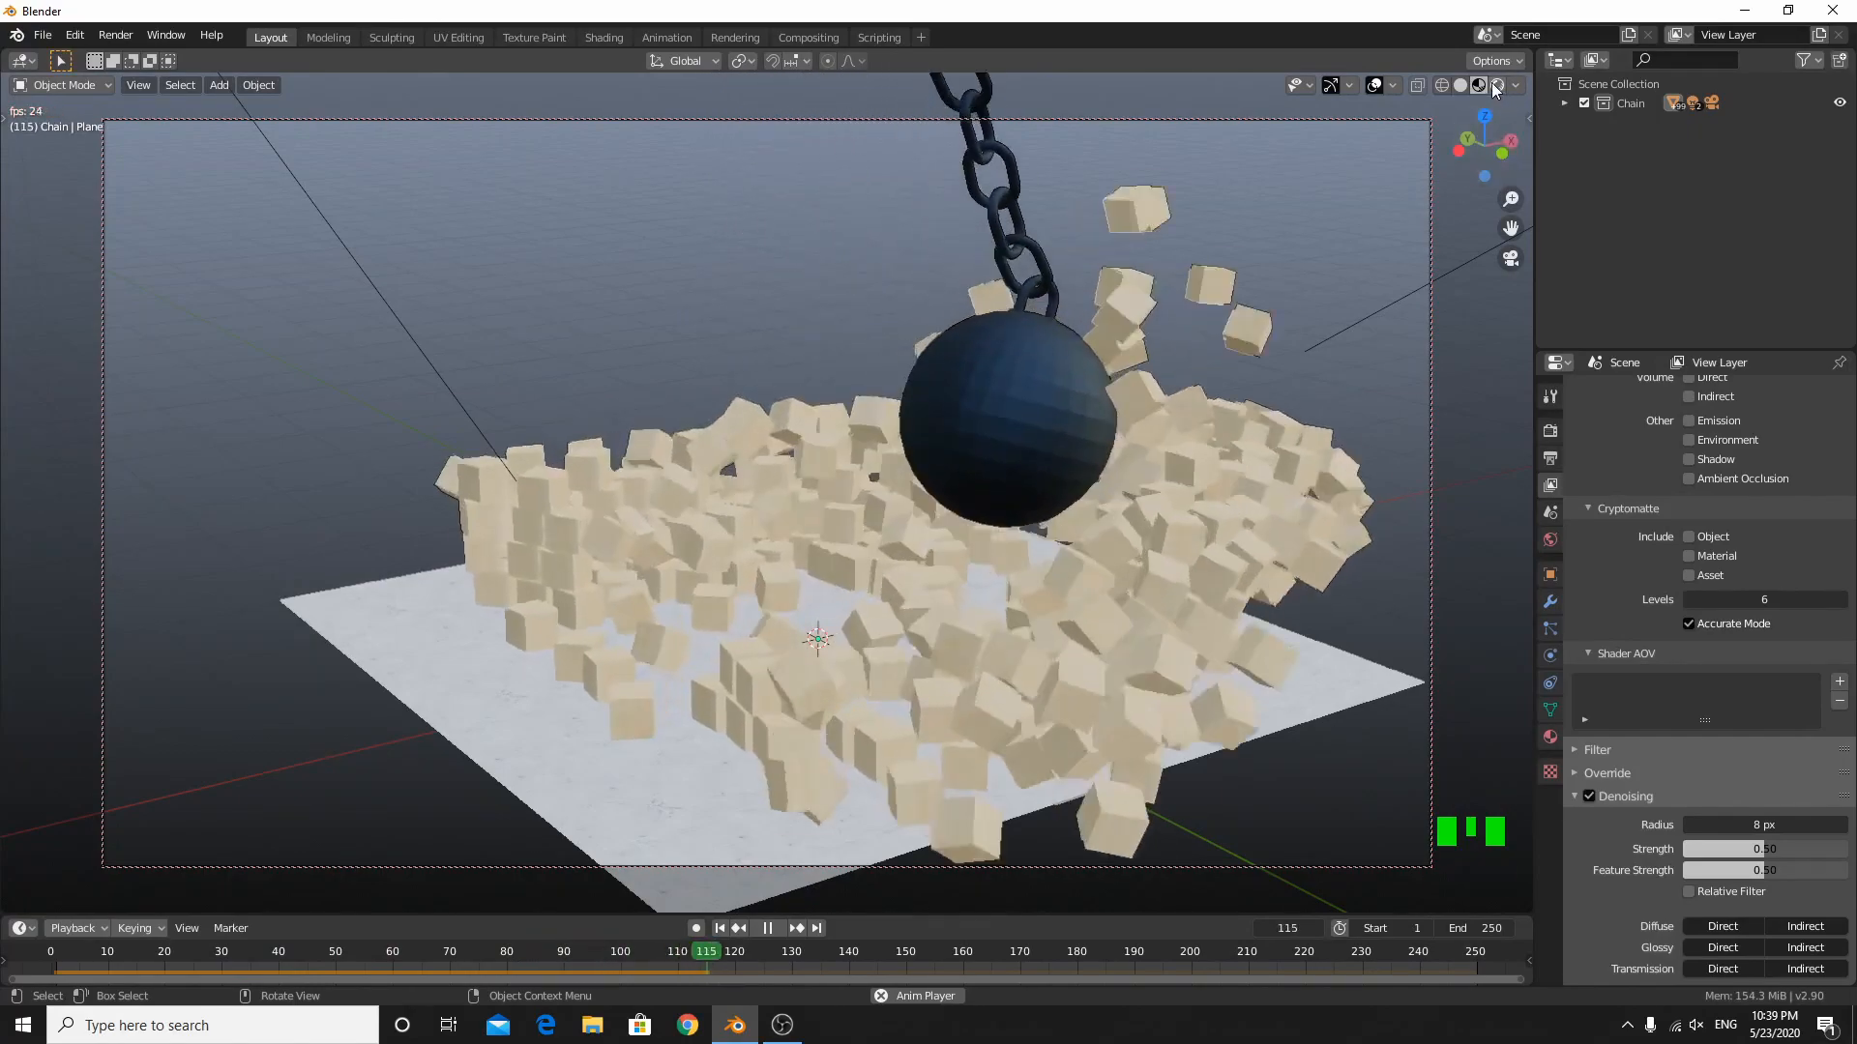
click(1491, 84)
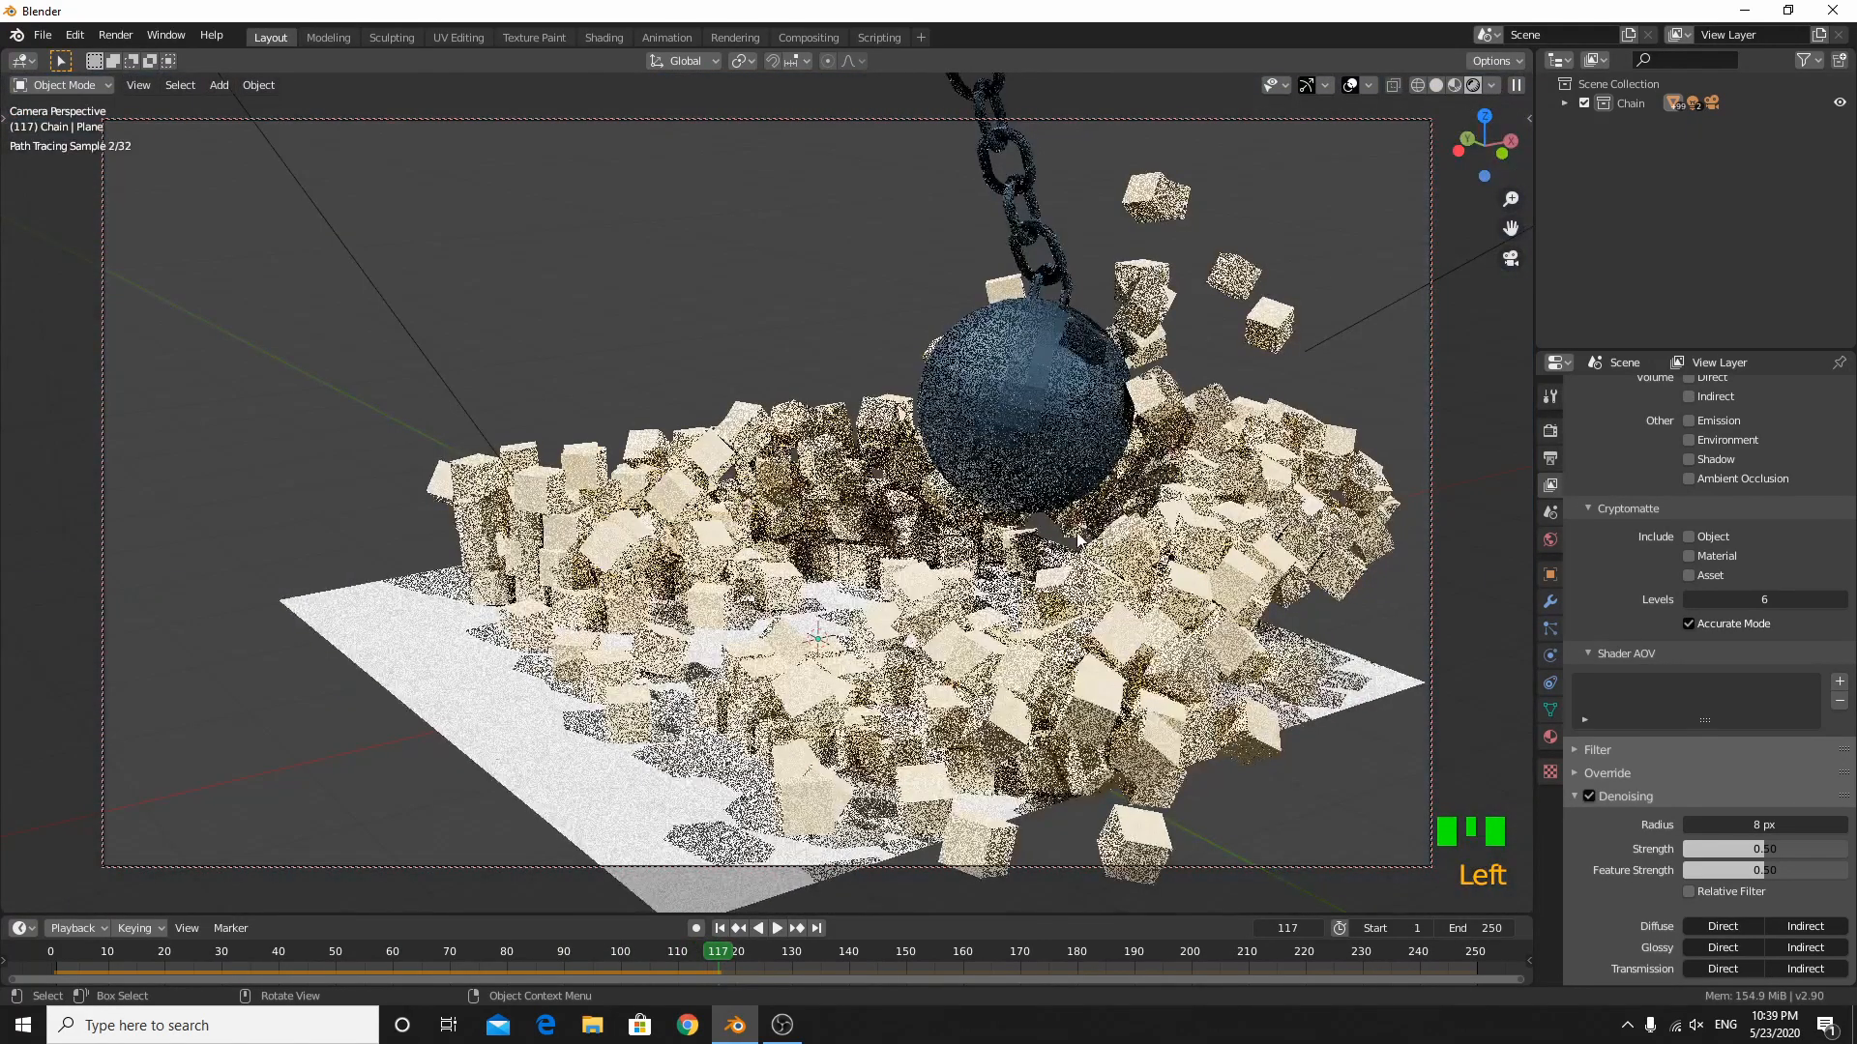